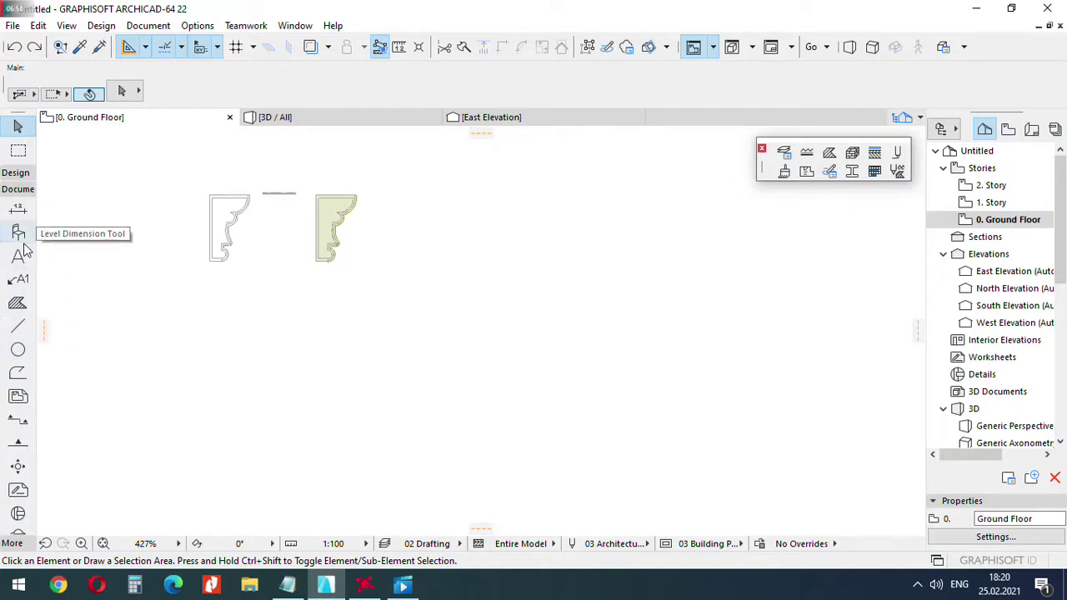
Draw a vertical section line to the right of the corbel profile, facing the corbel.
left_click(18, 421)
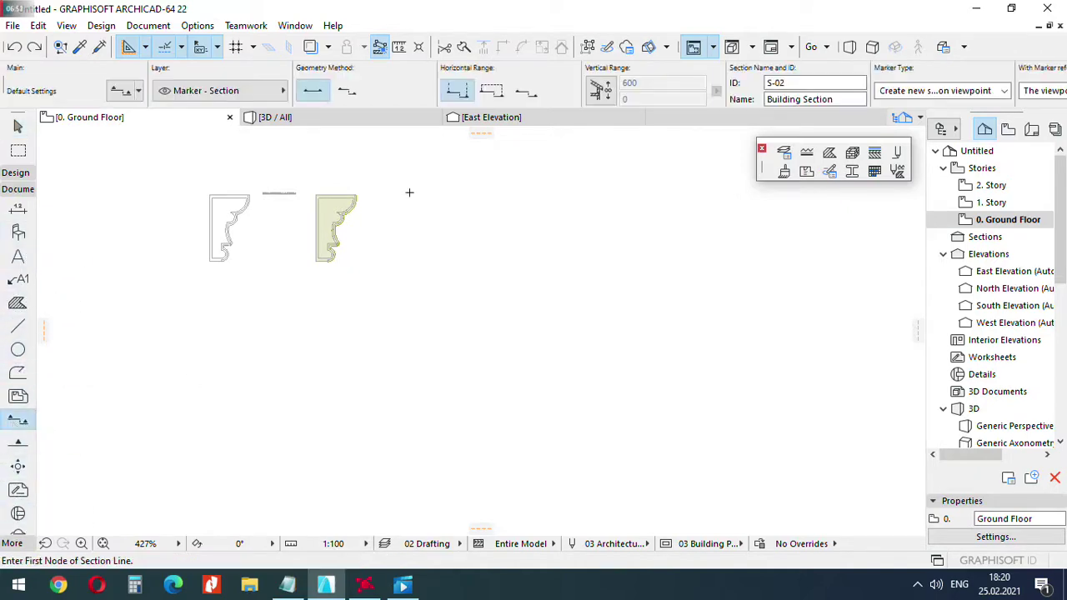
left_click(400, 161)
left_click(400, 314)
left_click(337, 310)
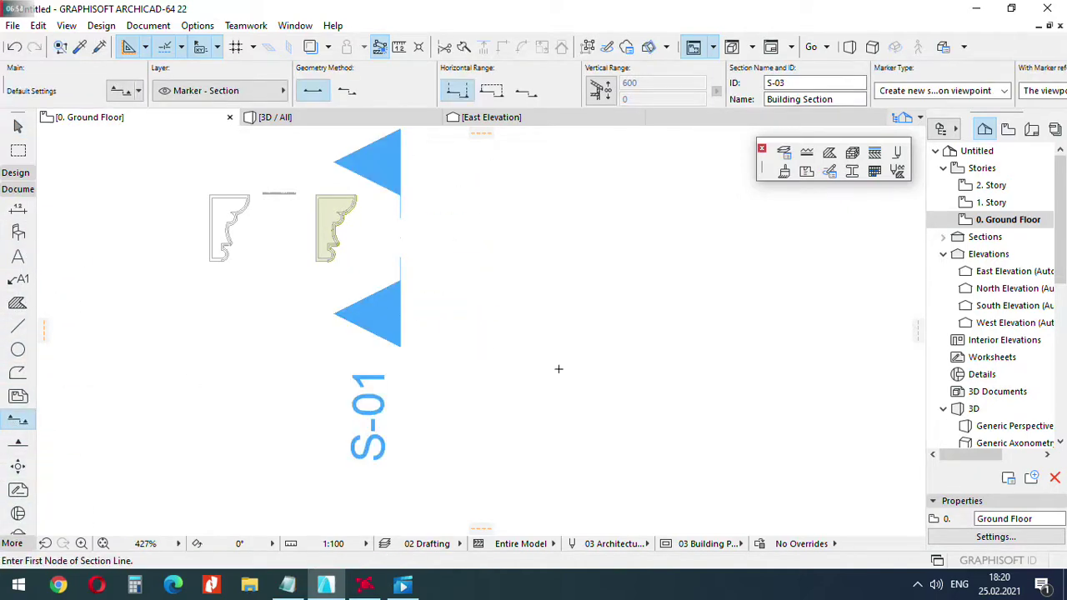
Open the new building section and rotate the corbel morph 90° counterclockwise about its lower left corner to stand upright.
double_click(986, 236)
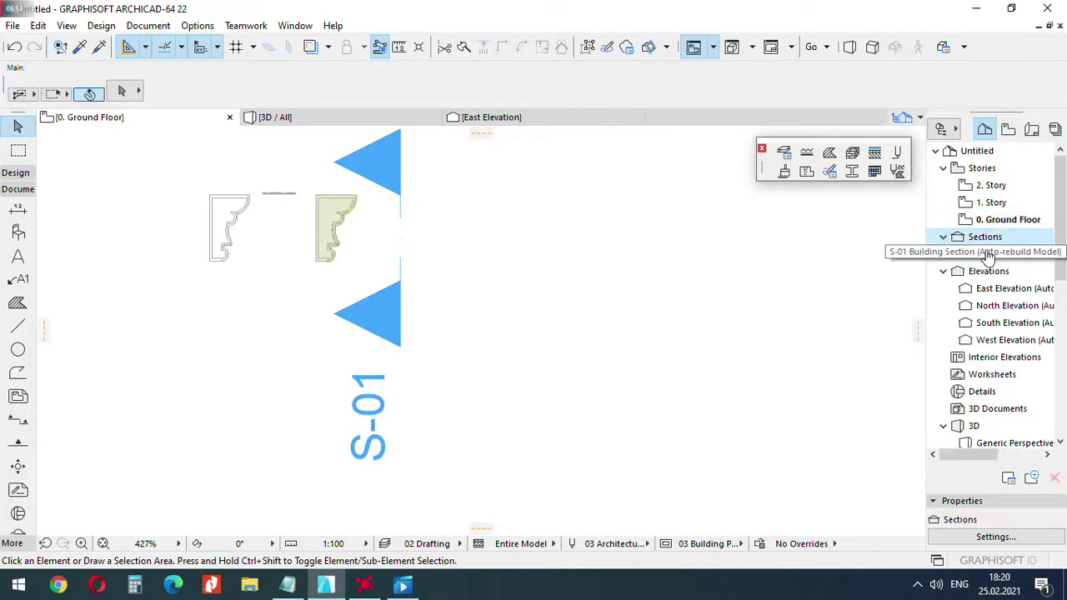
double_click(988, 255)
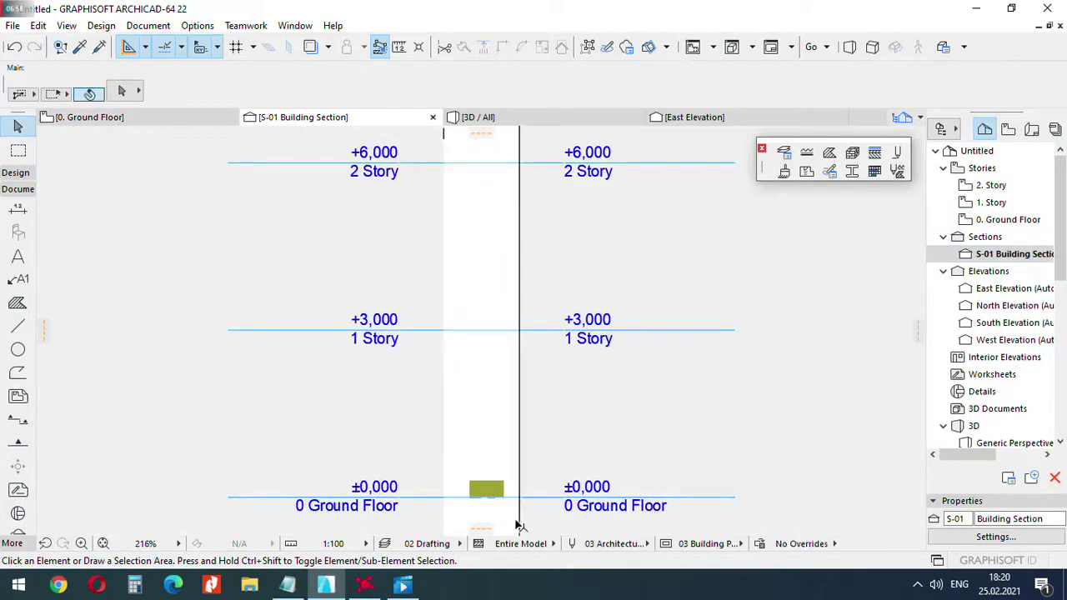
scroll(492, 504, "up", 6)
left_click(274, 410)
key("ctrl+e")
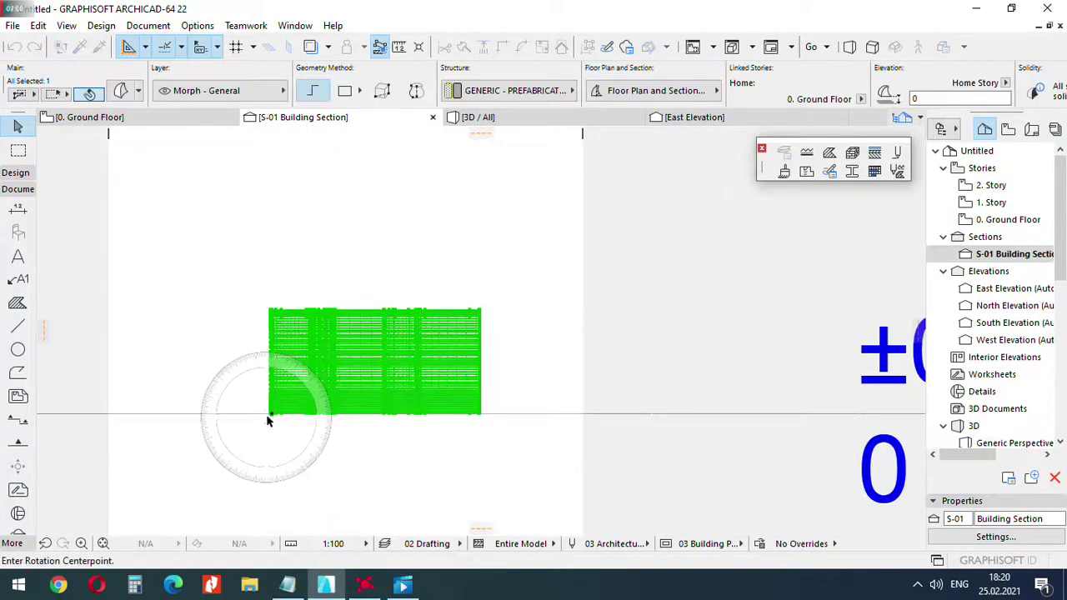
left_click(270, 413)
left_click(388, 413)
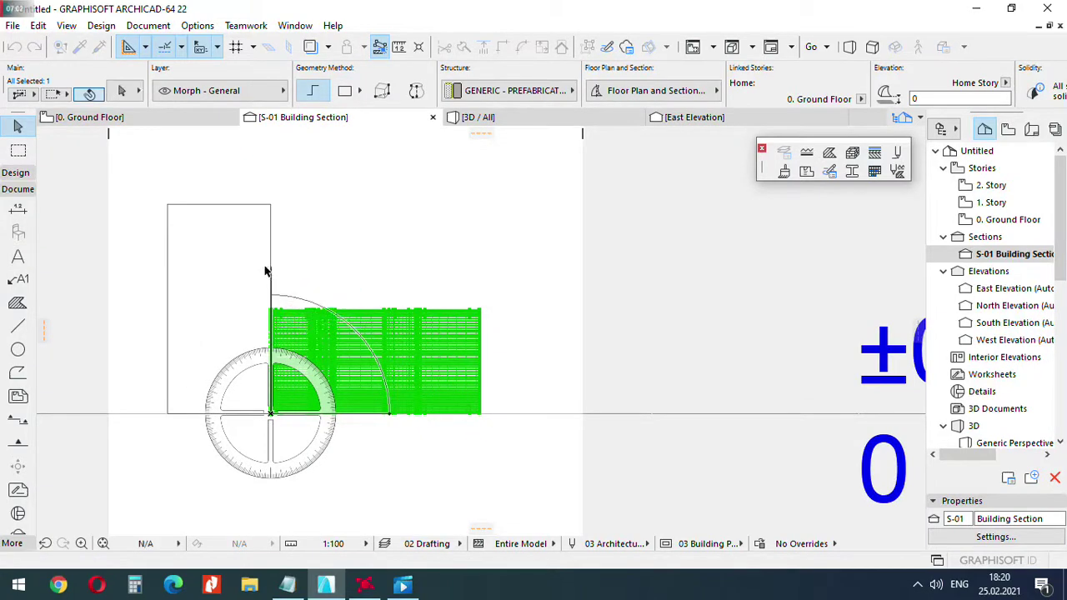
left_click(266, 272)
Select the upright corbel morph in the 3D view and set its cover fill pen to 161.
key("F3")
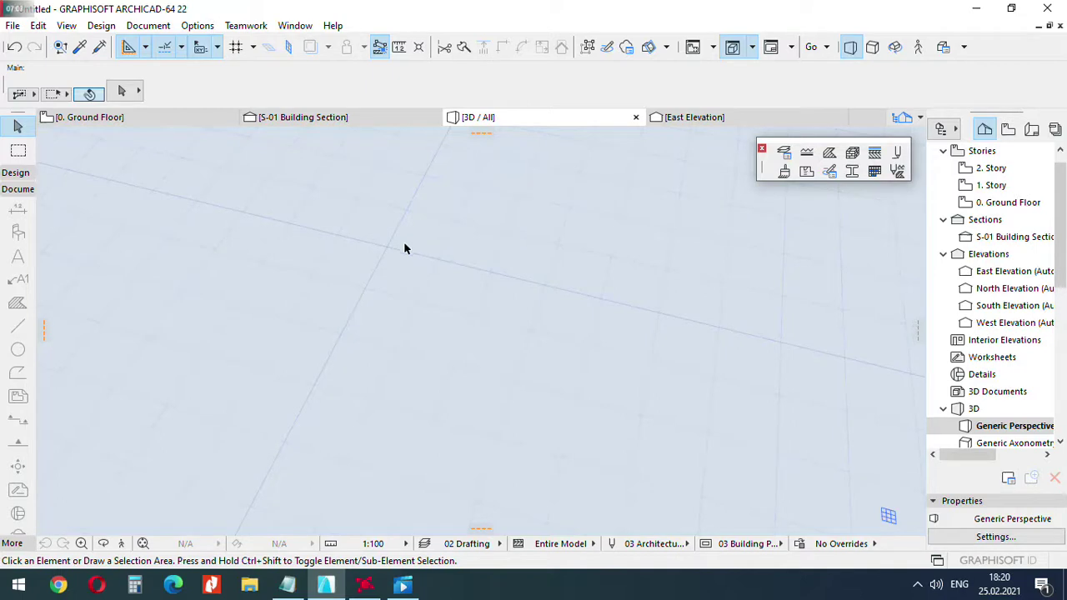
left_click(895, 46)
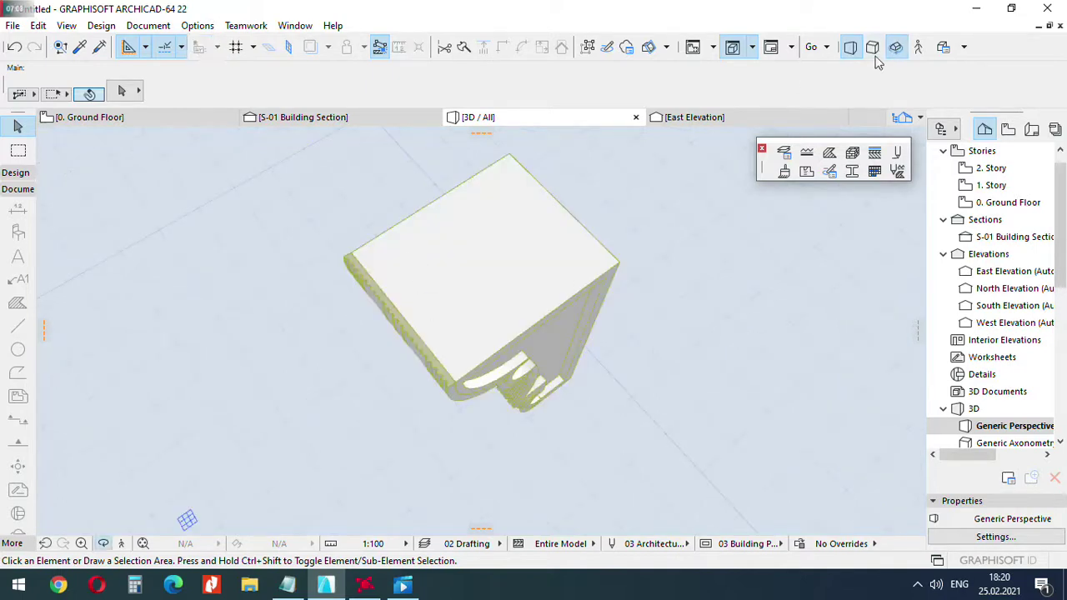
left_click_drag(517, 200, 502, 305)
scroll(503, 305, "up", 2)
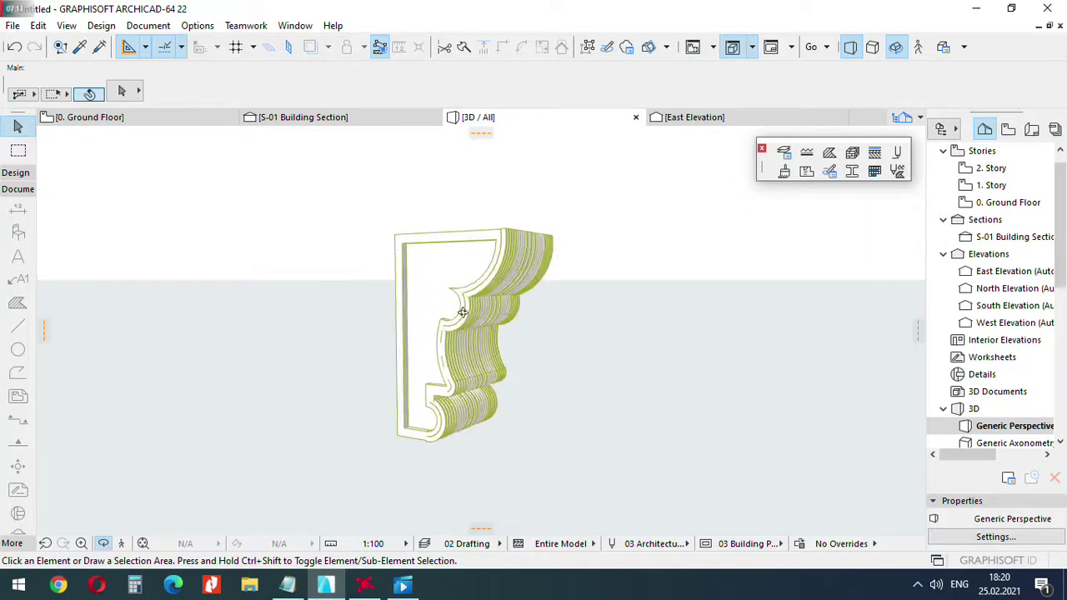
key("Escape")
left_click(445, 279)
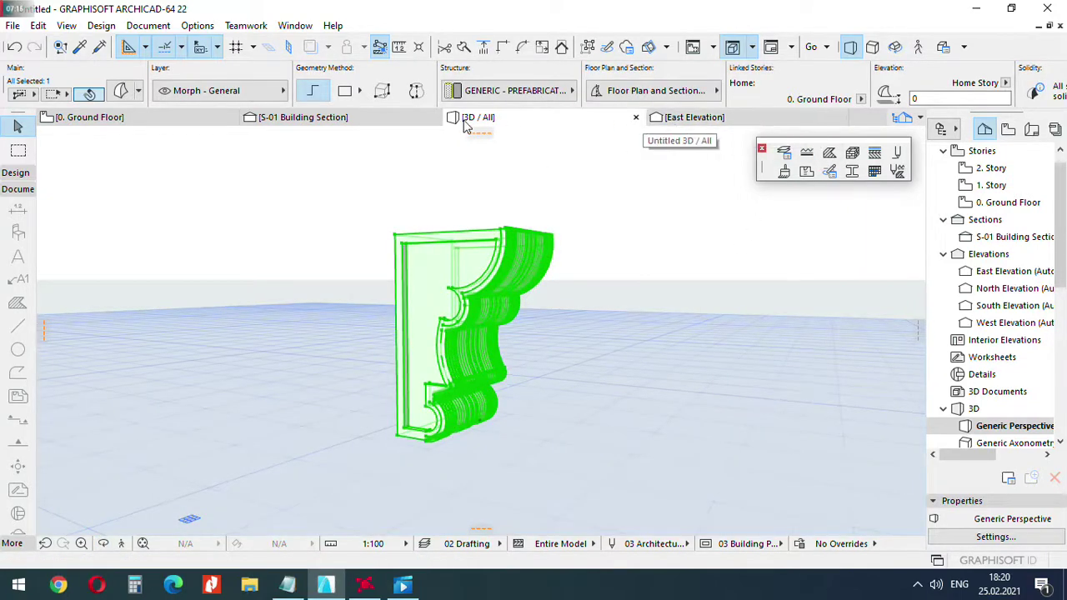
left_click(667, 93)
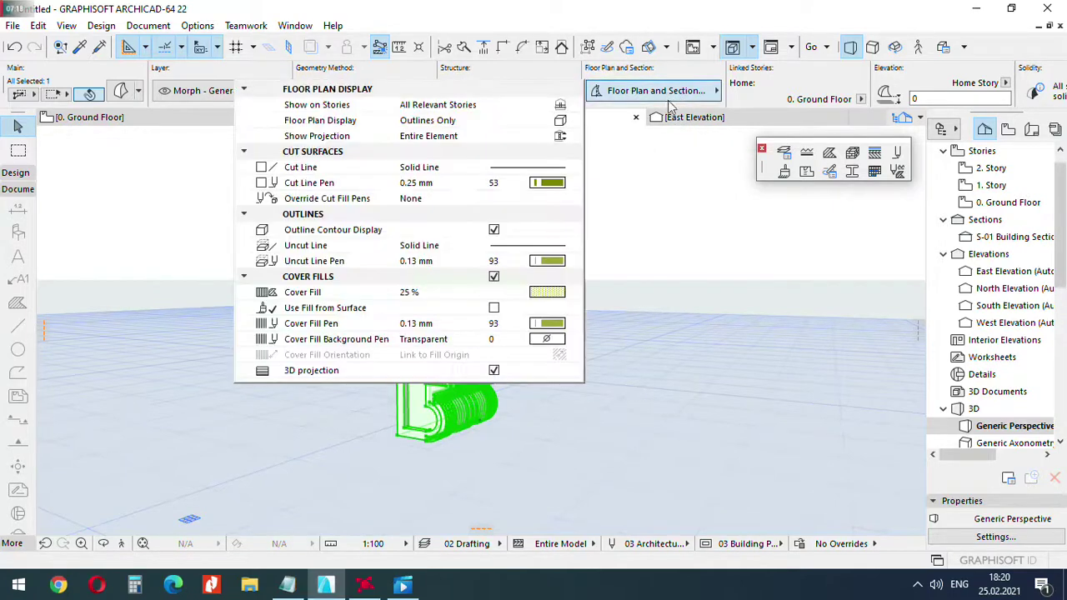
left_click(547, 324)
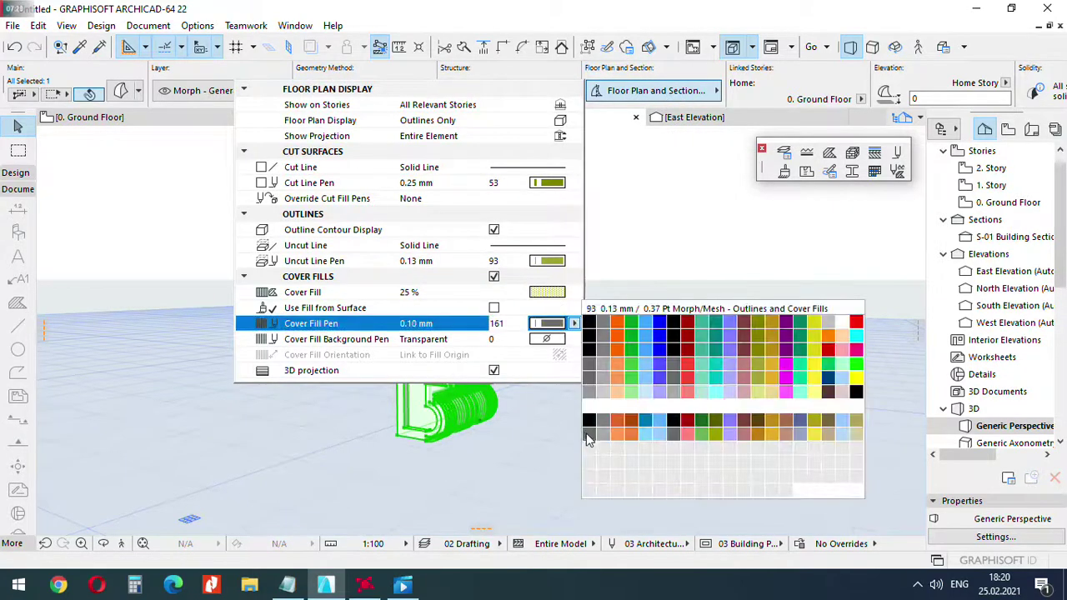
left_click(587, 435)
Set the corbel morph's uncut line pen to 161 and change its cut line pen as well.
left_click(551, 261)
left_click(587, 434)
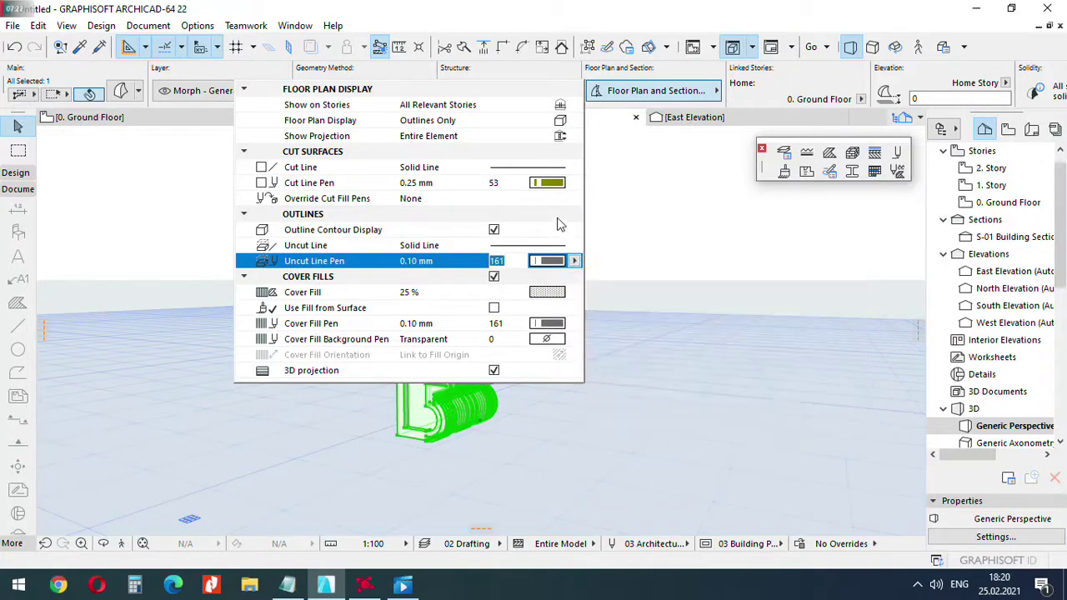
left_click(554, 184)
left_click(587, 296)
key("Escape")
key("Escape")
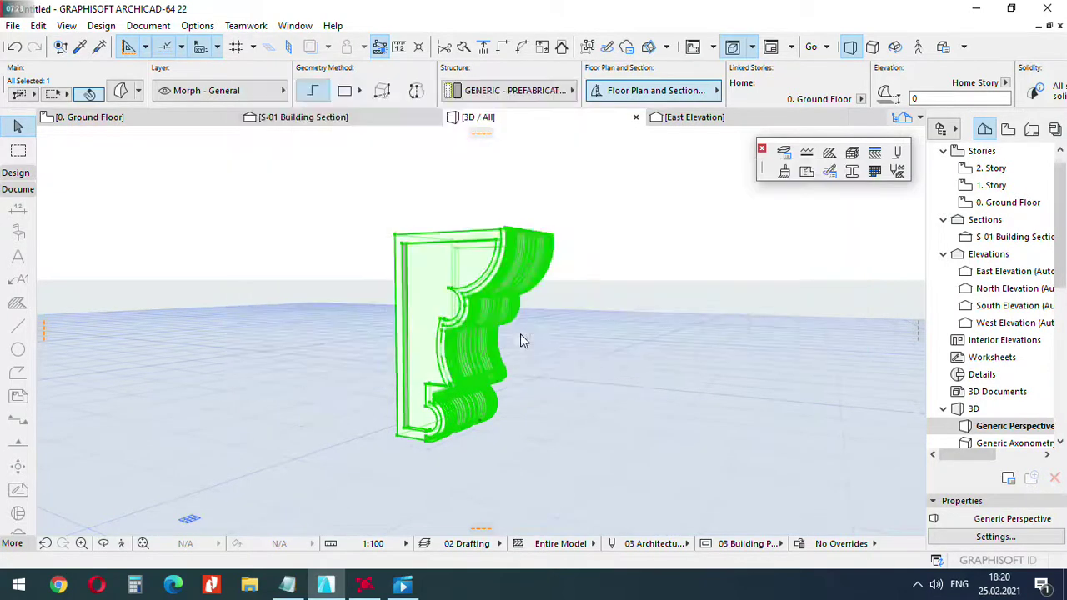
Inspect the recoloured corbel in 3D, including its inner face, top edge and ribbed front.
left_click(895, 47)
left_click_drag(650, 297, 379, 229)
scroll(381, 234, "down", 7)
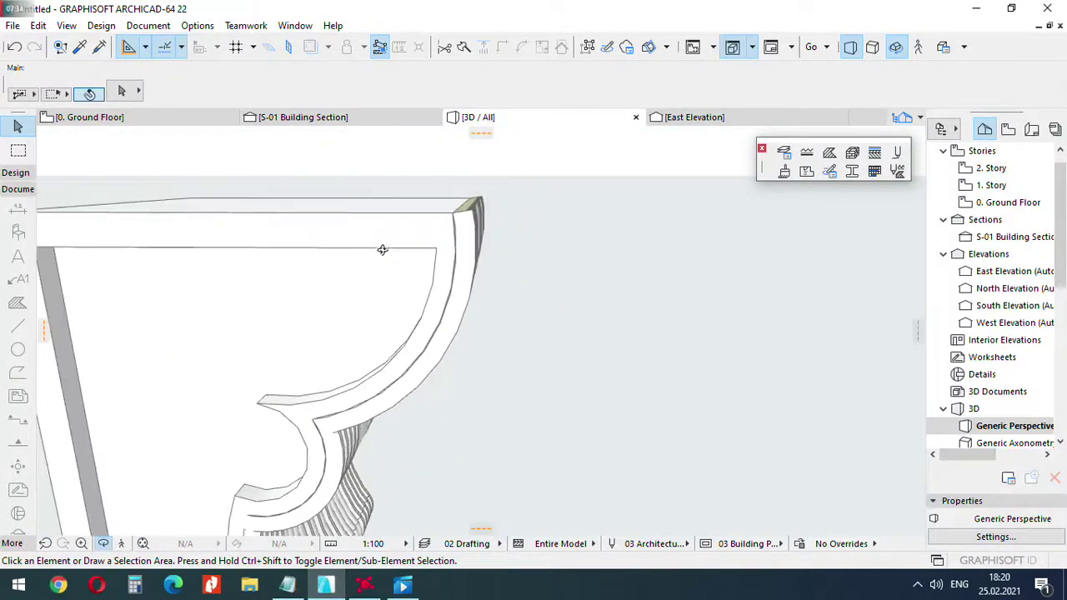
scroll(373, 319, "up", 1)
left_click_drag(373, 320, 367, 276)
middle_click_drag(367, 277, 365, 308)
key("Escape")
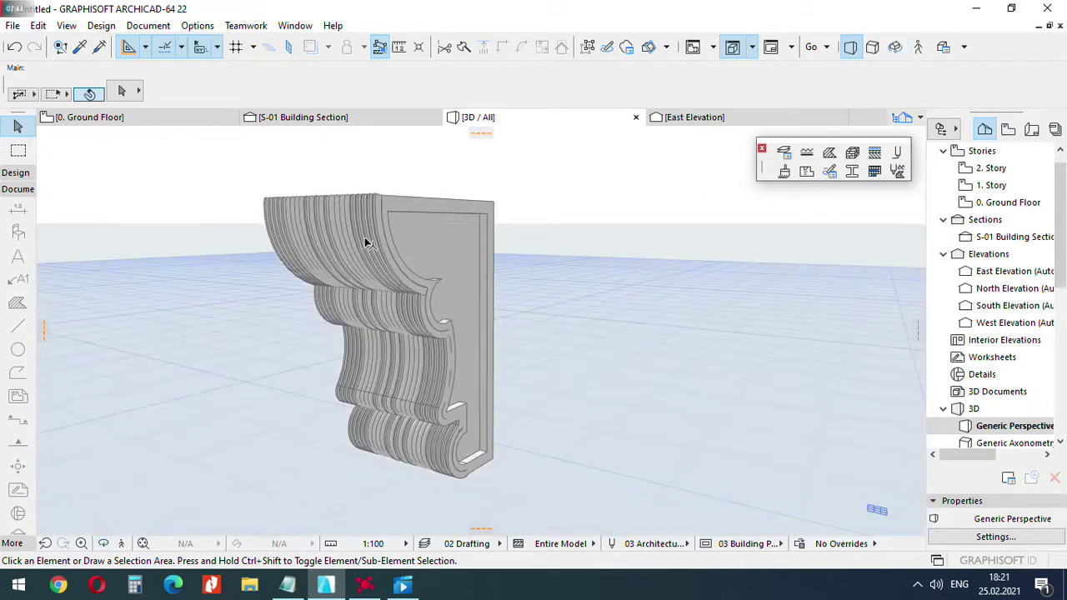
left_click(366, 242)
key("Escape")
On the ground floor plan, set up a rectangular wall with basic GENERIC - STRUCTURAL construction instead of the corbel profile.
key("F2")
scroll(502, 281, "down", 5)
scroll(492, 316, "down", 3)
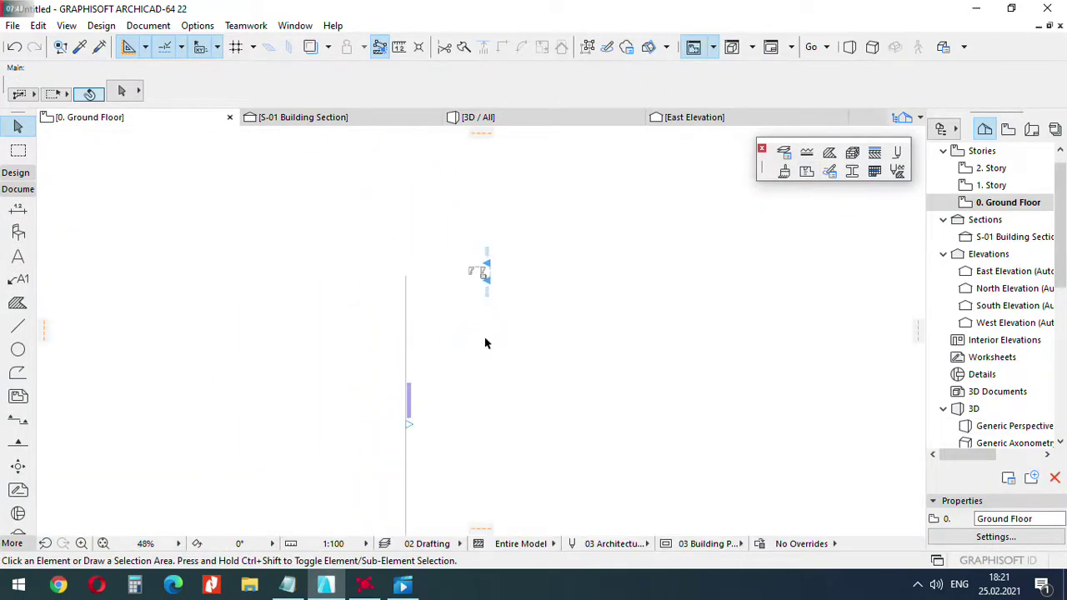
left_click(15, 173)
left_click(19, 193)
left_click(318, 92)
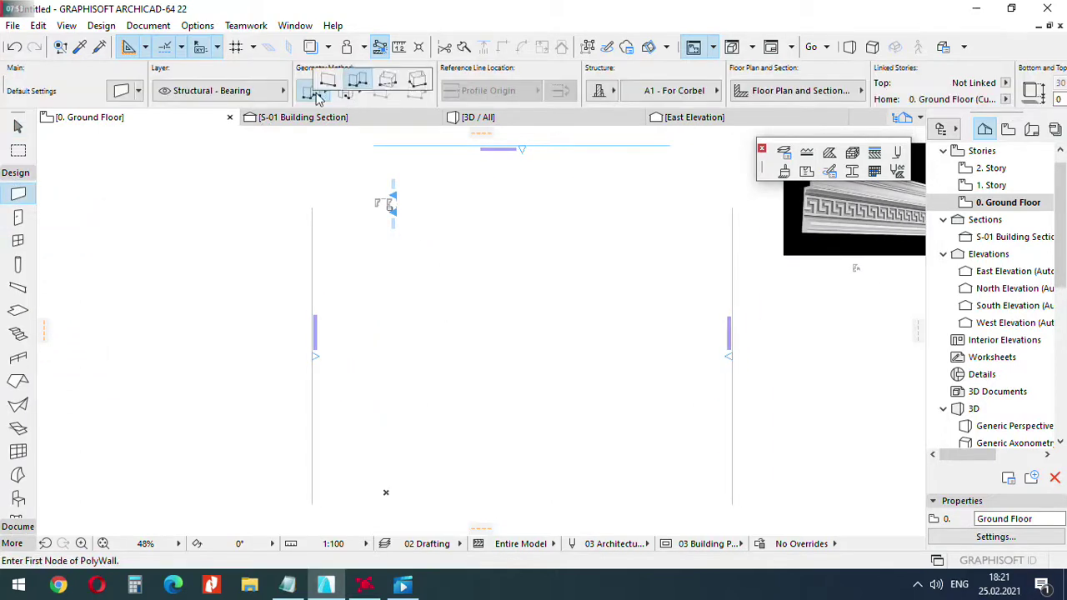
left_click(378, 91)
left_click(606, 93)
left_click(650, 88)
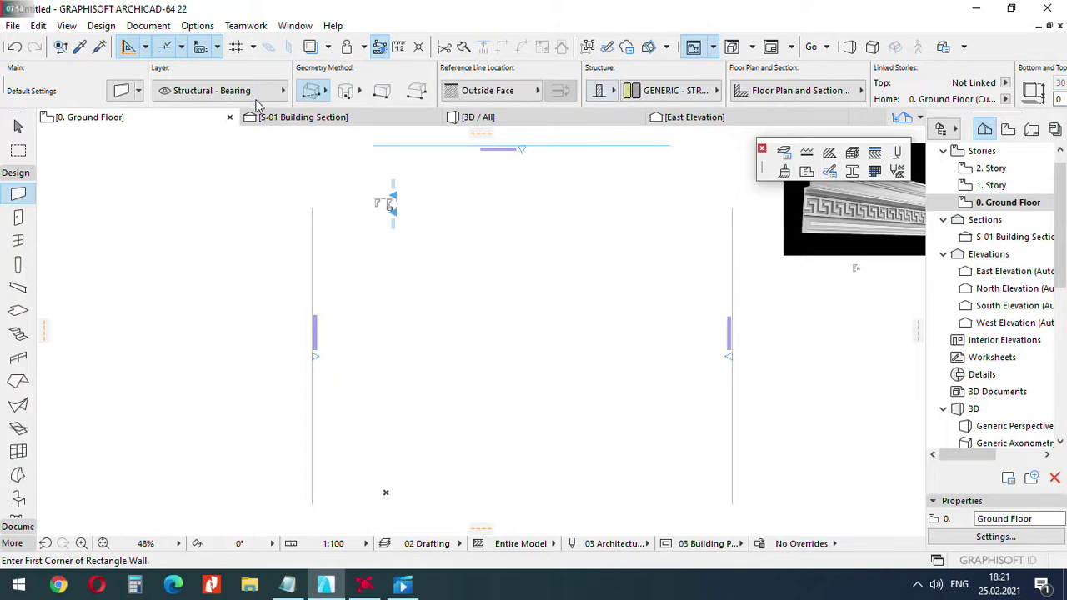
Set the wall defaults to link the top to 1. Story (Home + 1) with a thickness of 30.
left_click(123, 91)
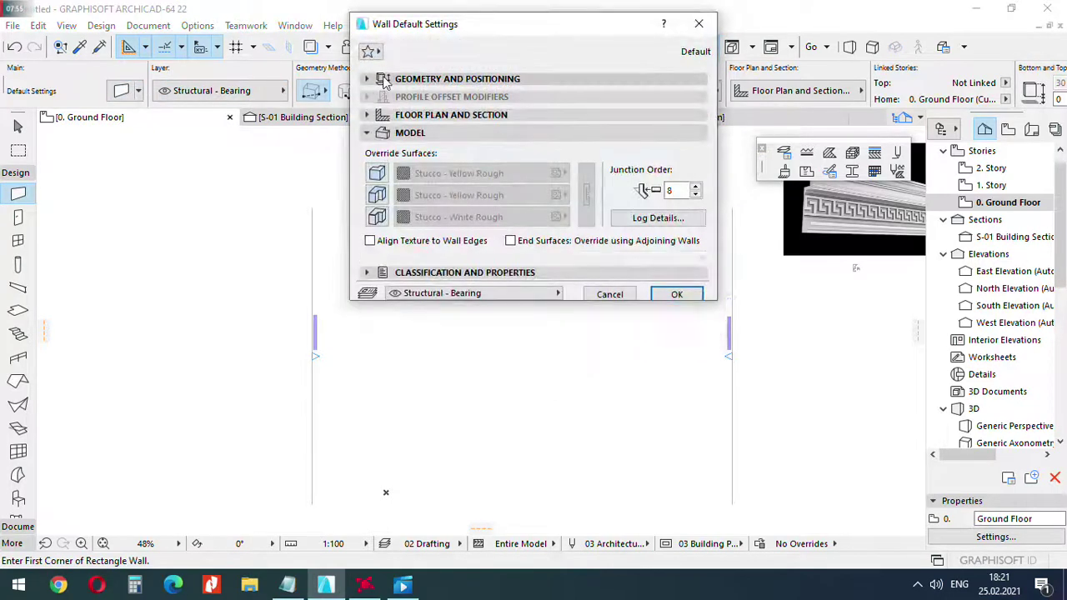
left_click(457, 78)
left_click(435, 120)
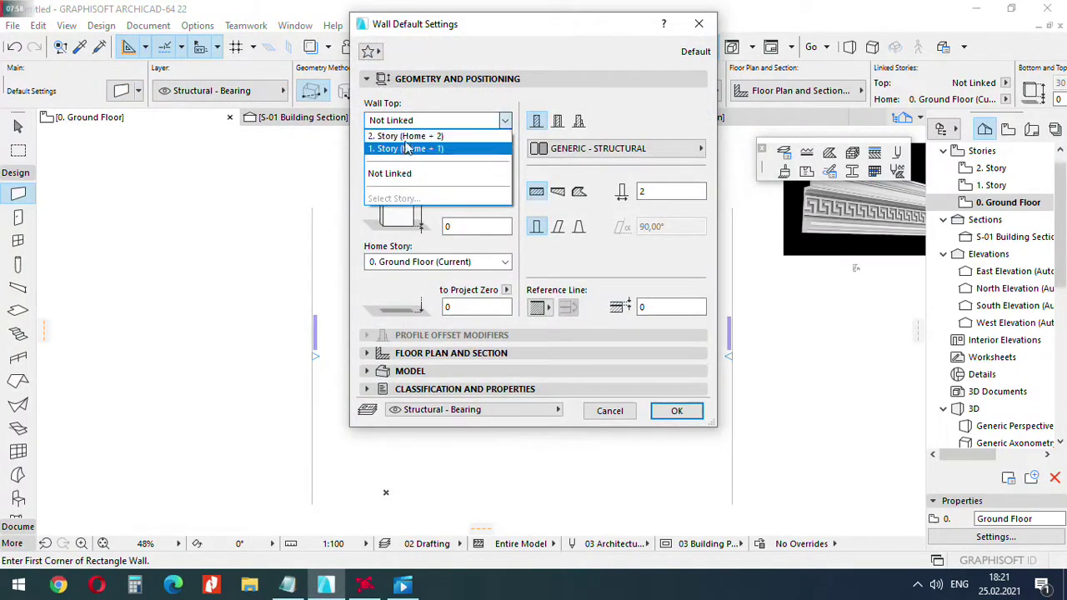
left_click(417, 148)
left_click(463, 154)
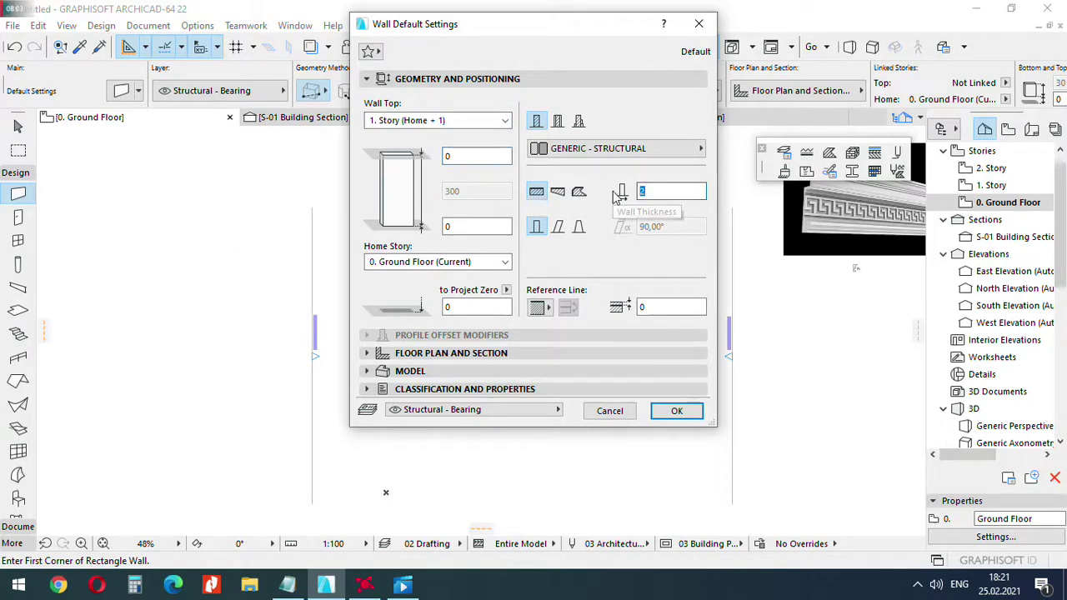
type("30")
key("Return")
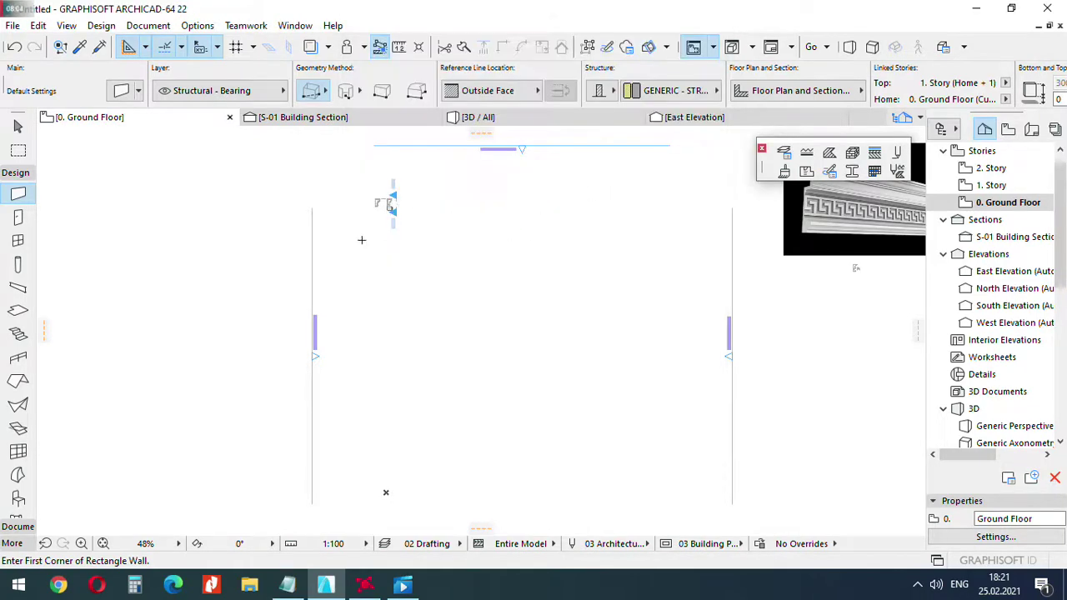
Draw a square wall enclosure with 1500 sides below the corbel on the ground floor plan.
left_click(386, 272)
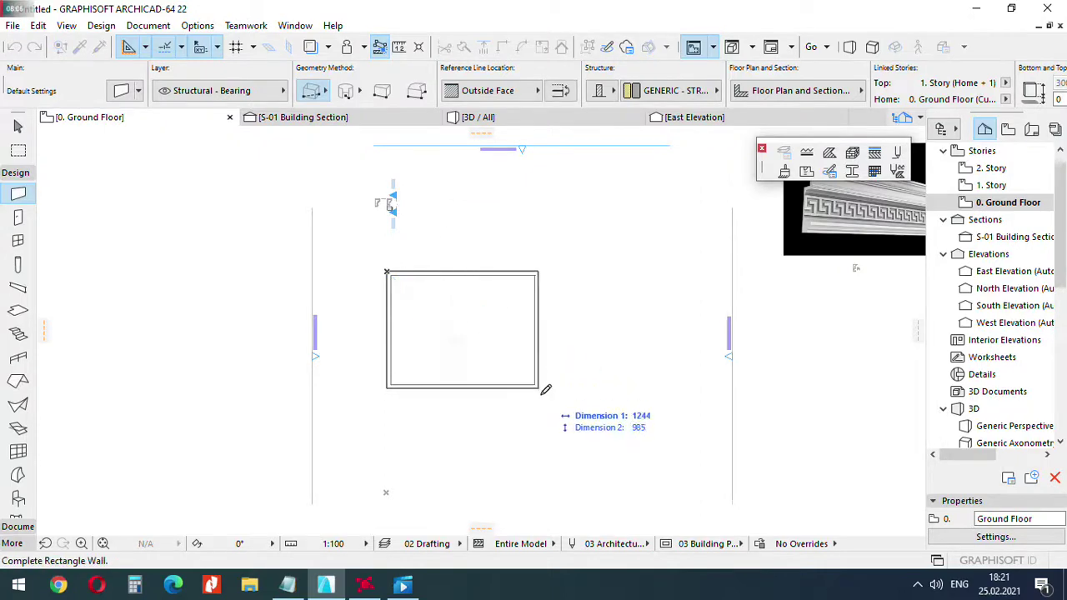
key("Tab")
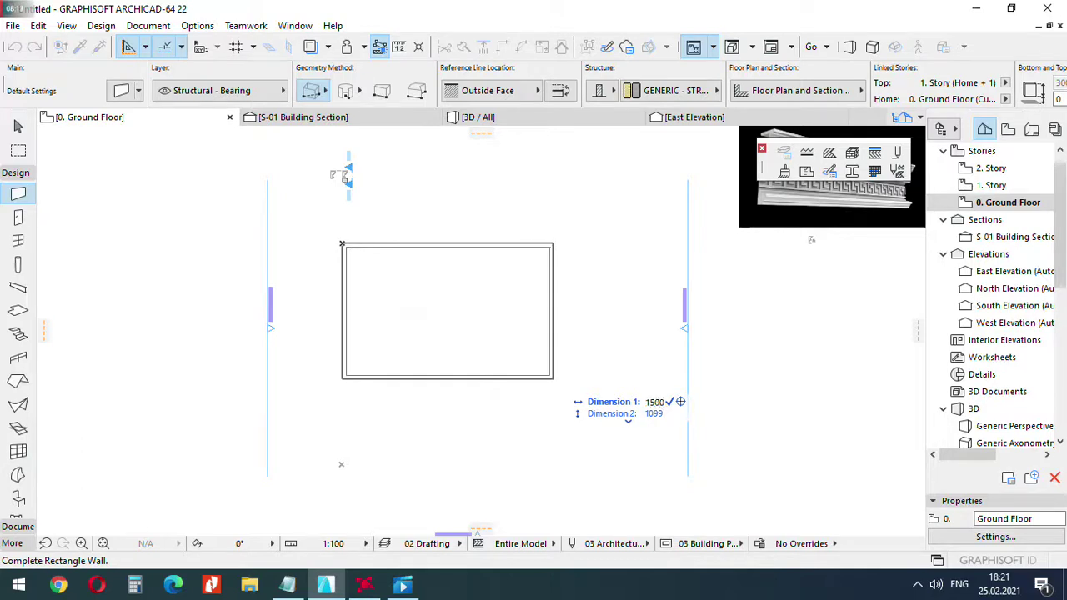
key("Tab")
key("Return")
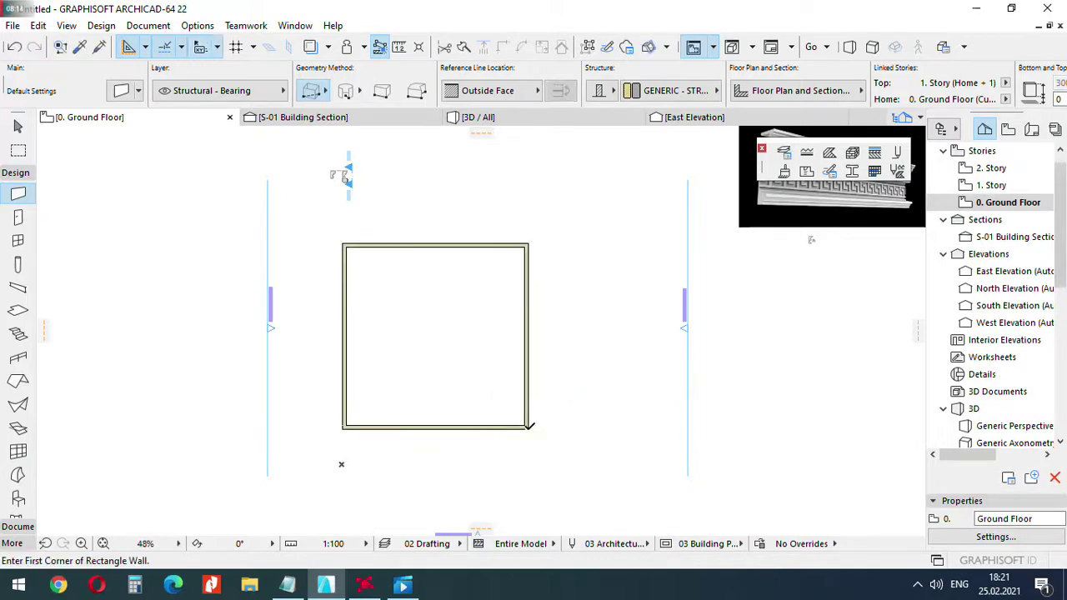
key("Escape")
Move the corbel morph by its lower left corner onto the upper wall's outer face, near the wall's left corner.
scroll(340, 172, "up", 5)
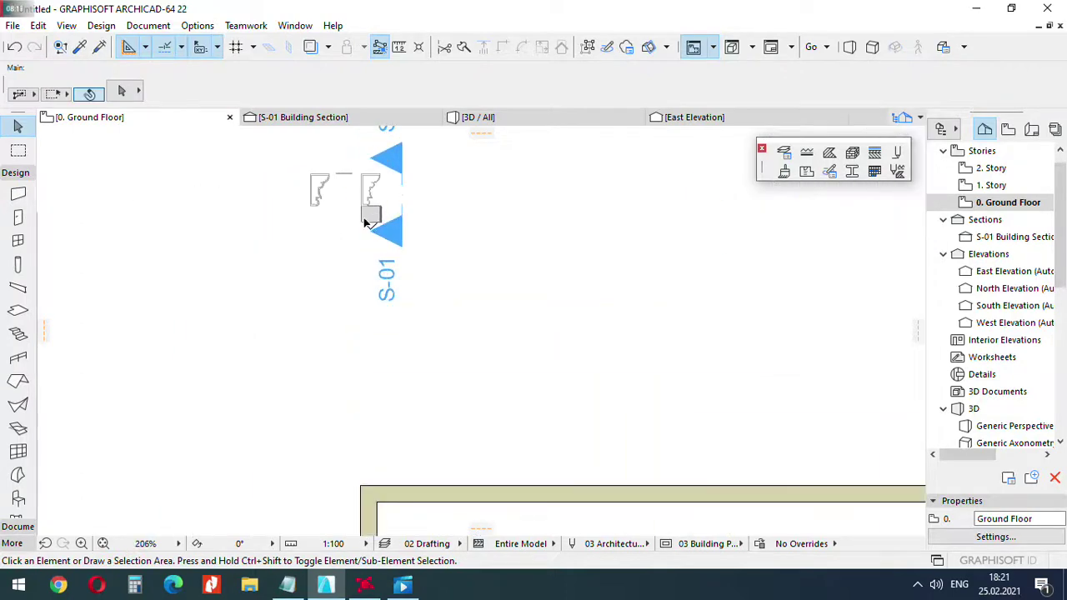
left_click(367, 216)
scroll(364, 226, "up", 4)
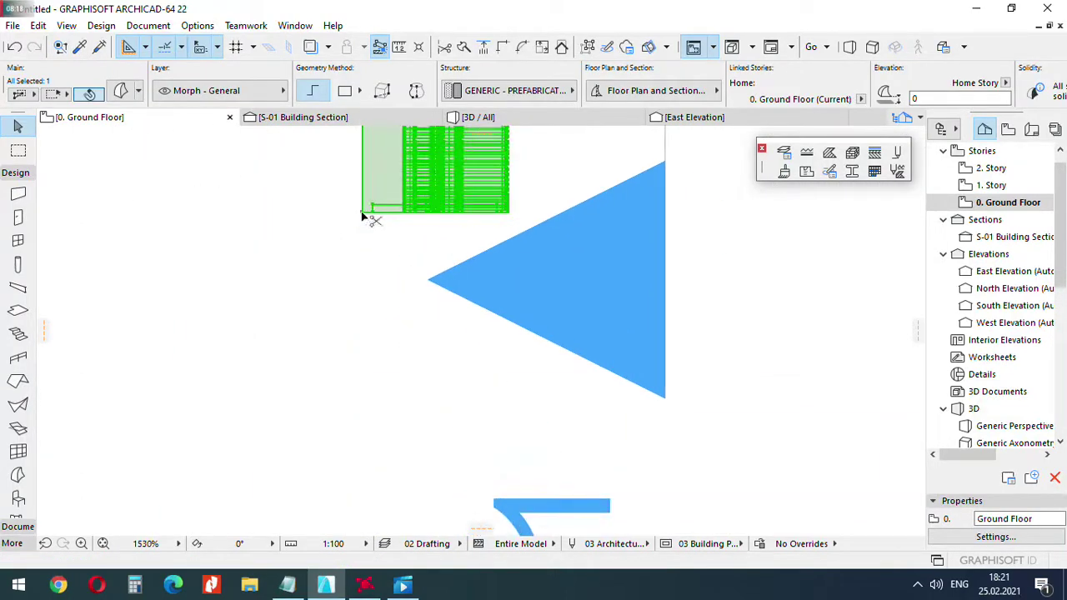
left_click(364, 214)
scroll(454, 247, "down", 2)
scroll(454, 248, "up", 3)
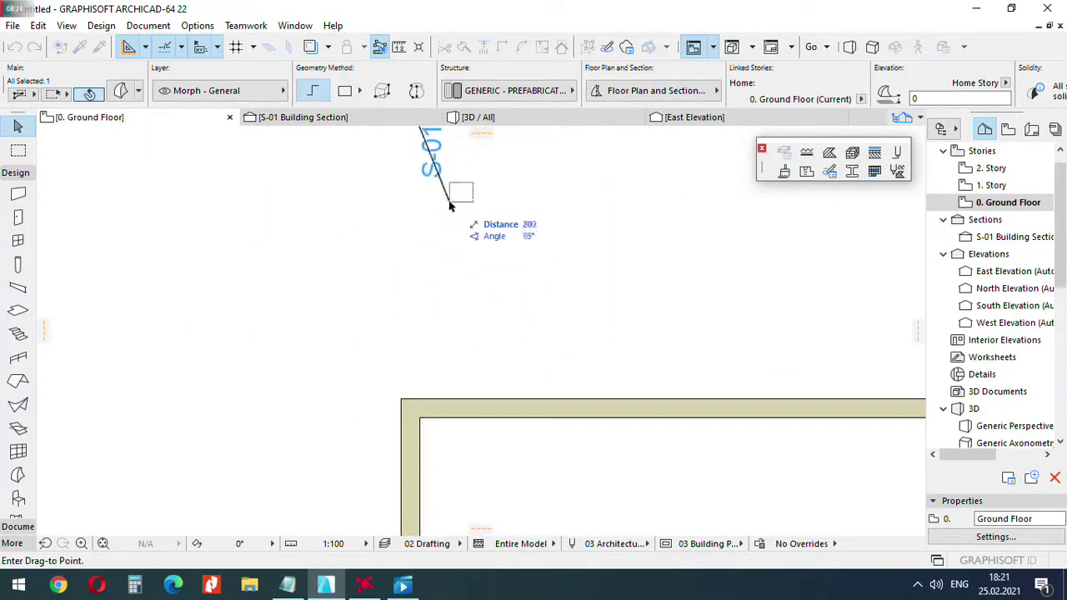
left_click(464, 403)
Rotate the corbel 90° counterclockwise about its corner point on the wall so it projects outward.
key("ctrl+e")
left_click(463, 399)
left_click(478, 398)
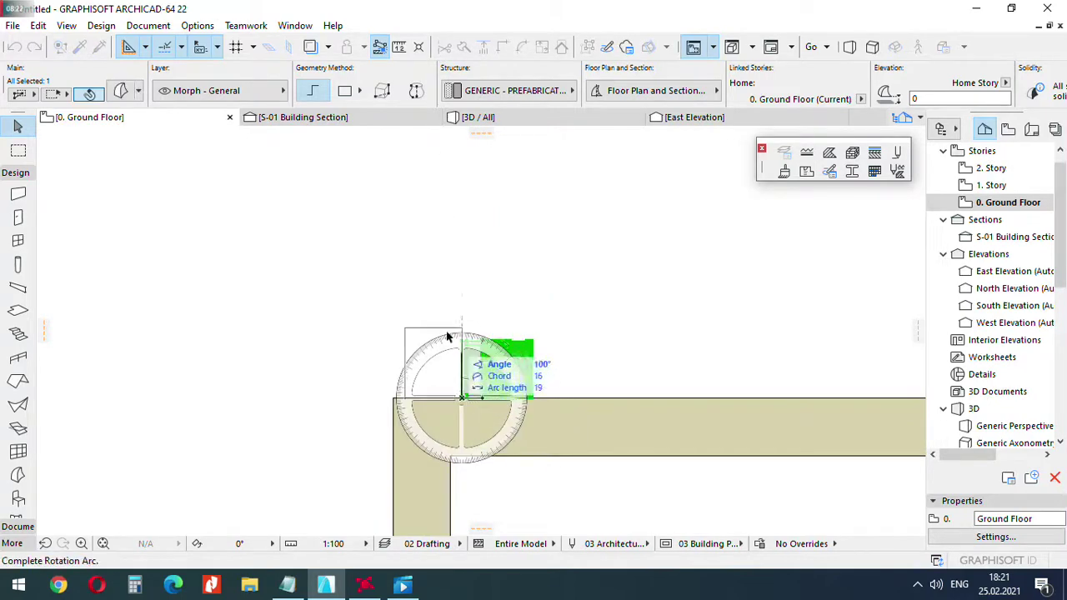
left_click(446, 332)
Move the rotated corbel along the wall so its lower left corner meets the wall's outer left corner.
scroll(401, 401, "up", 4)
scroll(376, 394, "up", 1)
key("ctrl+d")
left_click(434, 388)
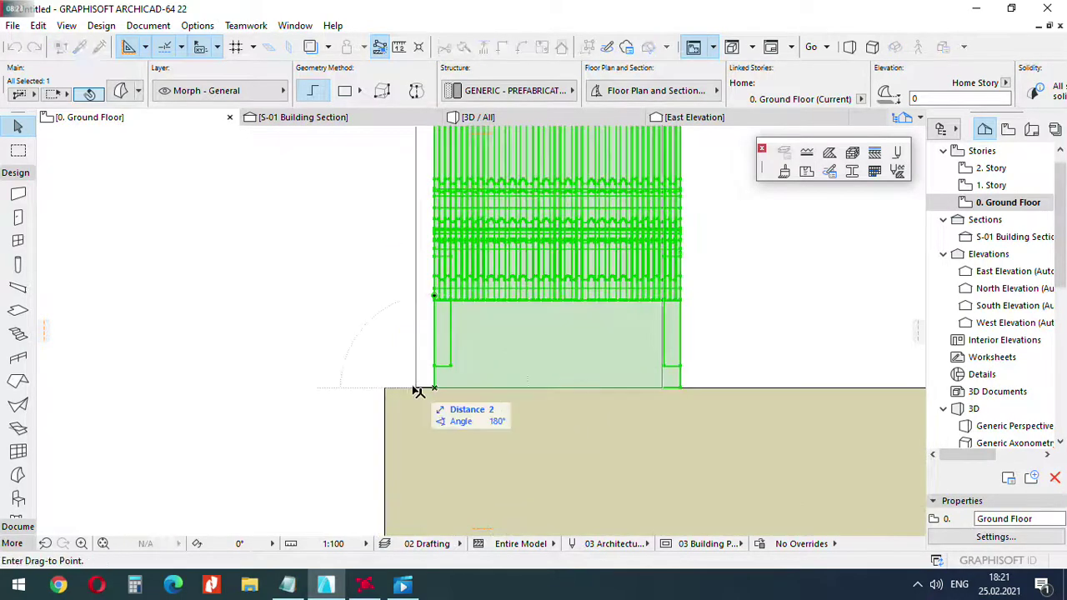
left_click(386, 389)
Place a copy of the corbel 30 to the right, directly beside the original along the wall.
scroll(272, 369, "down", 3)
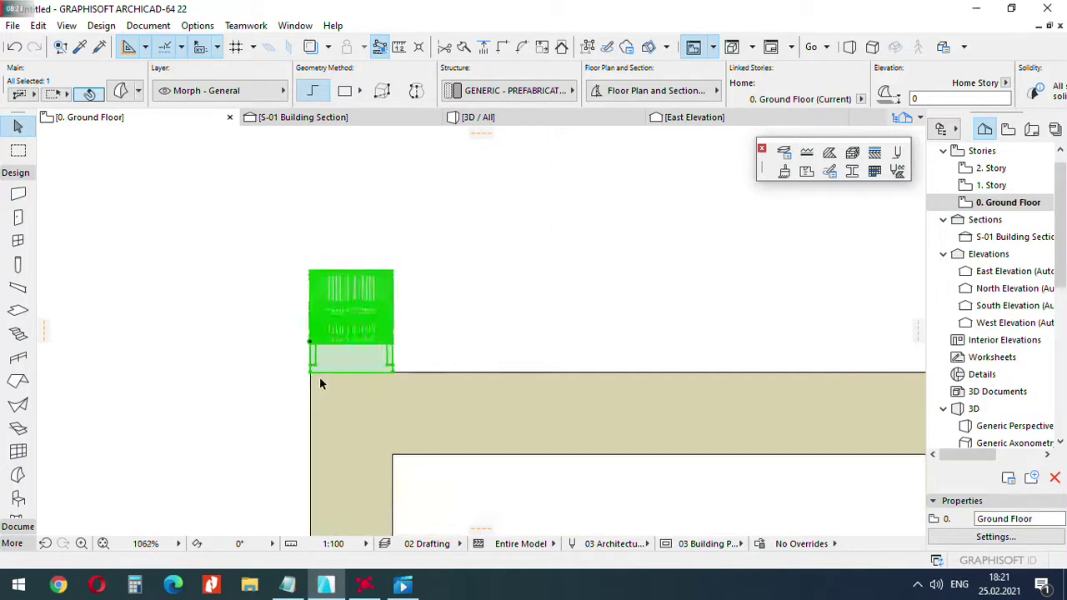
scroll(319, 377, "up", 1)
key("ctrl+shift+d")
left_click(306, 369)
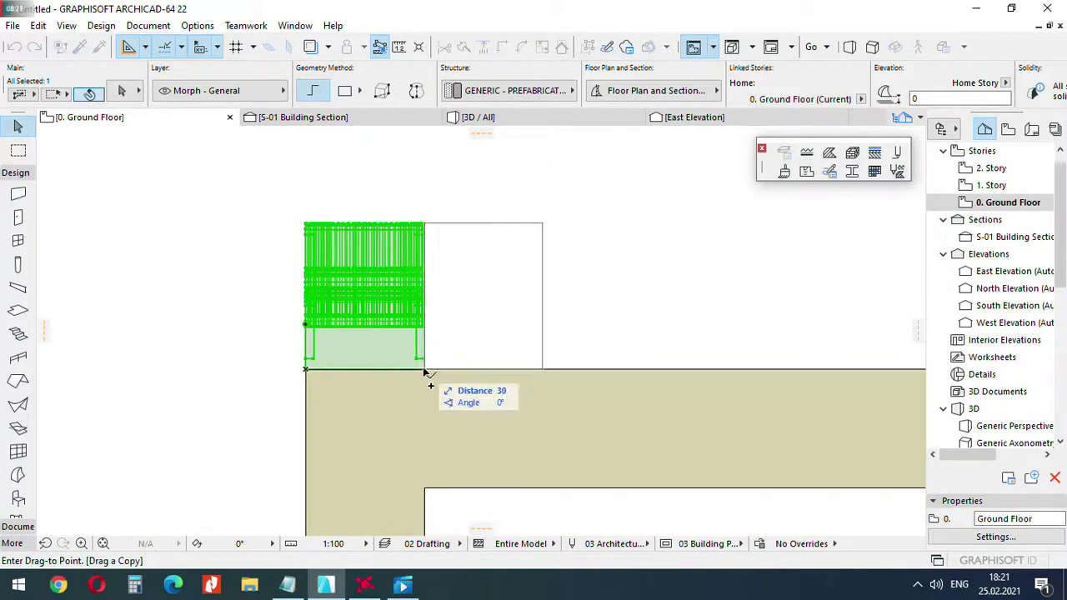
left_click(425, 372)
Shift the copied corbel a further 30 to the right along the wall.
left_click(425, 370)
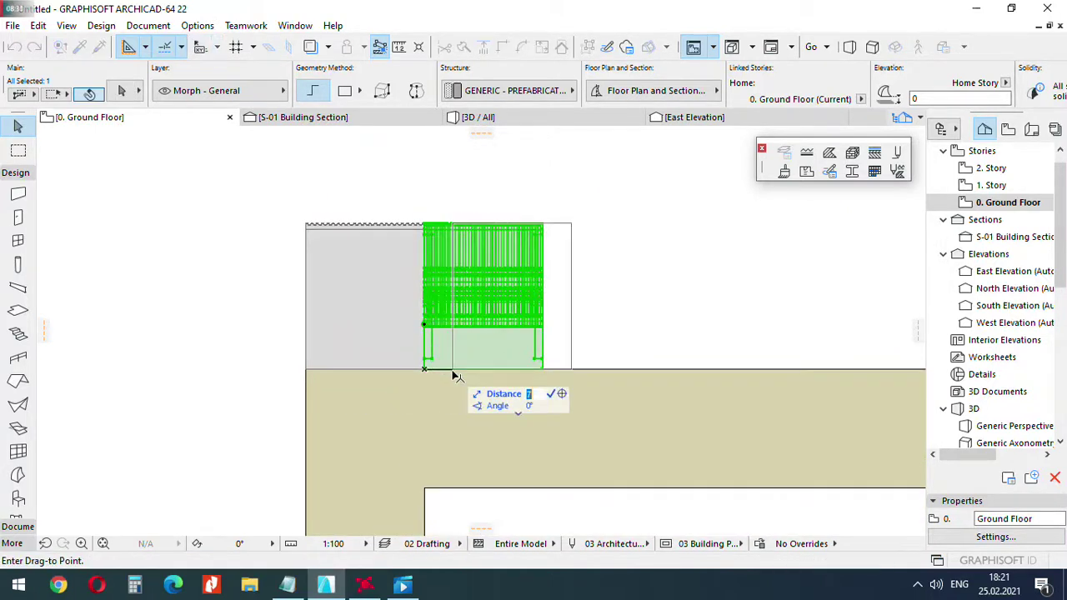
type("30")
key("Return")
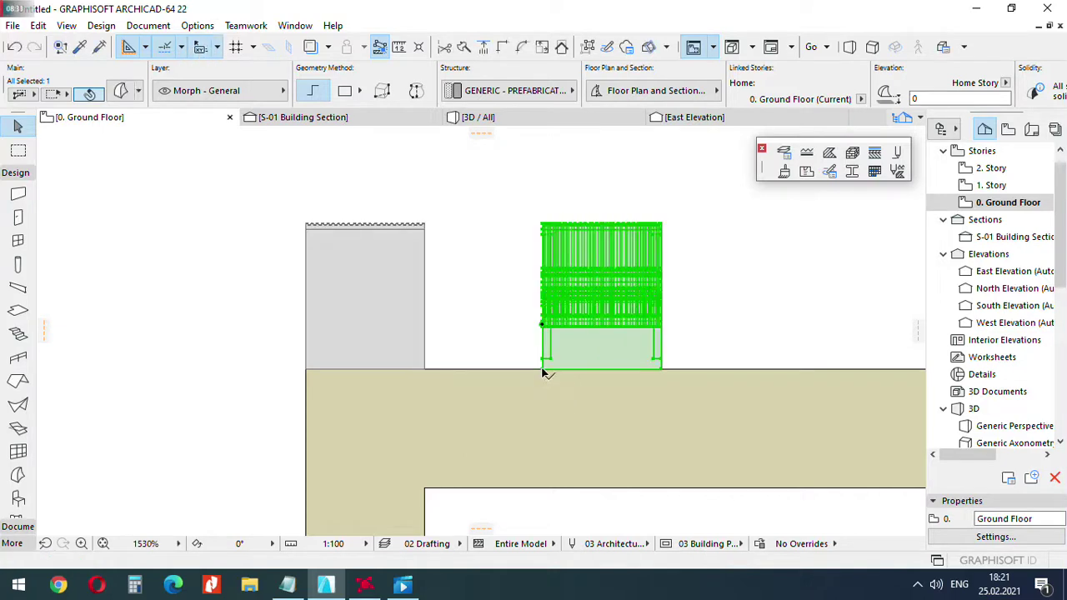
Multiply the copied corbel along the wall's outer face up to the far corner using Increment and Spread with a spacing of 60.
scroll(269, 316, "down", 3)
scroll(387, 337, "up", 3)
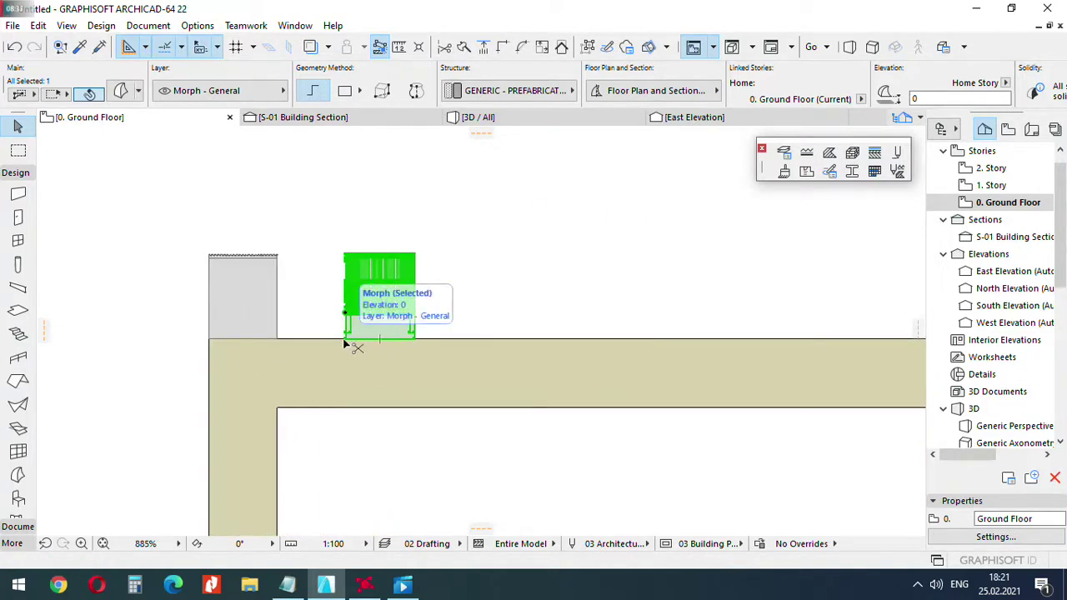
key("ctrl+u")
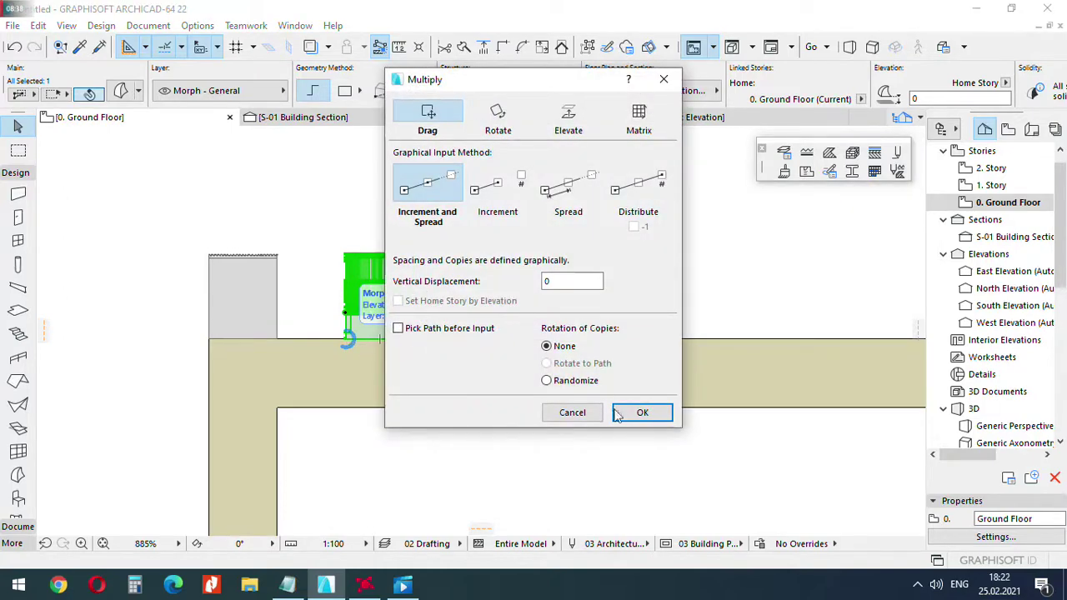
left_click(640, 414)
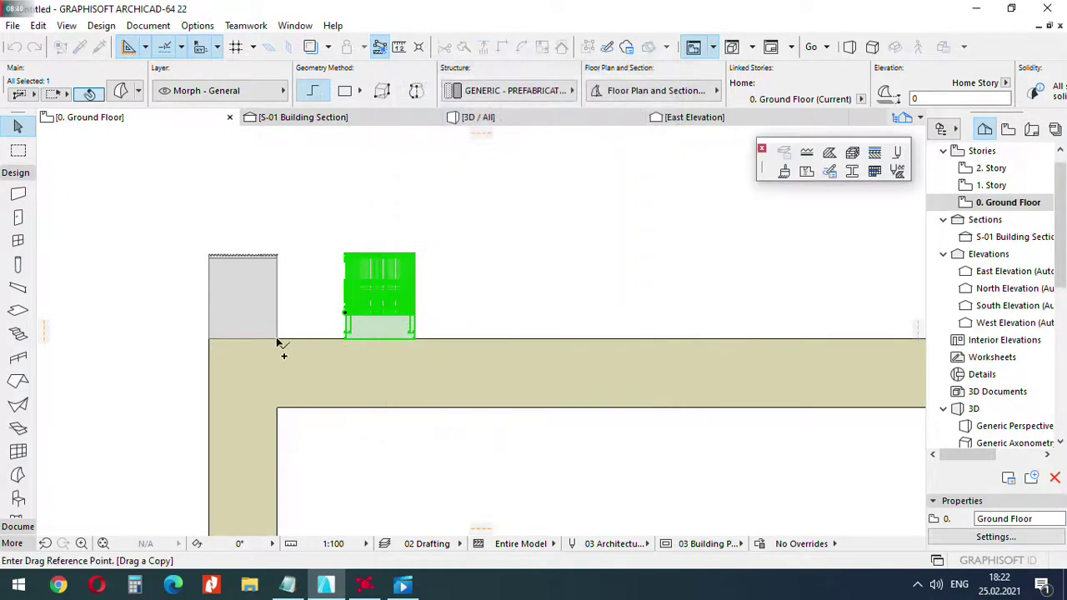
left_click(278, 341)
scroll(356, 362, "up", 5)
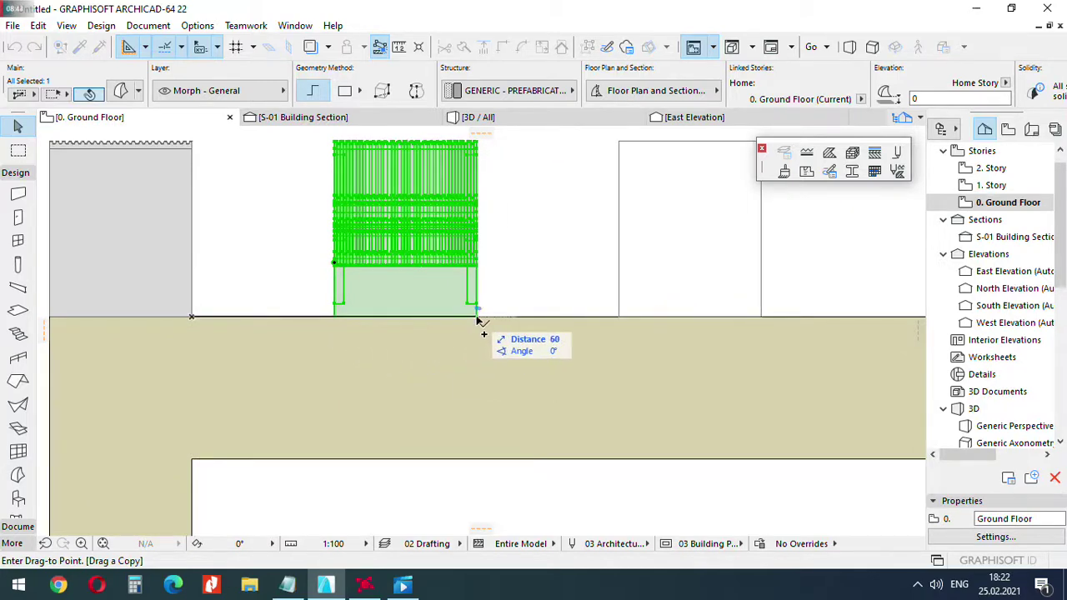
scroll(193, 313, "down", 5)
middle_click_drag(631, 341, 281, 348)
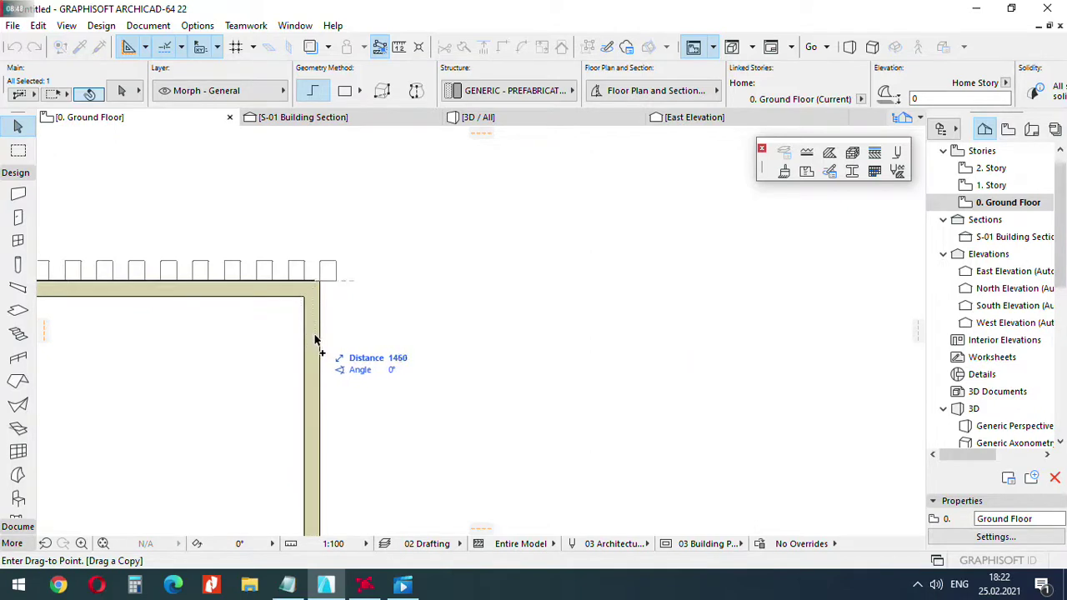
scroll(315, 340, "up", 3)
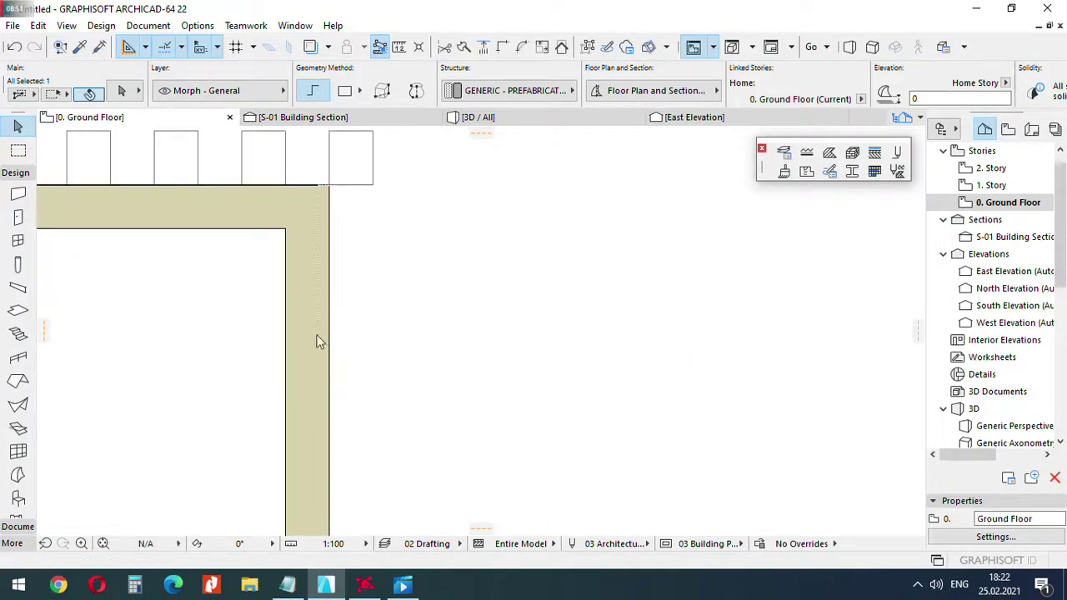
left_click(317, 340)
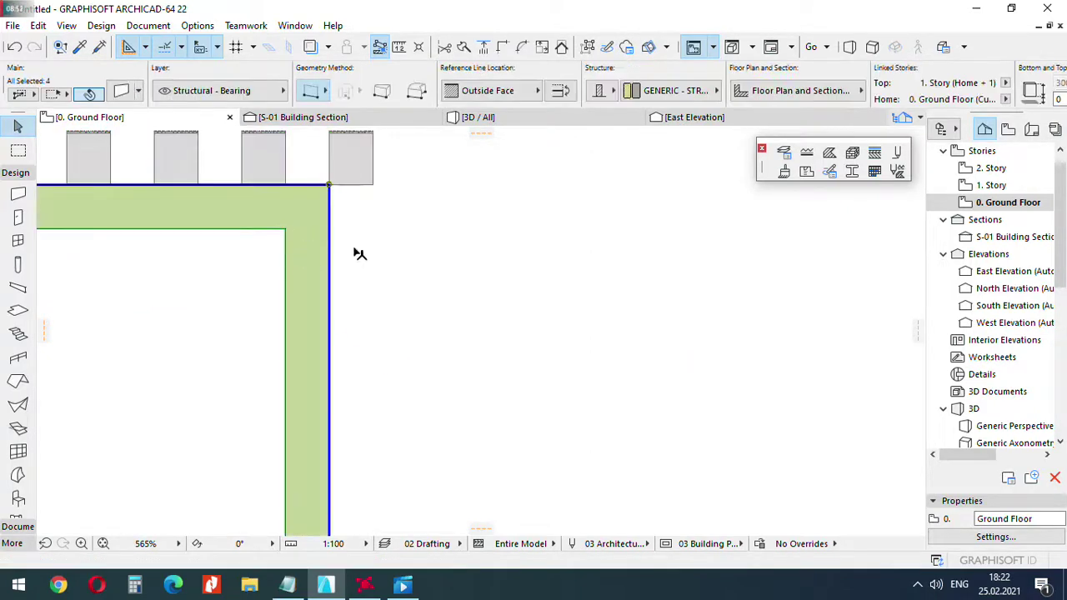
Clear the wall selection and delete the last corbel that overhangs the wall's right corner.
scroll(367, 257, "down", 3)
scroll(387, 260, "down", 4)
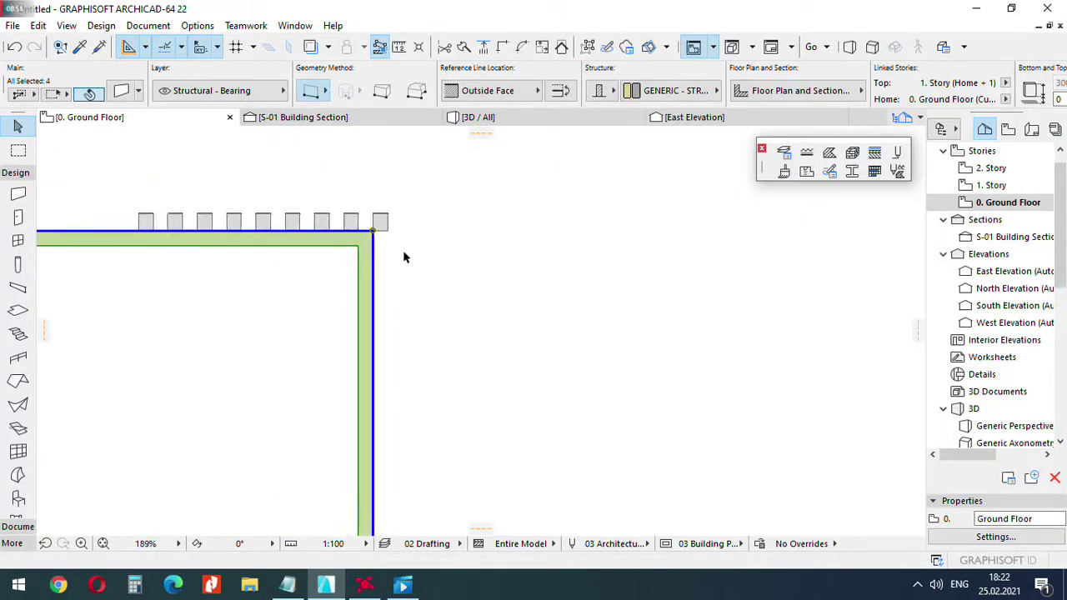
left_click(450, 260)
scroll(451, 260, "down", 1)
scroll(429, 260, "up", 2)
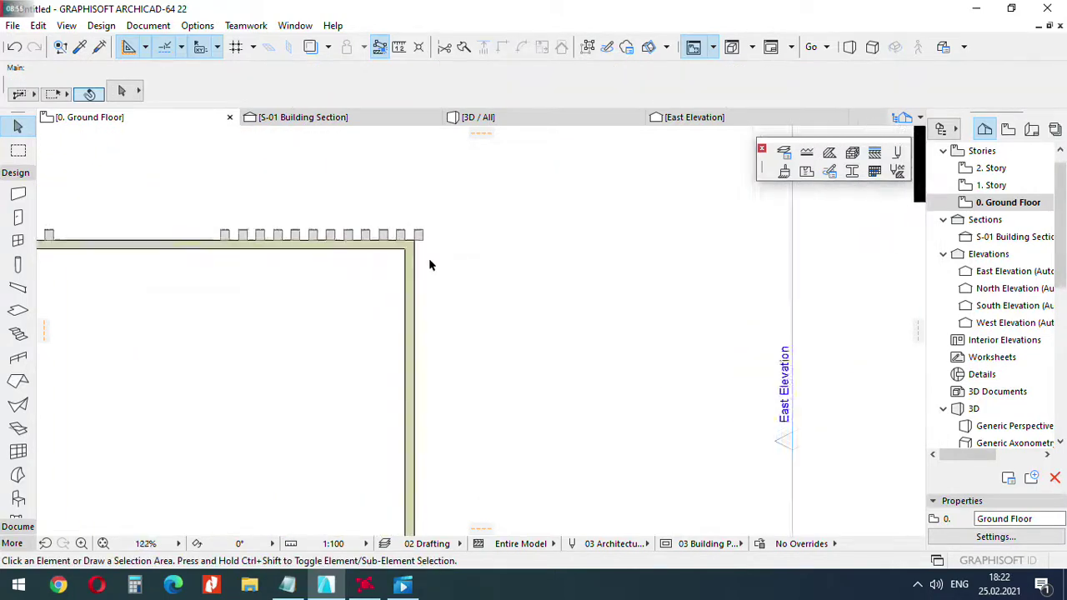
scroll(407, 235, "up", 3)
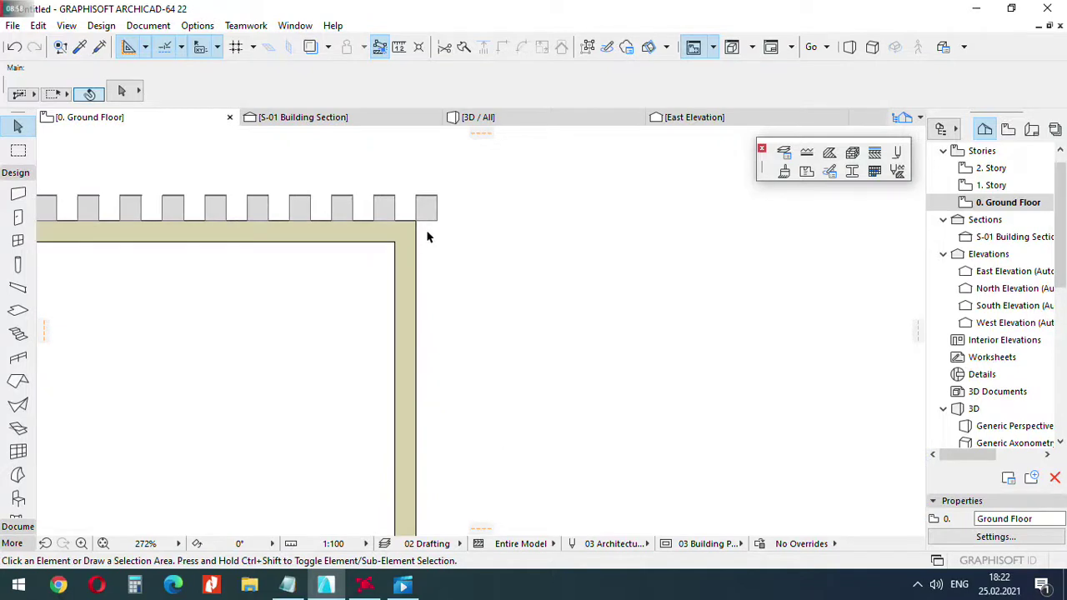
left_click(421, 201)
key("Delete")
scroll(560, 248, "down", 4)
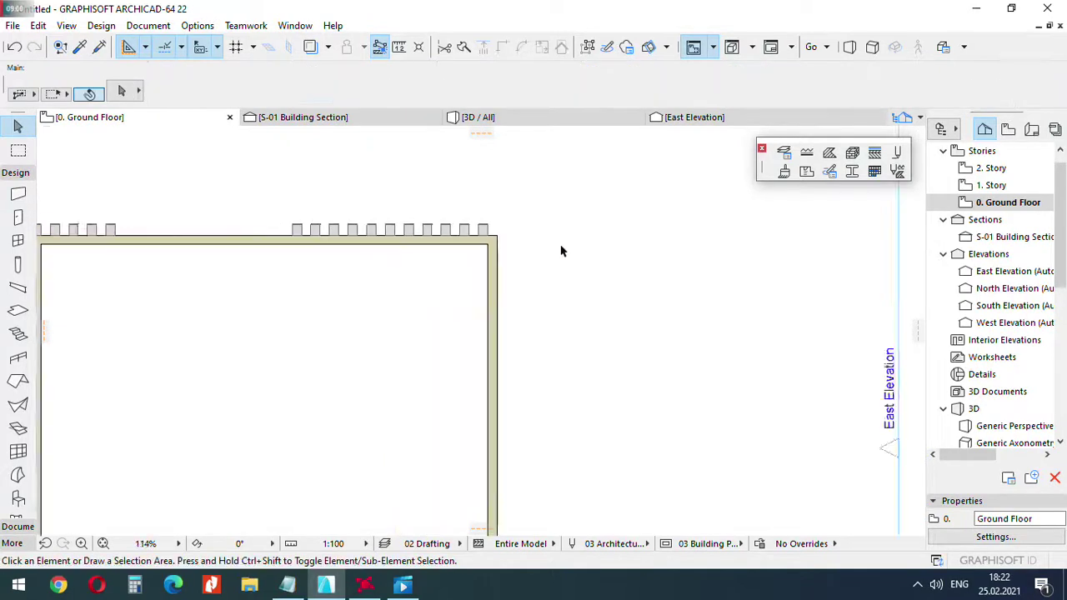
Select the whole row of corbels and move it 15 to the right along the wall.
left_click(149, 202)
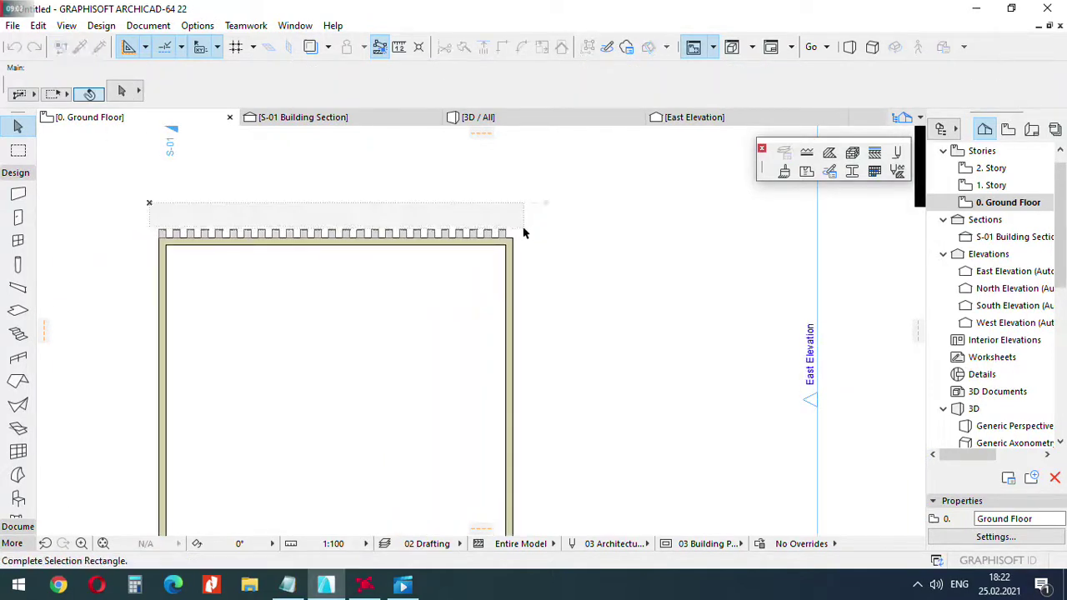
scroll(526, 229, "up", 2)
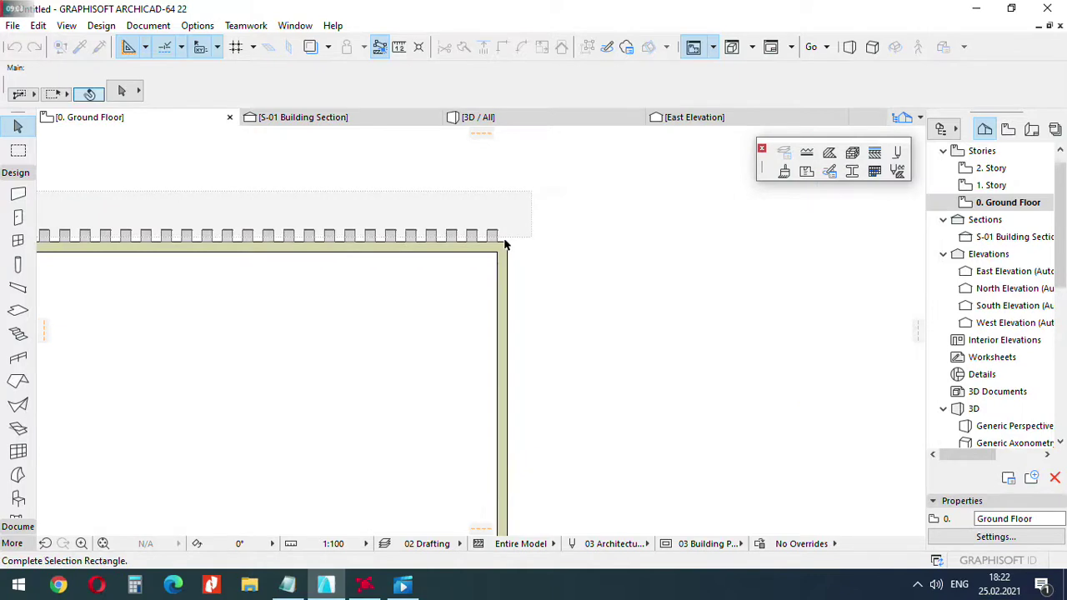
left_click(504, 243)
scroll(503, 242, "up", 4)
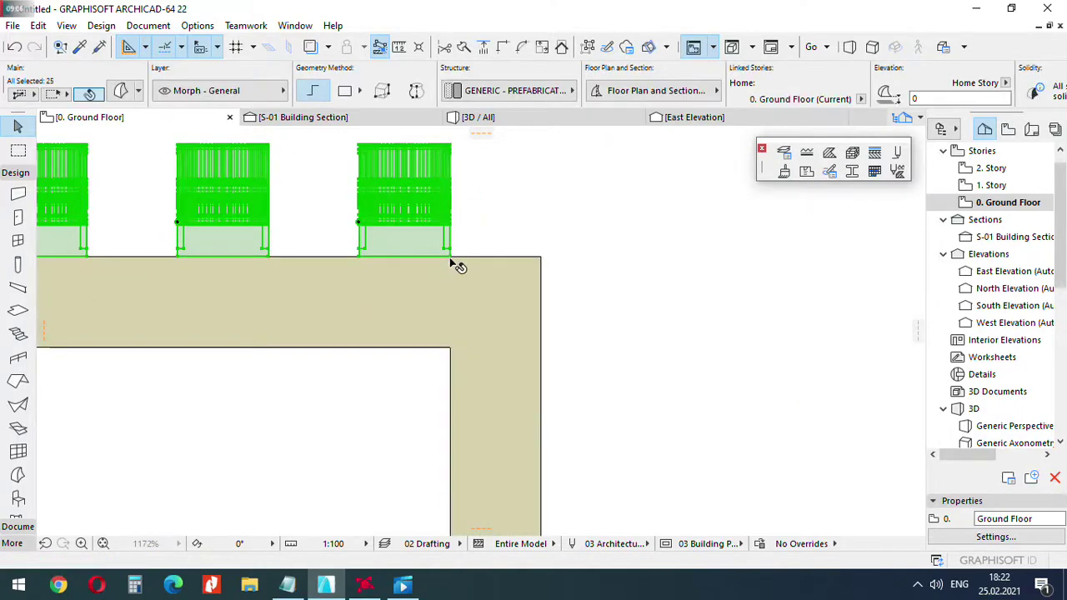
left_click_drag(451, 257, 498, 261)
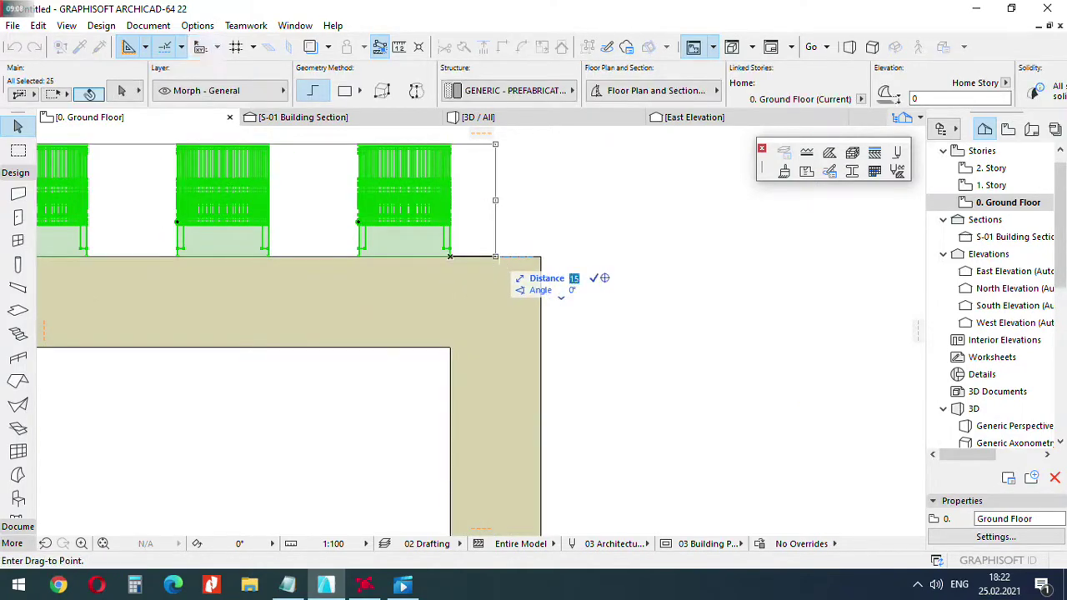
left_click(497, 260)
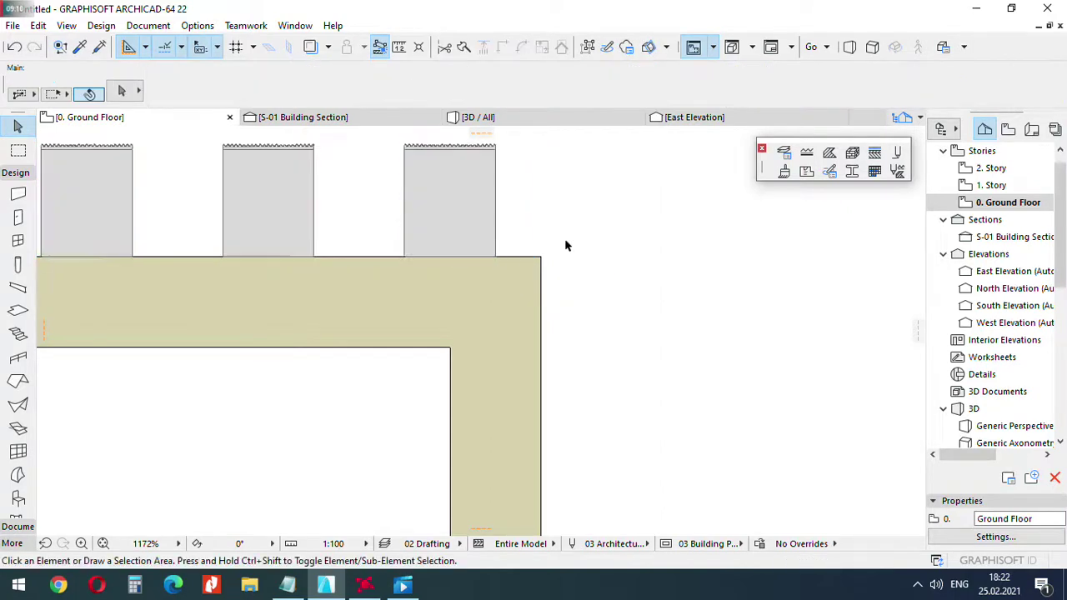
Draw a rectangular morph over the wall-side block of the first corbel, spanning the corbel's full width.
scroll(565, 244, "down", 12)
scroll(277, 225, "up", 5)
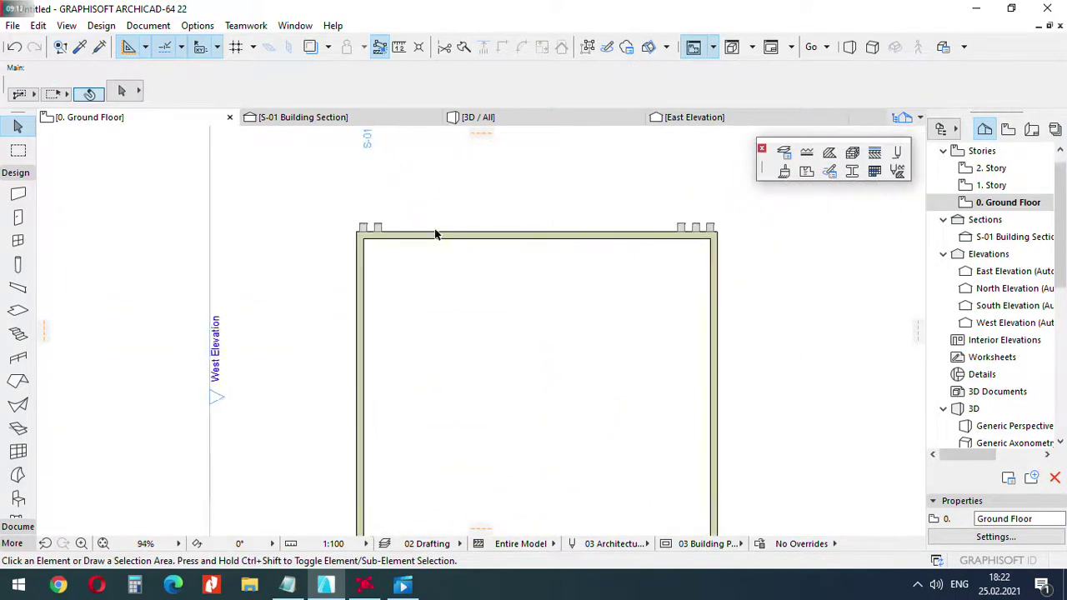
scroll(278, 225, "up", 3)
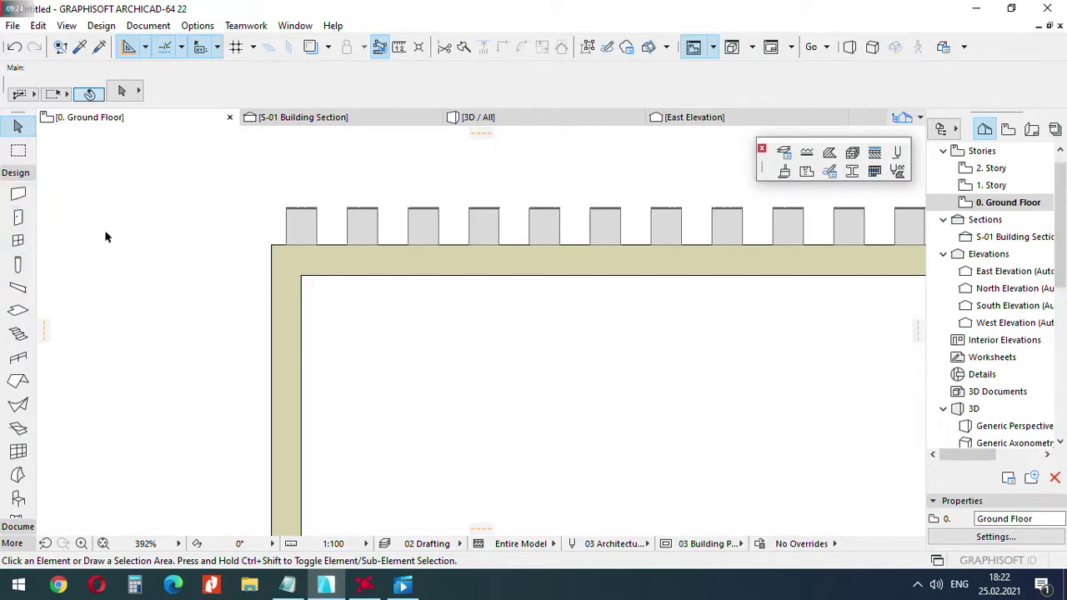
left_click(298, 226)
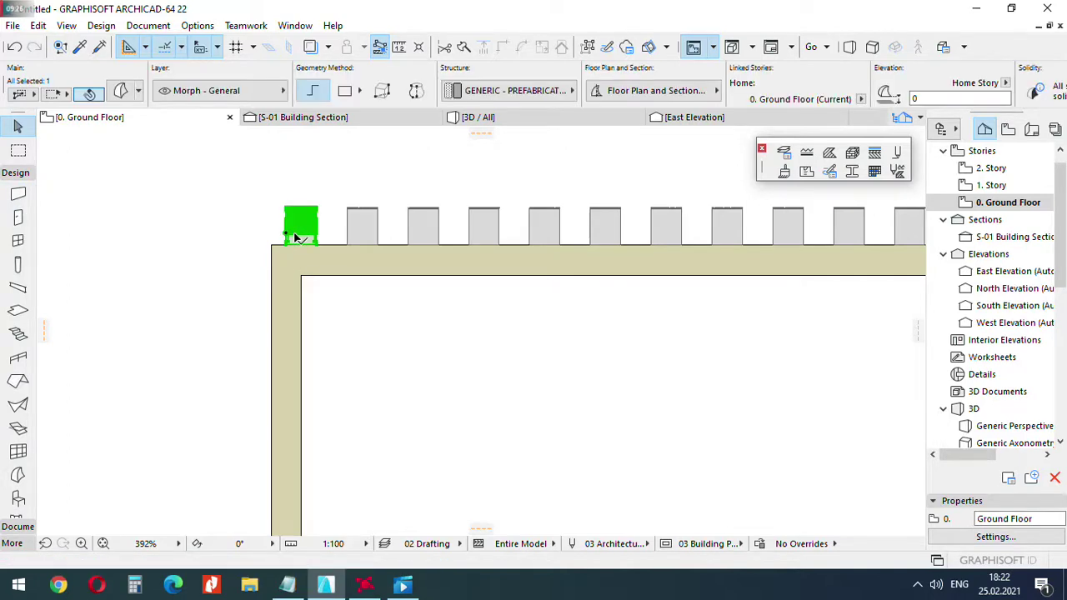
scroll(312, 240, "up", 10)
middle_click_drag(300, 214, 304, 227)
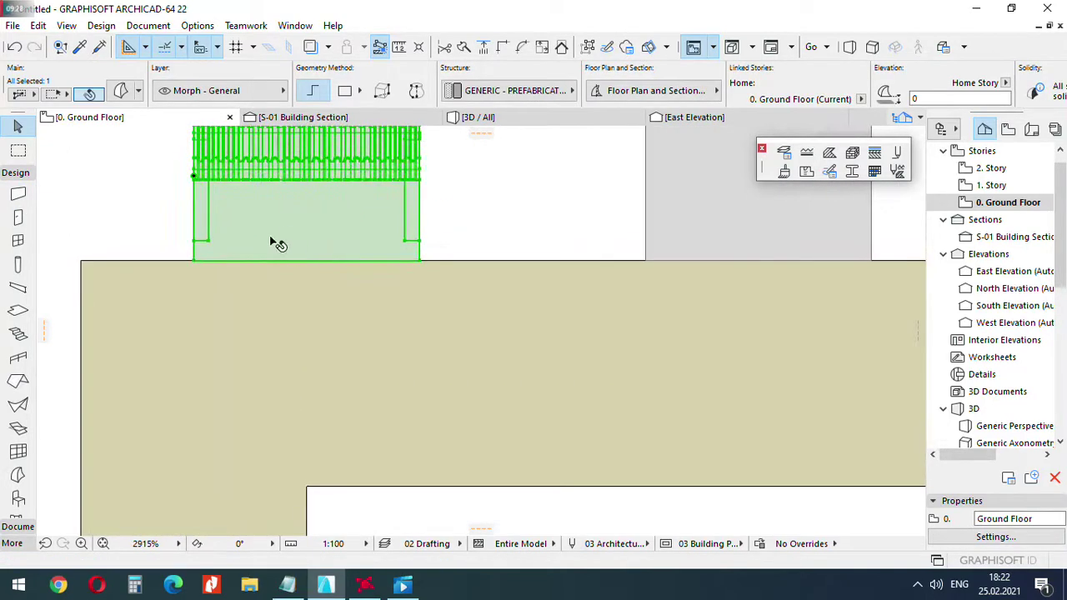
left_click(16, 476)
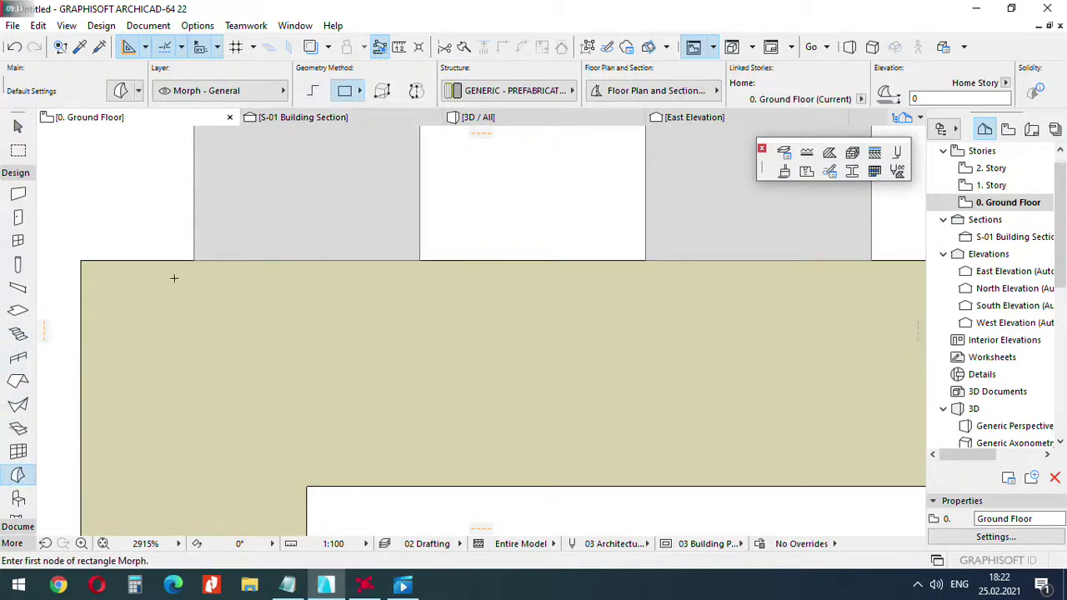
left_click(195, 258)
left_click(422, 182)
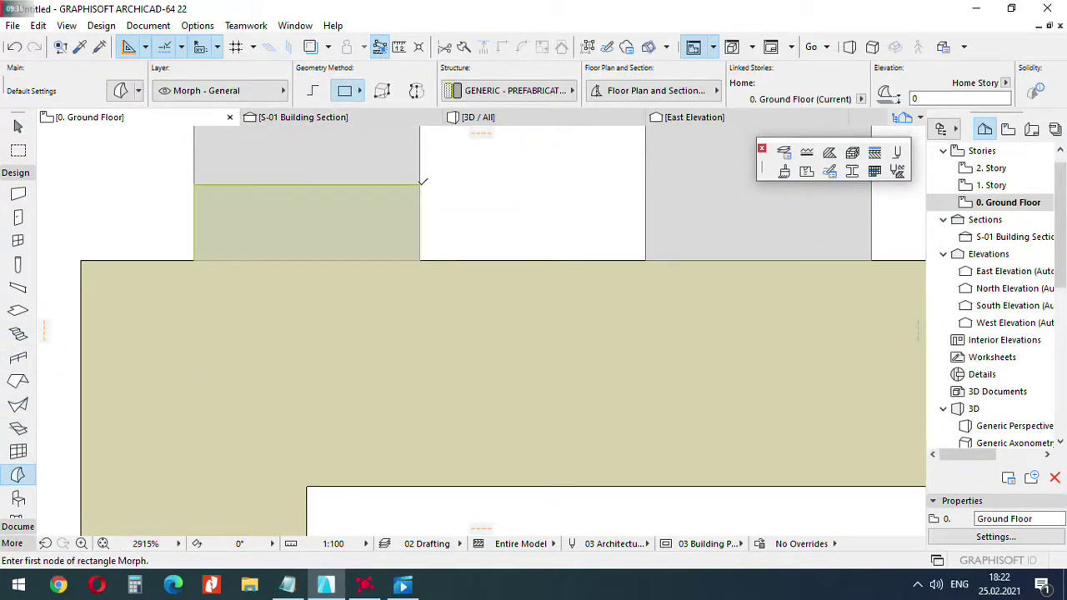
key("Escape")
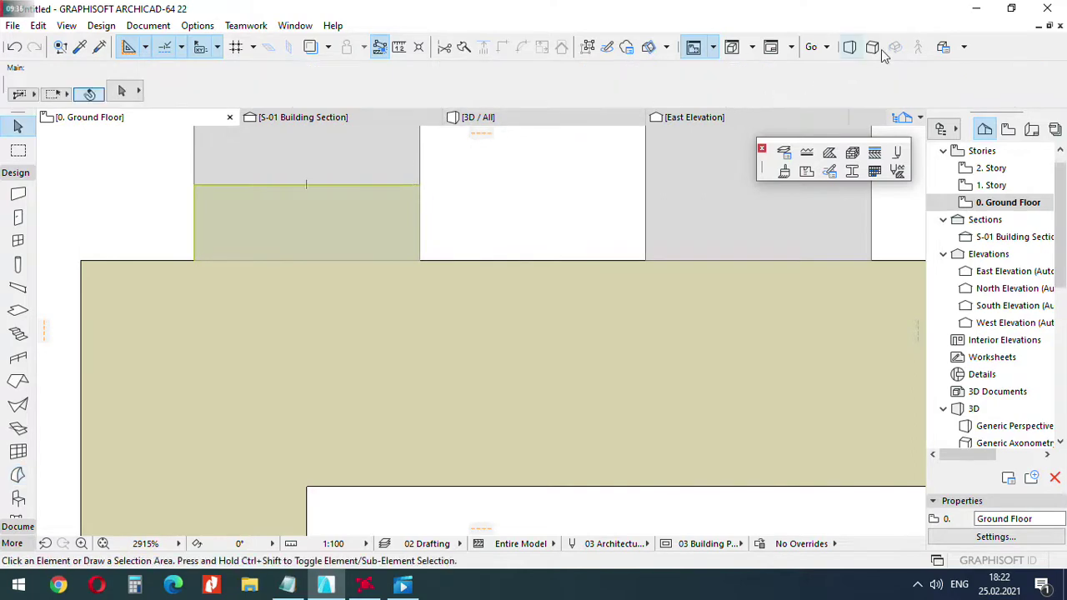
Inspect the corbel row against the wall in 3D, then return to the ground floor plan.
left_click(734, 48)
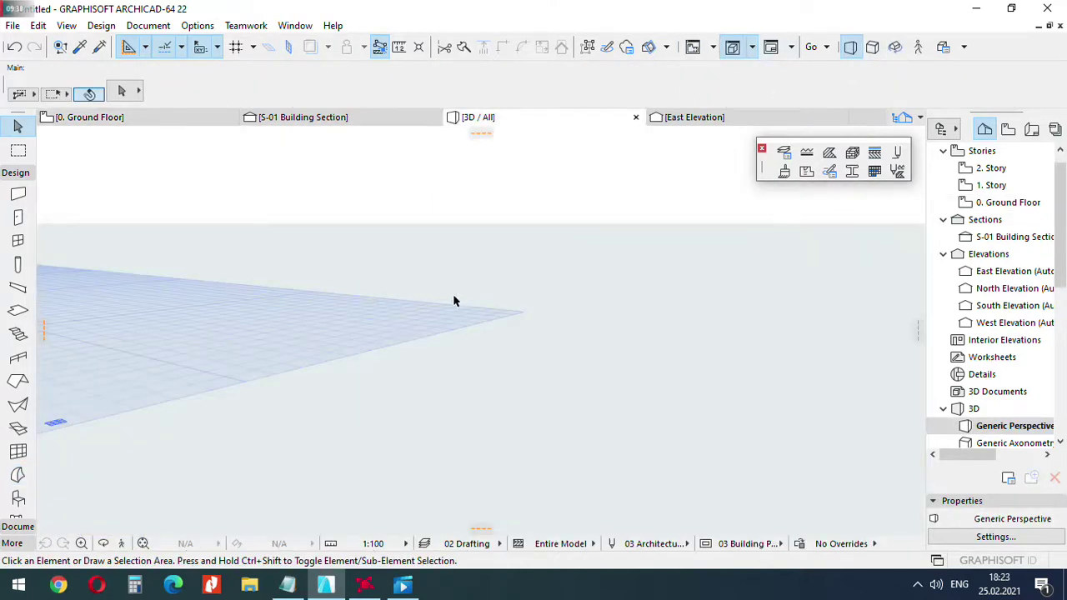
scroll(542, 348, "up", 4)
middle_click_drag(557, 345, 642, 439)
left_click(638, 444)
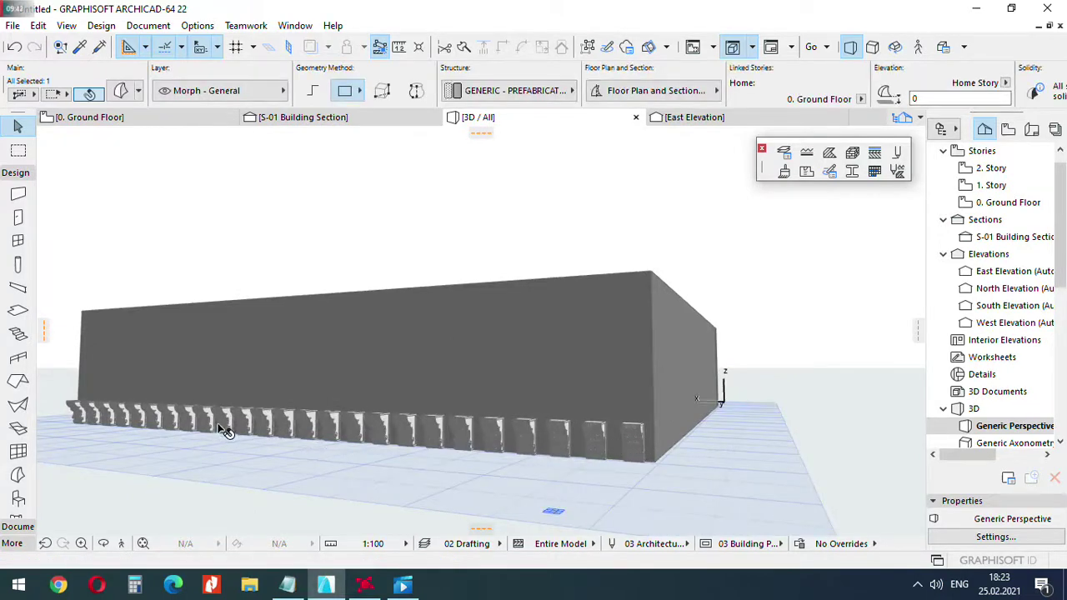
key("Escape")
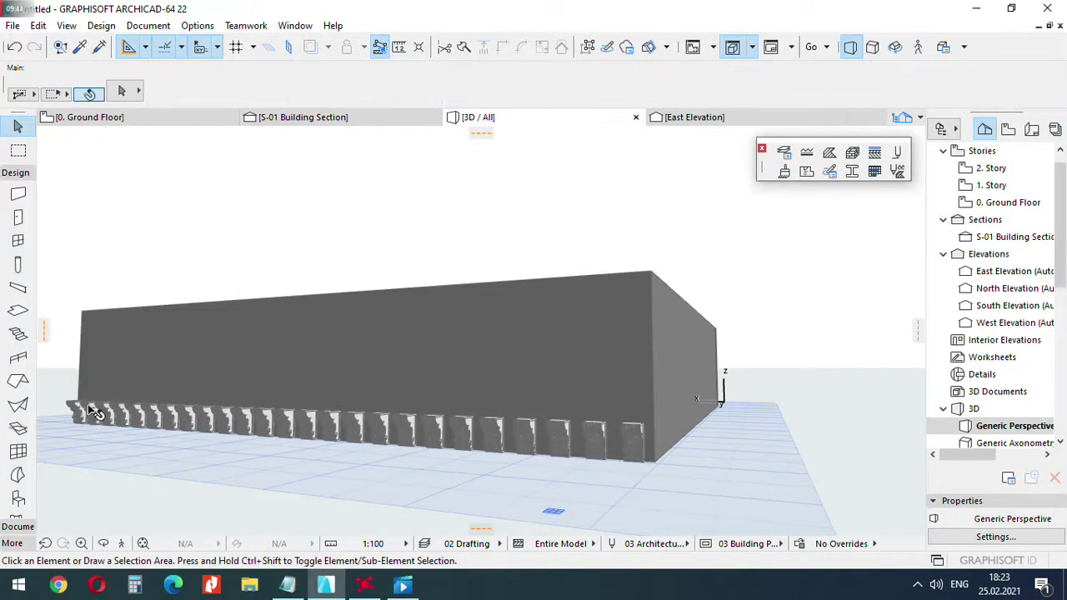
left_click(92, 409)
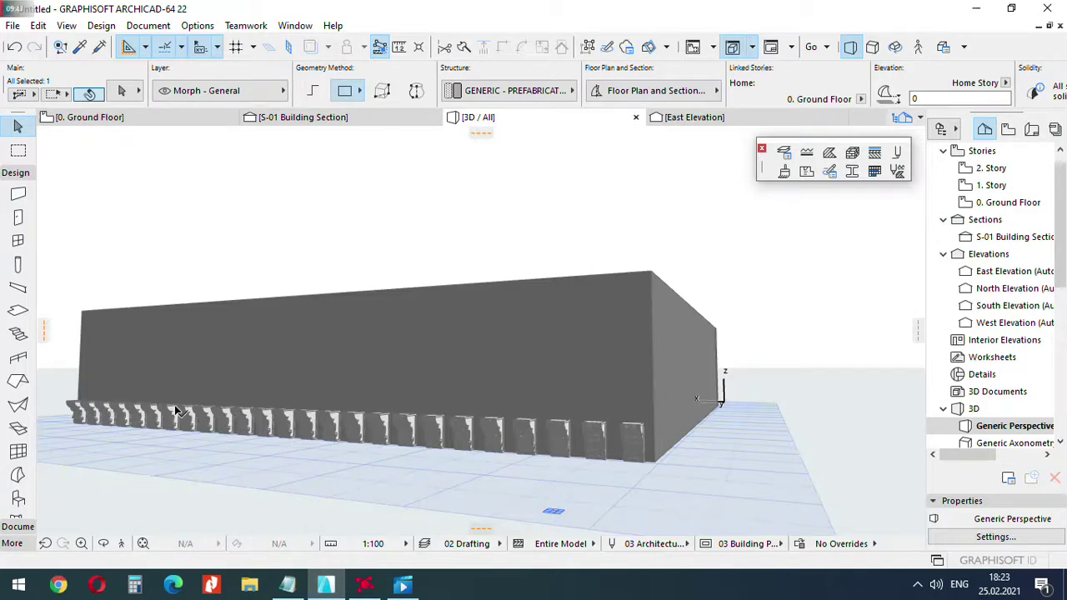
key("F2")
scroll(283, 317, "down", 4)
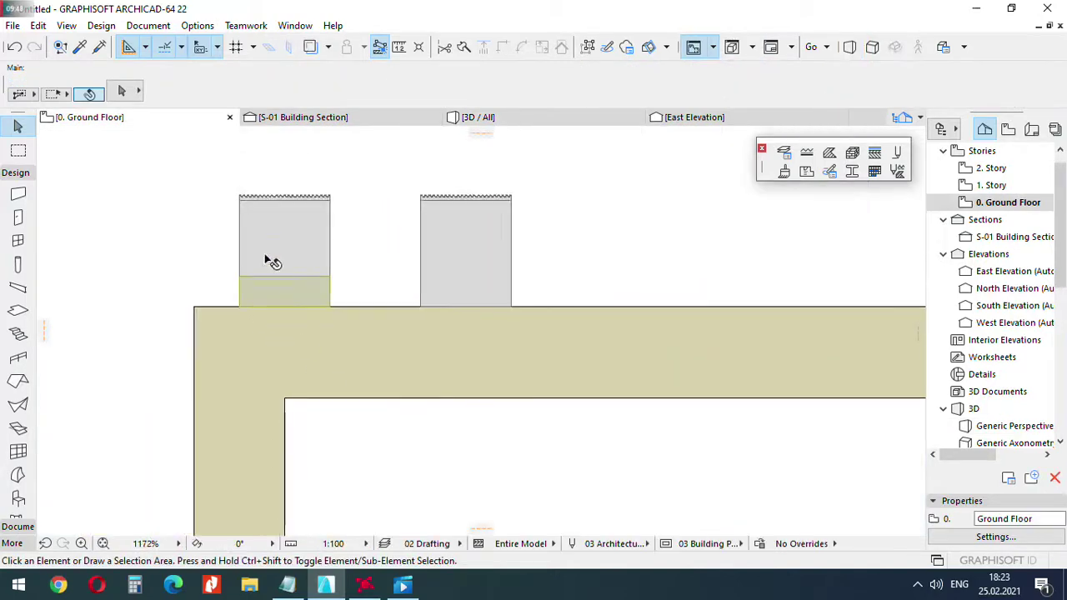
Select all the corbels along the upper wall and set their elevation to 230.
left_click(206, 166)
scroll(326, 205, "down", 4)
middle_click_drag(722, 225, 278, 238)
middle_click_drag(706, 242, 405, 243)
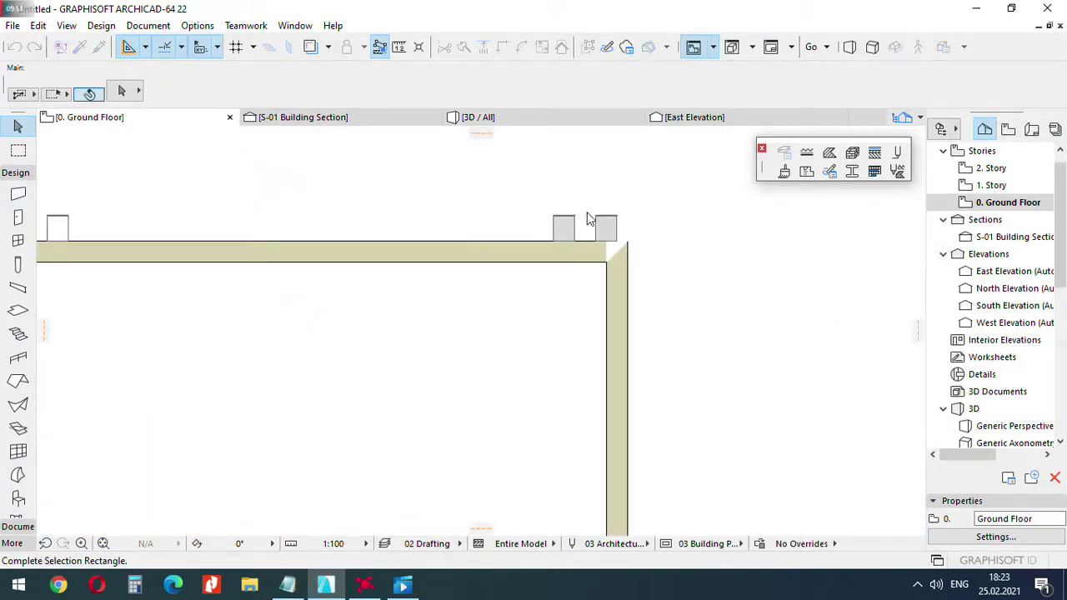
left_click(646, 225)
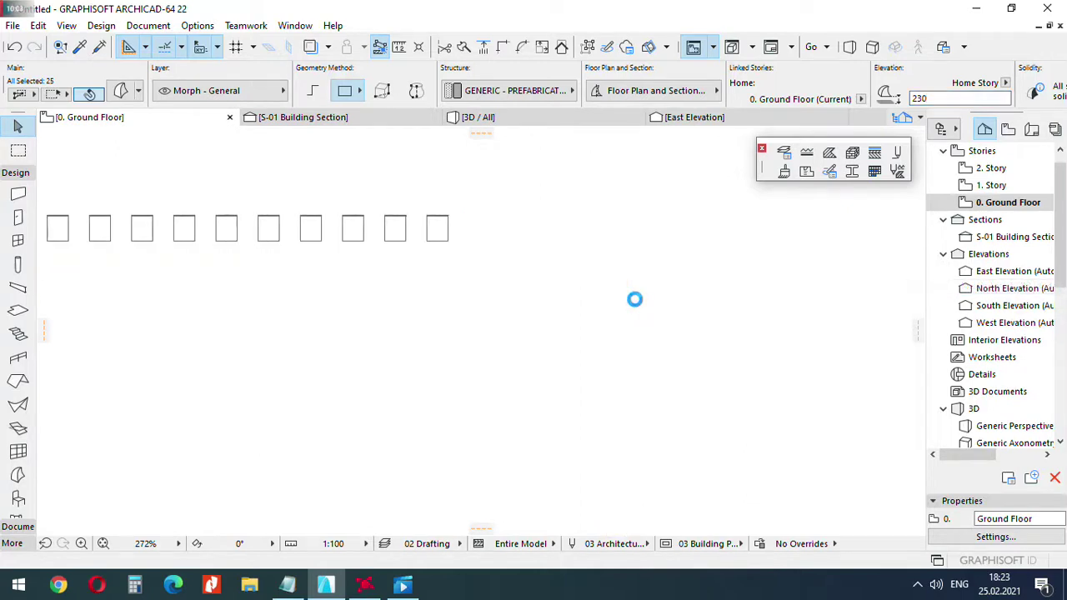
scroll(666, 304, "down", 5)
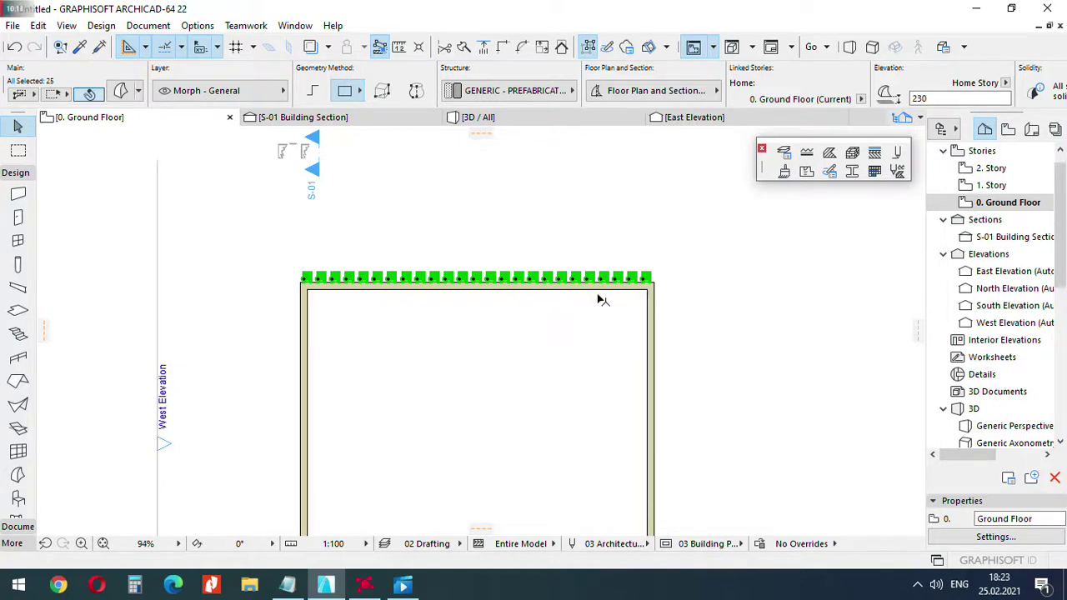
scroll(598, 301, "up", 4)
key("Escape")
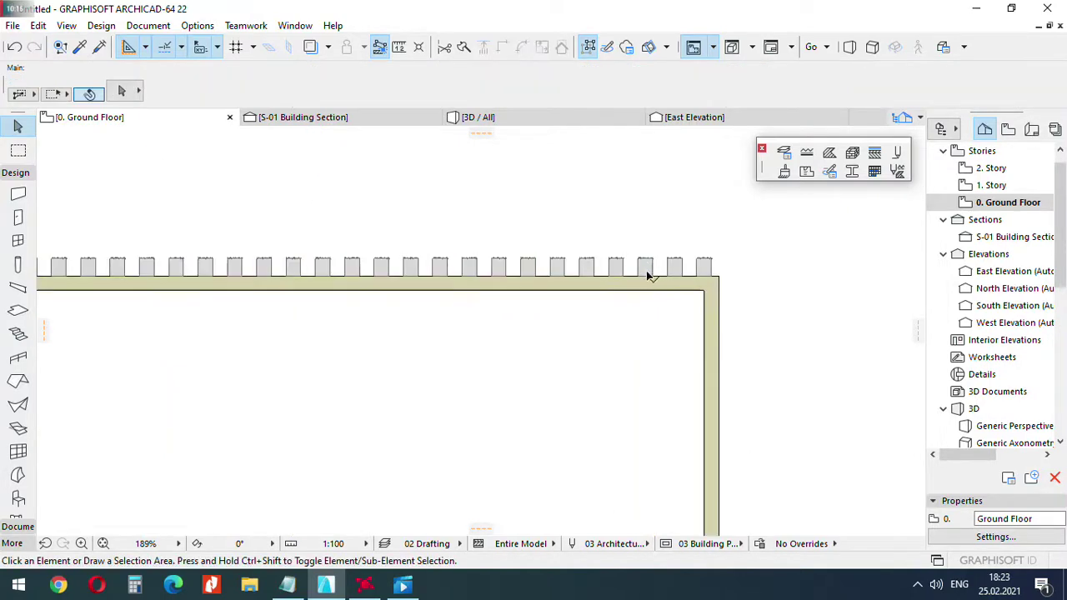
left_click(647, 276)
left_click(672, 238)
scroll(671, 242, "down", 4)
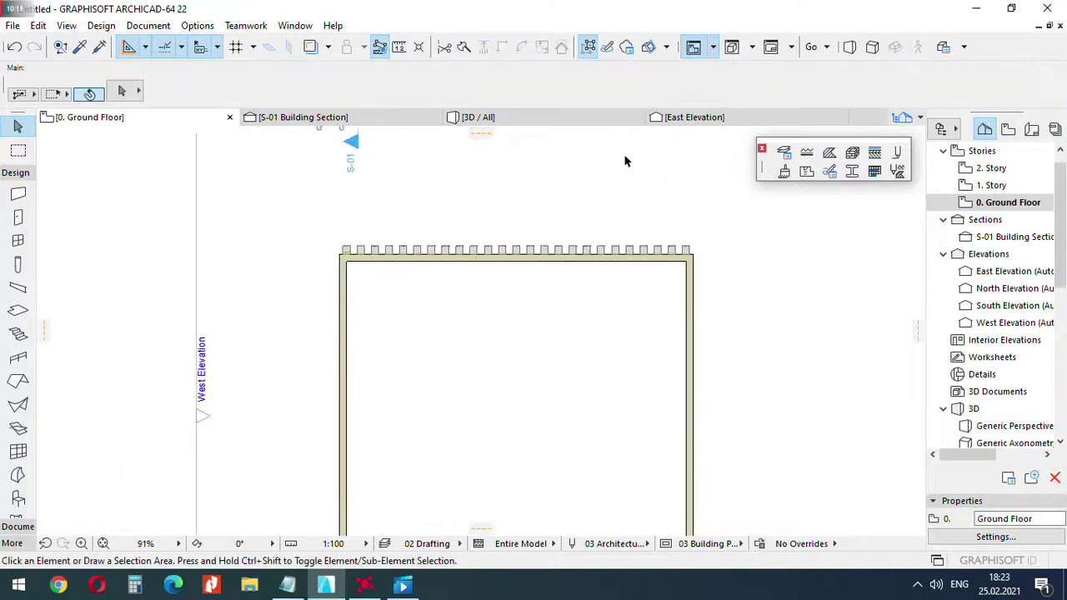
left_click(317, 215)
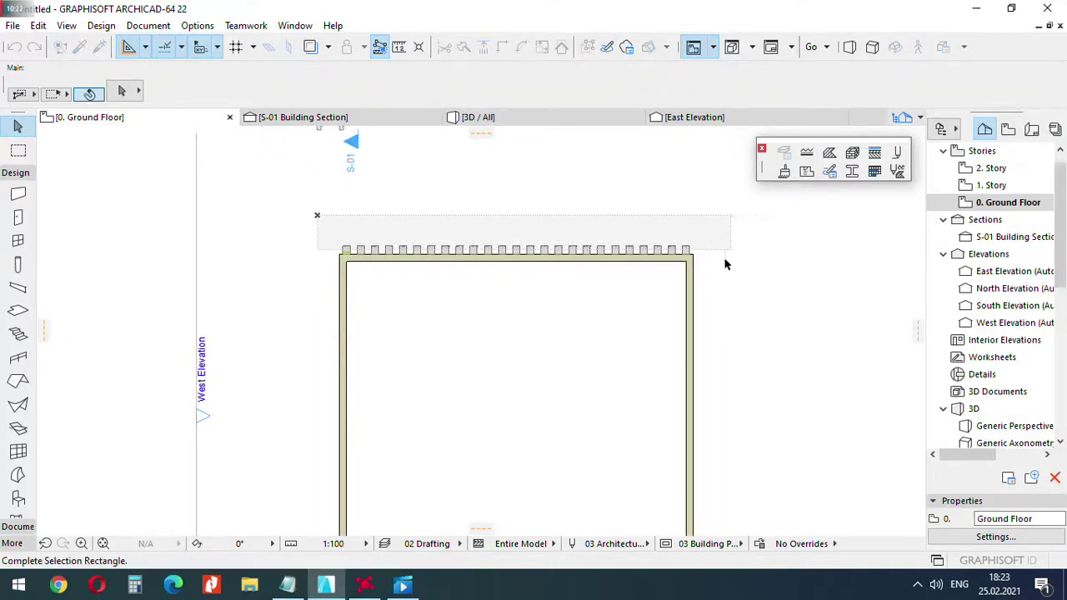
left_click(702, 336)
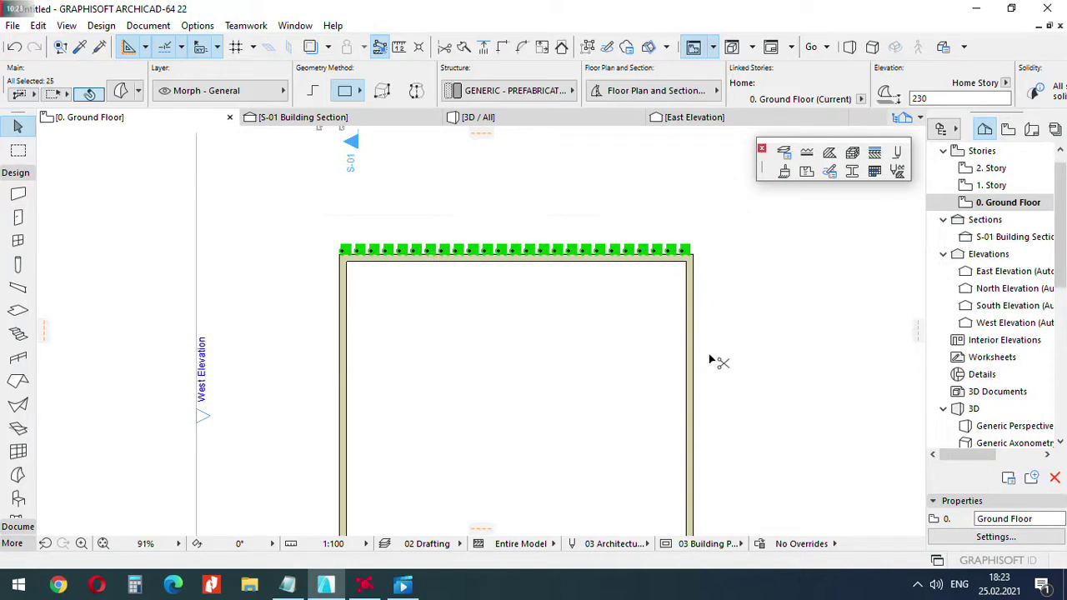
key("Delete")
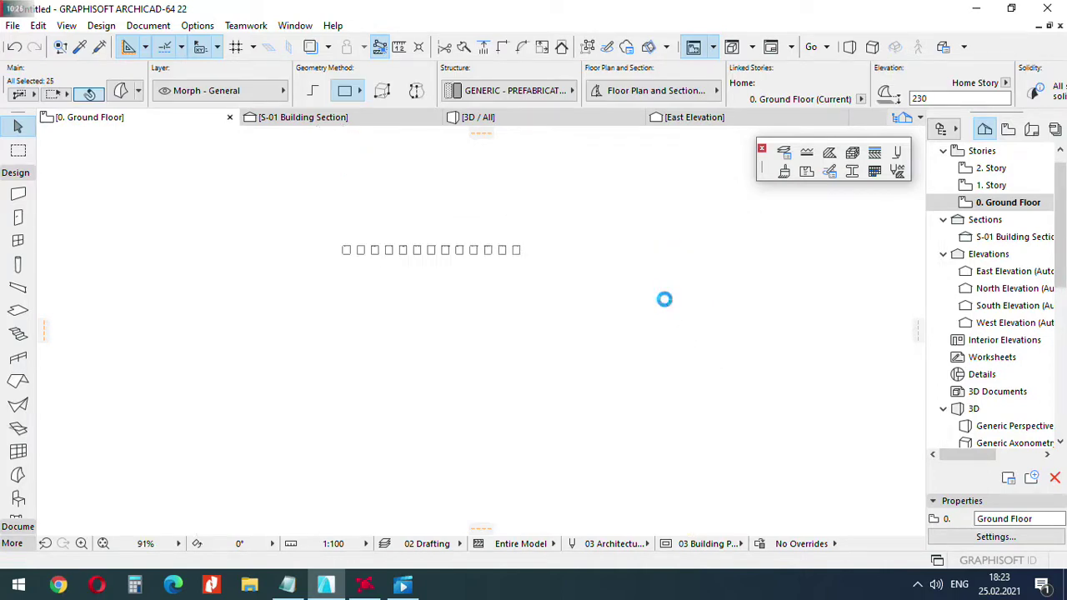
key("ctrl+z")
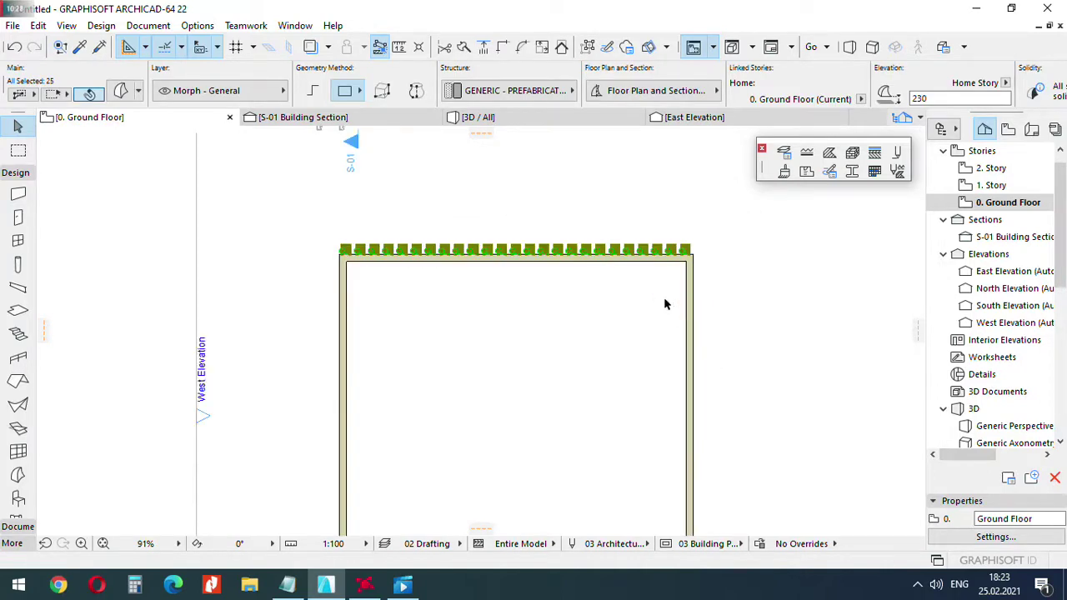
key("Escape")
In the 3D view, select all the corbels and move them up to the wall's top edge, at elevation 240.
left_click(734, 48)
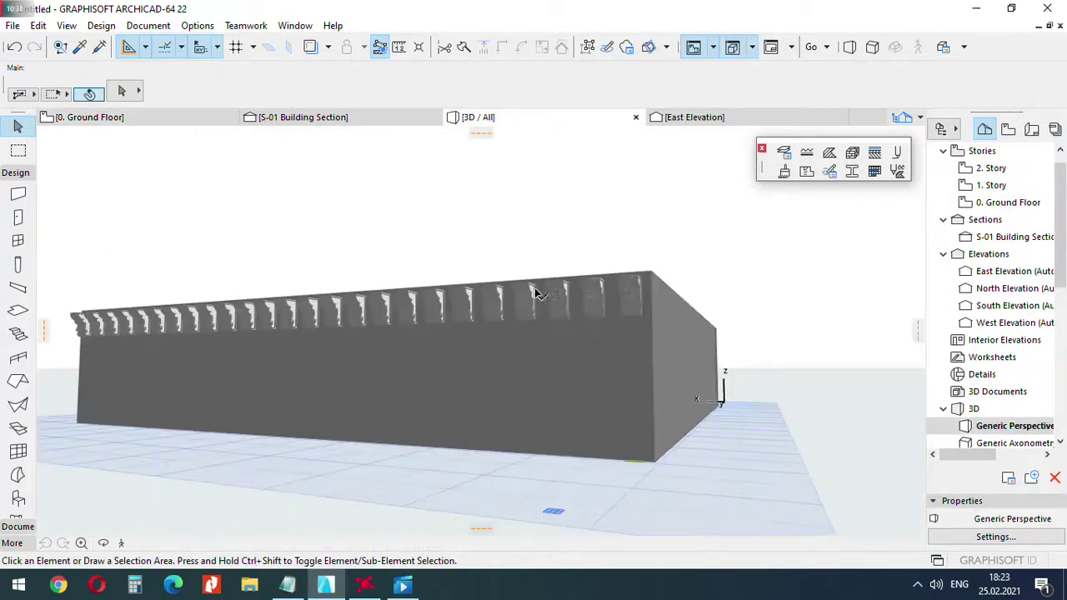
key("ctrl+a")
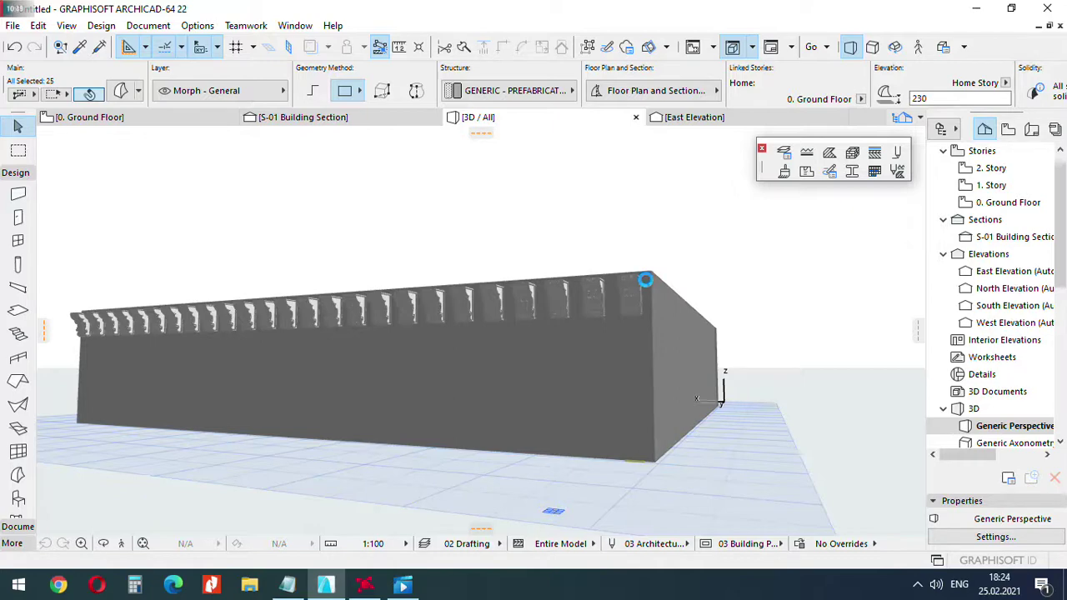
scroll(646, 278, "up", 5)
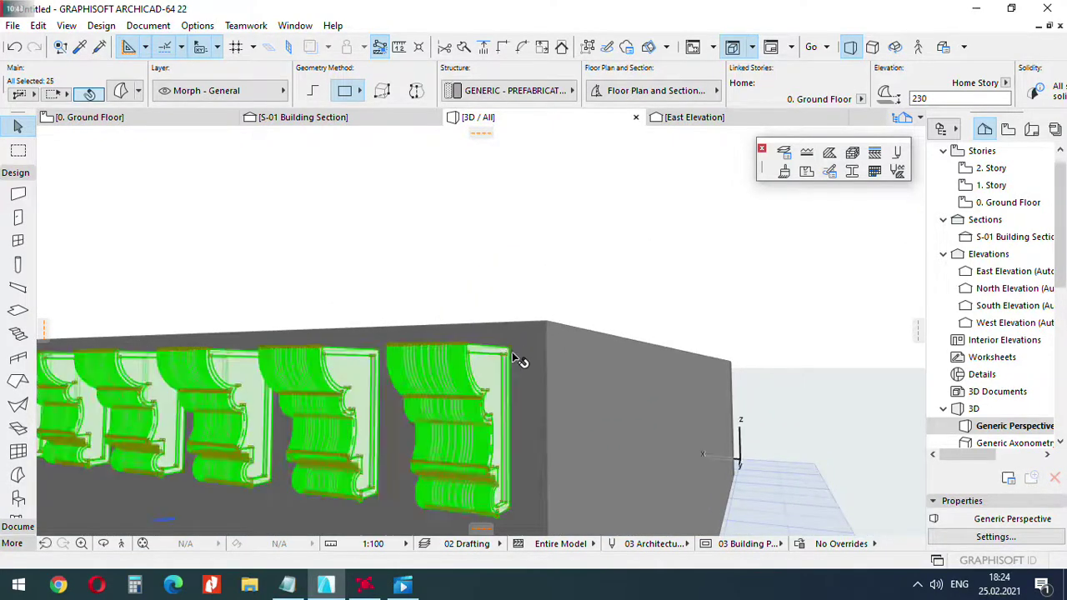
key("ctrl+d")
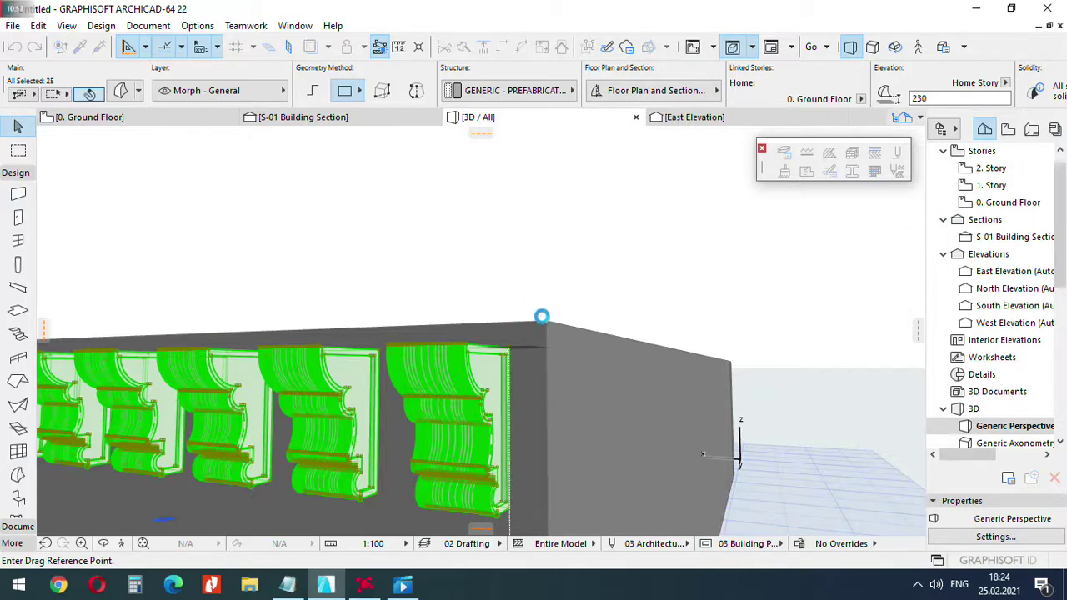
left_click(543, 323)
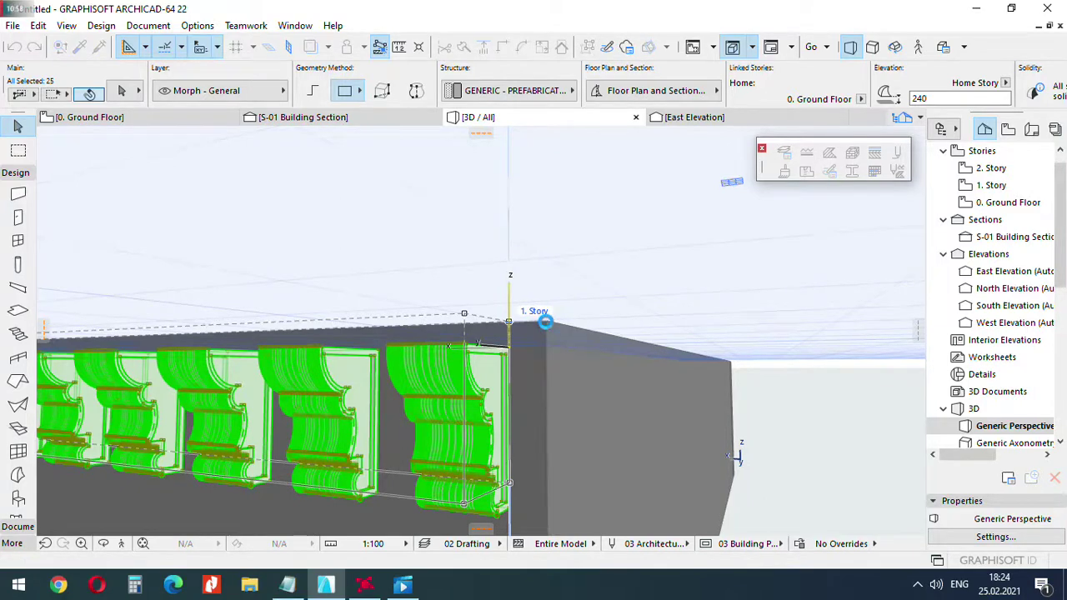
left_click(544, 321)
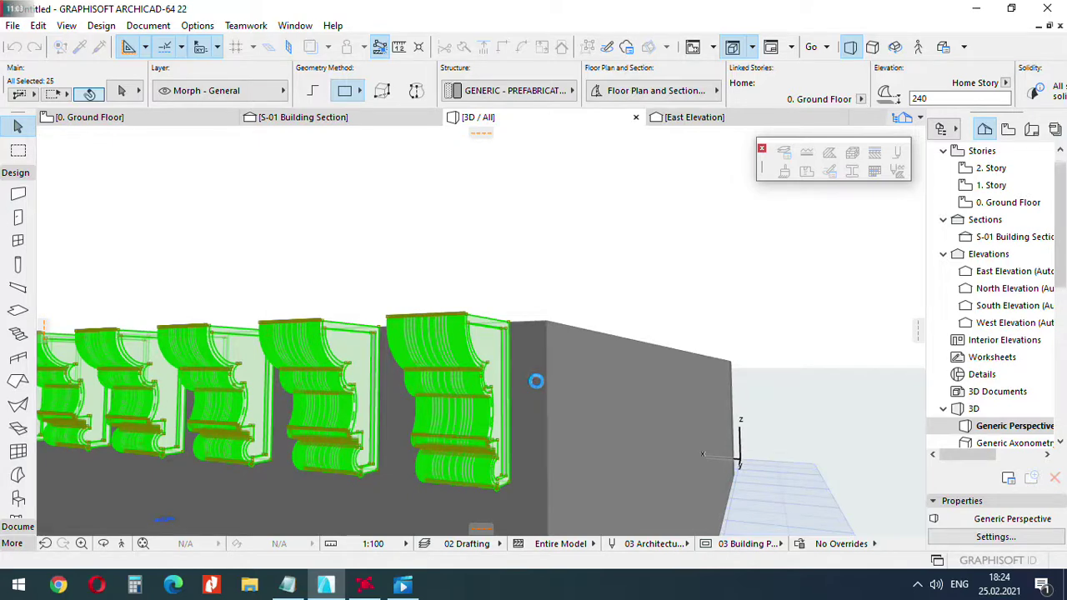
key("Escape")
Override all surfaces of the four enclosure walls with Paint - Glossy White.
left_click(540, 389)
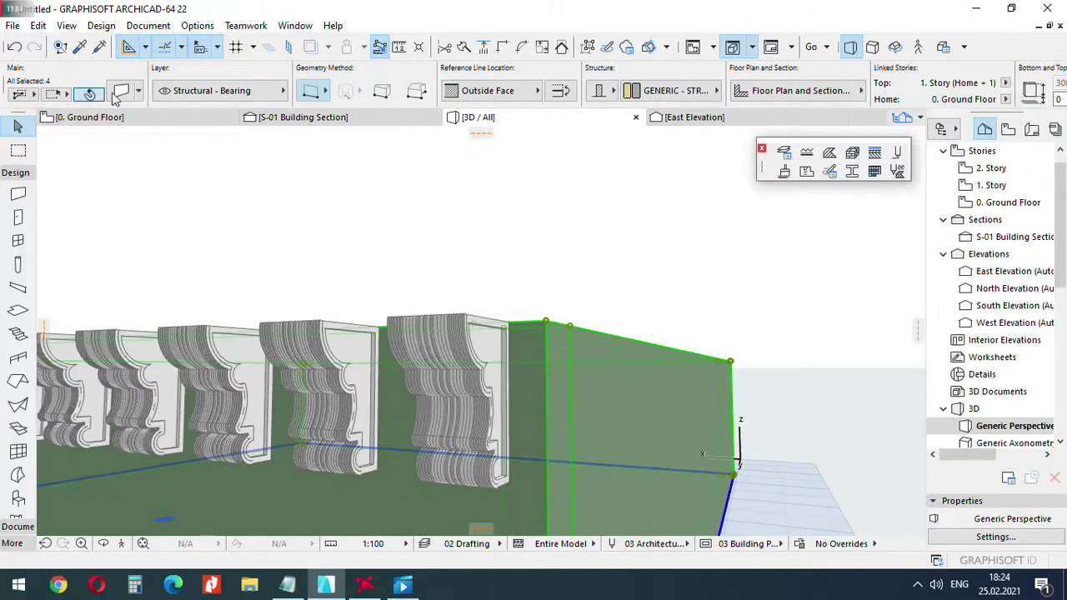
left_click(118, 94)
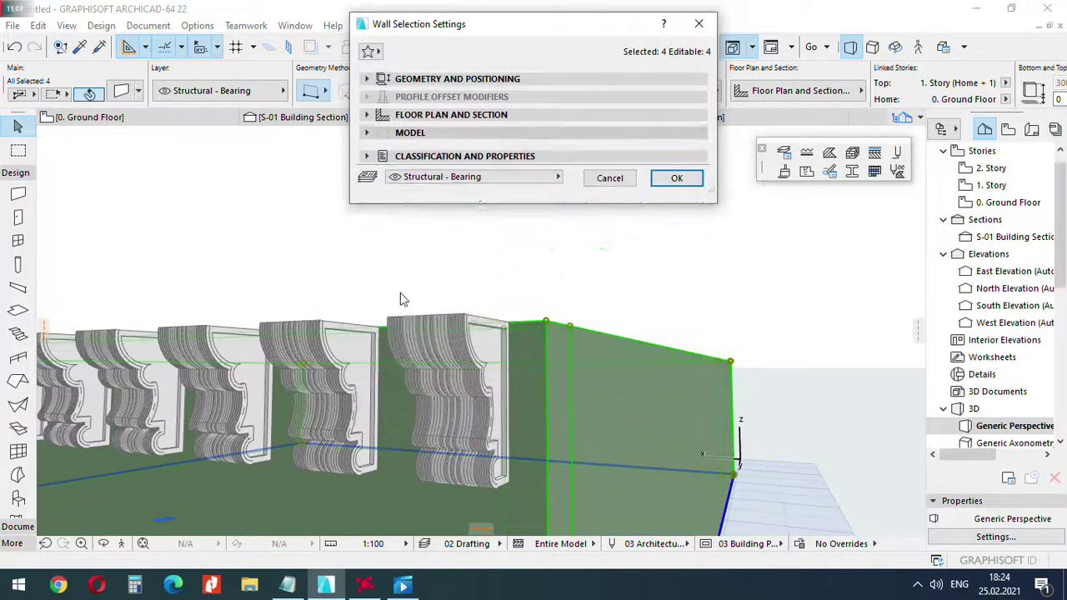
left_click(409, 133)
left_click(377, 173)
left_click(377, 195)
left_click(377, 216)
left_click(459, 173)
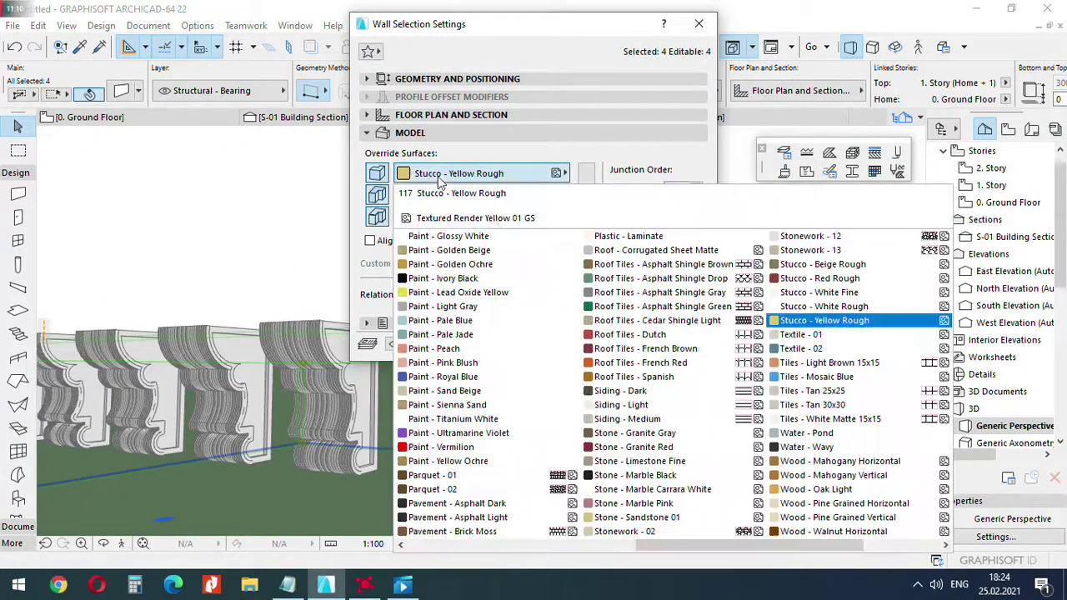
left_click(454, 237)
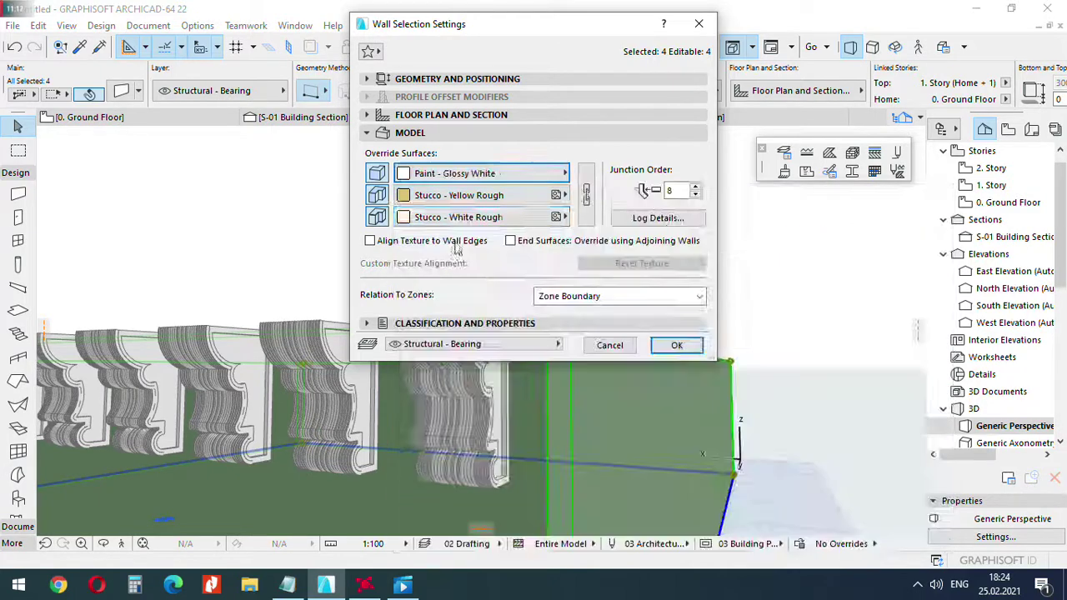
left_click(586, 194)
left_click(676, 345)
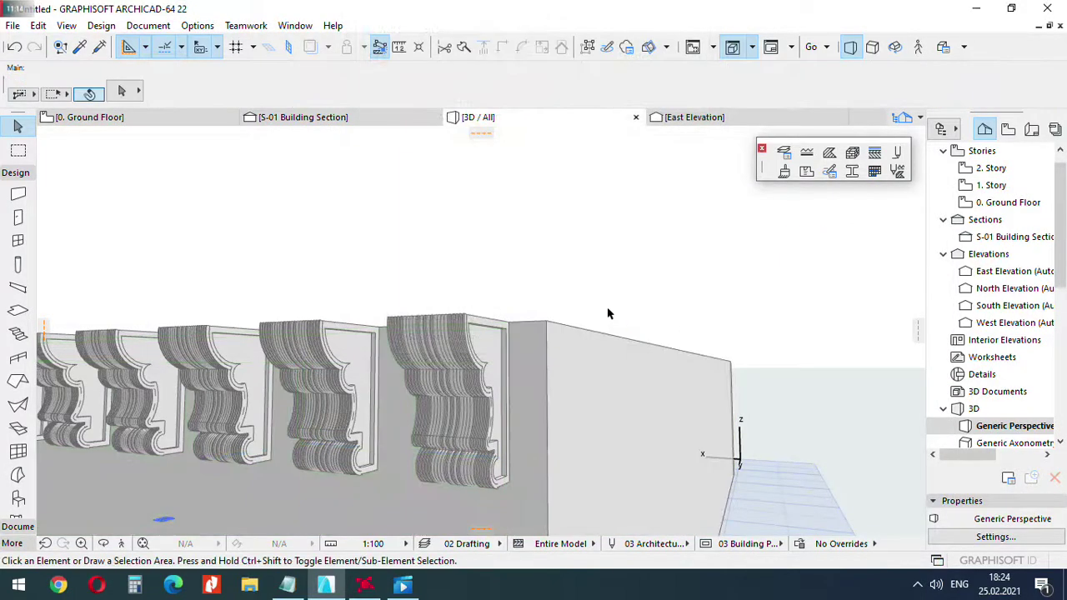
Extrude the flat rectangular morph on the ground at the wall's foot vertically up to the underside of the end corbel.
scroll(607, 310, "down", 5)
middle_click_drag(607, 388, 583, 355)
scroll(562, 437, "up", 5)
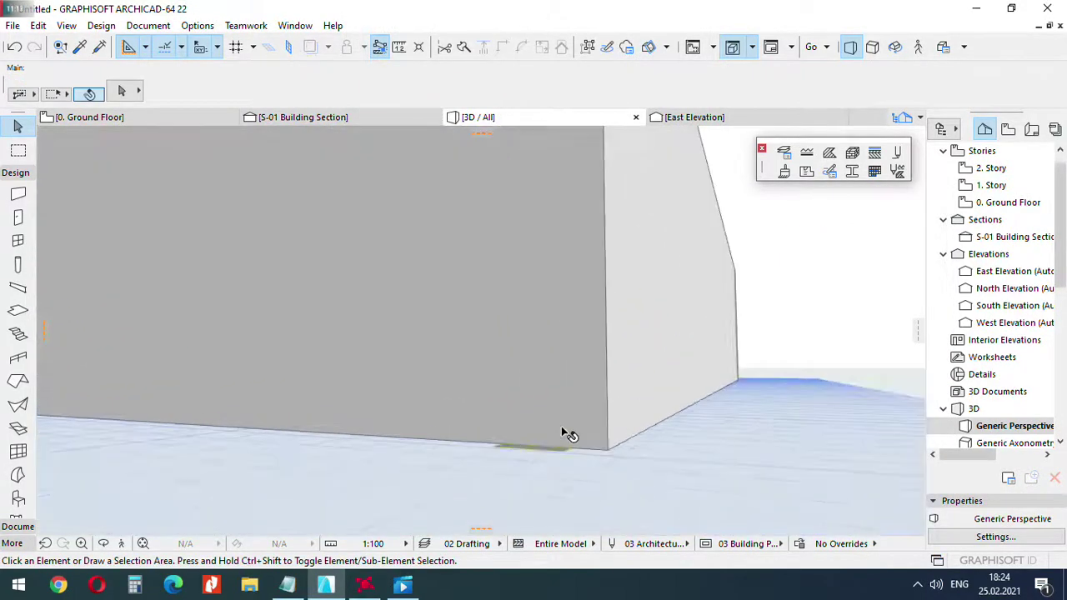
scroll(562, 429, "up", 3)
scroll(471, 413, "down", 3)
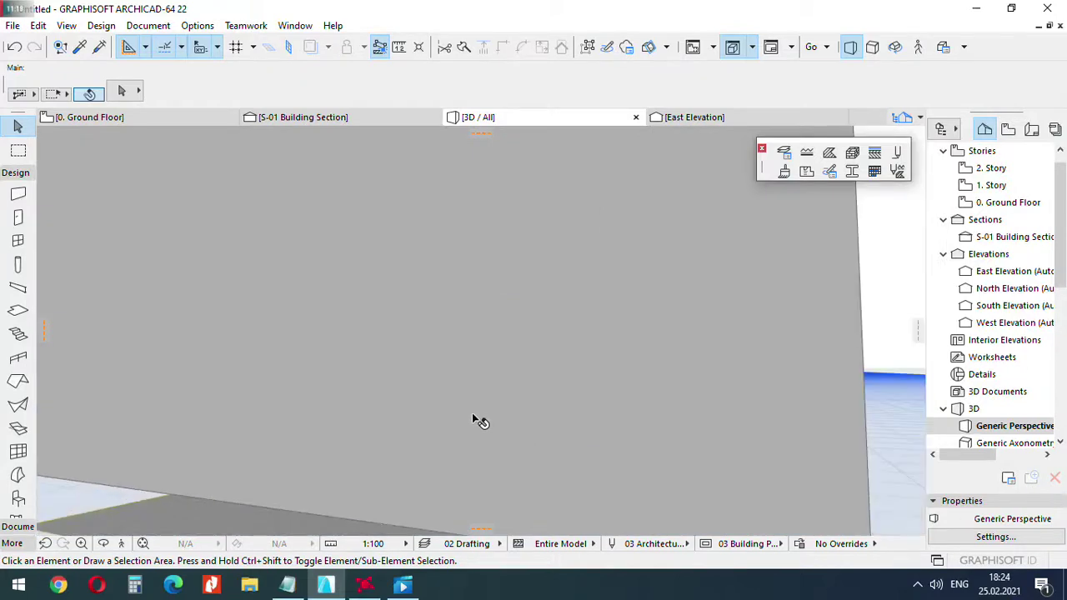
left_click(203, 507)
left_click(199, 513)
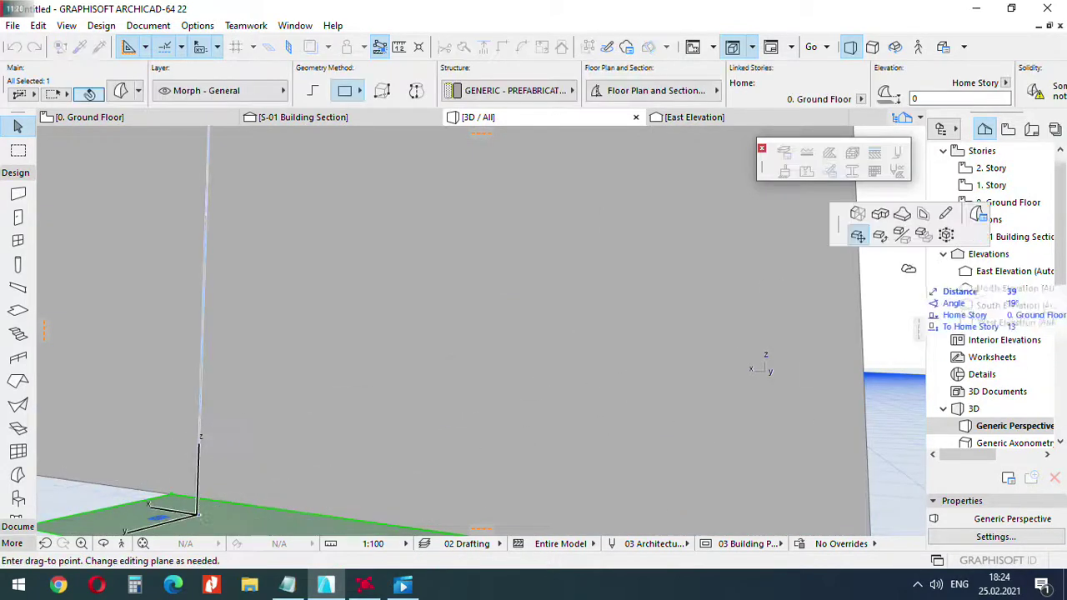
left_click(858, 215)
scroll(541, 440, "down", 3)
scroll(550, 384, "down", 4)
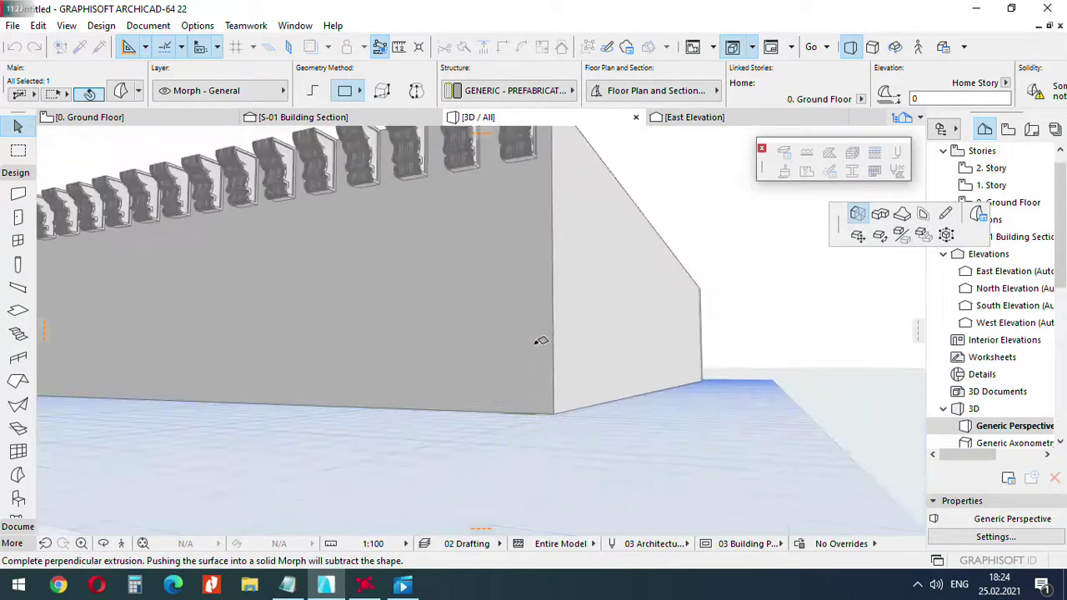
scroll(534, 283, "up", 3)
scroll(528, 253, "up", 1)
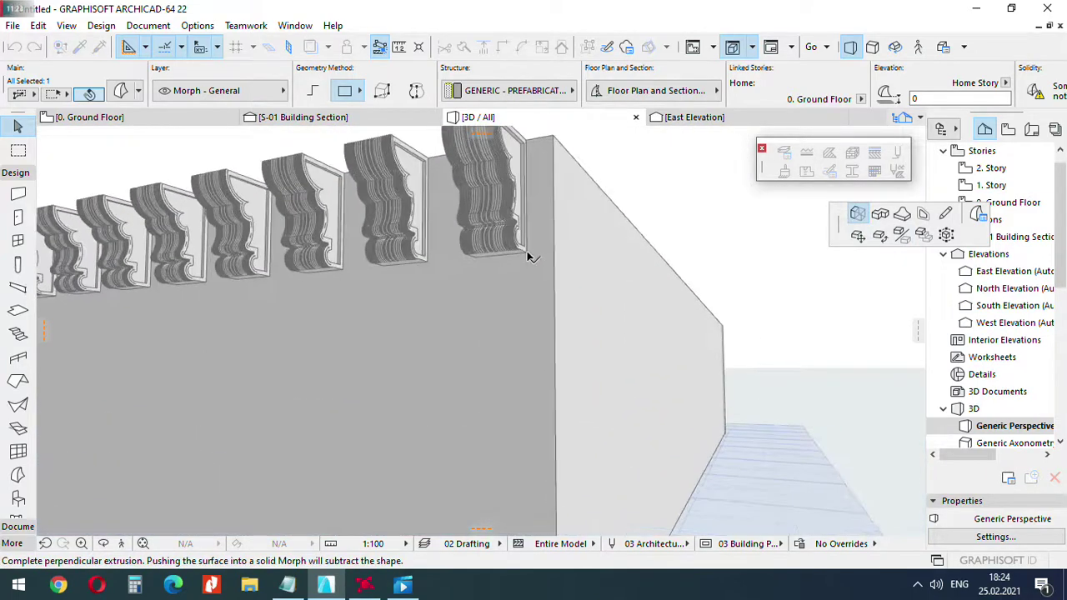
left_click(523, 254)
Override the surface of the extruded morph below the end corbel with Paint - Glossy White.
scroll(525, 257, "up", 5)
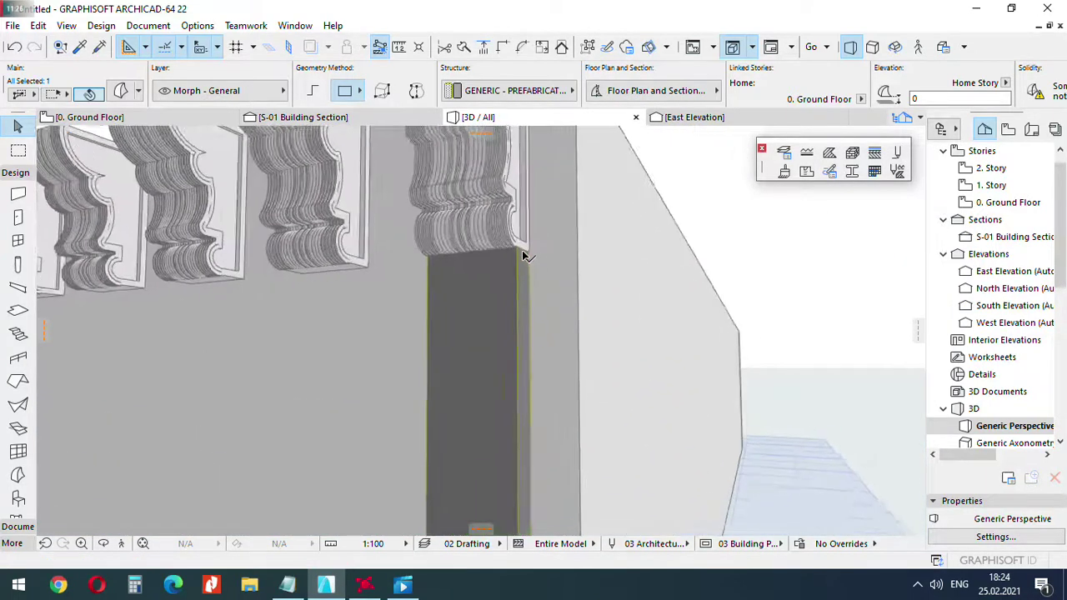
scroll(387, 256, "up", 3)
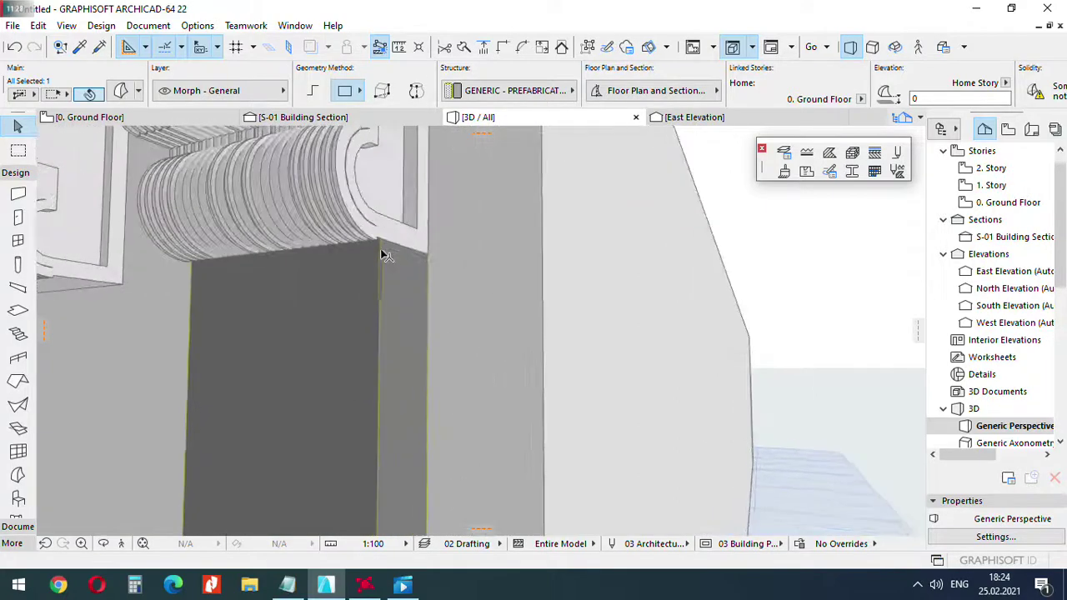
scroll(387, 244, "down", 4)
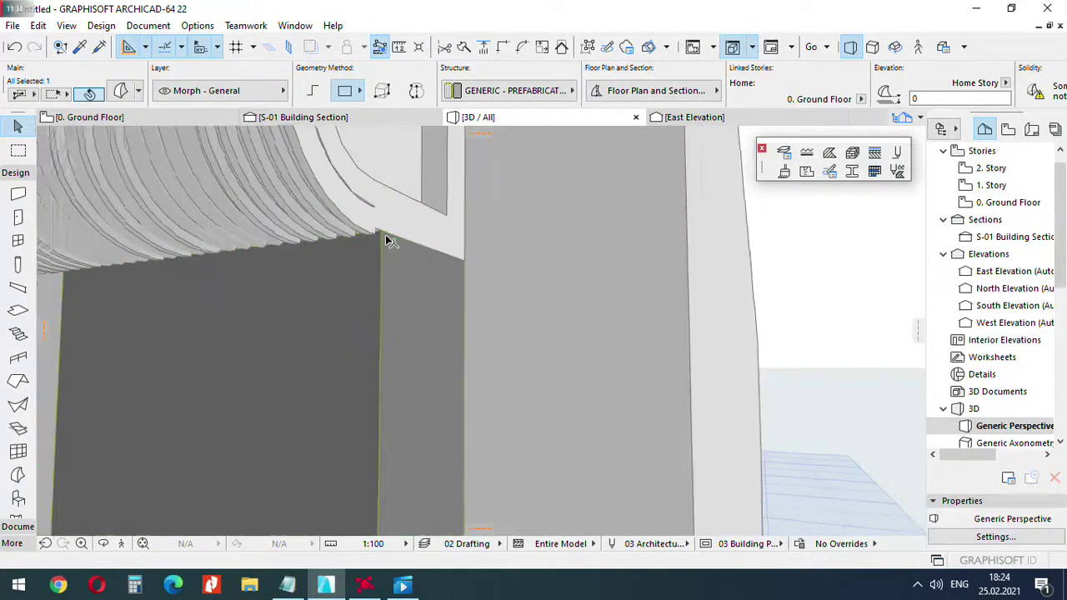
scroll(392, 248, "down", 3)
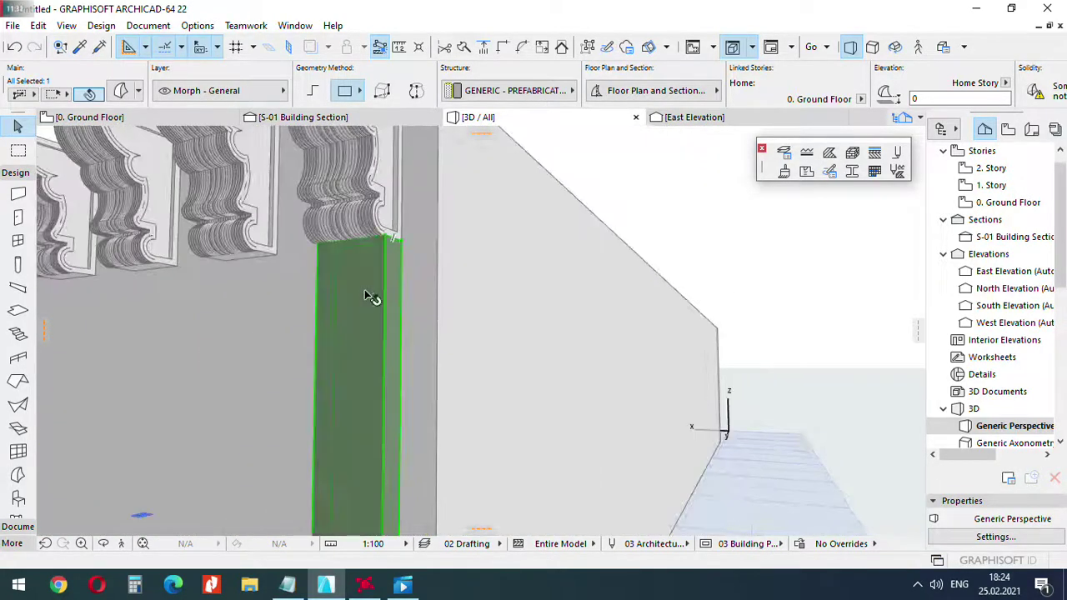
left_click(370, 298)
left_click(121, 91)
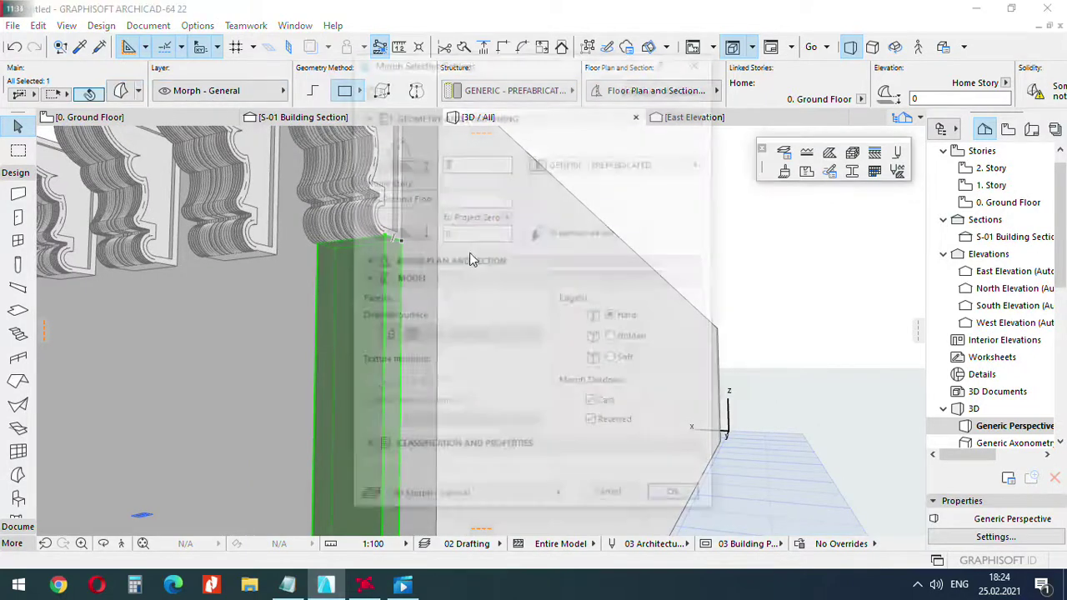
left_click(386, 337)
left_click(423, 346)
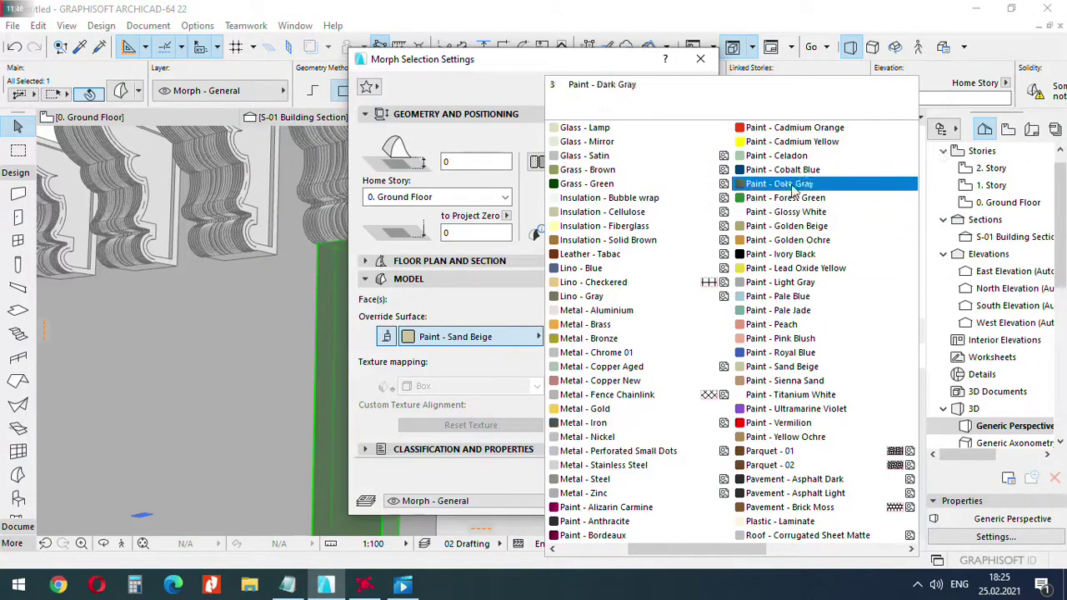
left_click(791, 212)
left_click(678, 499)
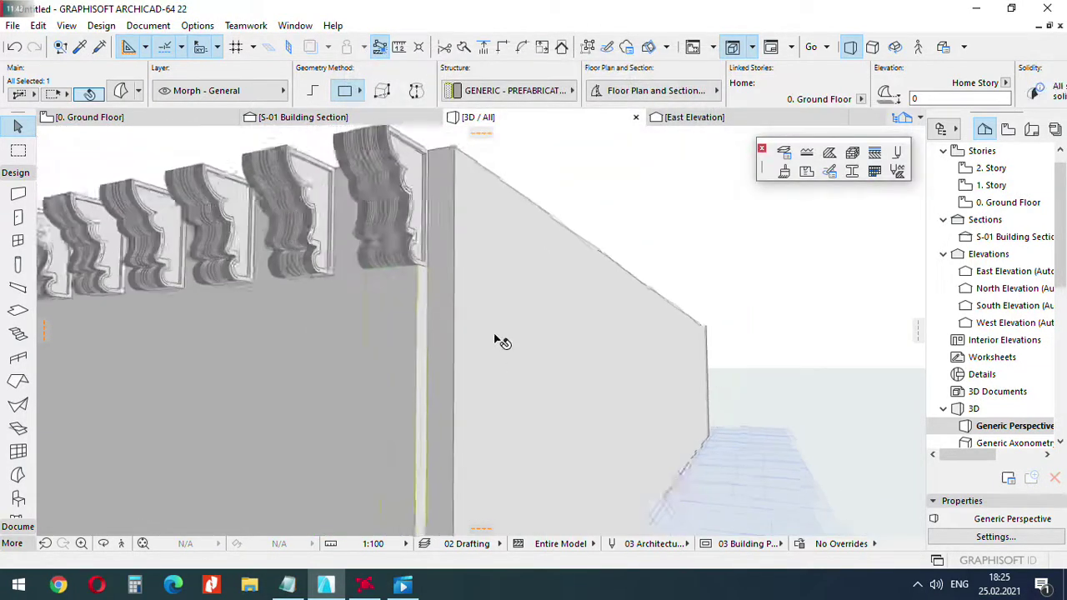
Inspect the painted morph and the corbels from the opposite side in 3D, and return to the ground floor plan.
scroll(492, 375, "down", 4)
left_click(895, 50)
left_click_drag(763, 310, 500, 329)
scroll(421, 296, "up", 5)
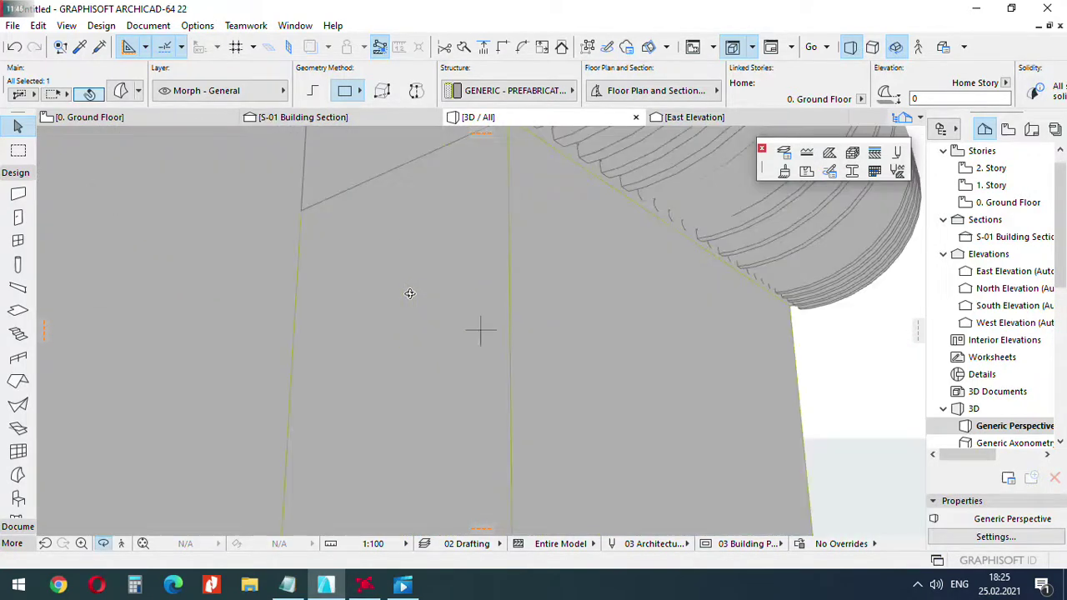
scroll(410, 293, "down", 5)
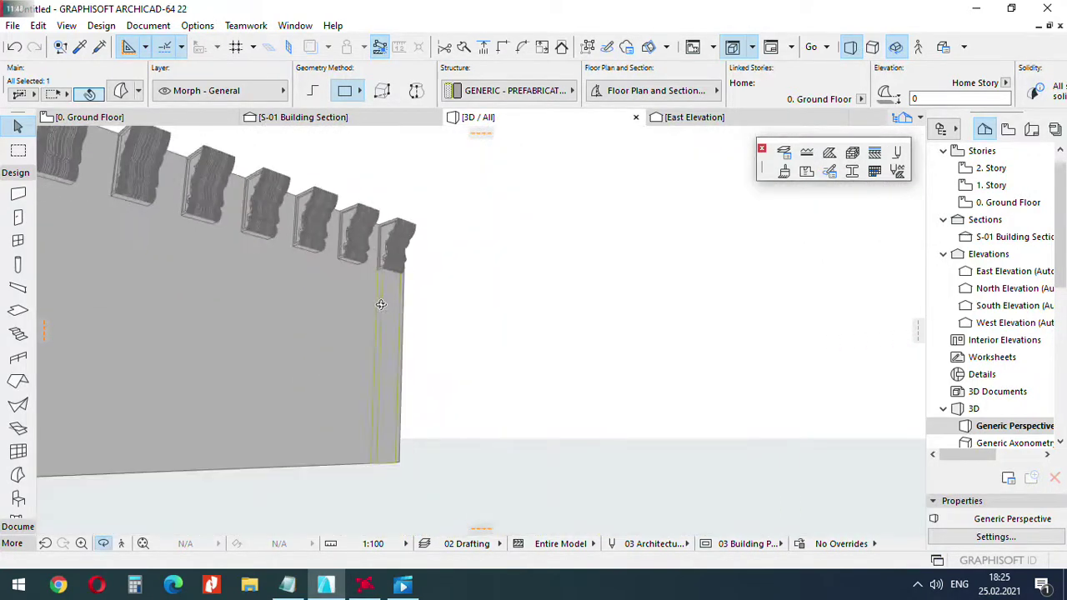
key("F2")
scroll(353, 254, "up", 3)
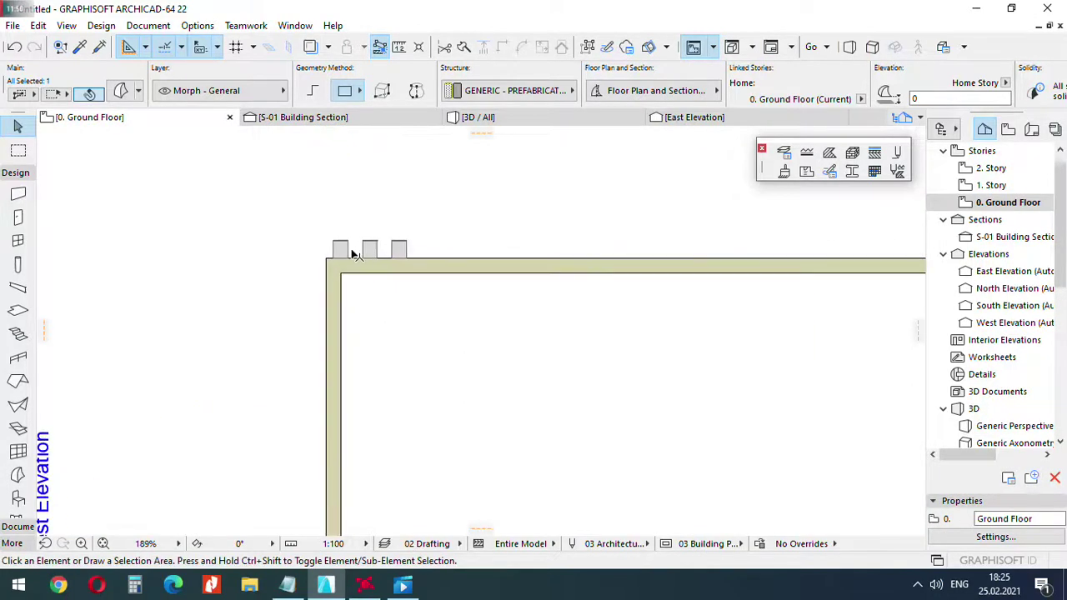
key("Escape")
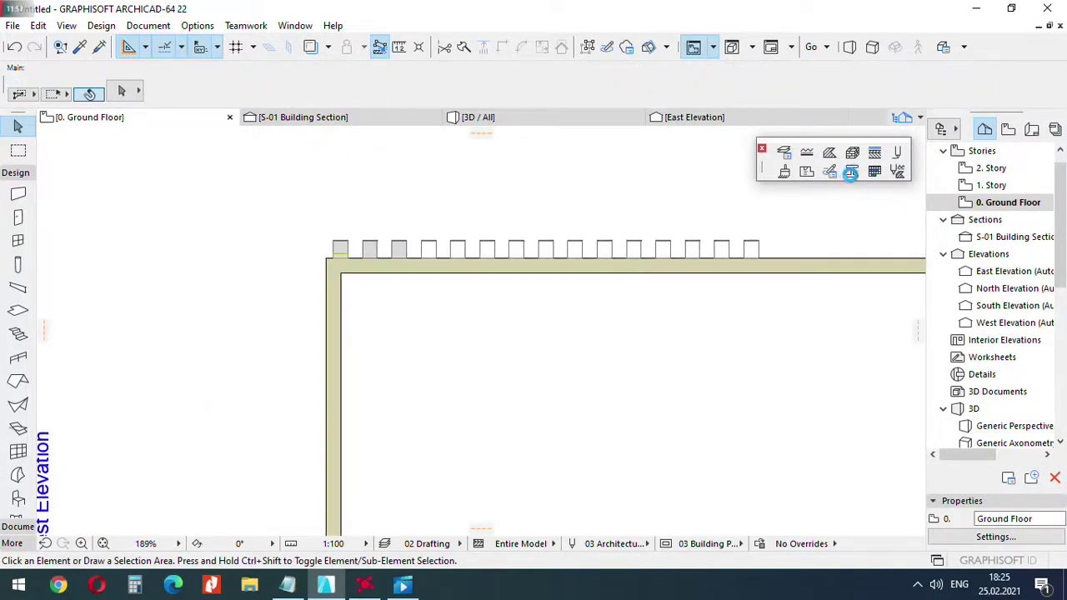
Open the A1 - For Corbel profile for editing in the Profile Manager.
left_click(852, 173)
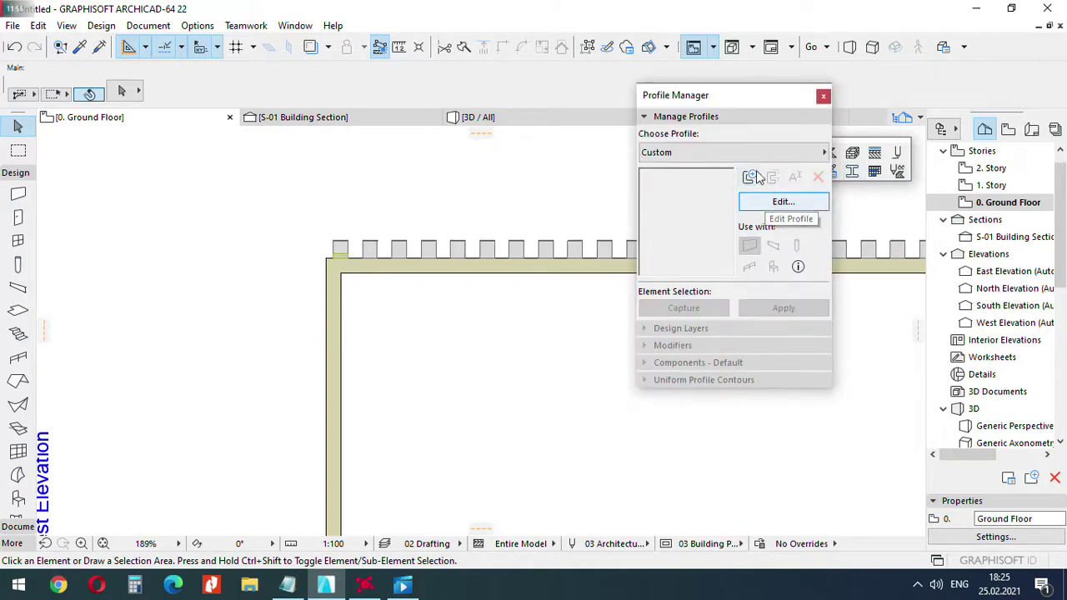
left_click(824, 153)
left_click(540, 187)
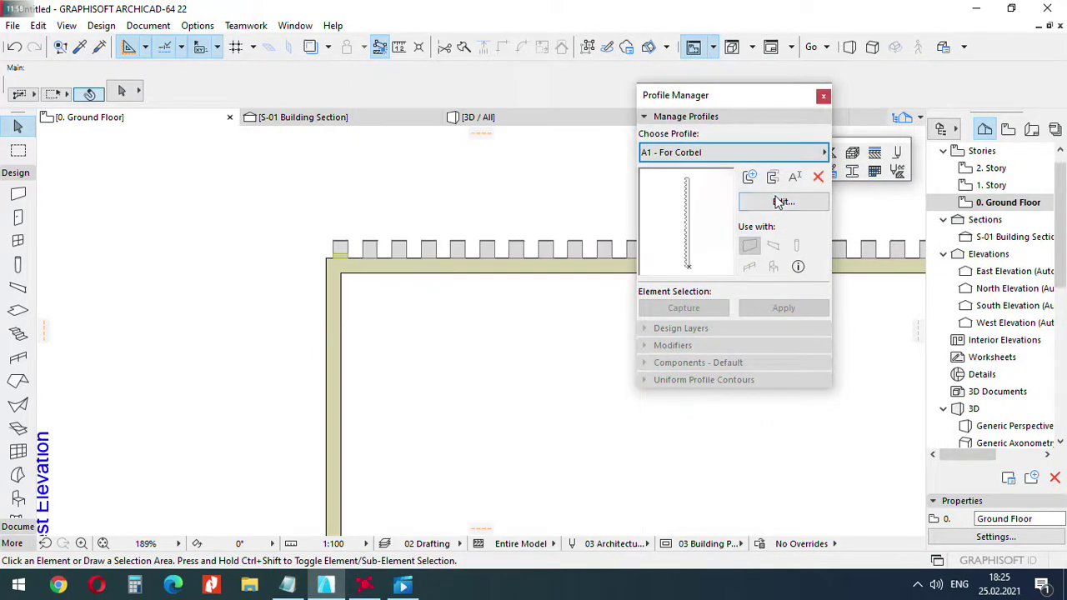
left_click(782, 203)
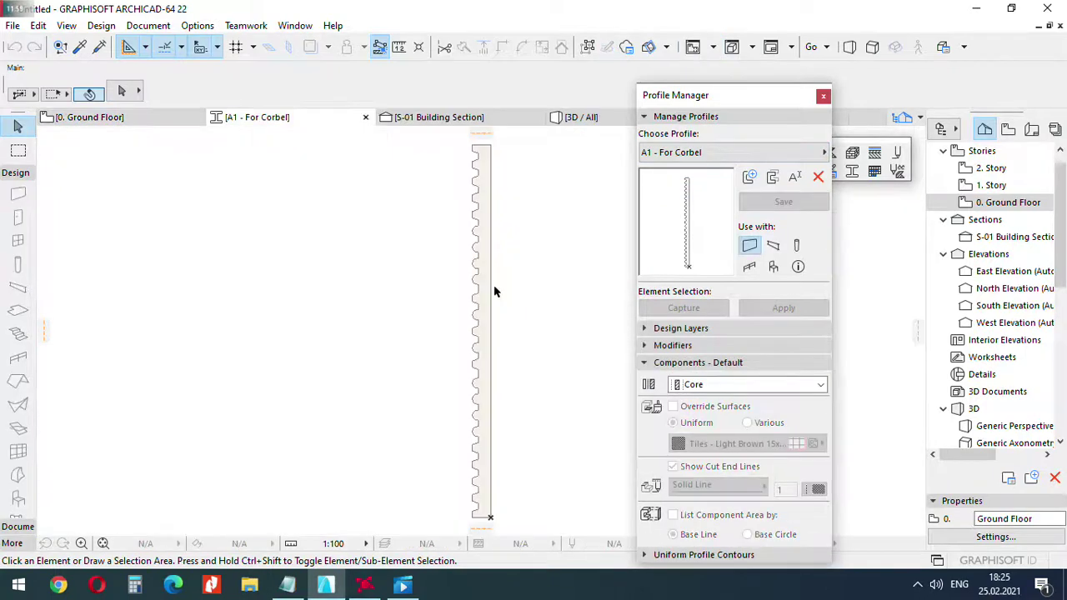
Duplicate the A1 - For Corbel profile under the name A1 - For Colum.
scroll(494, 291, "down", 2)
middle_click_drag(523, 327, 485, 306)
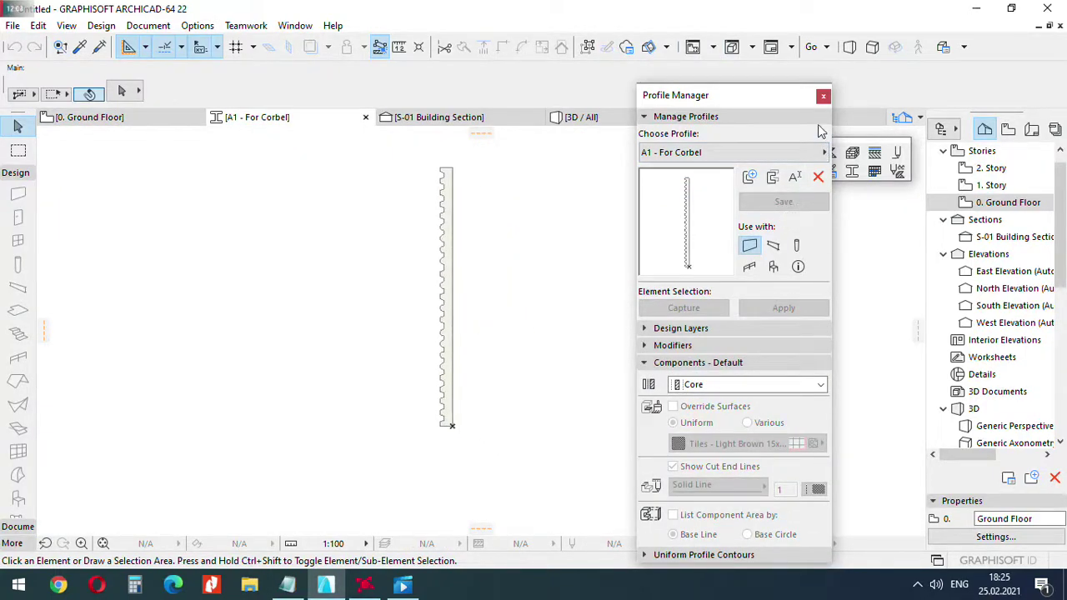
left_click(822, 98)
left_click(852, 171)
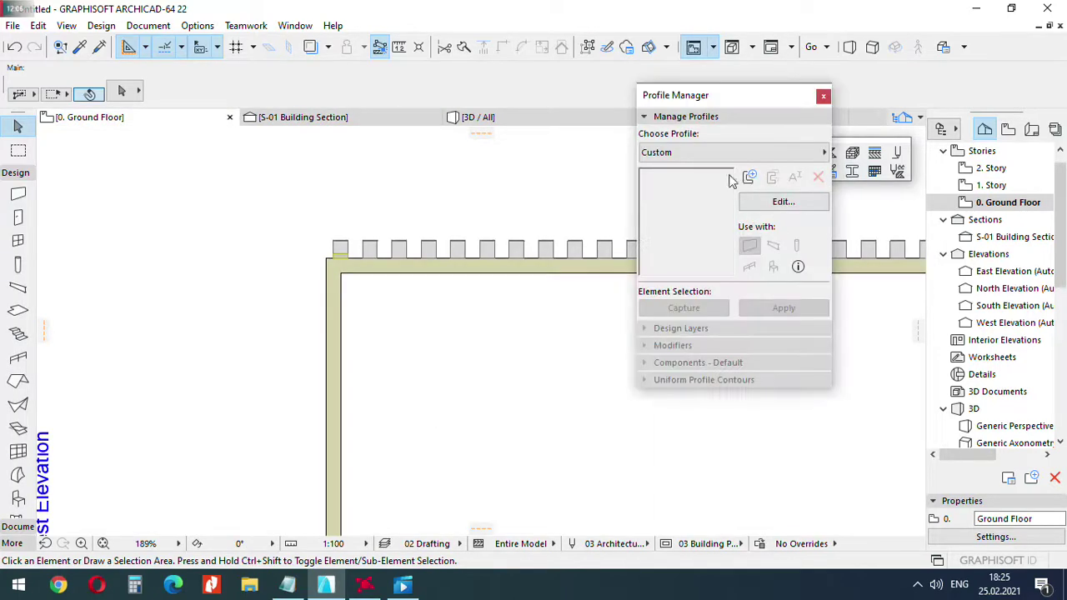
left_click(725, 151)
left_click(400, 188)
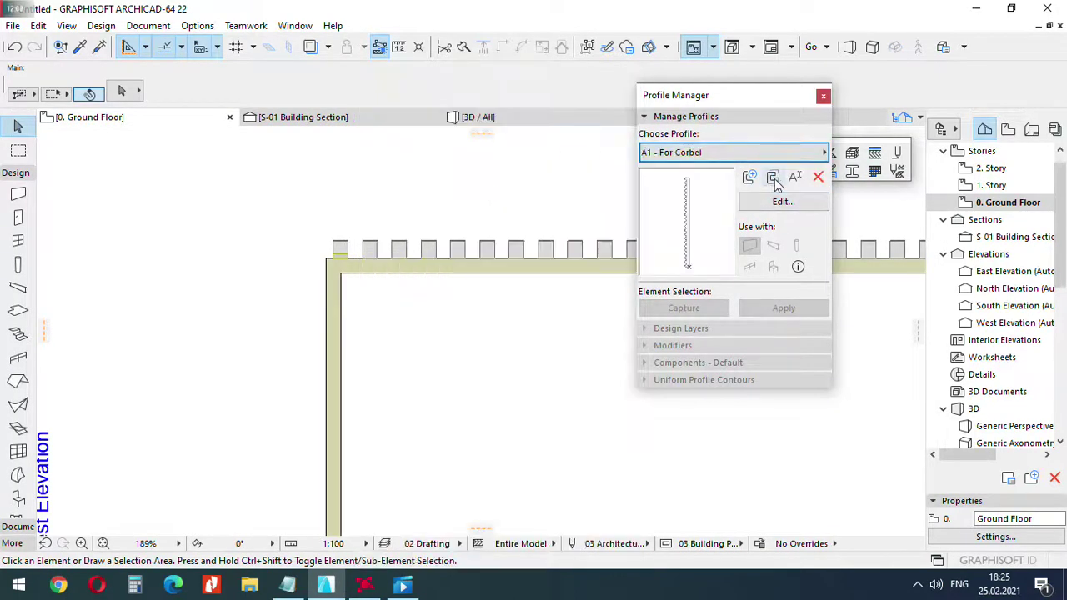
left_click(772, 177)
left_click(503, 213)
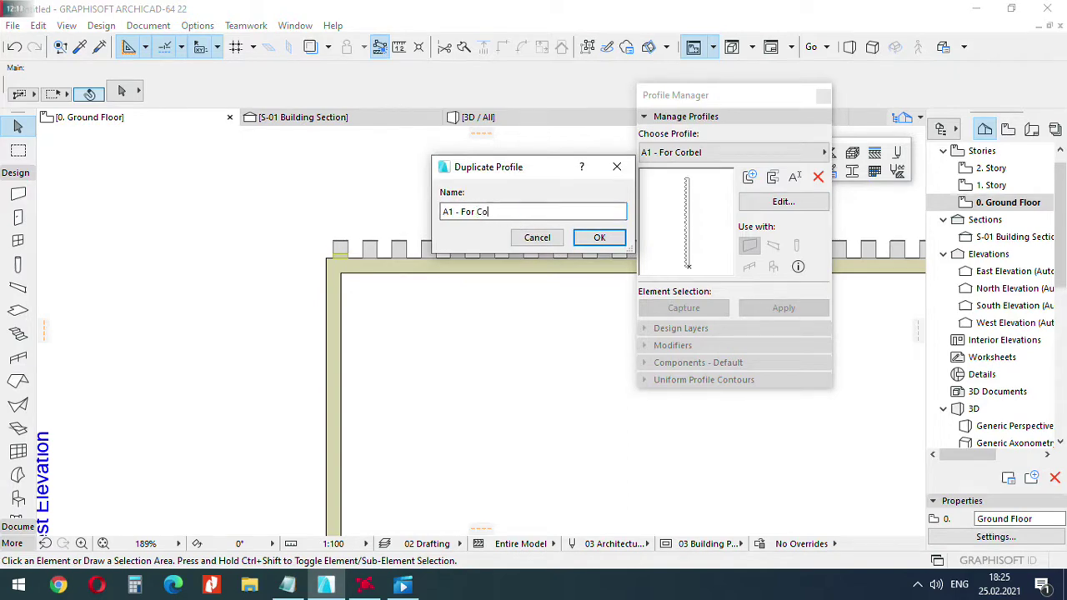
left_click(604, 239)
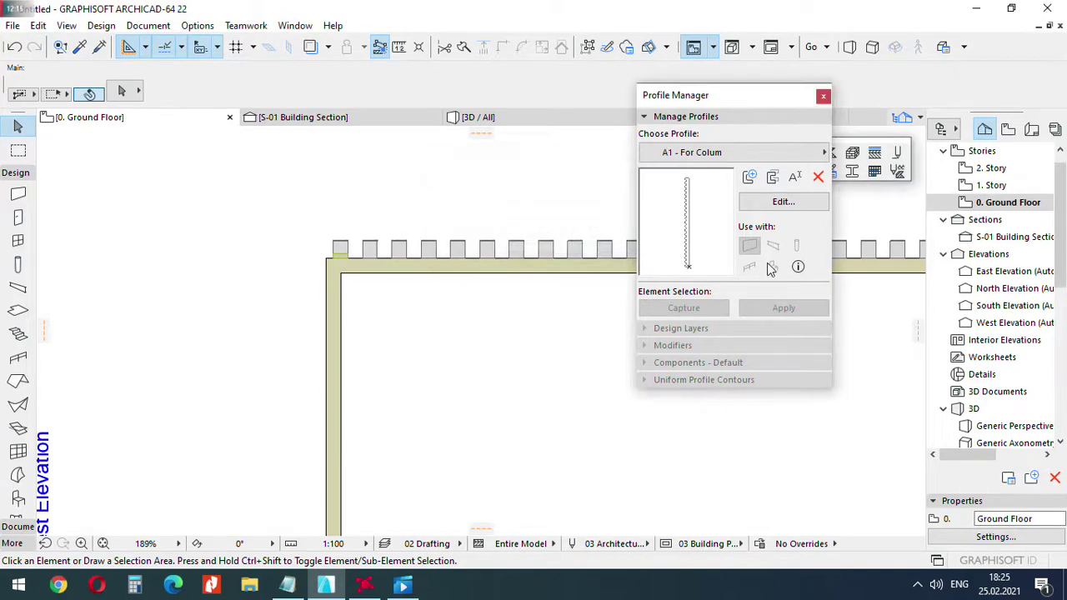
Make the A1 - For Colum profile usable for columns and rotate its shape 90° clockwise about the origin, saving the profile.
left_click(781, 202)
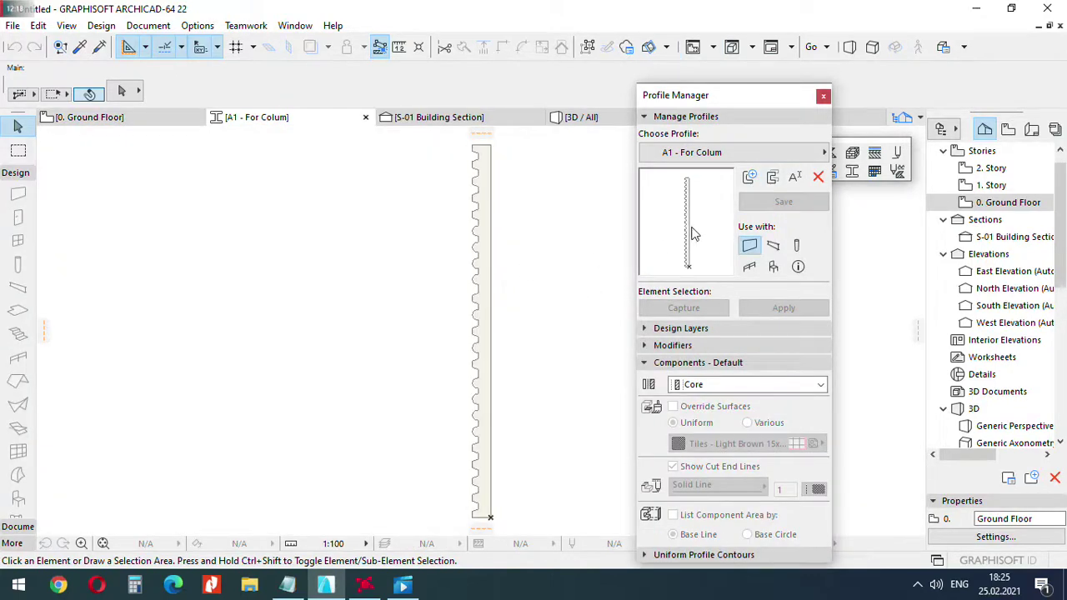
left_click(794, 250)
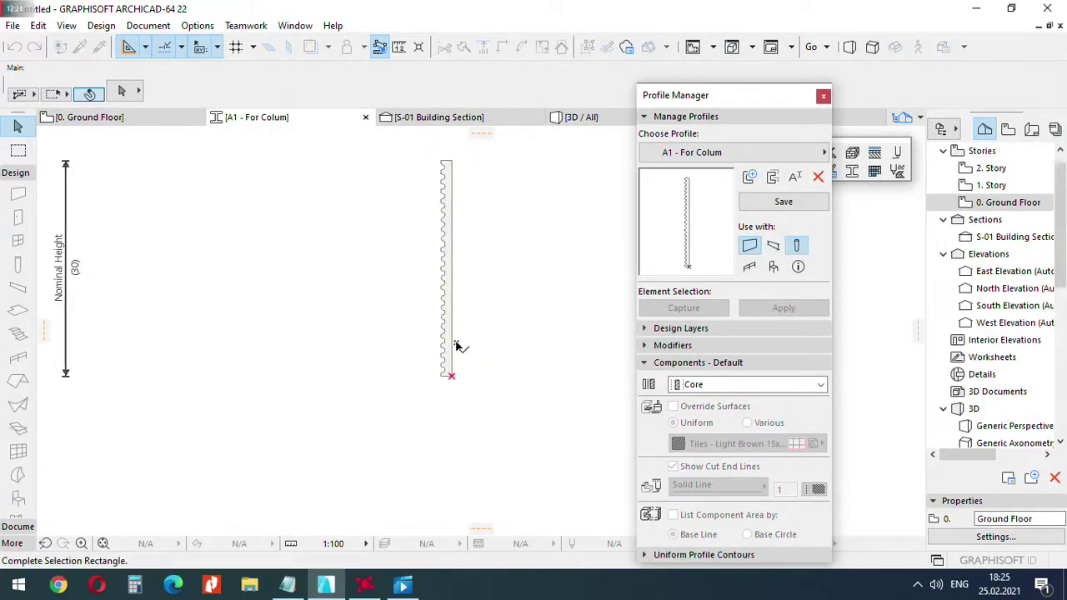
left_click(452, 351)
scroll(450, 373, "up", 3)
key("ctrl+e")
left_click(456, 382)
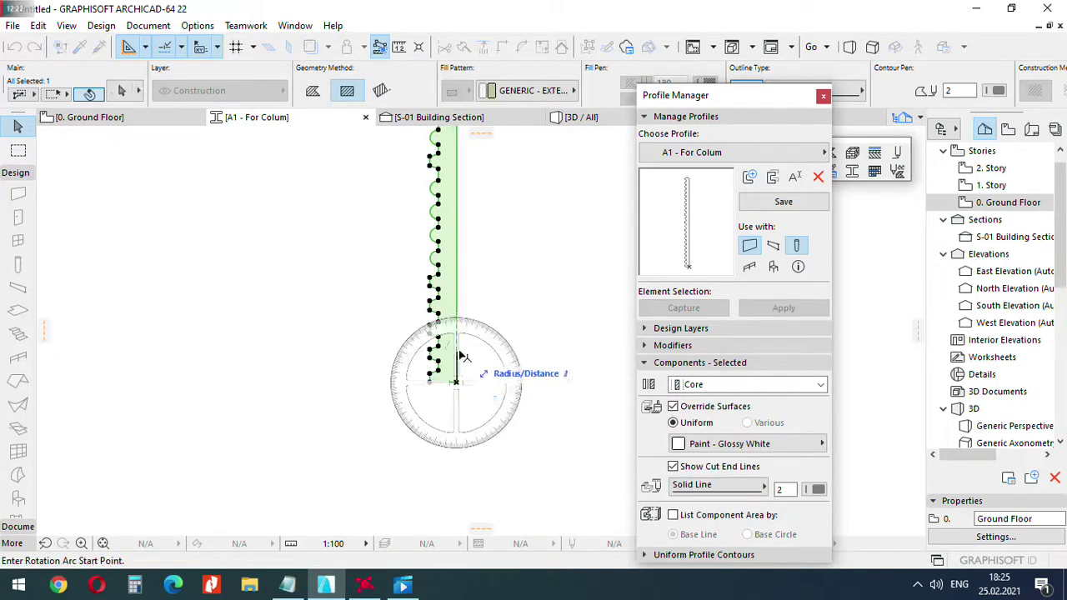
left_click(457, 352)
left_click(502, 377)
left_click(783, 202)
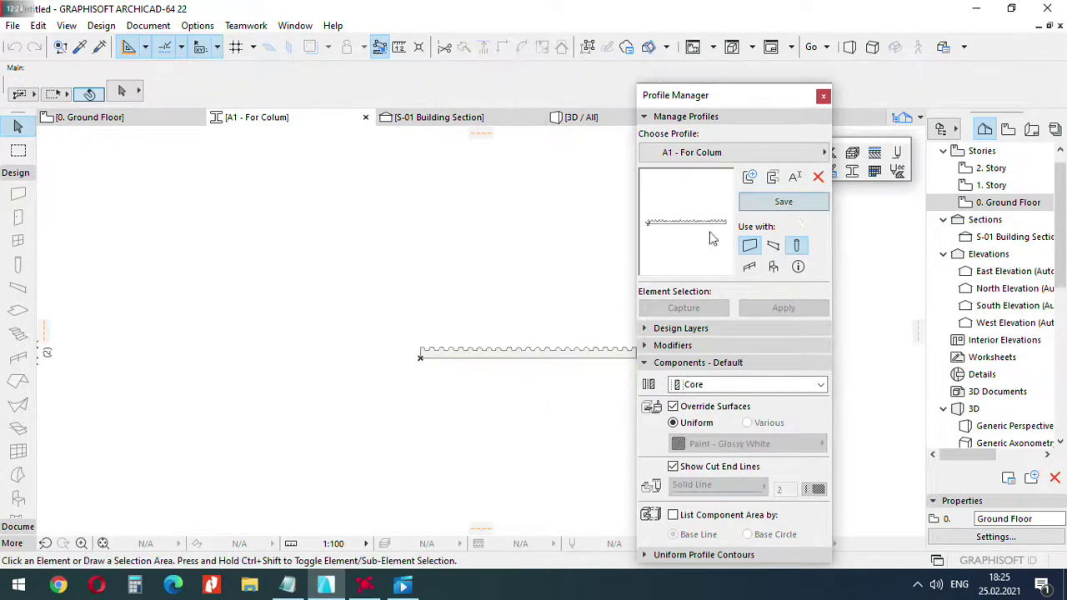
left_click(822, 96)
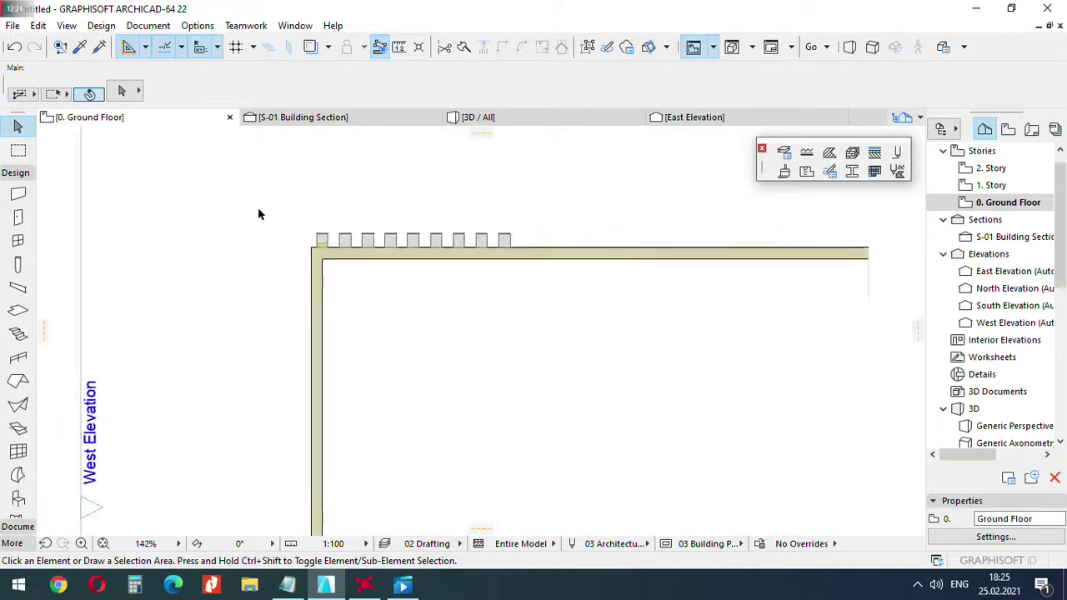
Set the default column to a complex profile using A1 - For Colum.
scroll(308, 232, "up", 8)
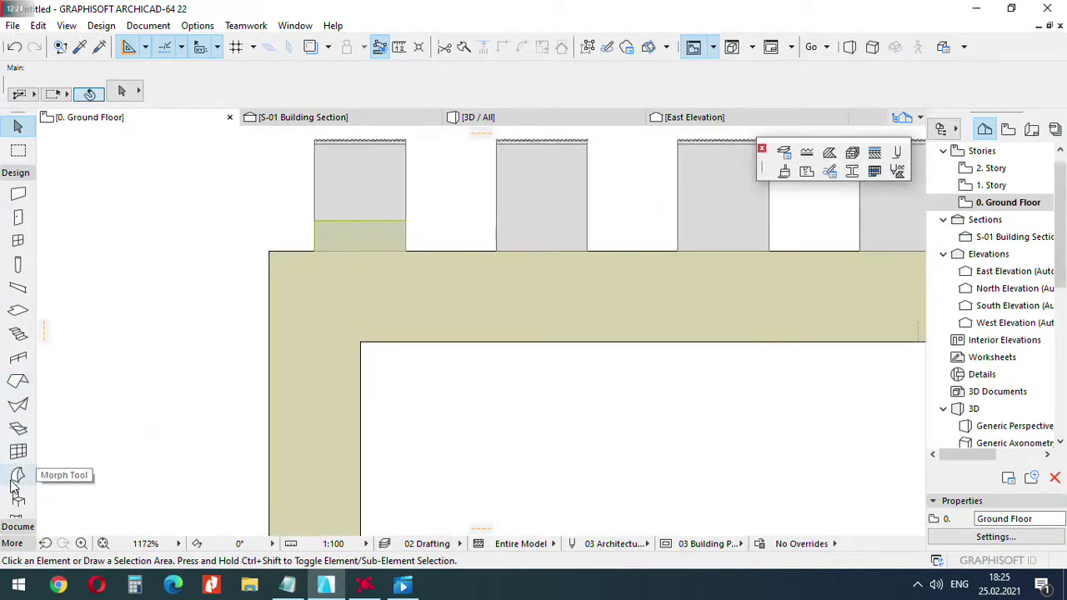
left_click(17, 264)
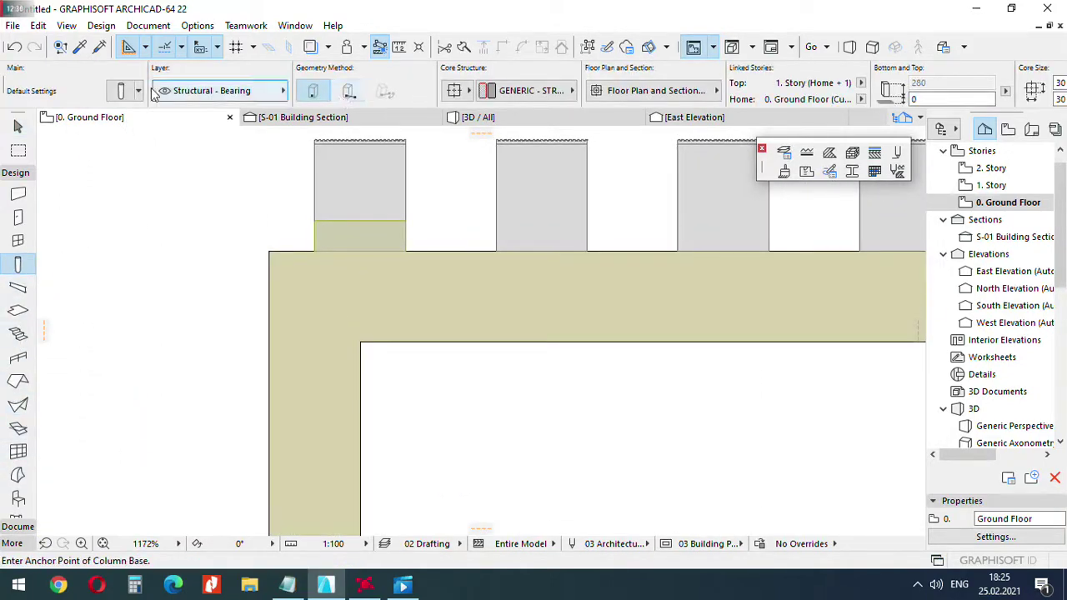
left_click(131, 92)
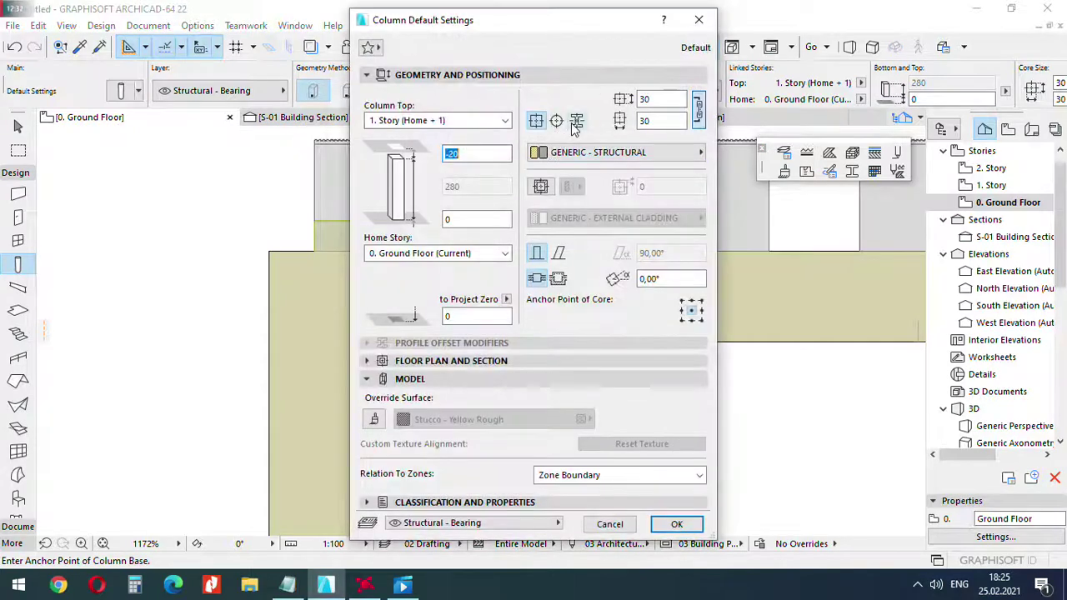
left_click(577, 121)
left_click(615, 153)
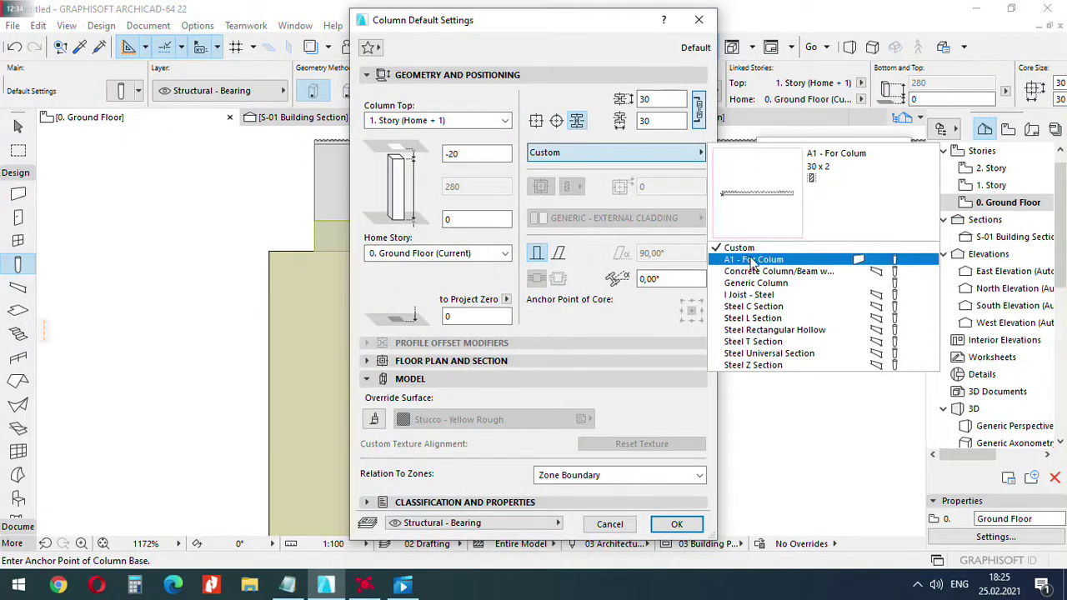
left_click(781, 261)
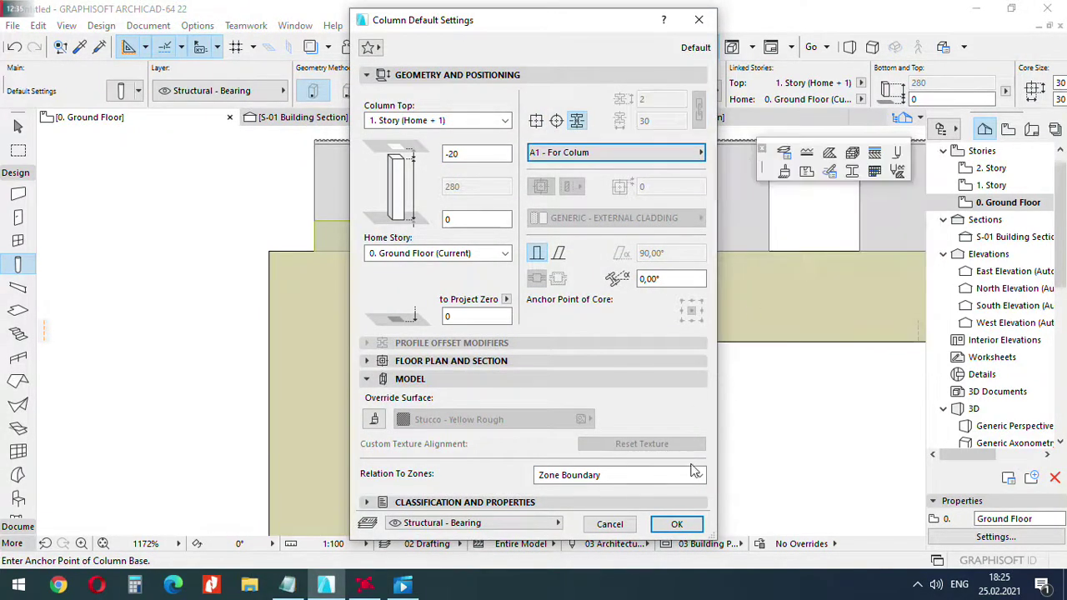
left_click(677, 524)
Place the profiled column on the outer edge of the morph under the end corbel and check its fit at both corners.
left_click(315, 219)
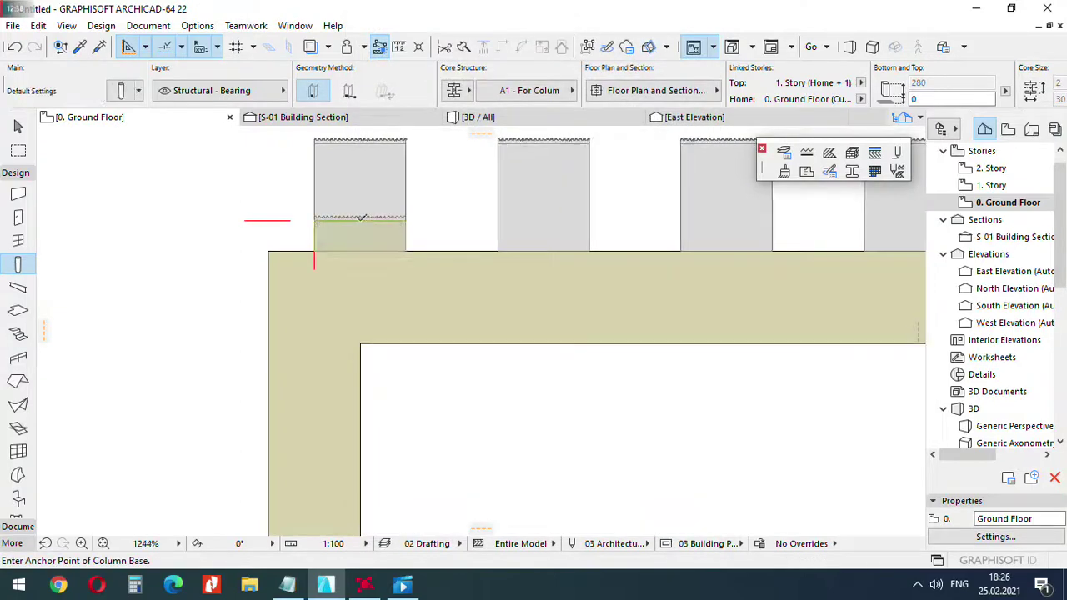
scroll(361, 218, "up", 3)
key("Escape")
left_click(299, 207)
key("Escape")
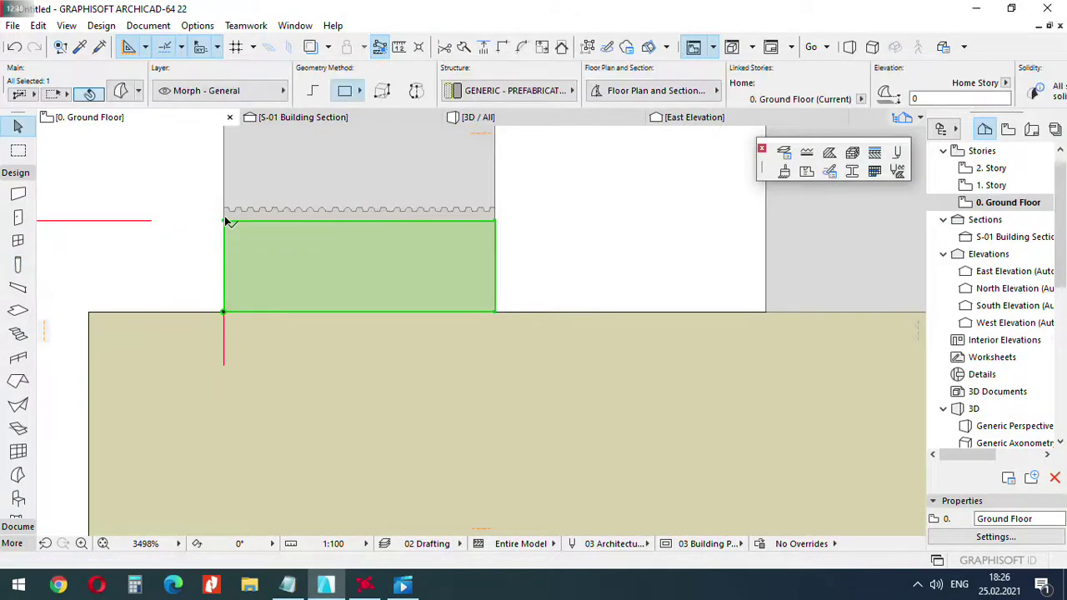
scroll(490, 226, "up", 3)
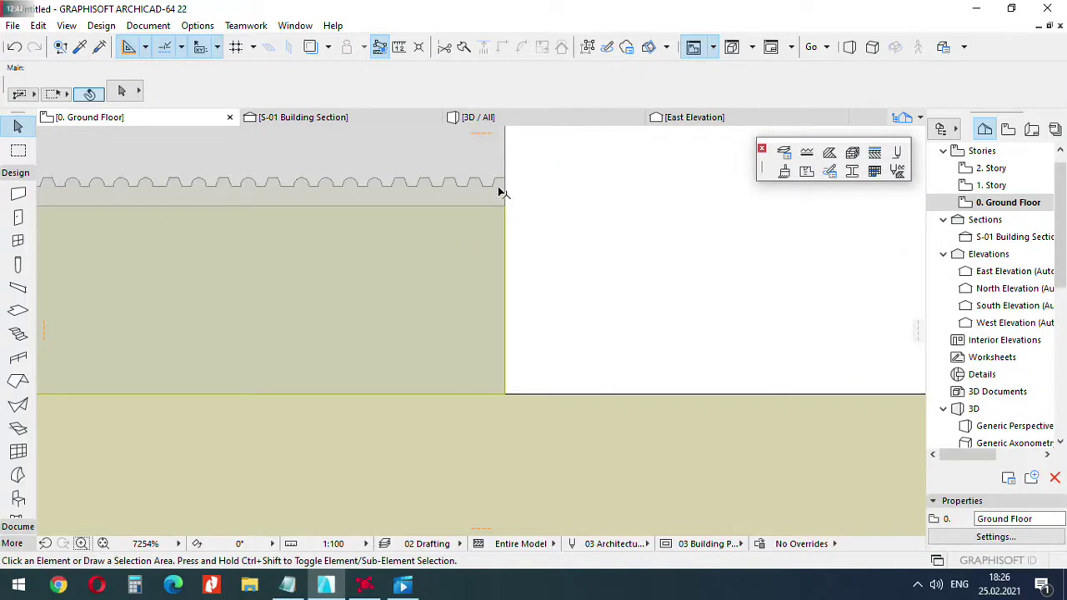
scroll(502, 182, "down", 3)
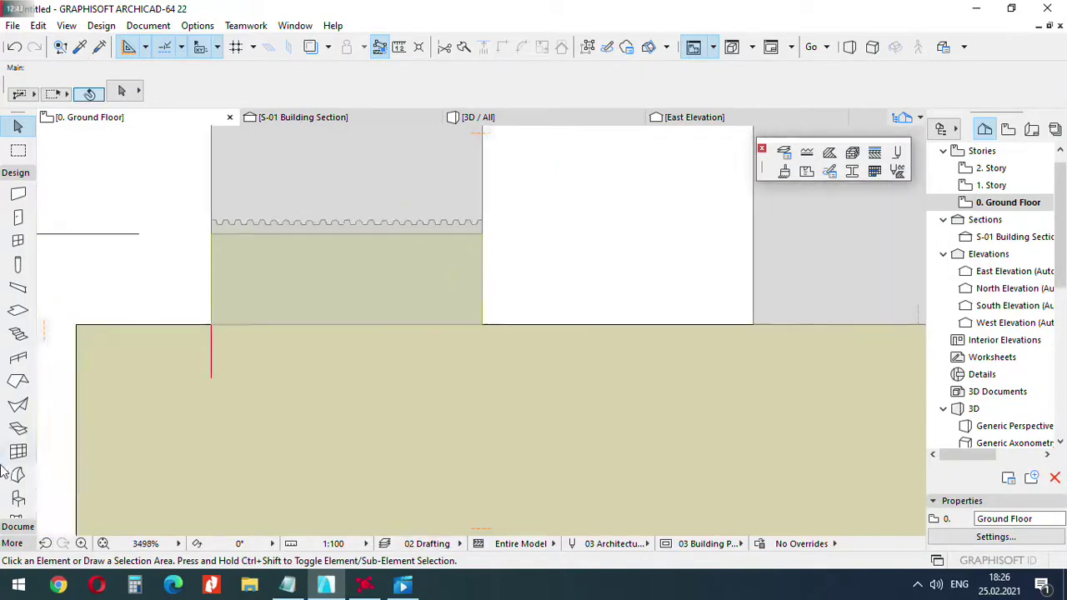
Set the column's cross line pen and uncut line pen to pen 161 for the floor plan.
left_click(19, 265)
key("ctrl+a")
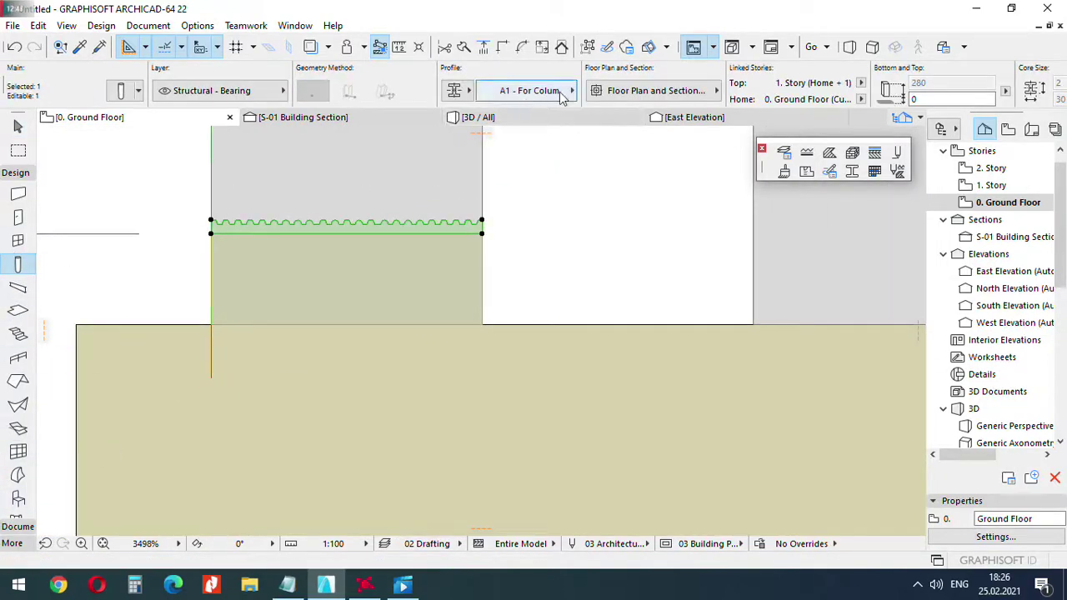
left_click(646, 91)
left_click(557, 245)
left_click(615, 247)
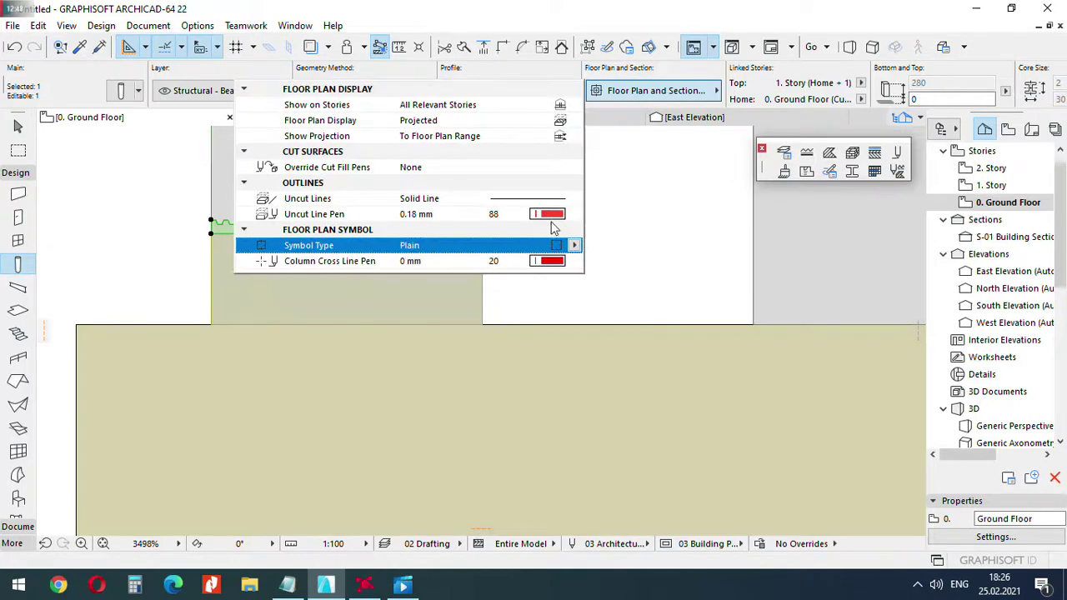
left_click(546, 261)
left_click(589, 371)
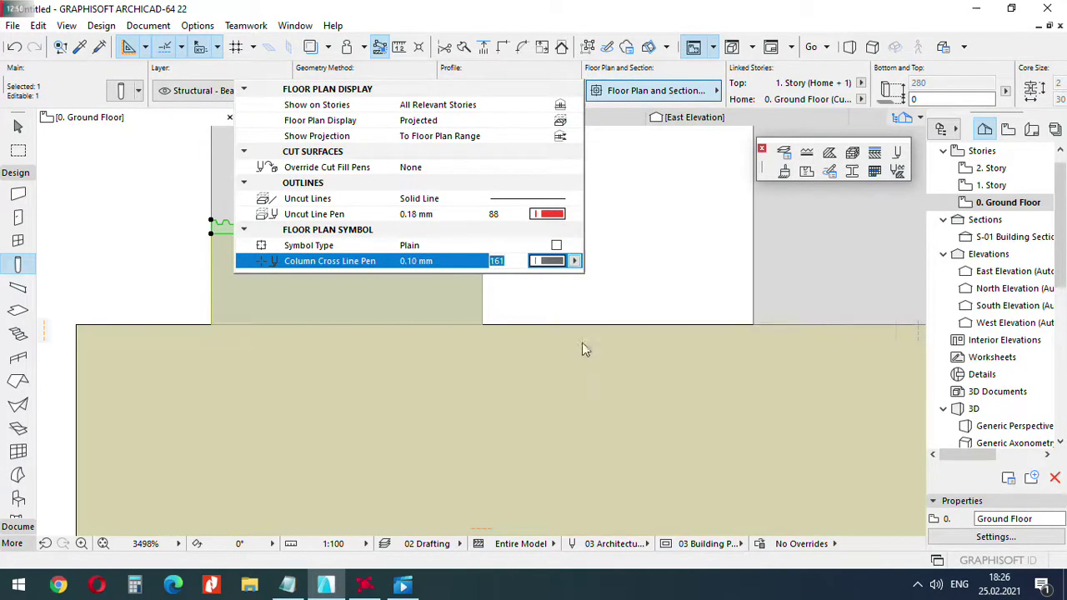
left_click(548, 214)
left_click(589, 325)
key("Escape")
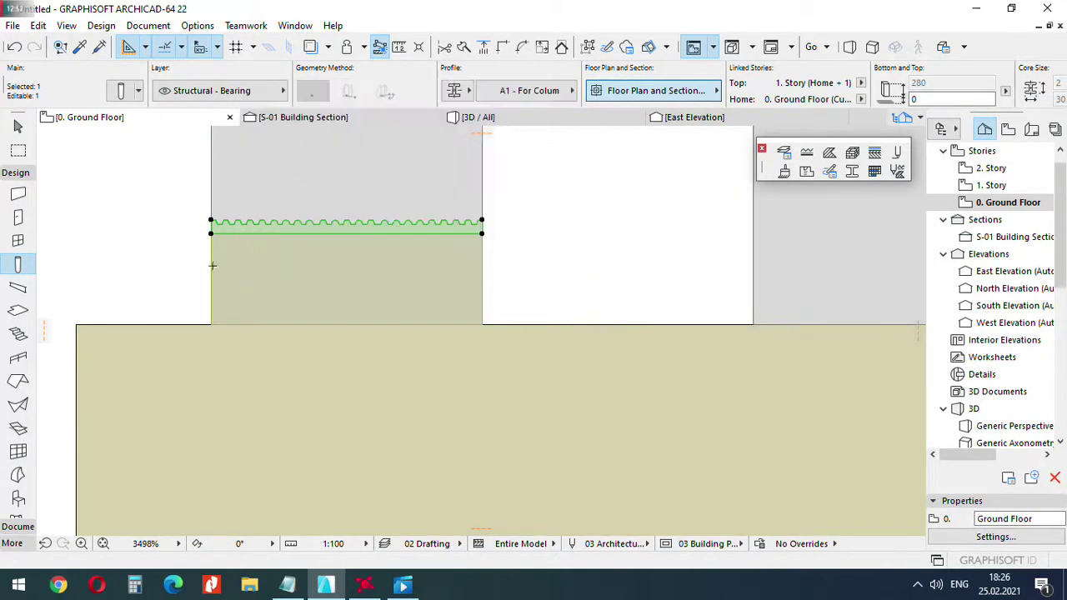
key("Escape")
Set the cut line, uncut line and cover fill pens of the morph behind the column to pen 161.
left_click(212, 265)
left_click(642, 90)
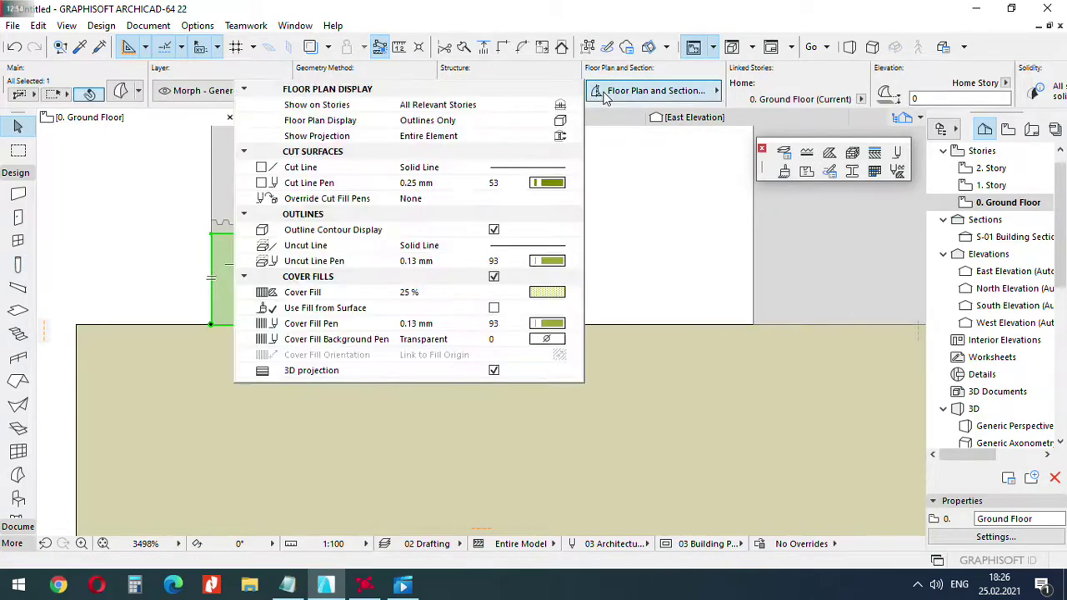
left_click(548, 182)
left_click(589, 295)
left_click(548, 260)
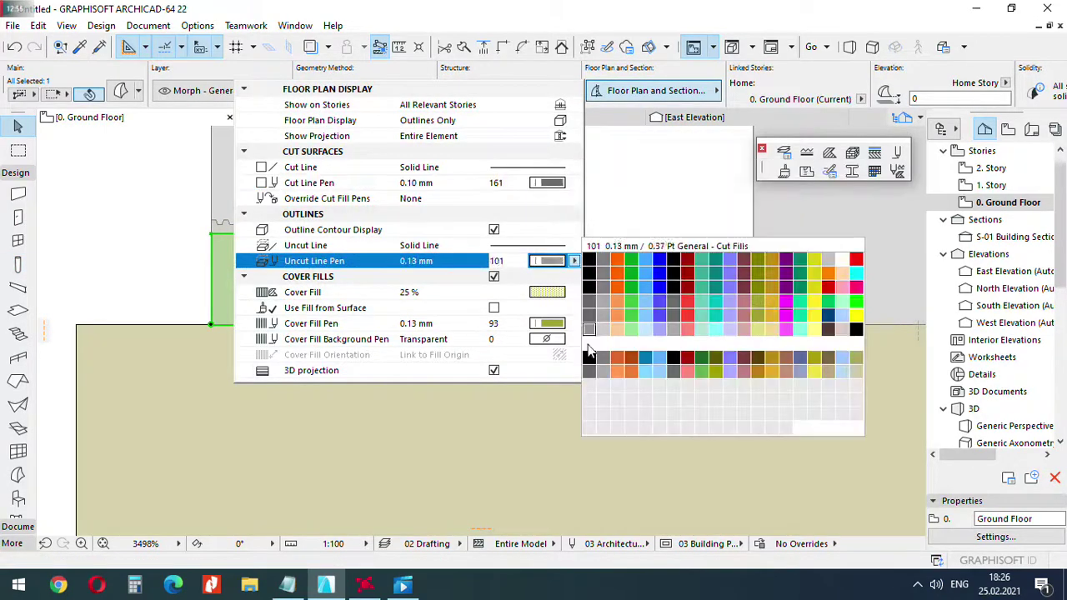
left_click(590, 371)
left_click(550, 324)
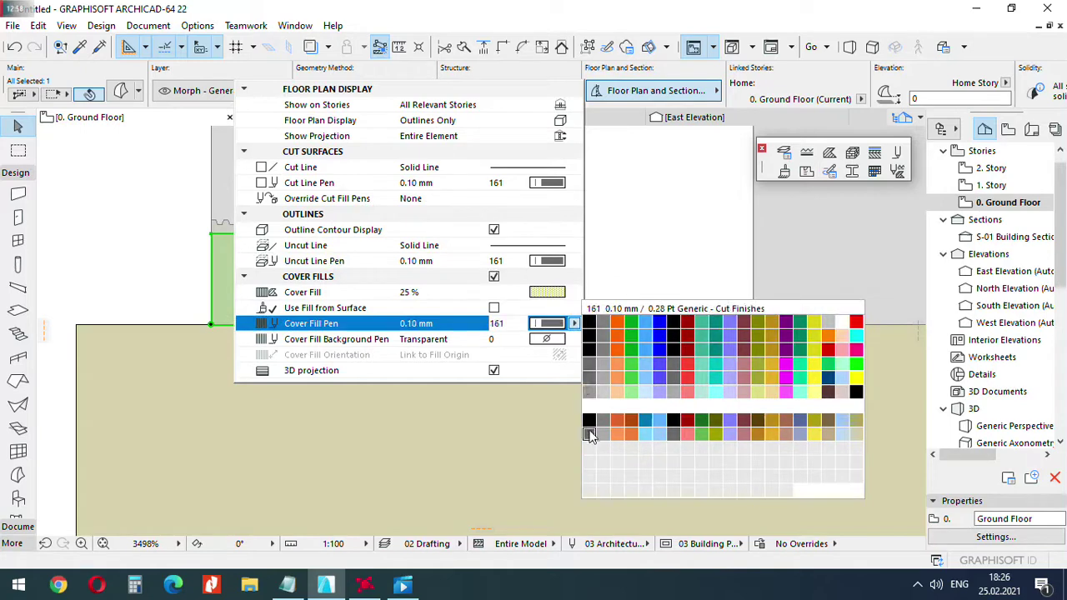
left_click(589, 423)
left_click(504, 276)
scroll(484, 250, "down", 2)
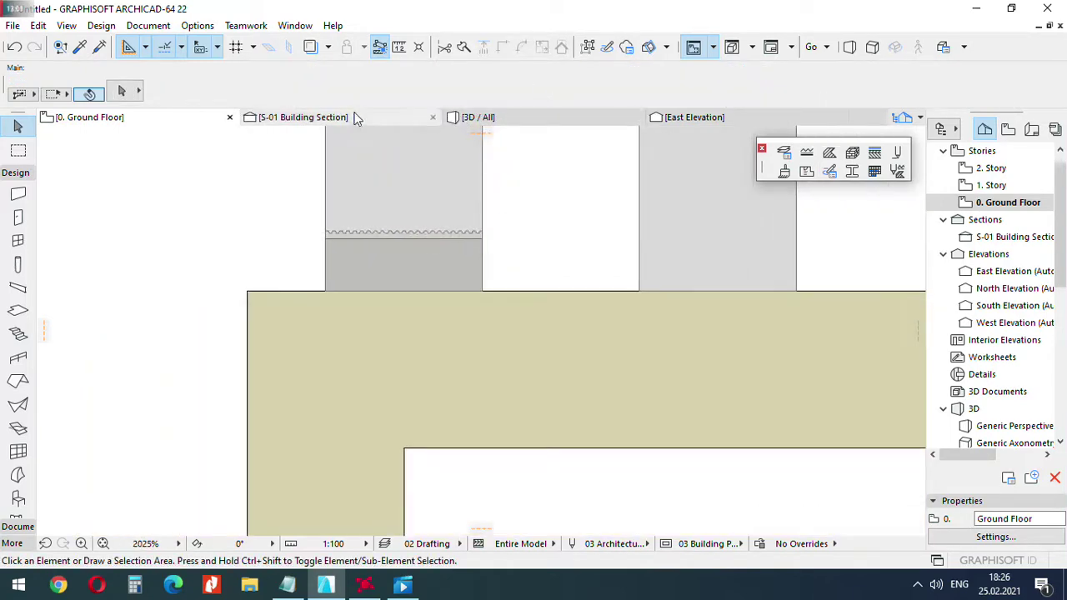
Stretch the column's top in 3D down to the underside of the end corbel, for a height of 240.
left_click(587, 119)
left_click(421, 320)
scroll(381, 267, "up", 5)
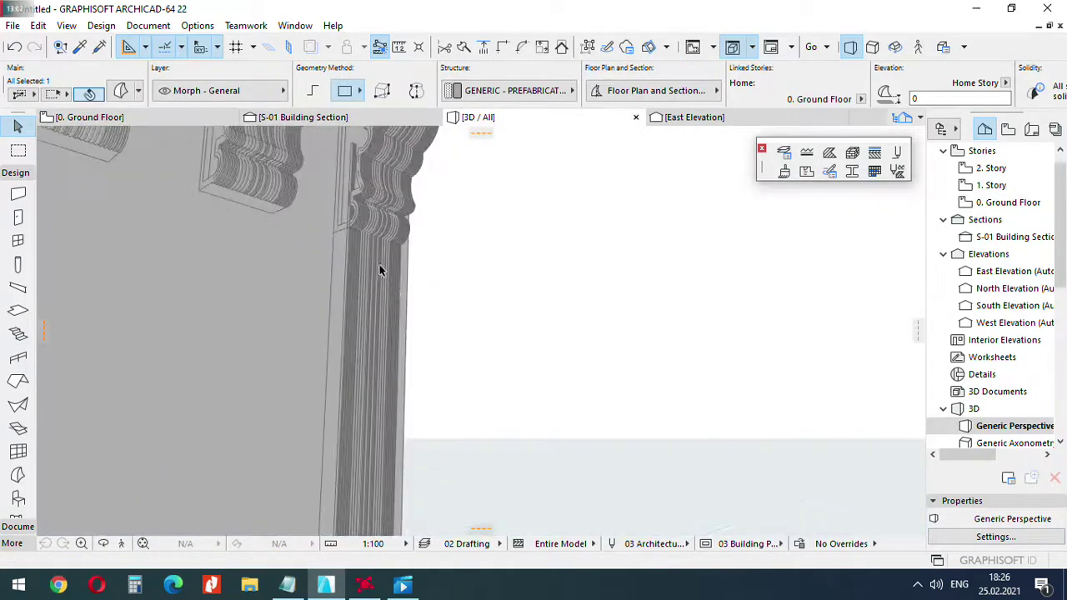
left_click(352, 271)
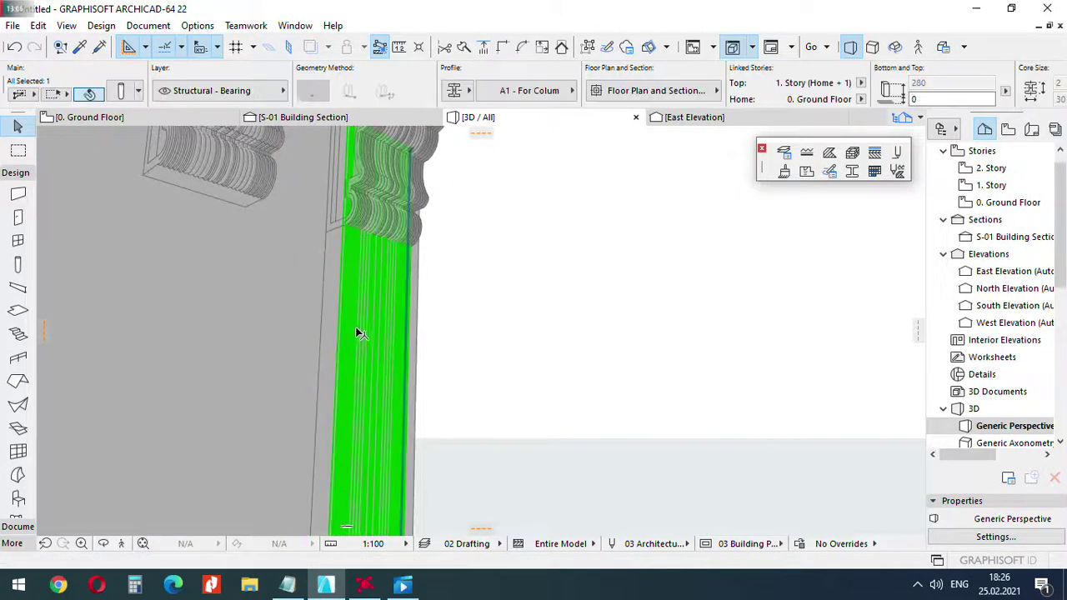
scroll(357, 351, "down", 1)
left_click(350, 157)
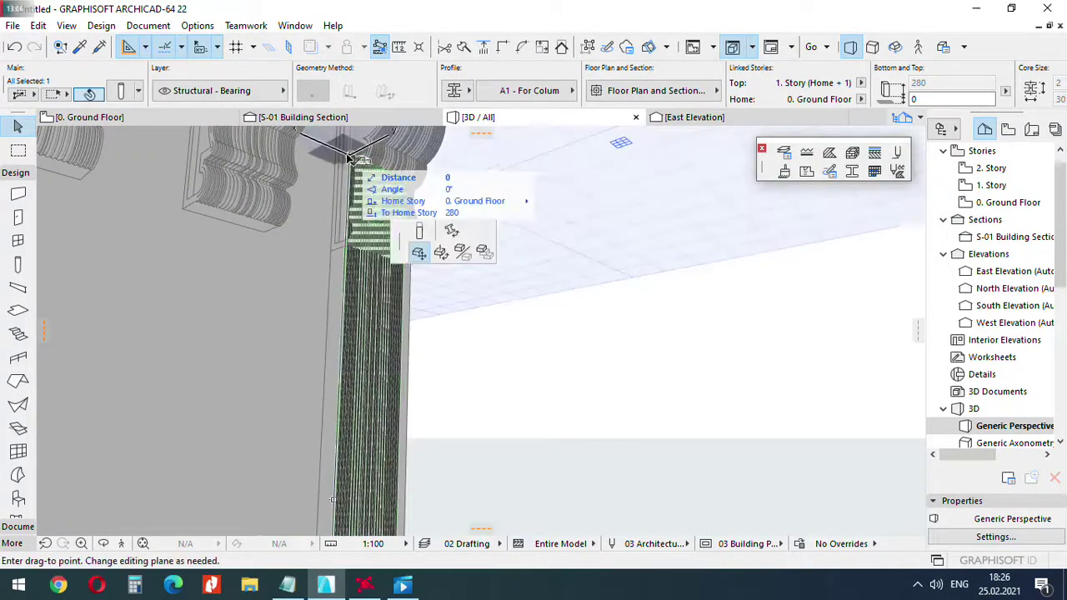
left_click(858, 213)
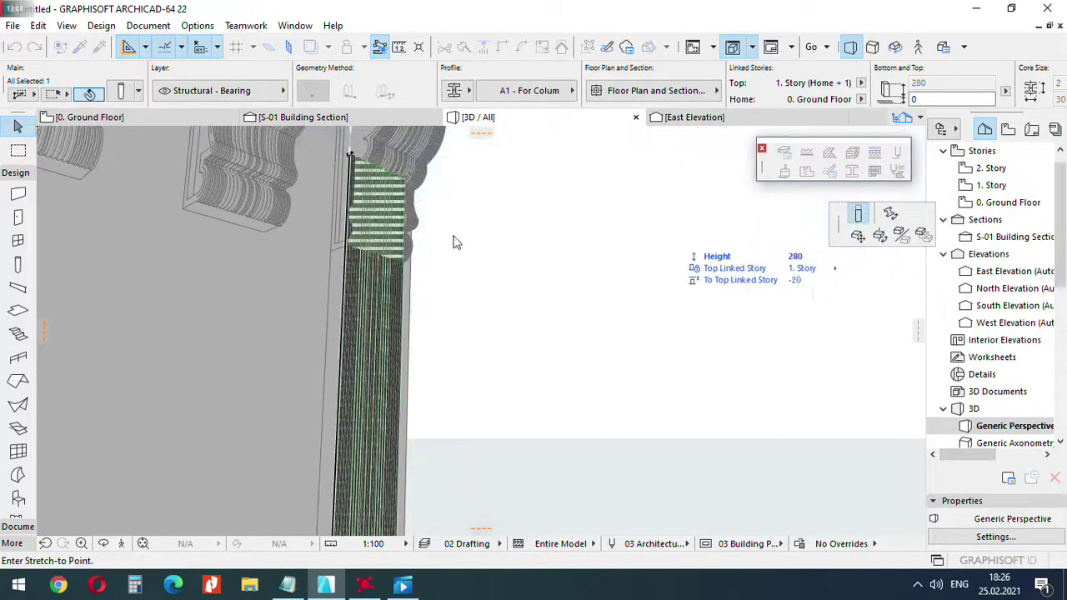
left_click(338, 246)
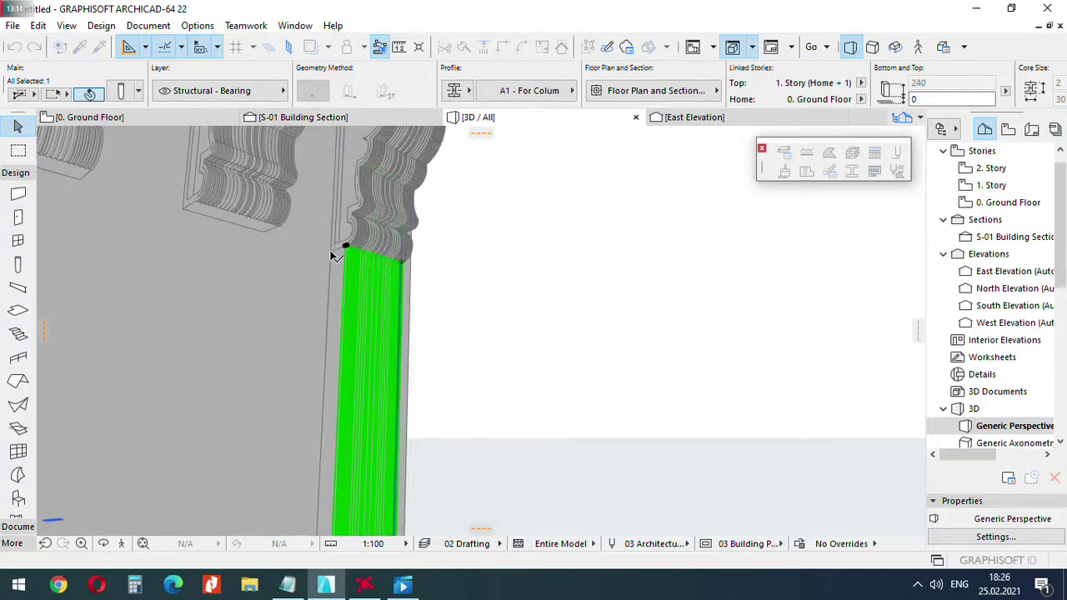
key("Escape")
scroll(358, 262, "down", 2)
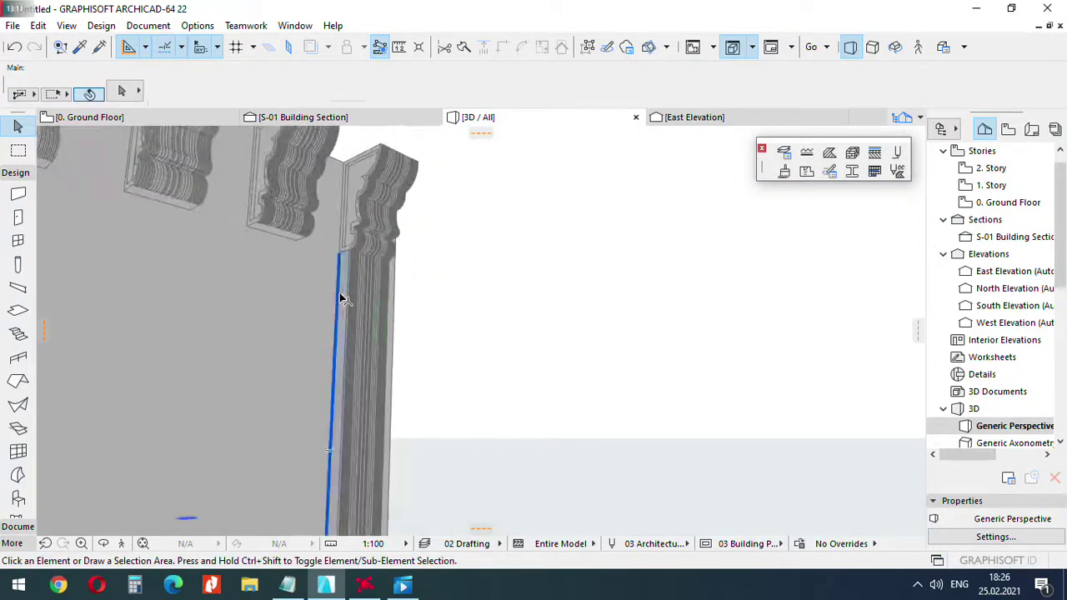
left_click(347, 298)
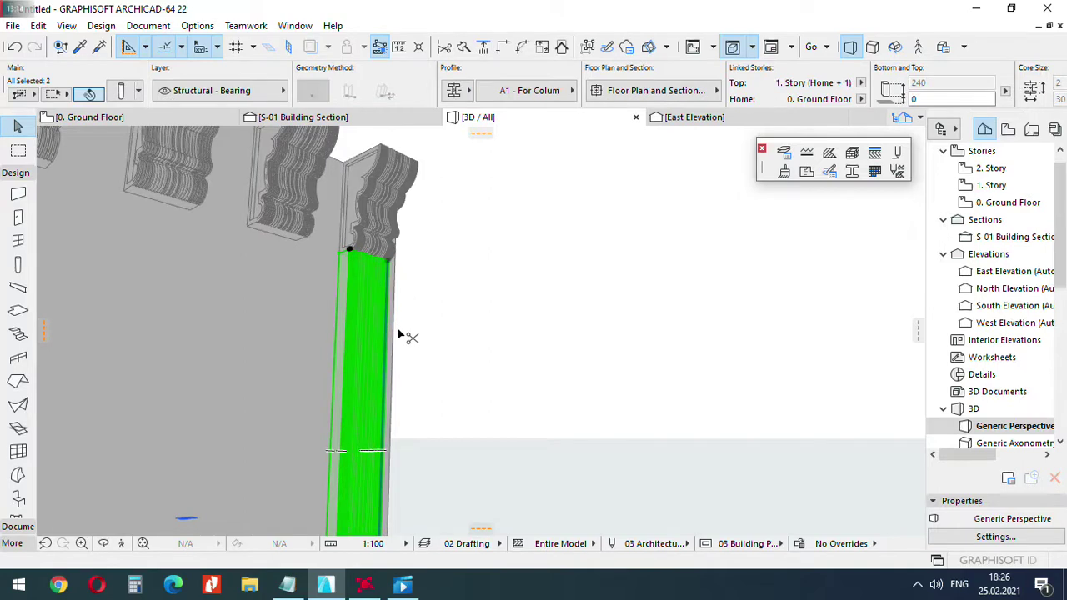
key("Escape")
scroll(355, 242, "down", 4)
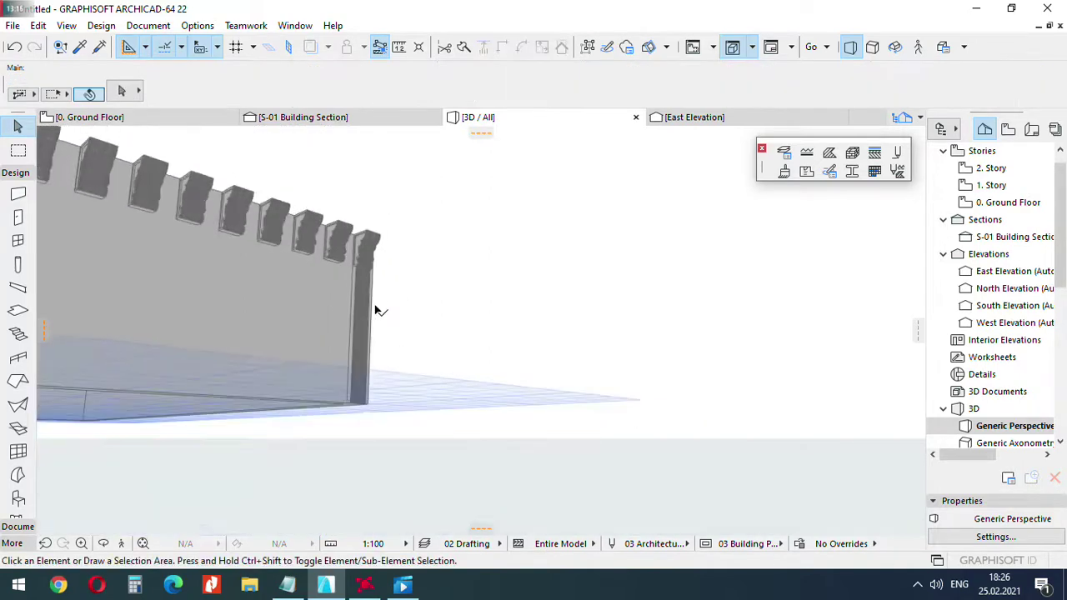
On the ground floor plan, multiply the column and its backing morph along the north wall at 60 spacing, up to the last corbel.
scroll(359, 314, "up", 1)
middle_click_drag(360, 313, 313, 405)
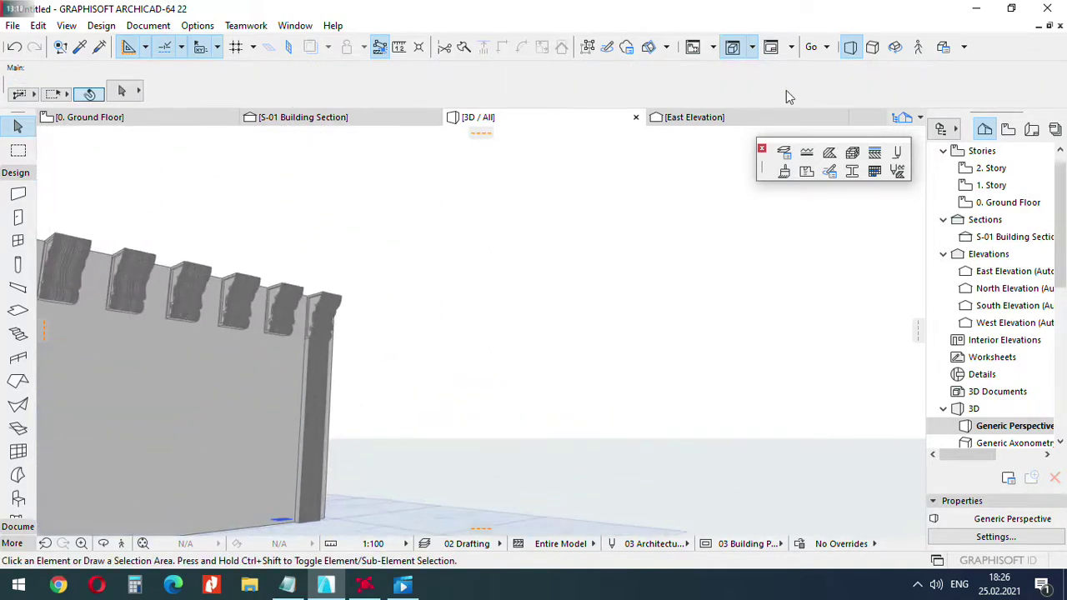
left_click(895, 47)
left_click_drag(414, 361, 439, 350)
key("F2")
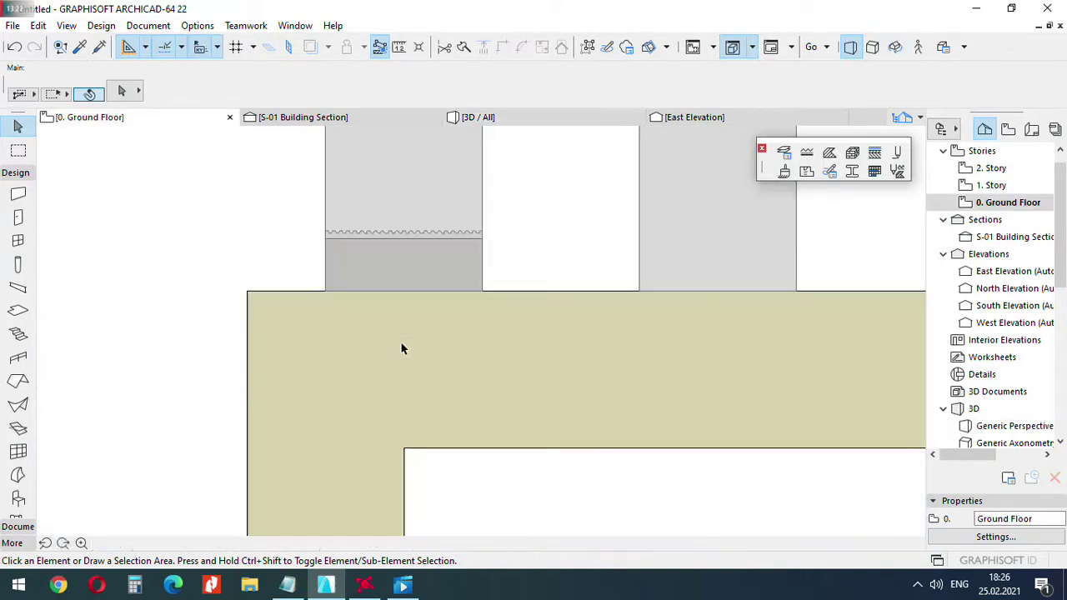
left_click(457, 253)
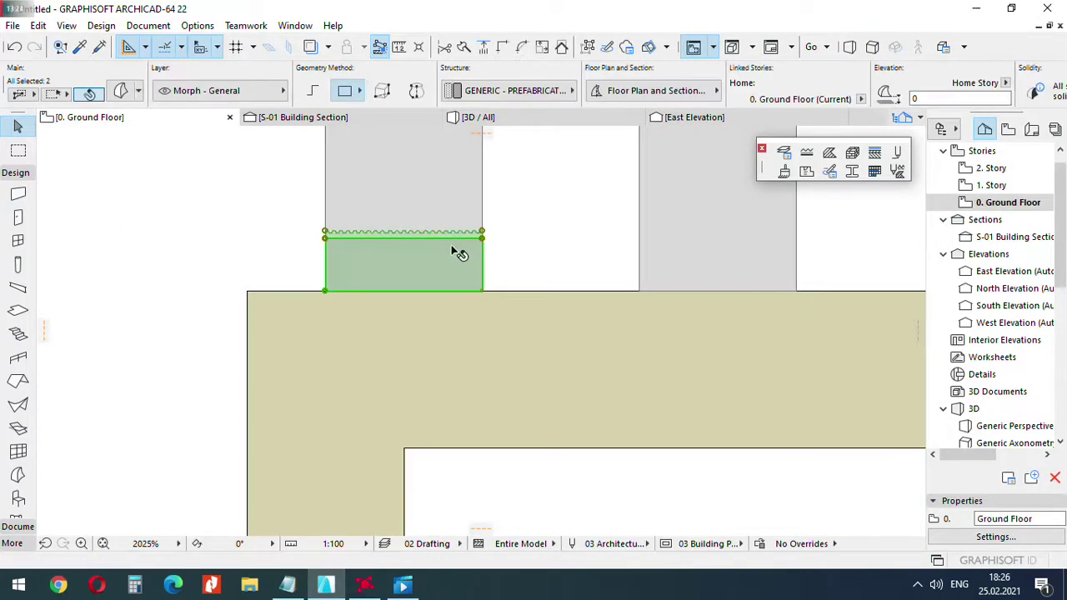
key("ctrl+u")
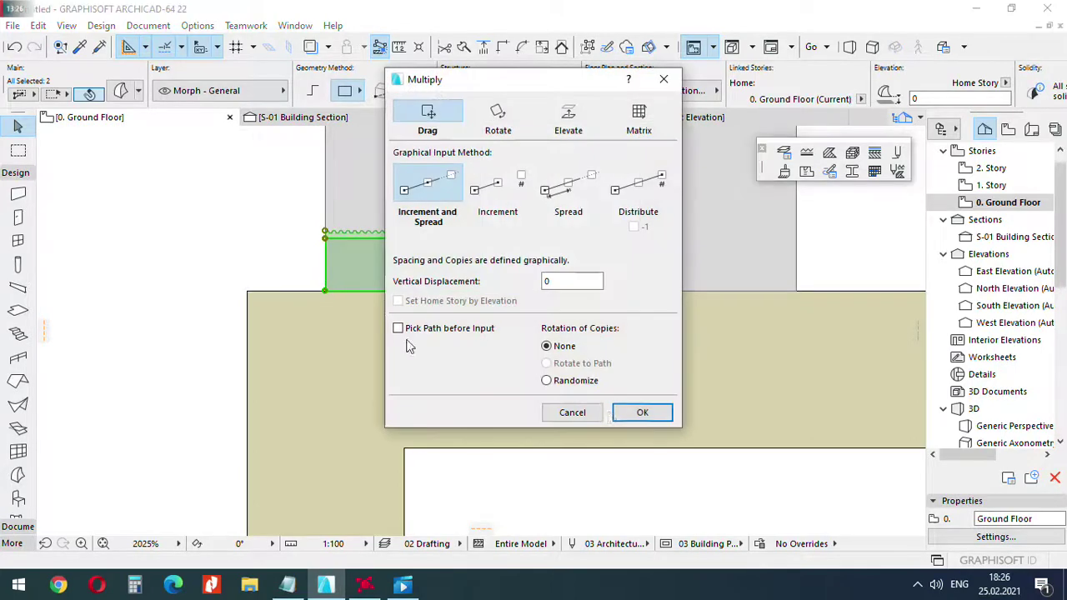
left_click(634, 419)
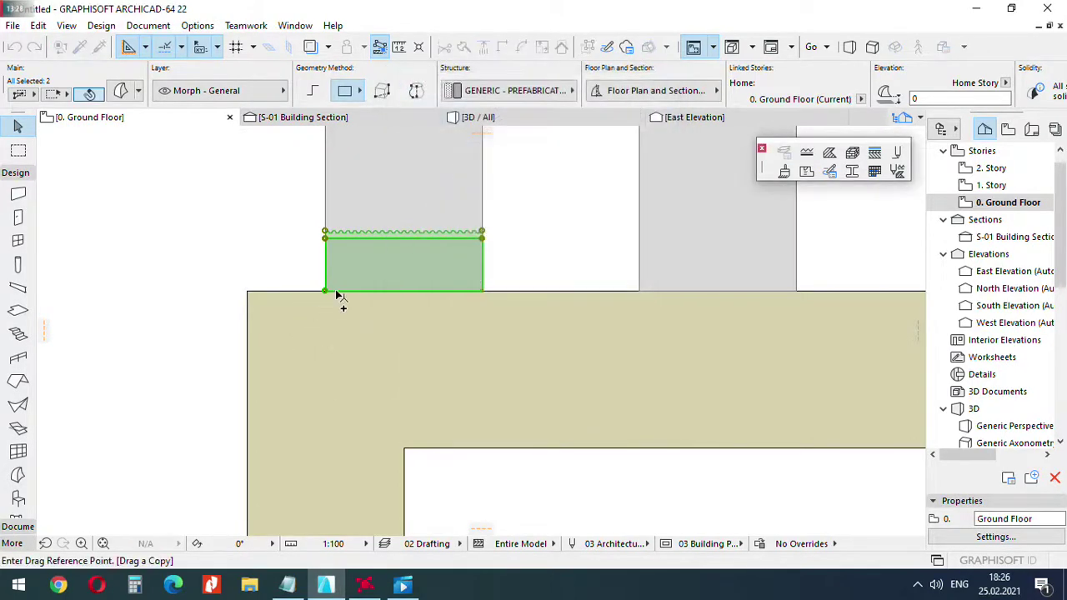
left_click(326, 291)
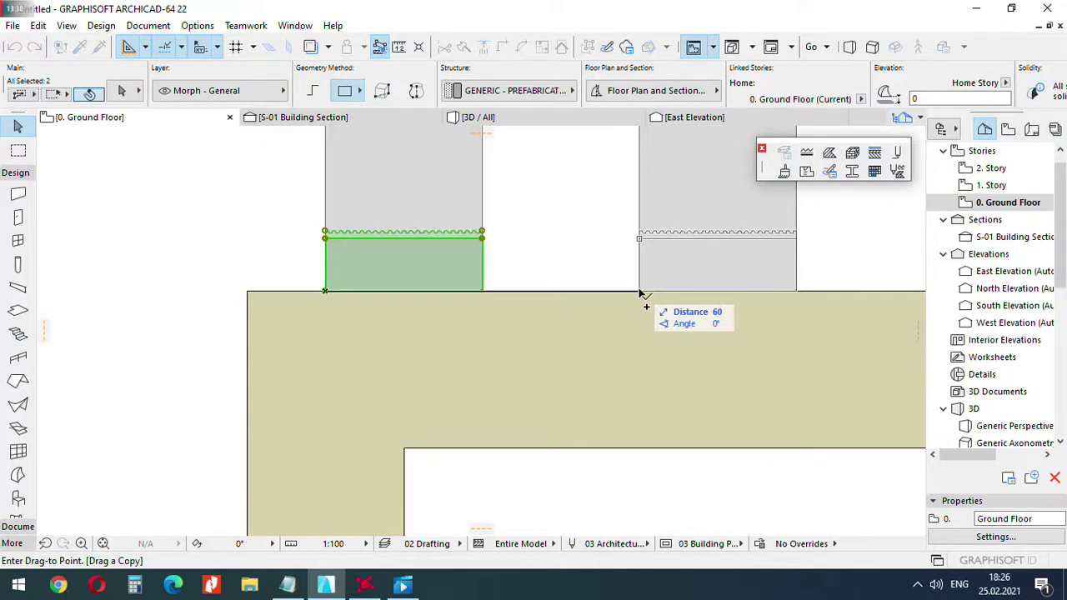
scroll(50, 321, "down", 5)
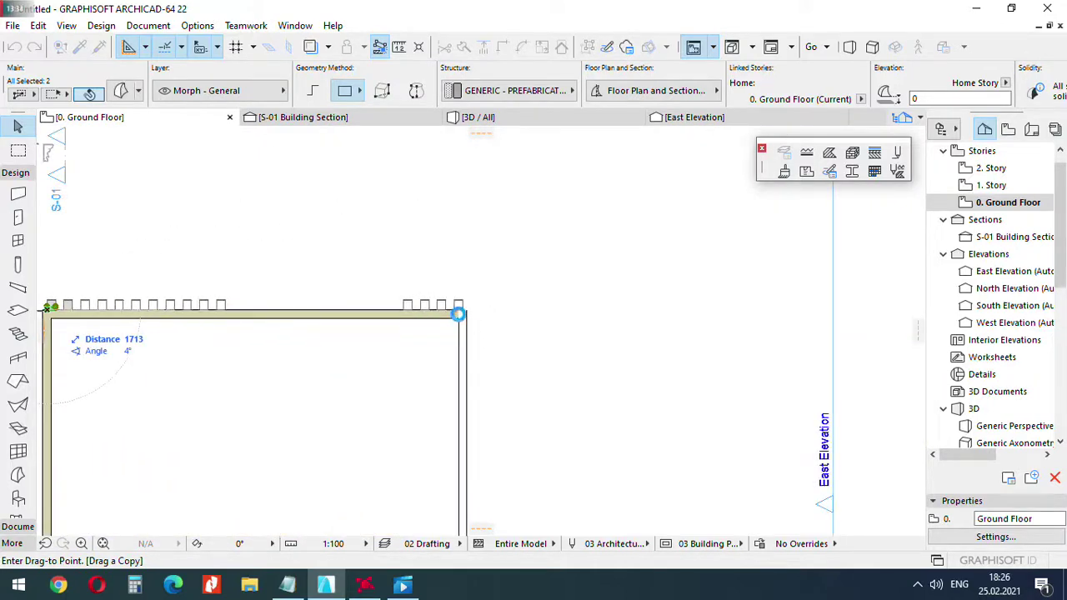
scroll(454, 313, "up", 5)
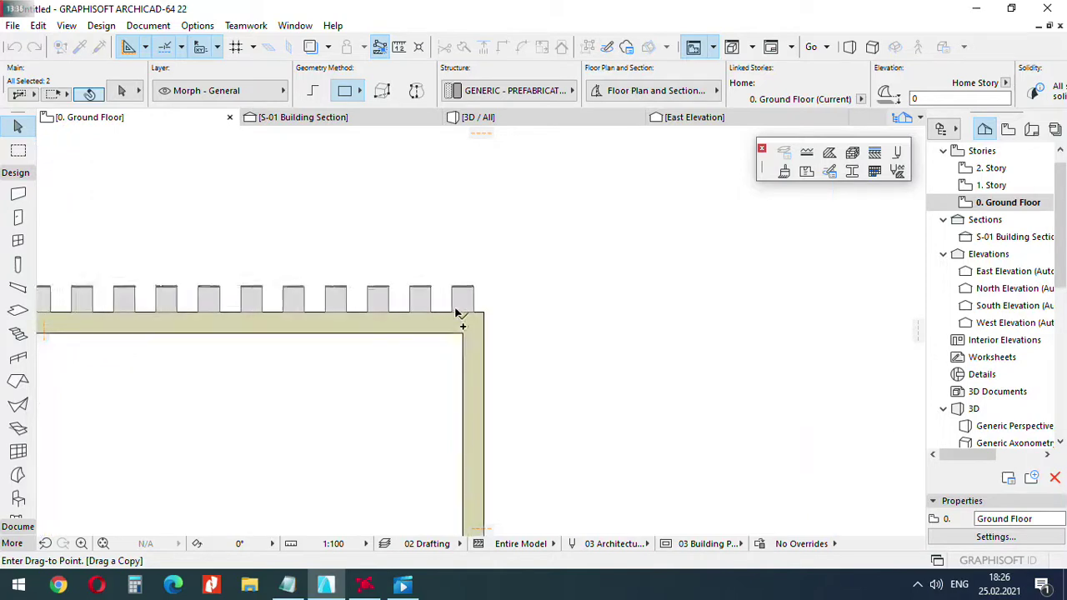
left_click(447, 324)
left_click(603, 223)
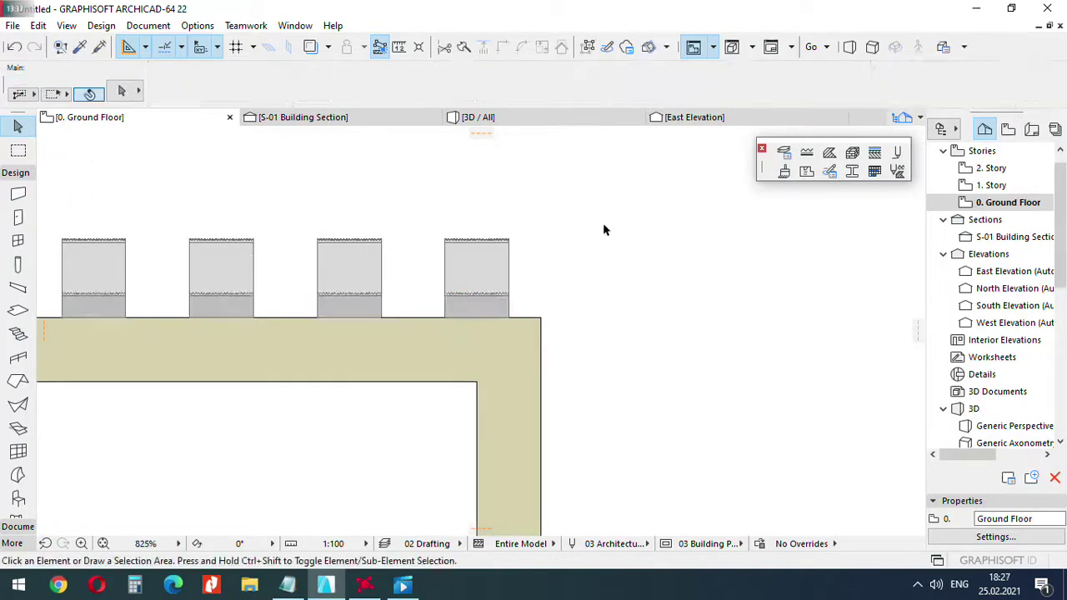
Examine the row of columns in 3D, checking how they meet the corbels and how the facade looks from the corner.
scroll(375, 158, "down", 8)
left_click(499, 116)
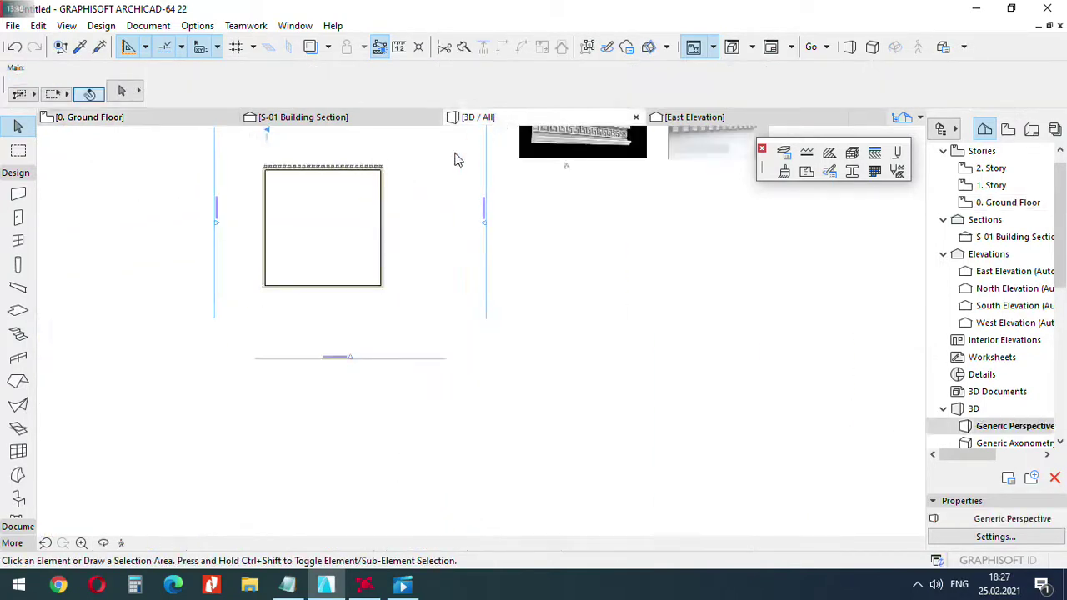
scroll(441, 284, "down", 3)
middle_click_drag(170, 370, 624, 374)
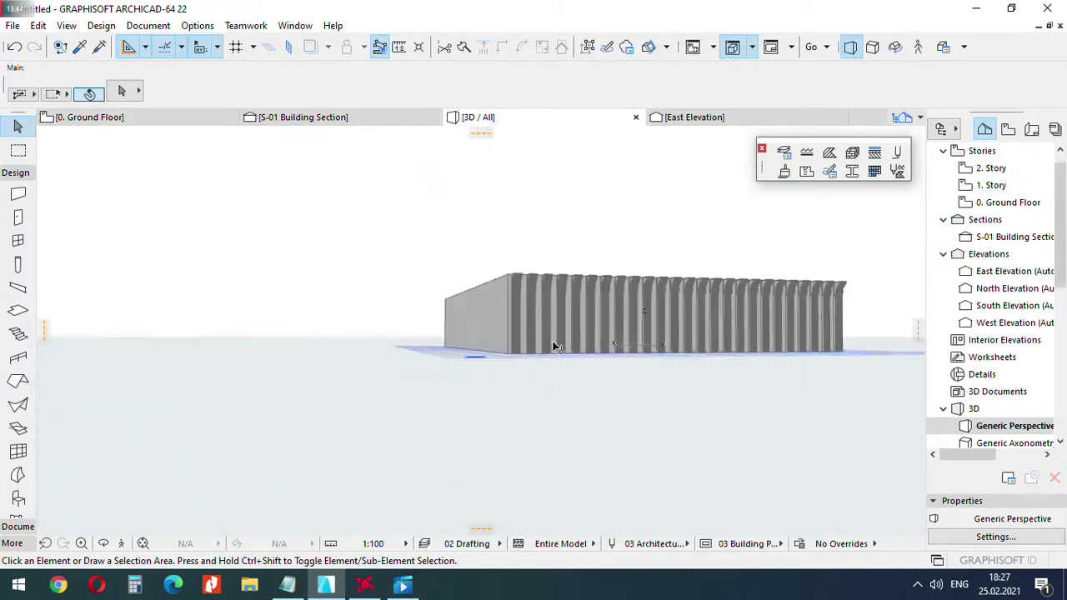
scroll(553, 345, "up", 1)
middle_click_drag(571, 341, 466, 338)
middle_click_drag(404, 312, 529, 333, "shift")
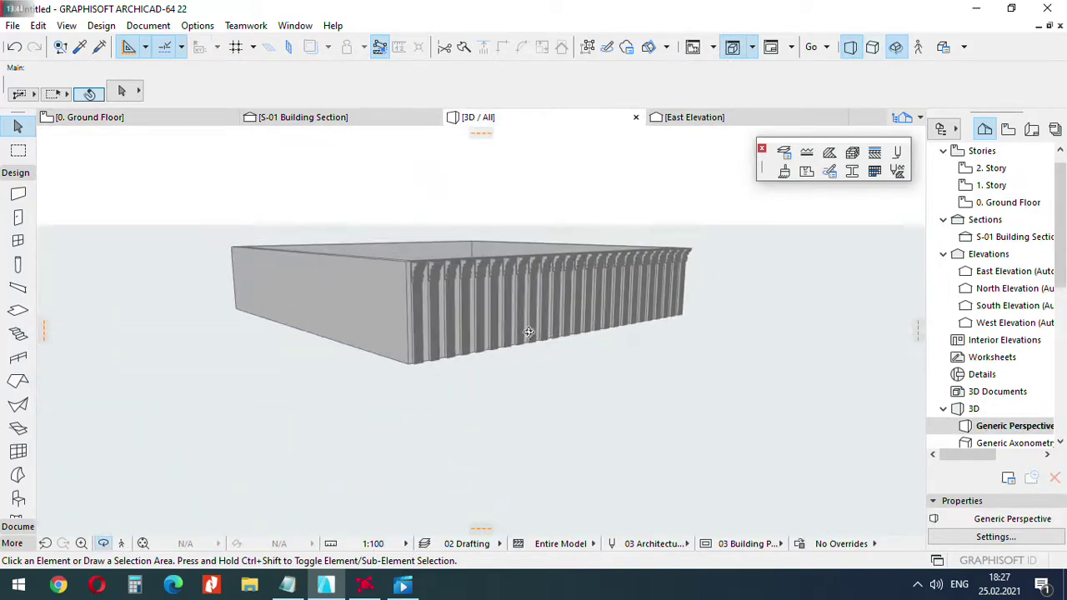
scroll(422, 302, "up", 8)
middle_click_drag(423, 224, 428, 279)
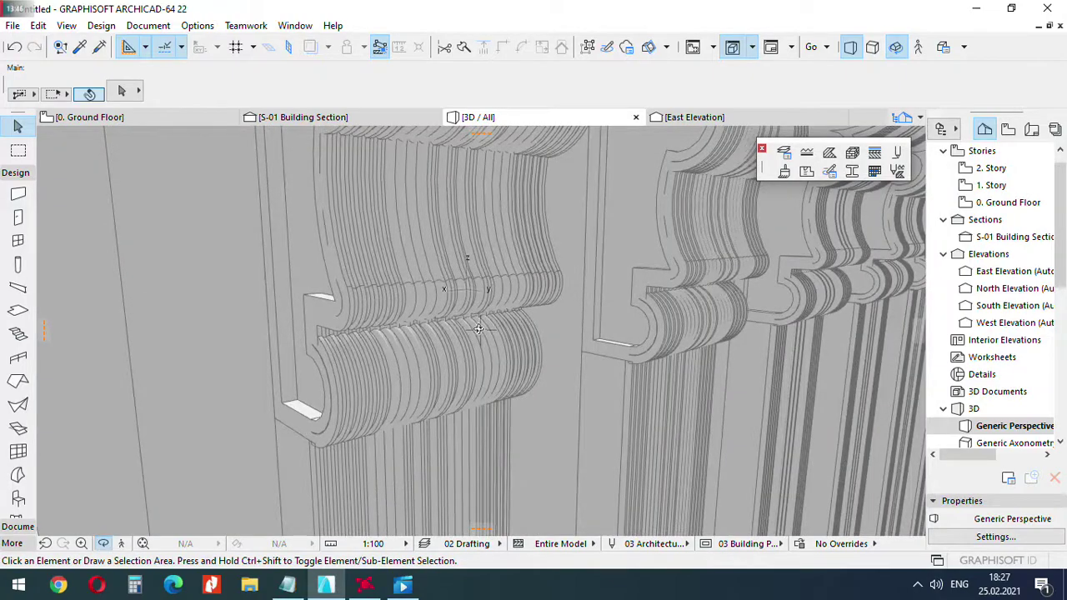
middle_click_drag(479, 328, 453, 238, "shift")
scroll(453, 237, "down", 5)
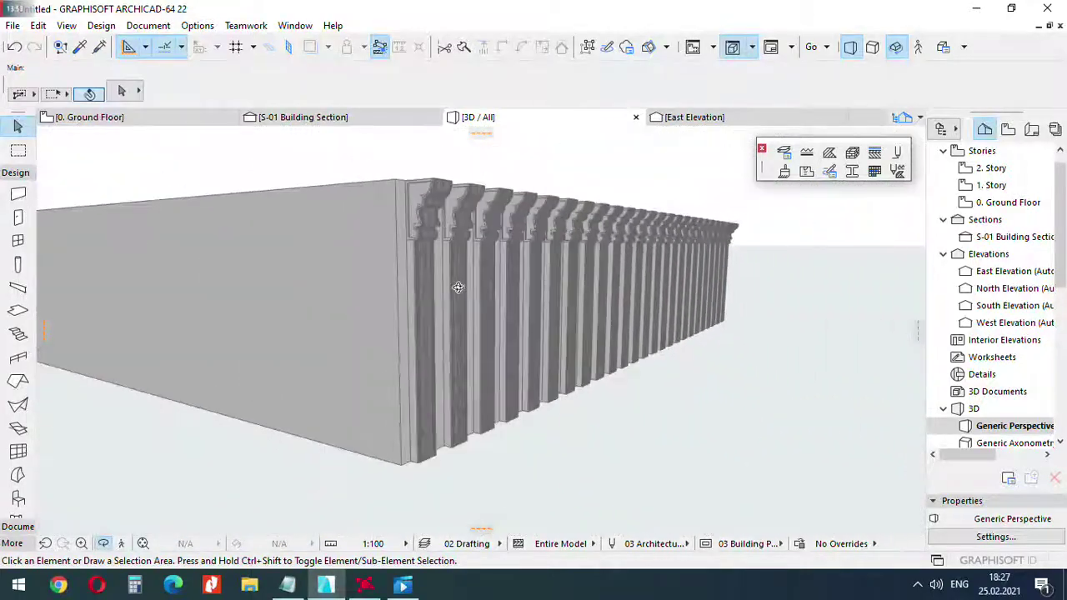
middle_click_drag(457, 288, 393, 322, "shift")
On the ground floor plan, set the Slab tool's default top surface override to Paint - Glossy White.
key("F2")
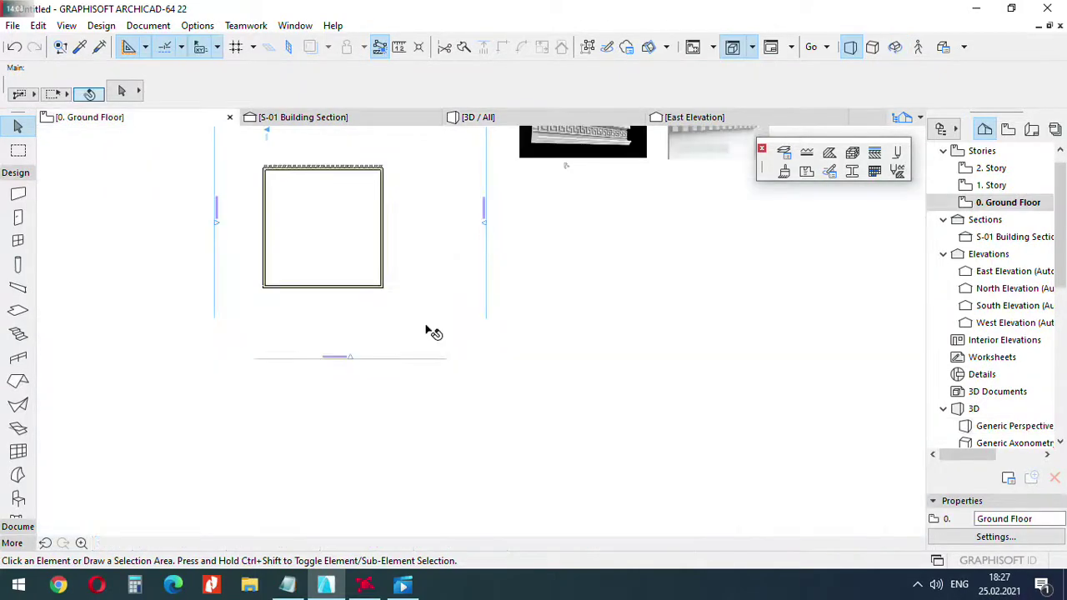
scroll(280, 181, "up", 5)
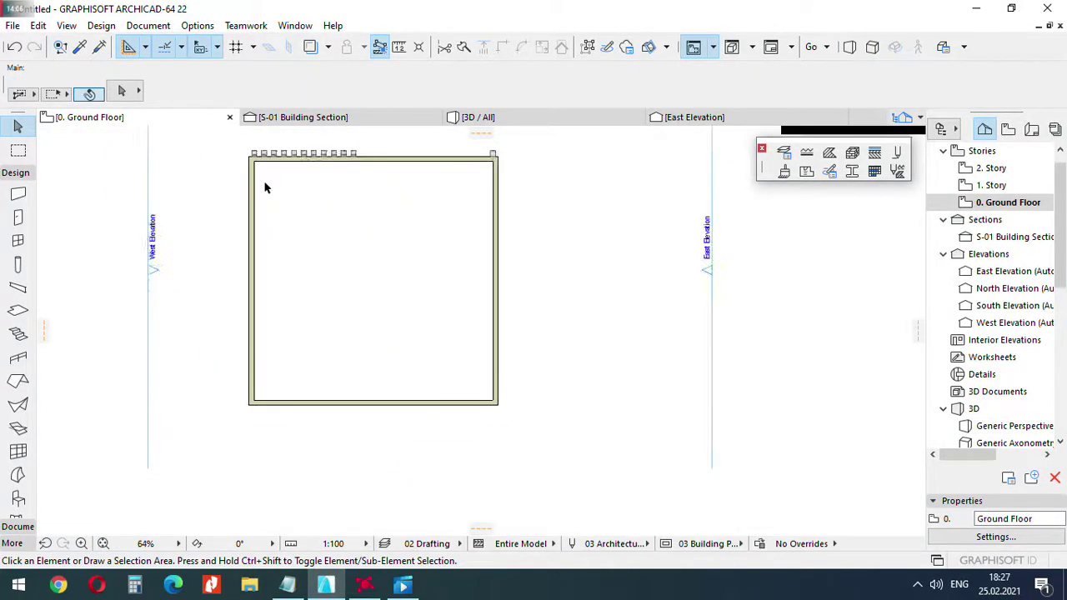
scroll(310, 180, "up", 2)
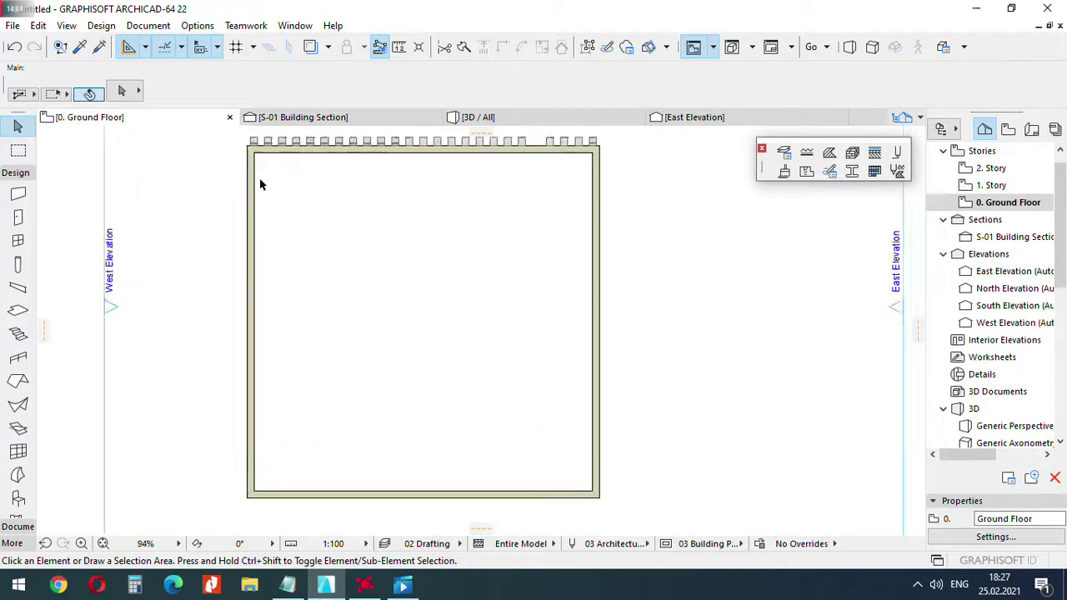
scroll(292, 150, "down", 4)
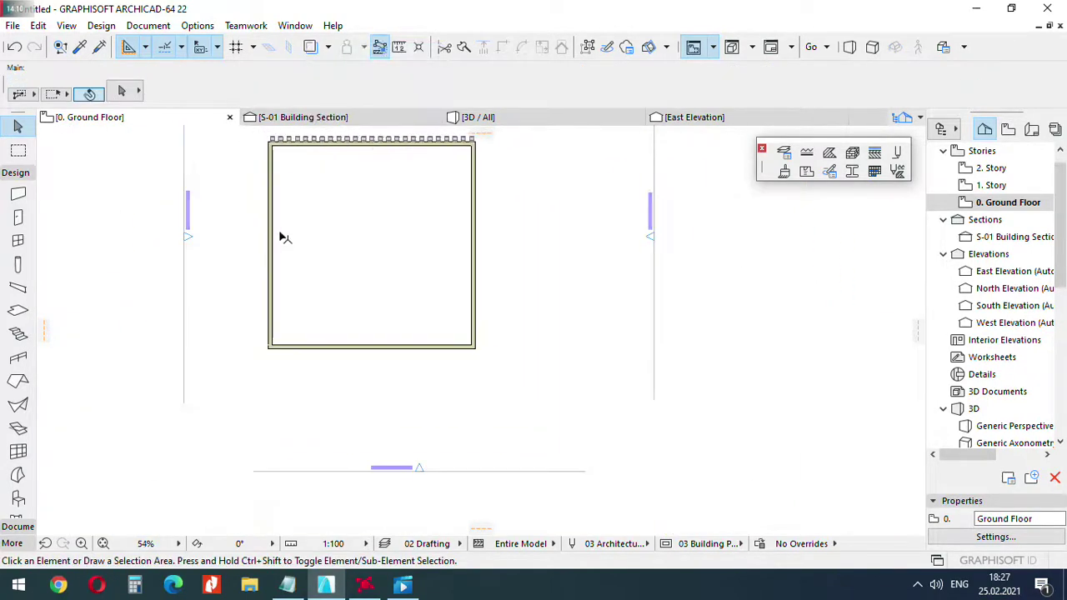
left_click(17, 308)
scroll(275, 133, "up", 3)
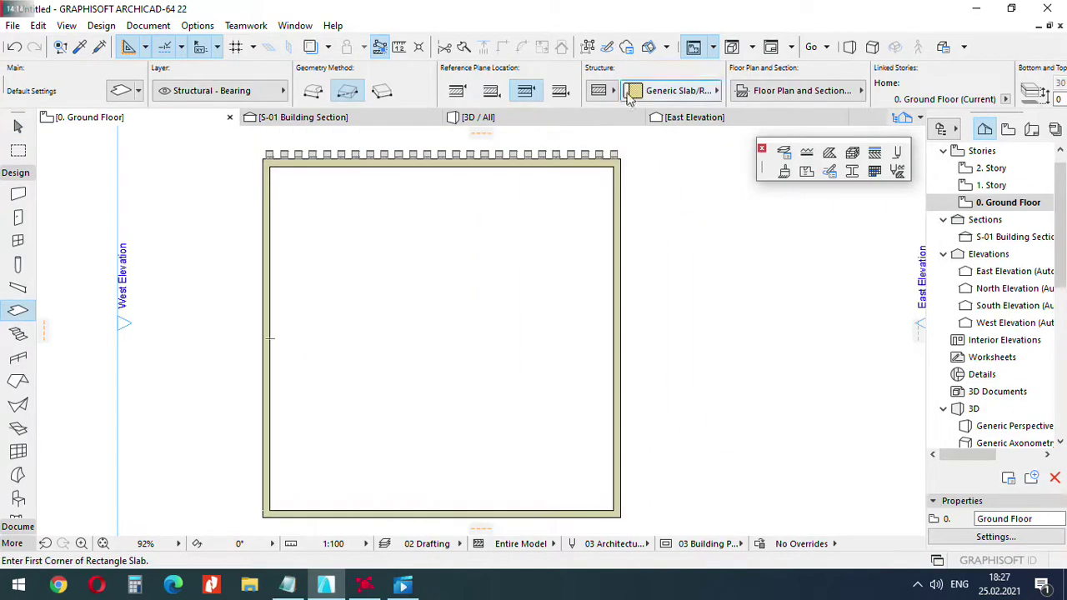
left_click(123, 91)
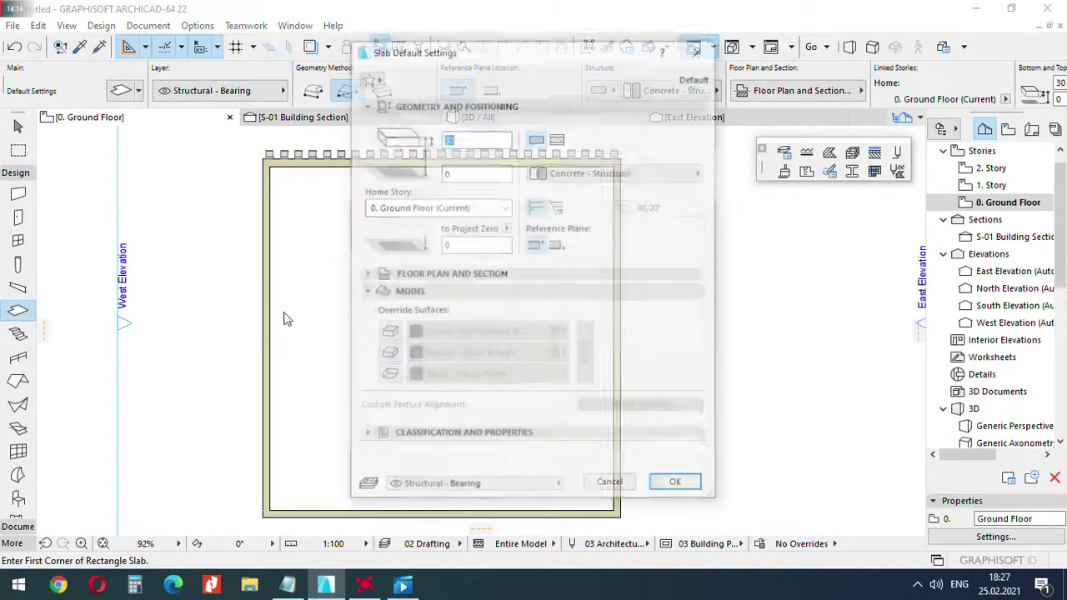
left_click(456, 337)
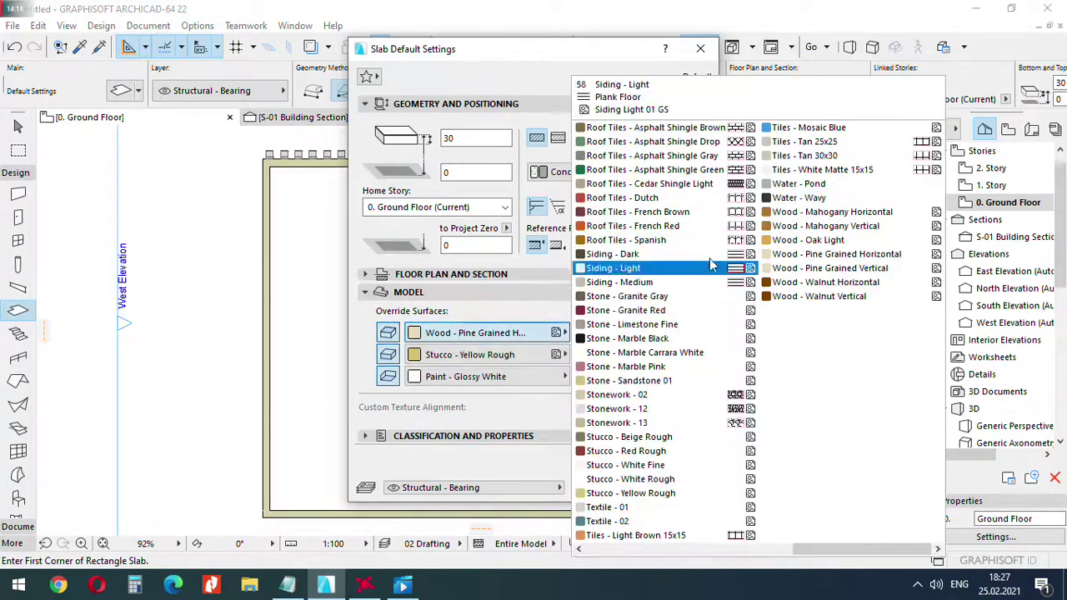
scroll(673, 227, "left", 5)
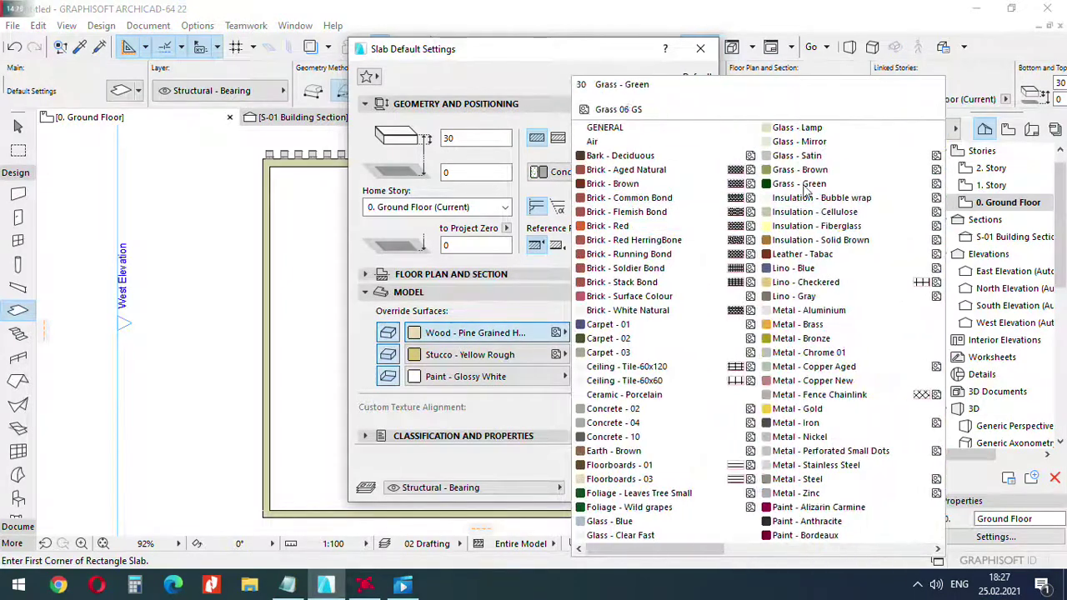
scroll(690, 276, "right", 3)
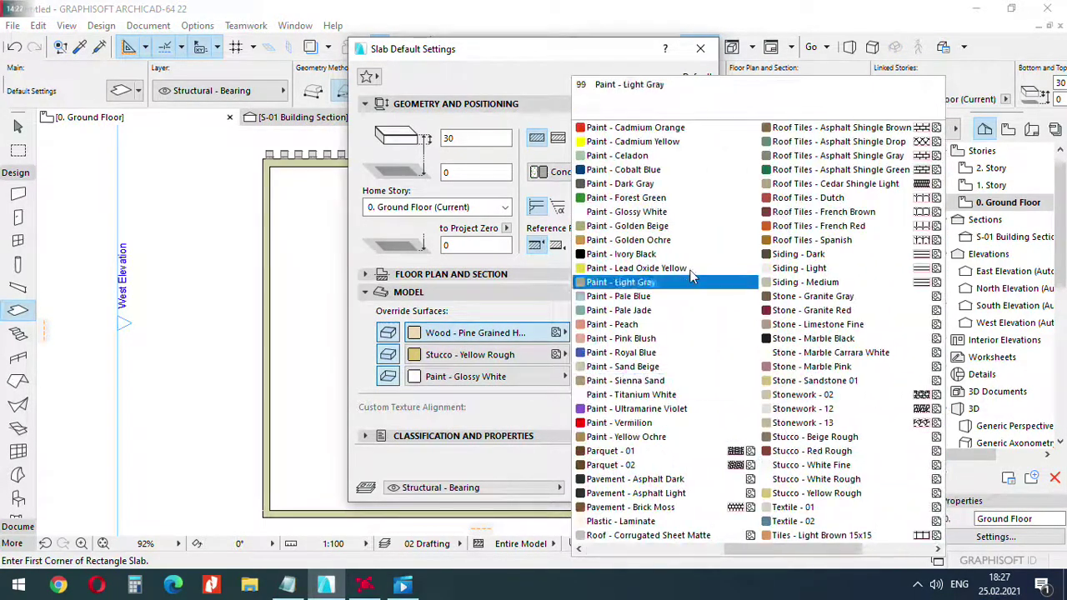
left_click(632, 212)
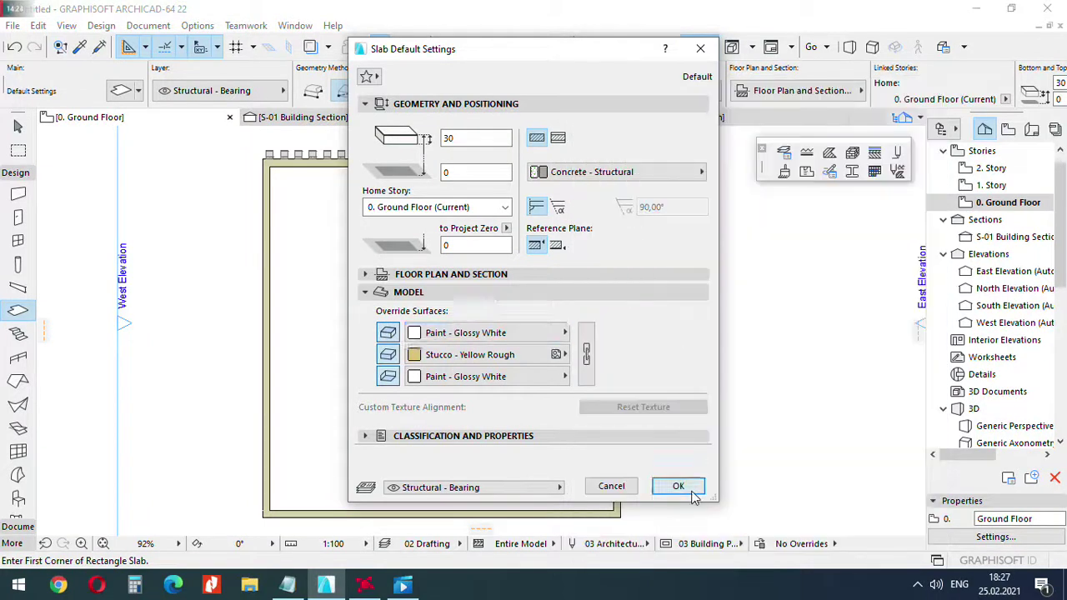
left_click(678, 486)
Draw a rectangular slab across the whole enclosure, between the opposite outer corners of the walls.
scroll(263, 158, "up", 3)
left_click(265, 151)
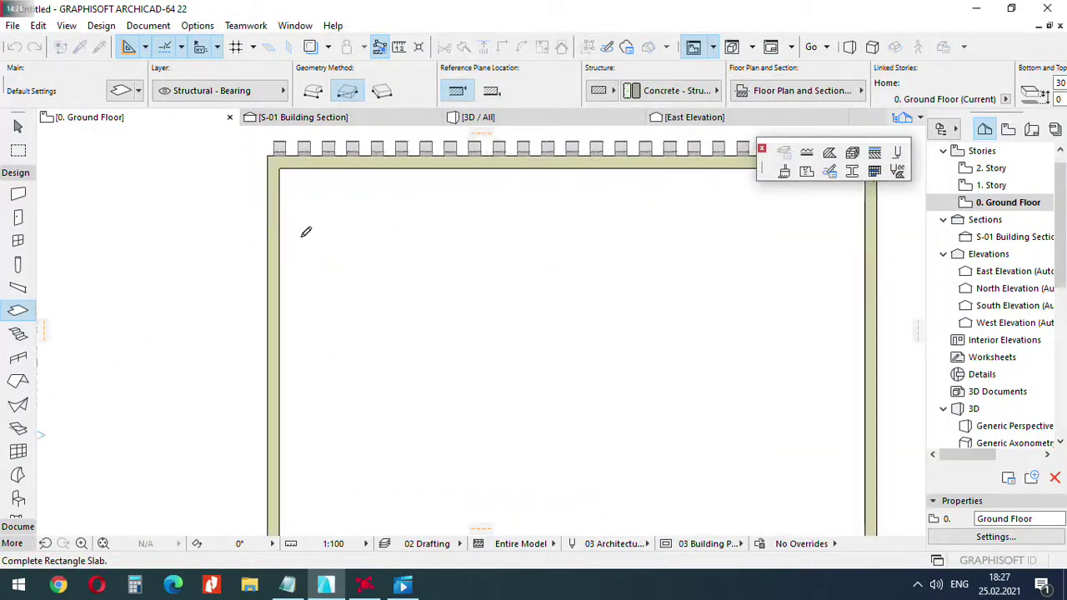
scroll(305, 231, "down", 4)
scroll(493, 372, "up", 2)
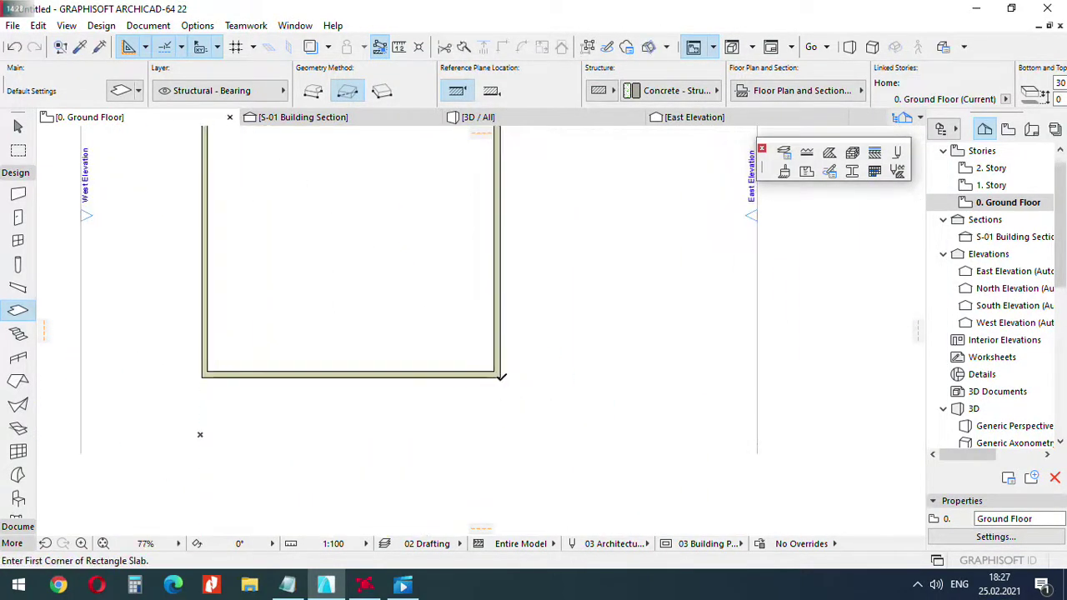
key("Escape")
Check the story heights and set the slab's elevation to 300.
left_click(416, 279)
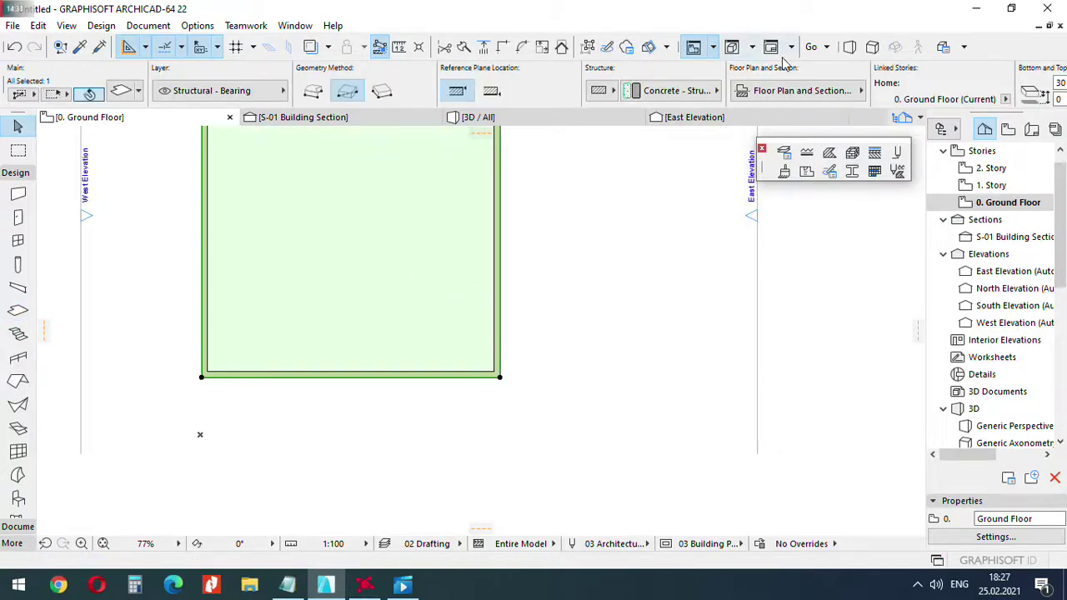
scroll(785, 78, "down", 2)
left_click(752, 292)
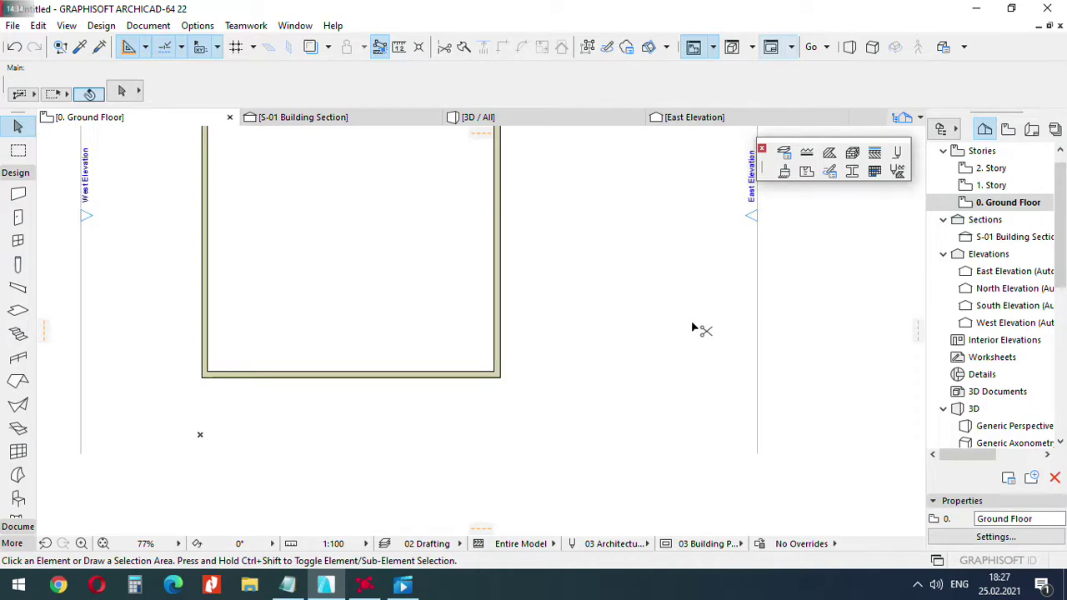
key("ctrl+7")
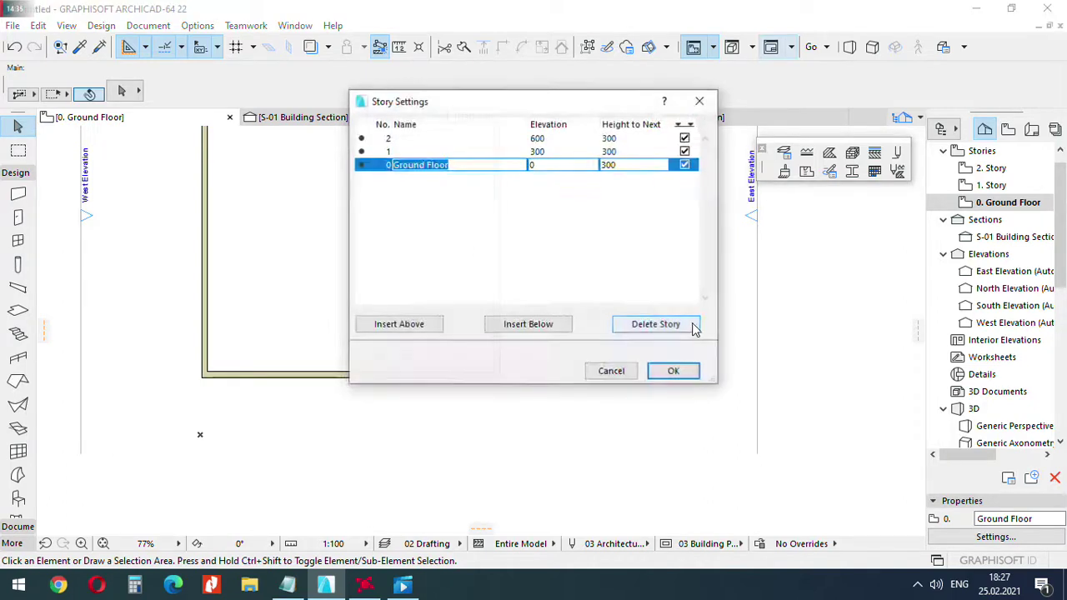
left_click(701, 101)
left_click(402, 234)
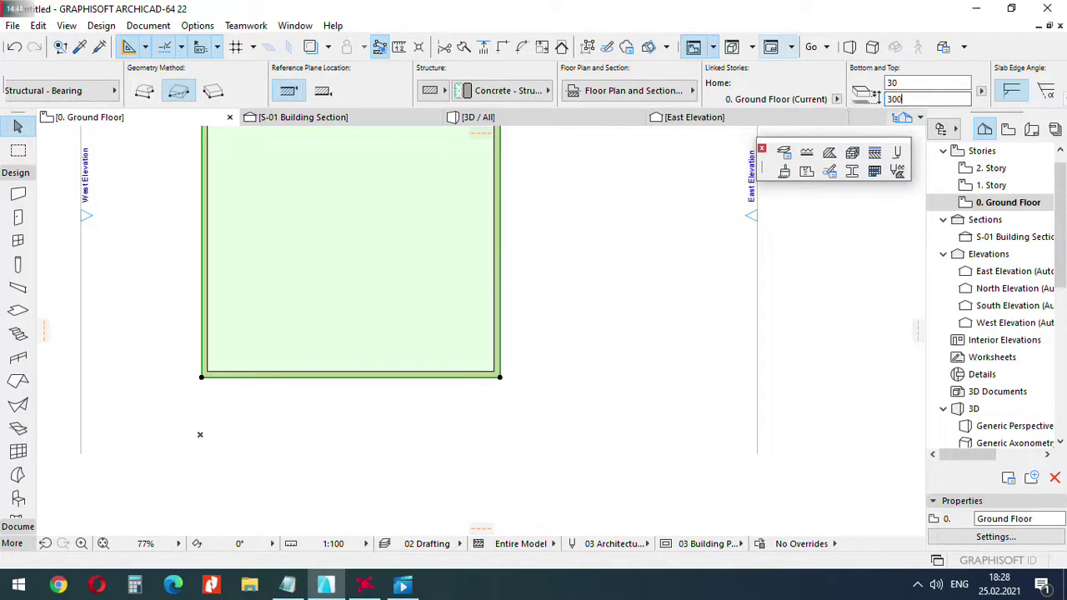
left_click(636, 150)
In 3D, match the raised slab's edge surface to the Paint - Glossy White of its top and bottom.
left_click(732, 48)
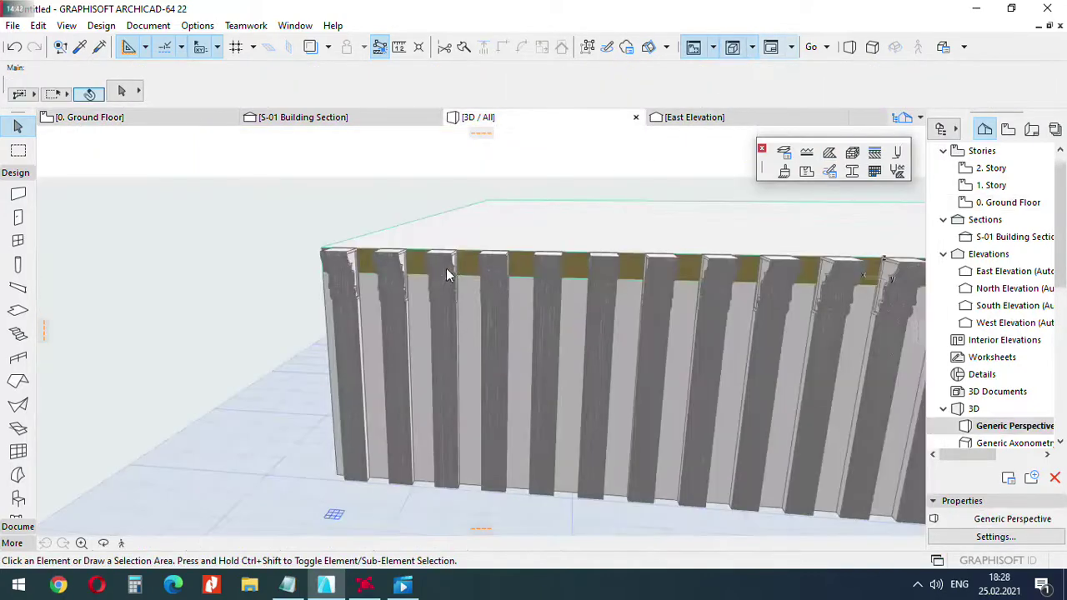
scroll(369, 263, "down", 1)
middle_click_drag(523, 268, 483, 270)
scroll(561, 269, "up", 5)
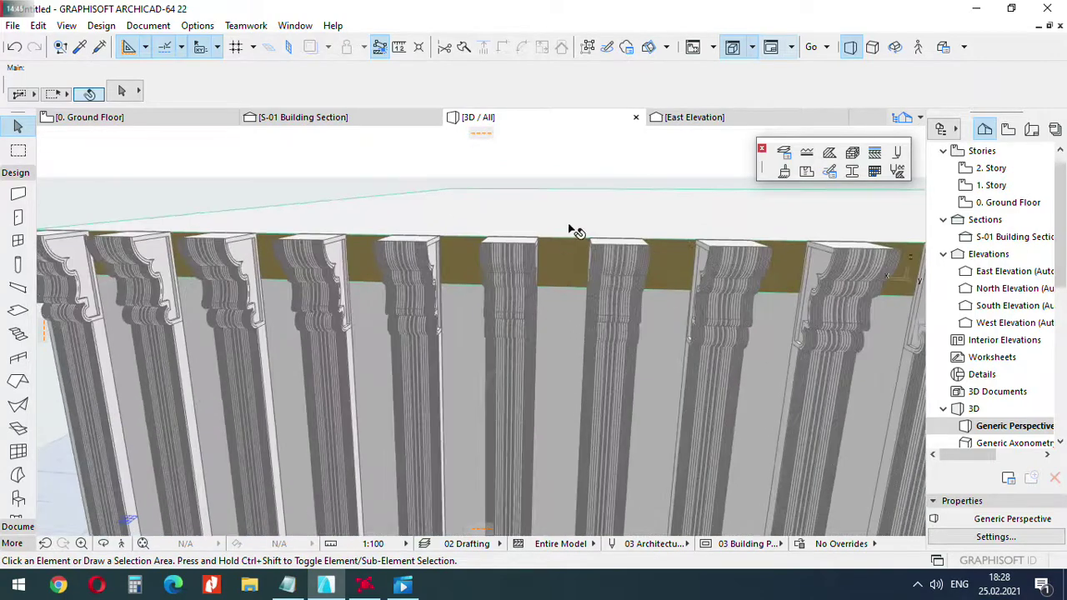
left_click(575, 230)
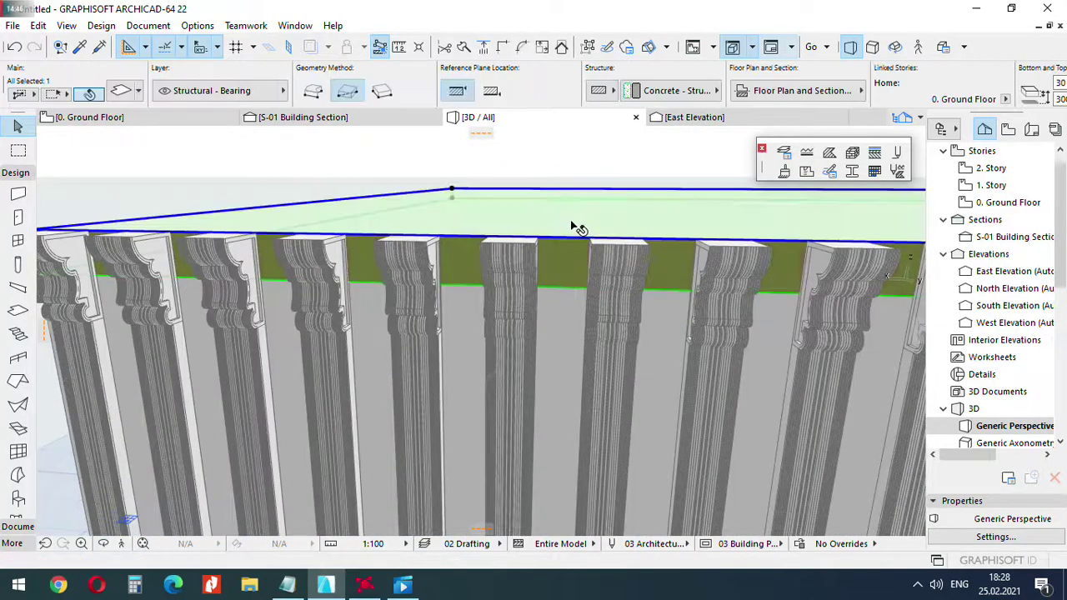
left_click(122, 92)
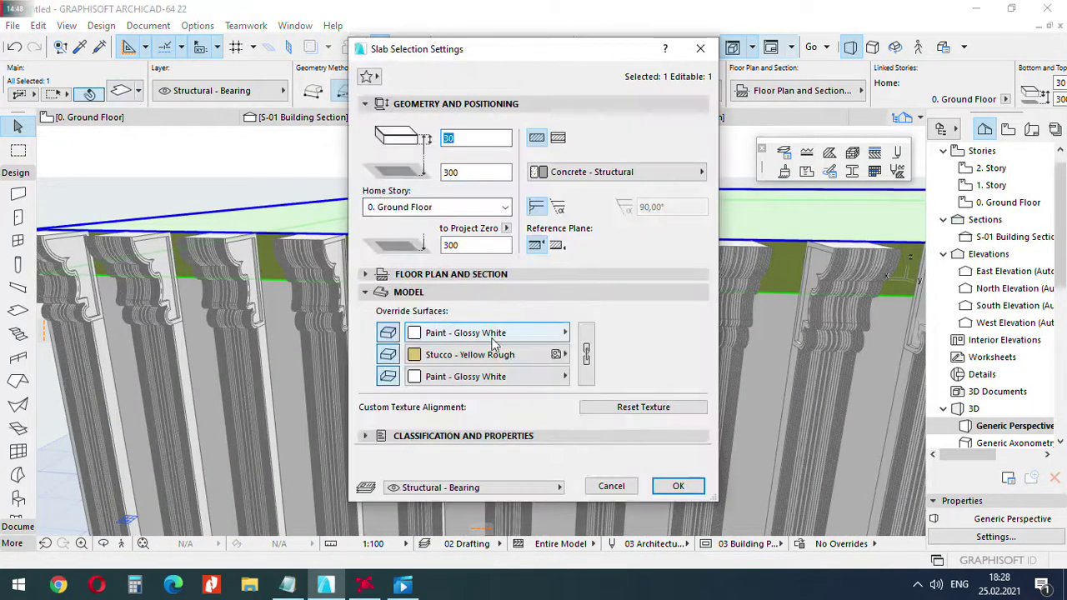
left_click(677, 486)
scroll(540, 253, "down", 5)
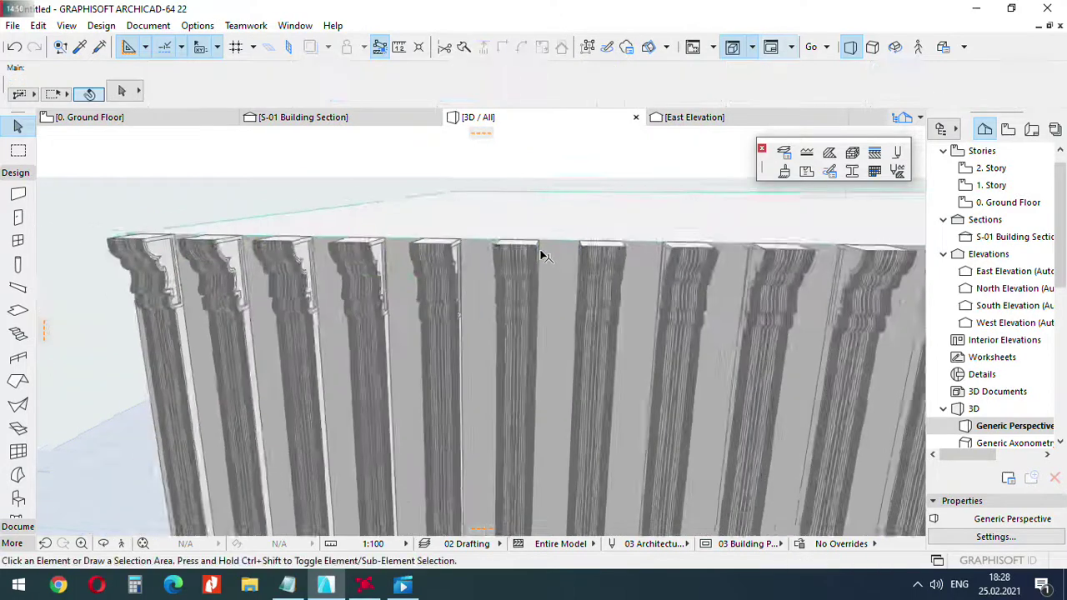
Set the cut line pen and uncut line pen of the top slab to 161.
left_click(561, 223)
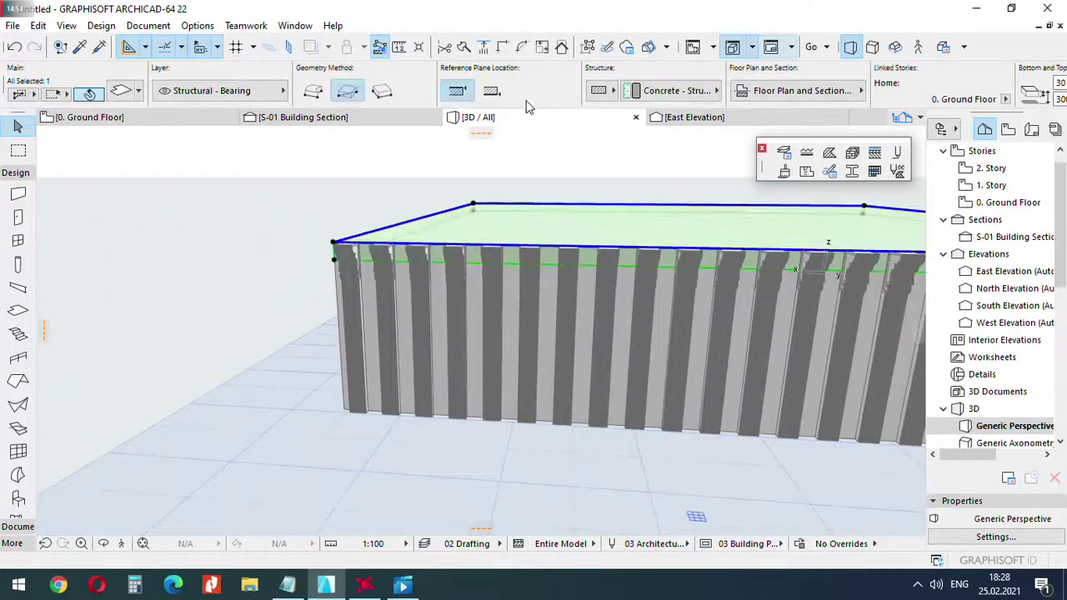
left_click(781, 95)
left_click(695, 137)
left_click(699, 153)
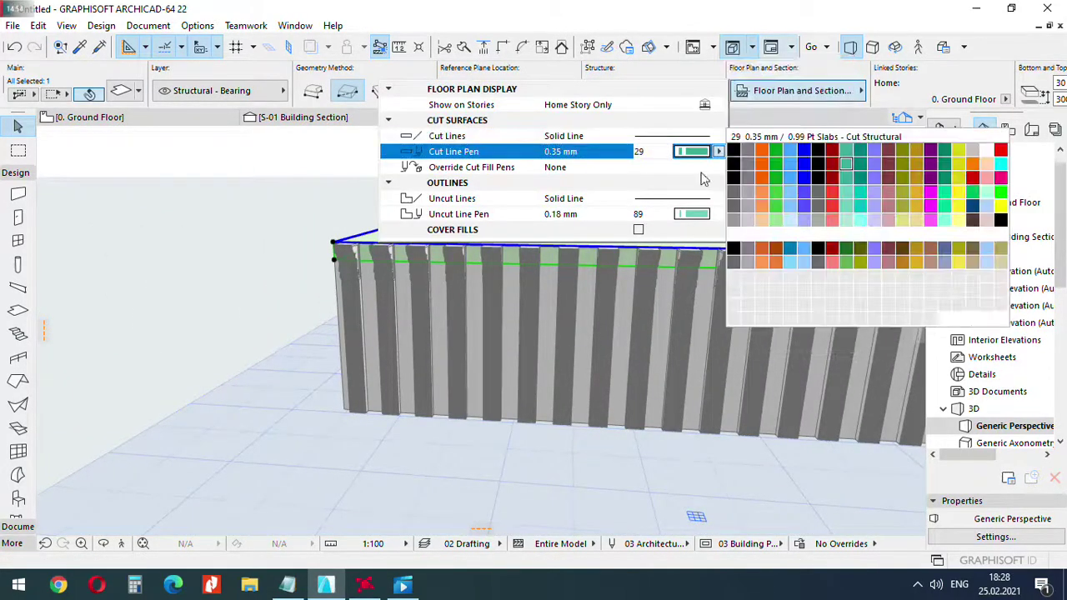
left_click(735, 265)
left_click(697, 219)
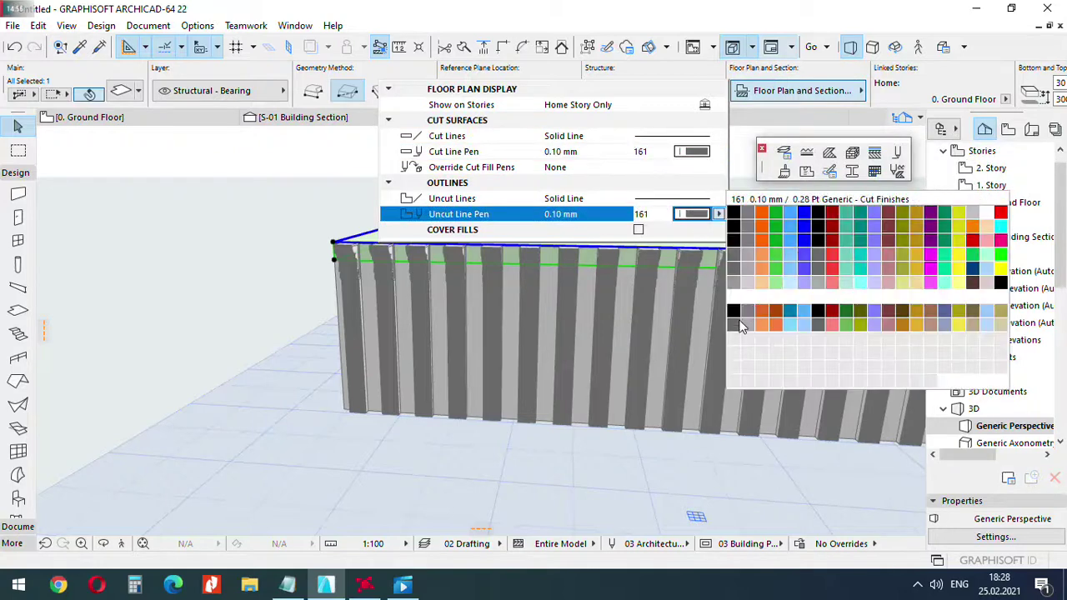
left_click(740, 325)
left_click(708, 152)
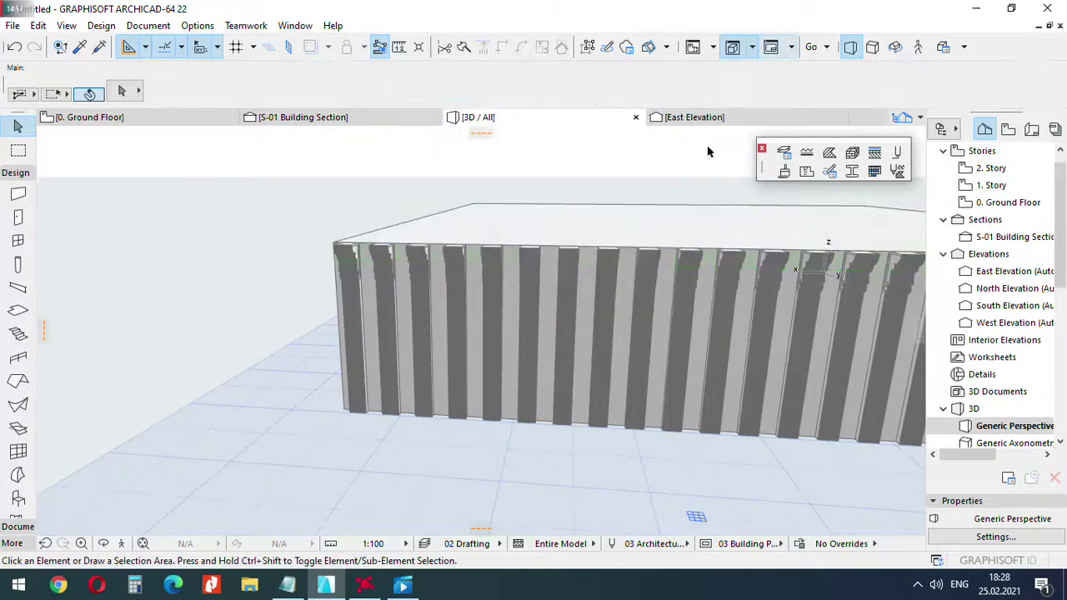
On the ground floor plan, create a morph from the cornice profile outline beneath the reference image using the Magic Wand.
left_click(895, 48)
left_click_drag(422, 284, 500, 243)
scroll(393, 251, "up", 1)
key("F2")
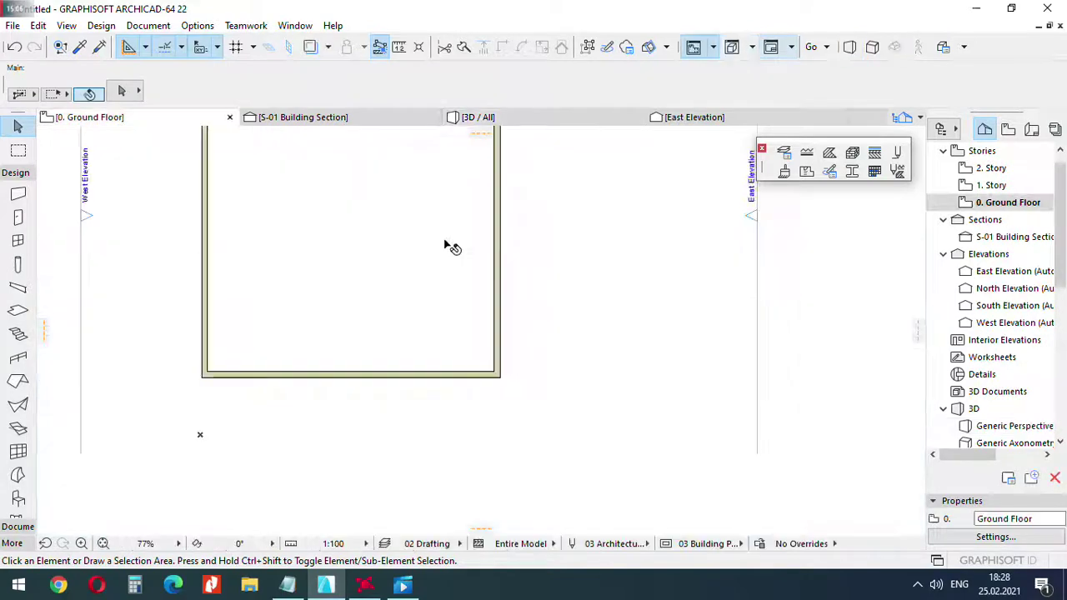
scroll(445, 247, "down", 5)
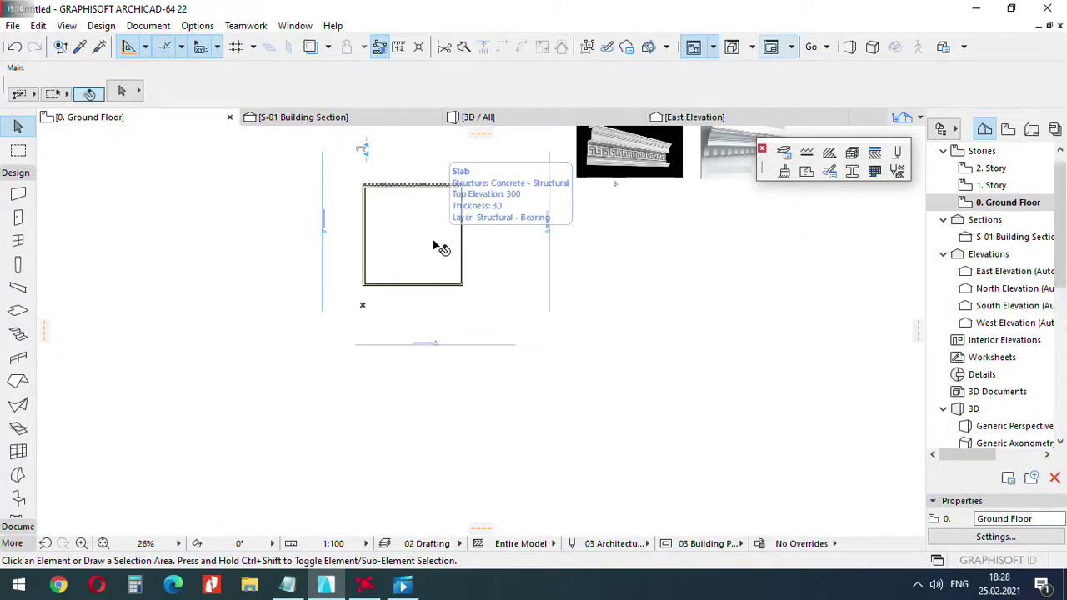
scroll(433, 246, "down", 4)
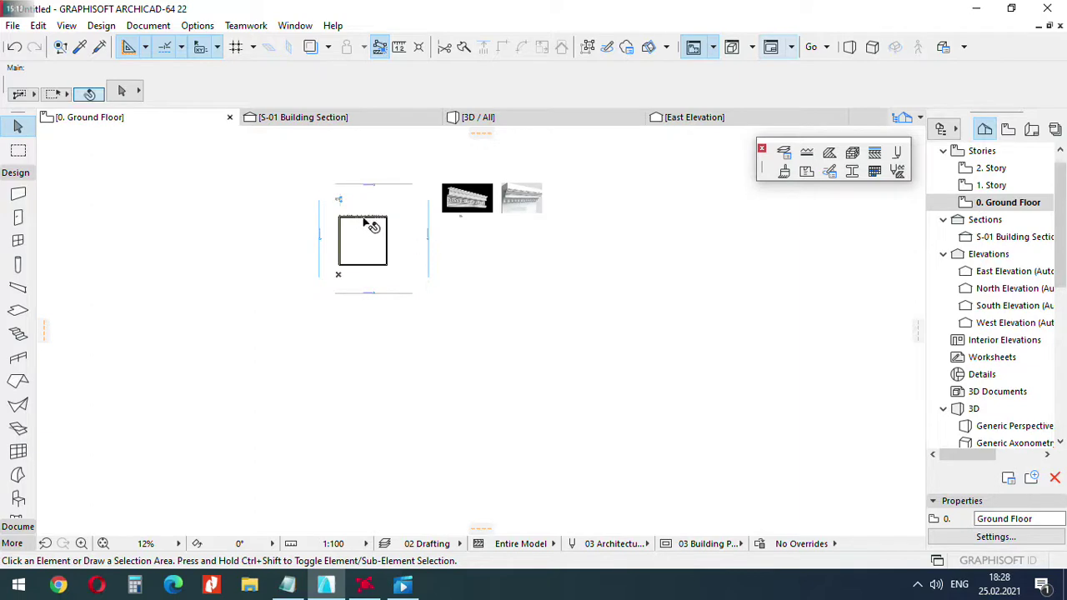
scroll(470, 209, "up", 20)
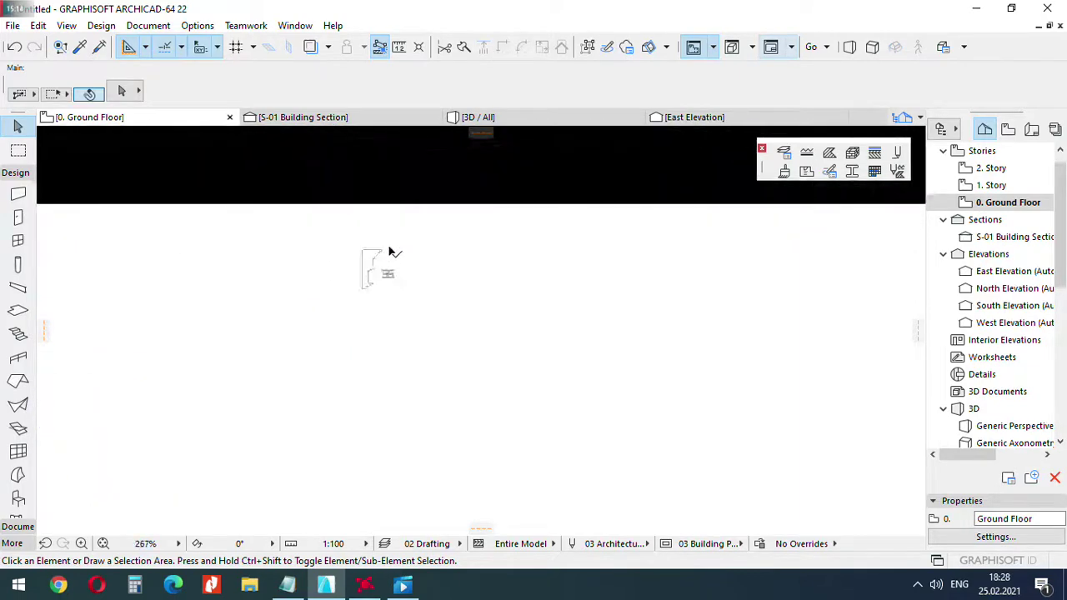
scroll(371, 296, "up", 1)
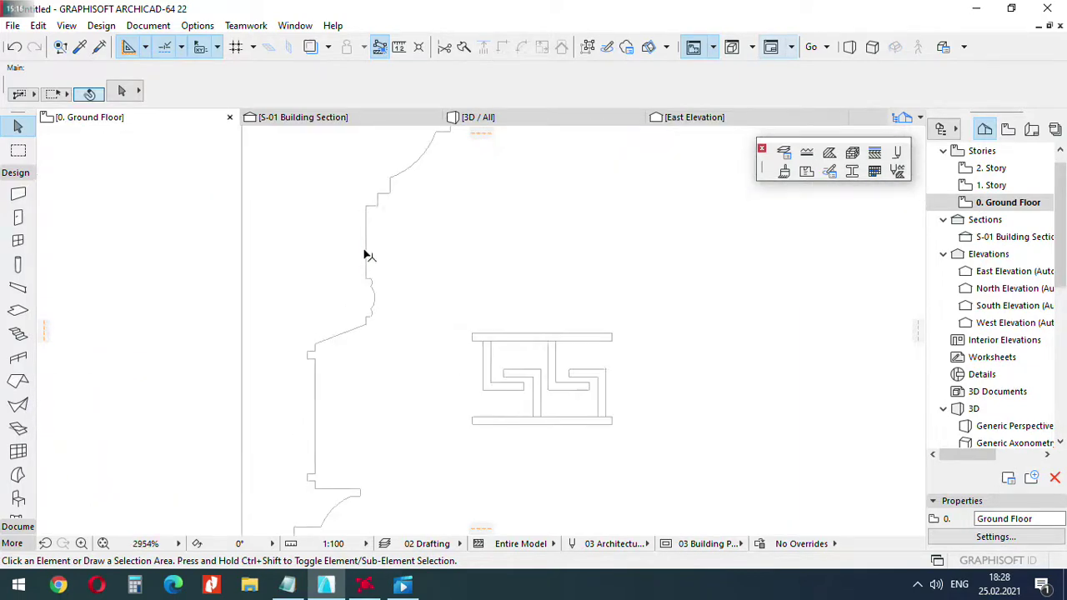
left_click(369, 280)
scroll(371, 261, "down", 2)
left_click(17, 474)
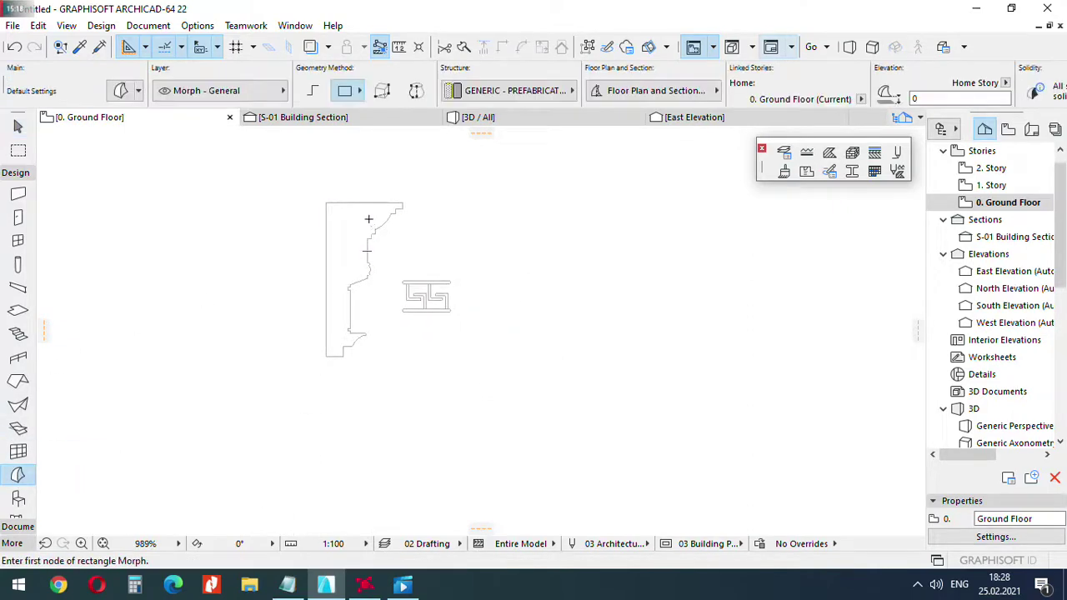
left_click(347, 229)
key("Escape")
left_click(345, 254)
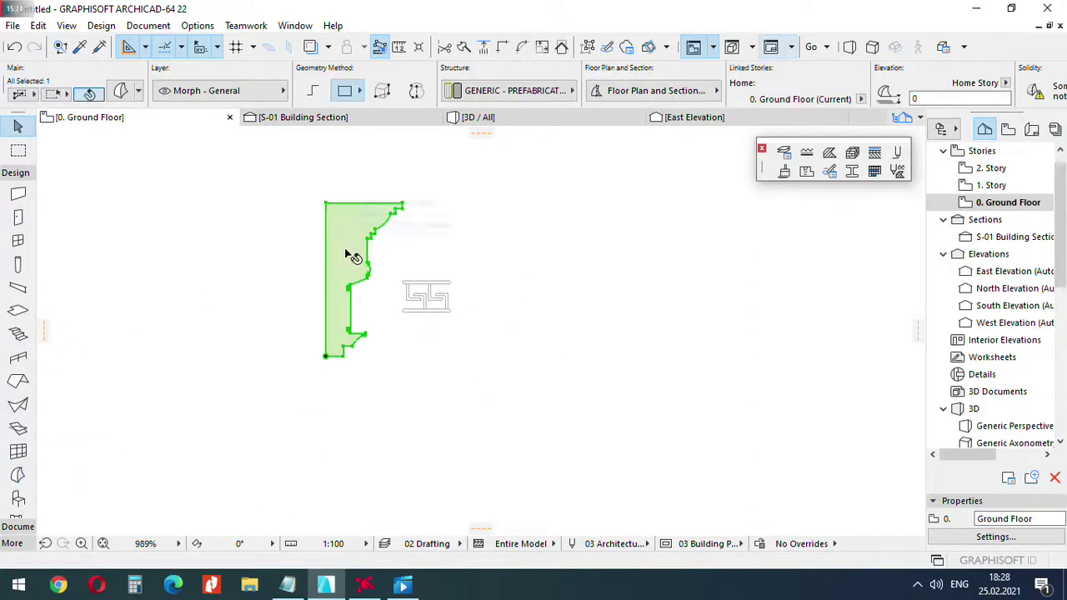
Move the cornice profile morph away from the reference image to just outside the enclosure's lower-right corner.
scroll(349, 256, "up", 2)
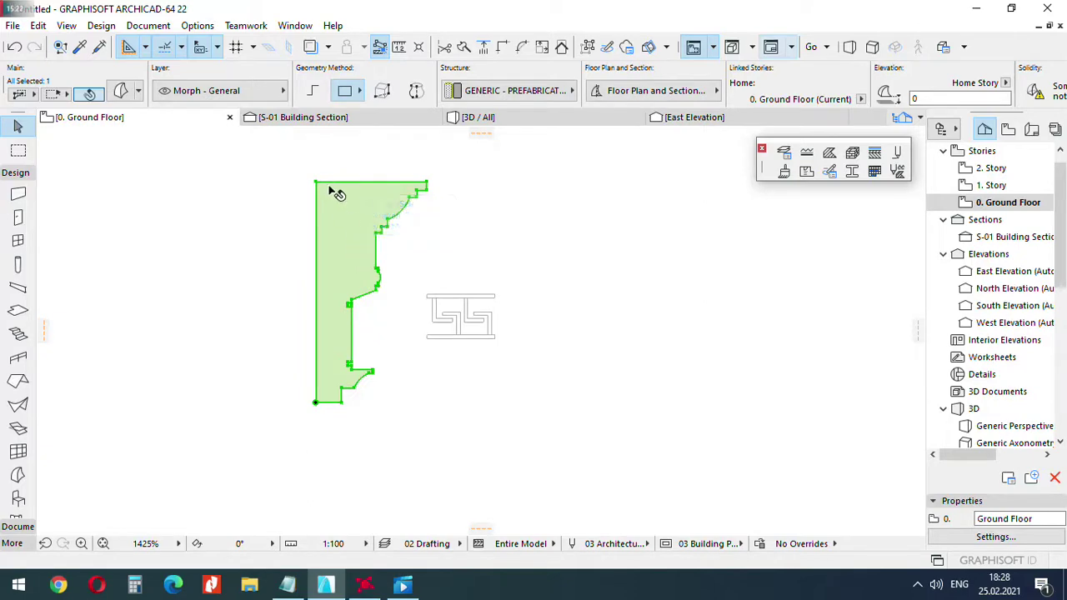
key("Escape")
scroll(363, 250, "down", 10)
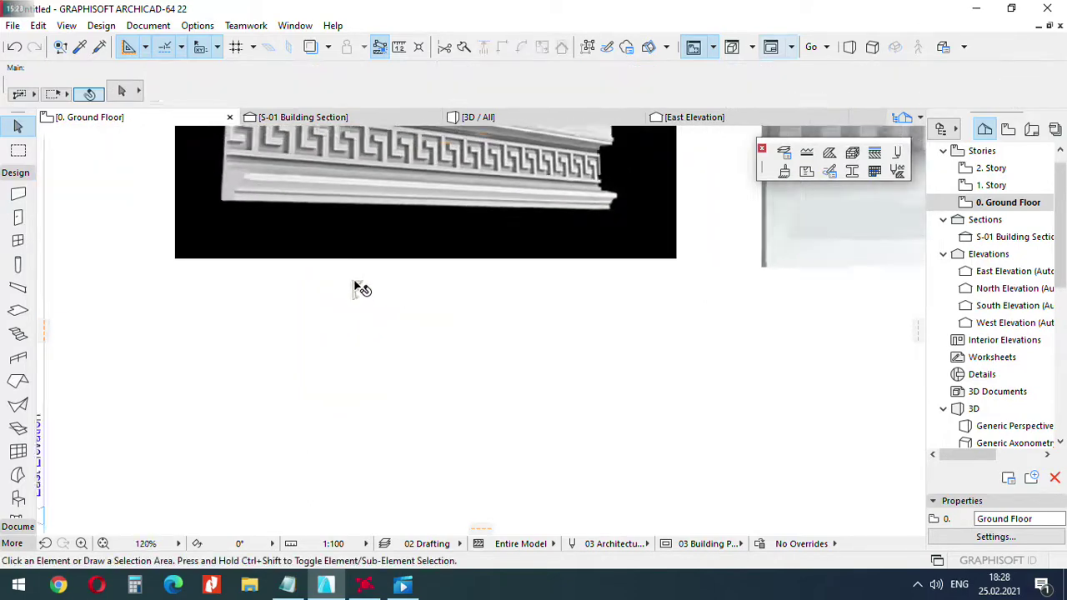
scroll(317, 250, "up", 3)
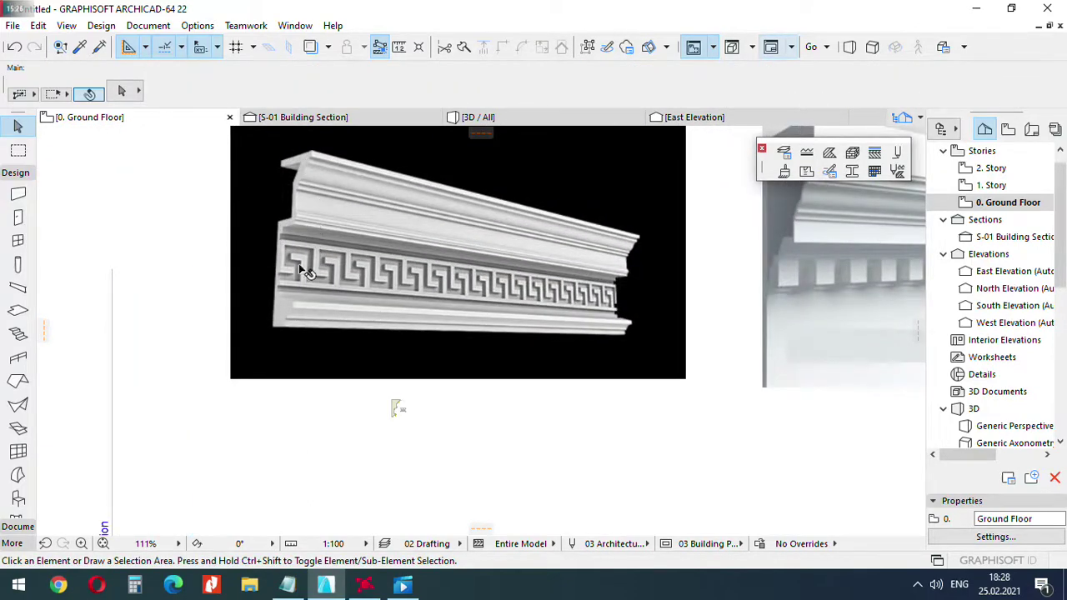
scroll(394, 412, "up", 9)
left_click(380, 344)
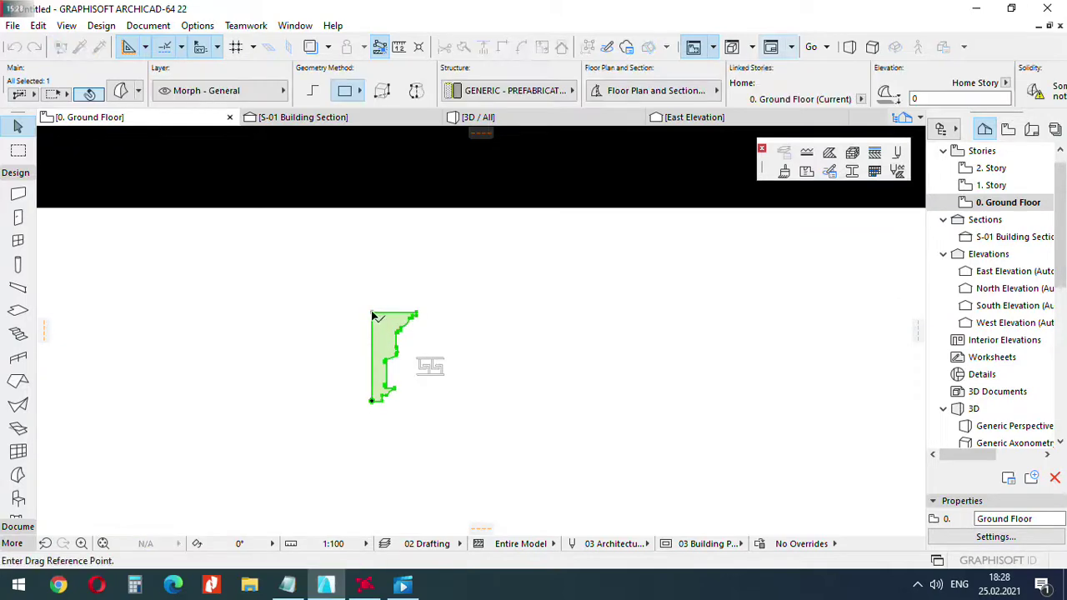
scroll(461, 271, "down", 8)
scroll(393, 336, "up", 3)
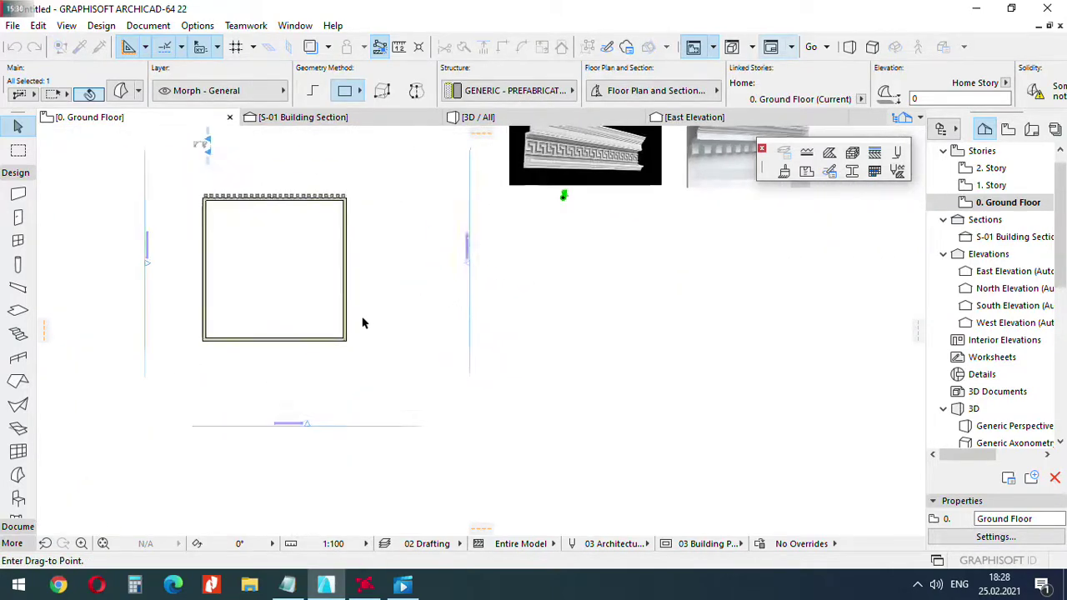
scroll(362, 326, "up", 5)
left_click(345, 327)
left_click(409, 350)
Move the S-01 section marker from above the enclosure to beside the cornice profile morph.
scroll(429, 378, "down", 5)
middle_click_drag(233, 248, 273, 307)
scroll(263, 218, "up", 6)
scroll(337, 300, "up", 3)
left_click(365, 262)
key("ctrl+d")
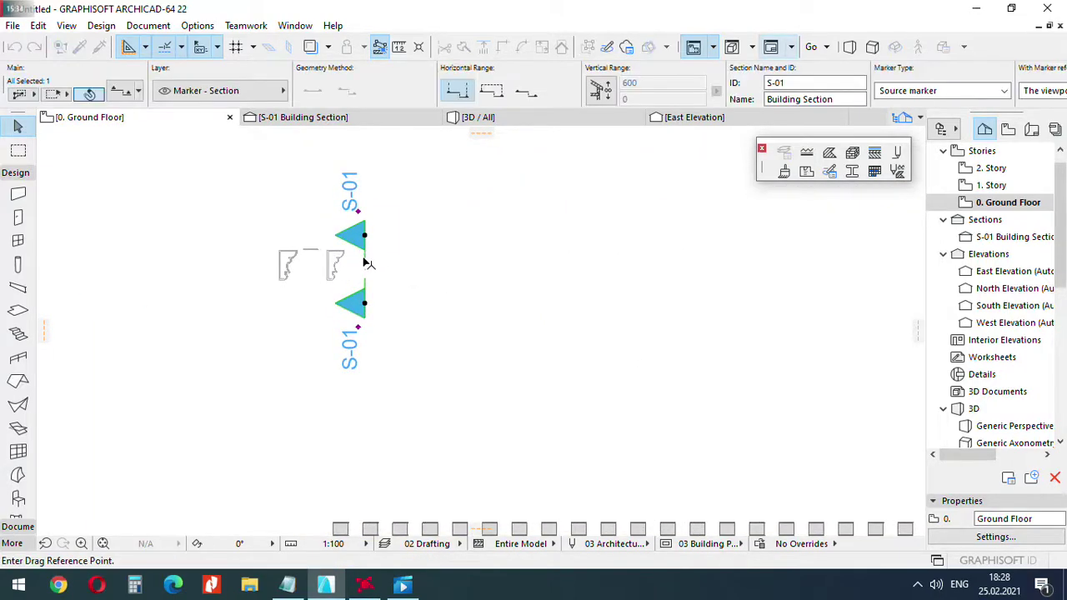
left_click(365, 259)
scroll(391, 198, "down", 10)
scroll(452, 338, "up", 3)
middle_click_drag(452, 337, 406, 286)
scroll(500, 275, "up", 2)
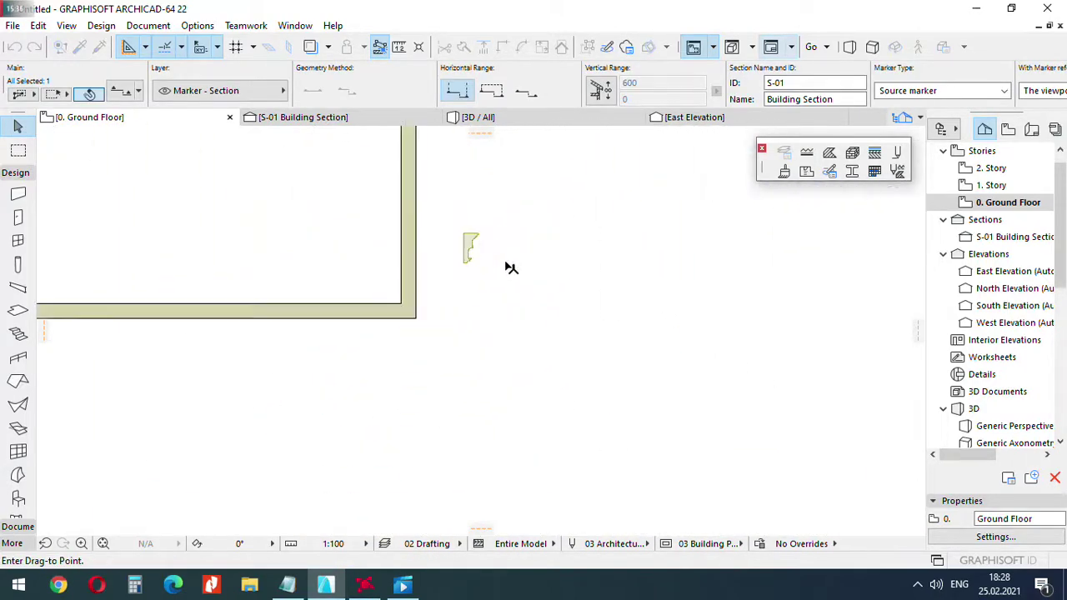
Move the cornice profile morph and S-01 section marker together straight down, clear of the enclosure's lower wall.
left_click(469, 252, "shift")
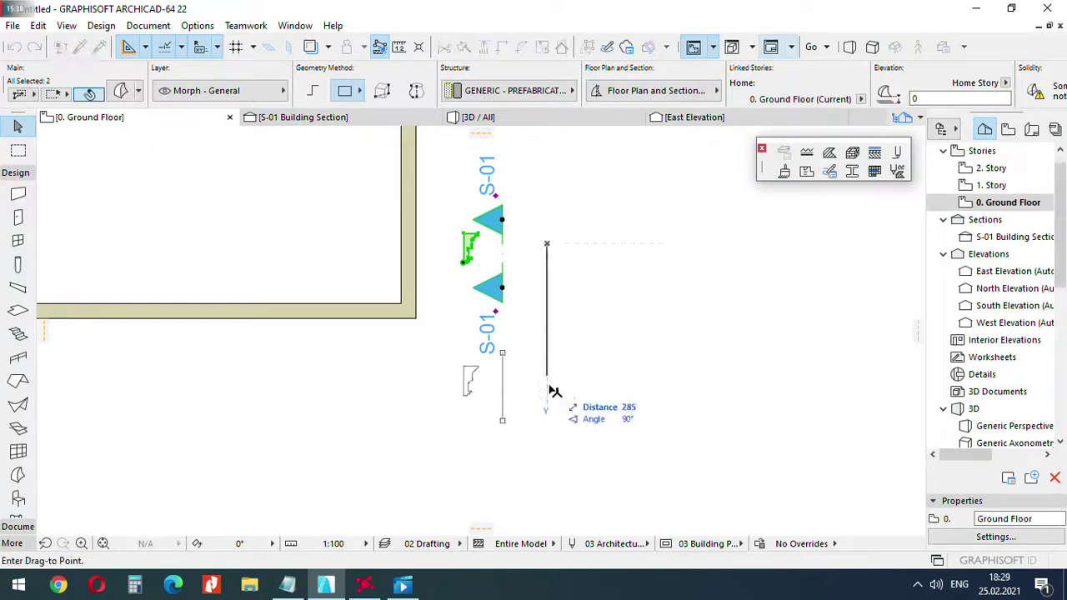
middle_click_drag(549, 386, 532, 278)
left_click(529, 354)
left_click(557, 386)
scroll(458, 375, "up", 2)
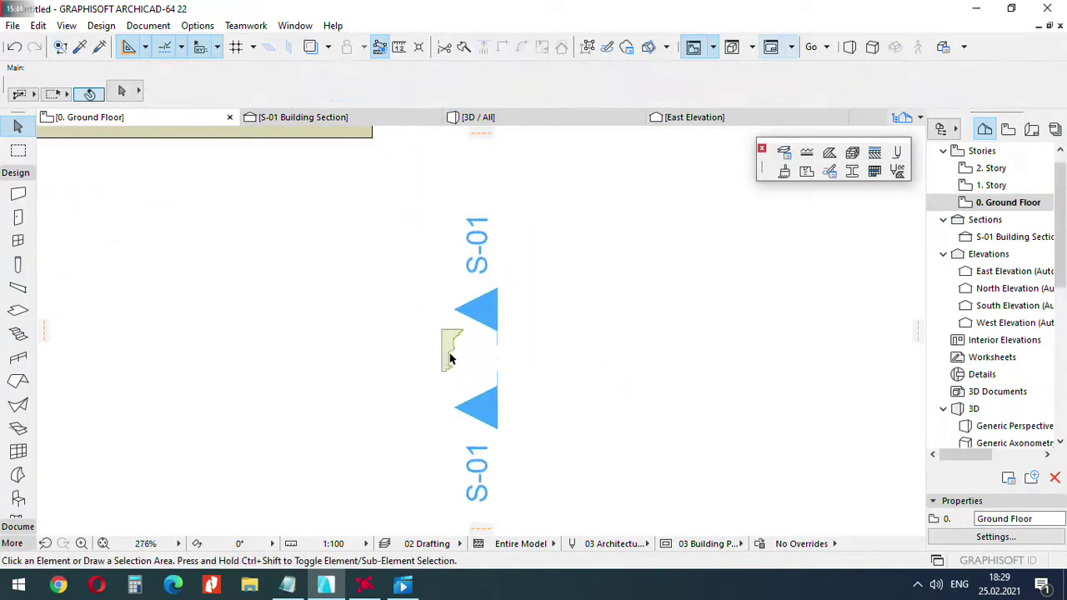
scroll(445, 350, "down", 3)
scroll(446, 339, "up", 5)
scroll(446, 339, "down", 4)
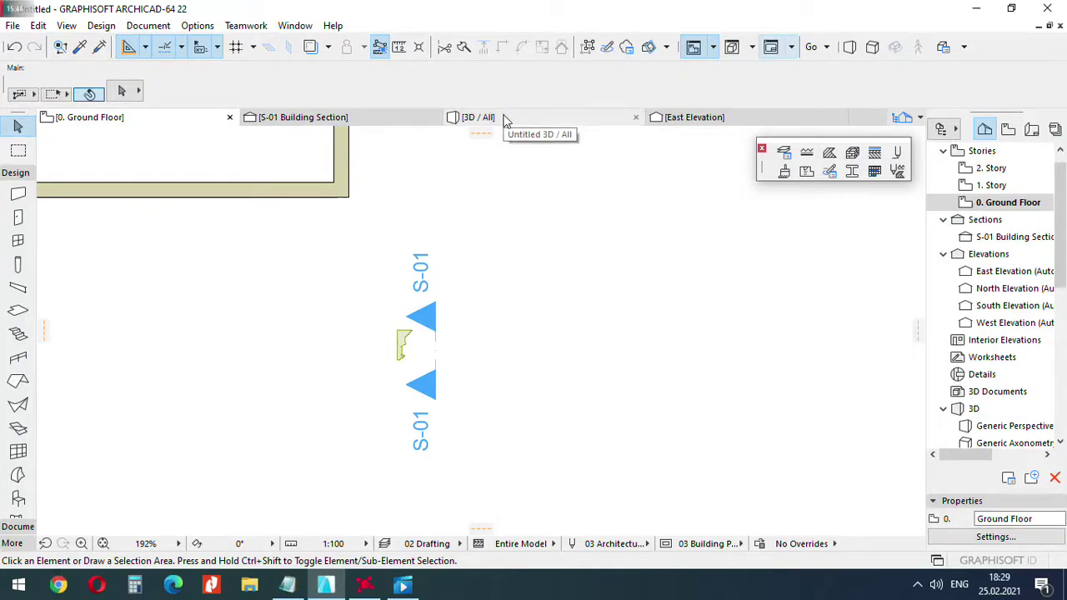
In the S-01 building section, rotate the flat cornice profile morph about its left end to stand upright.
double_click(1002, 240)
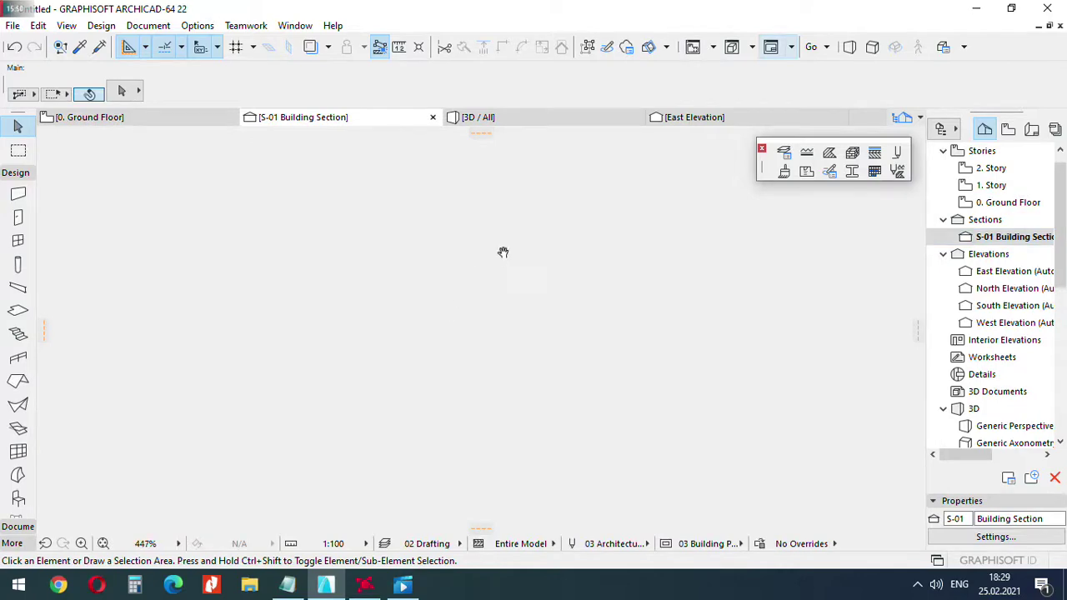
scroll(503, 252, "down", 3)
scroll(506, 496, "up", 10)
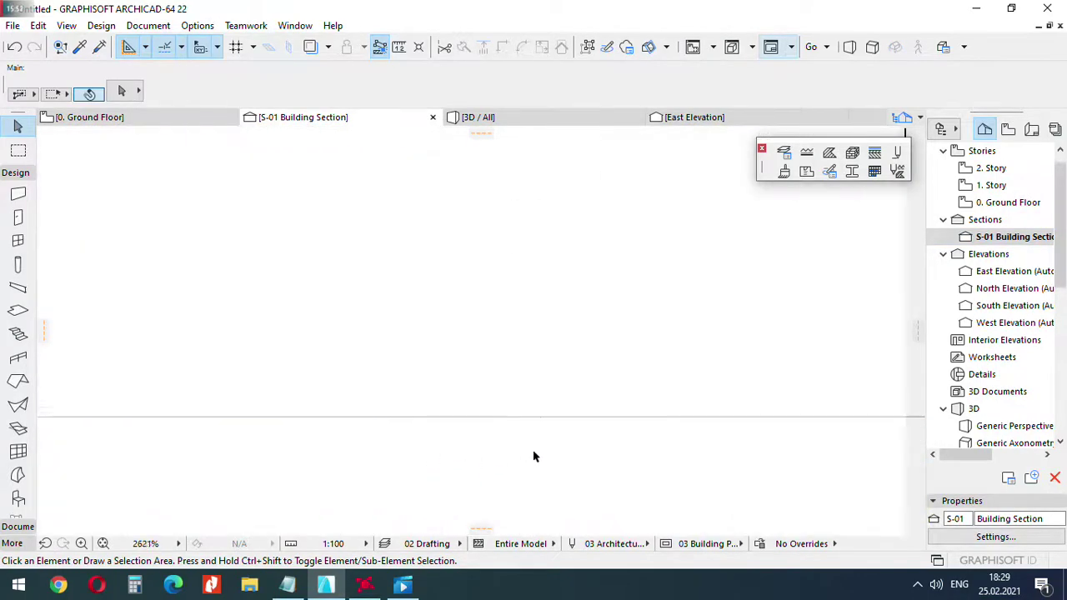
left_click(580, 408)
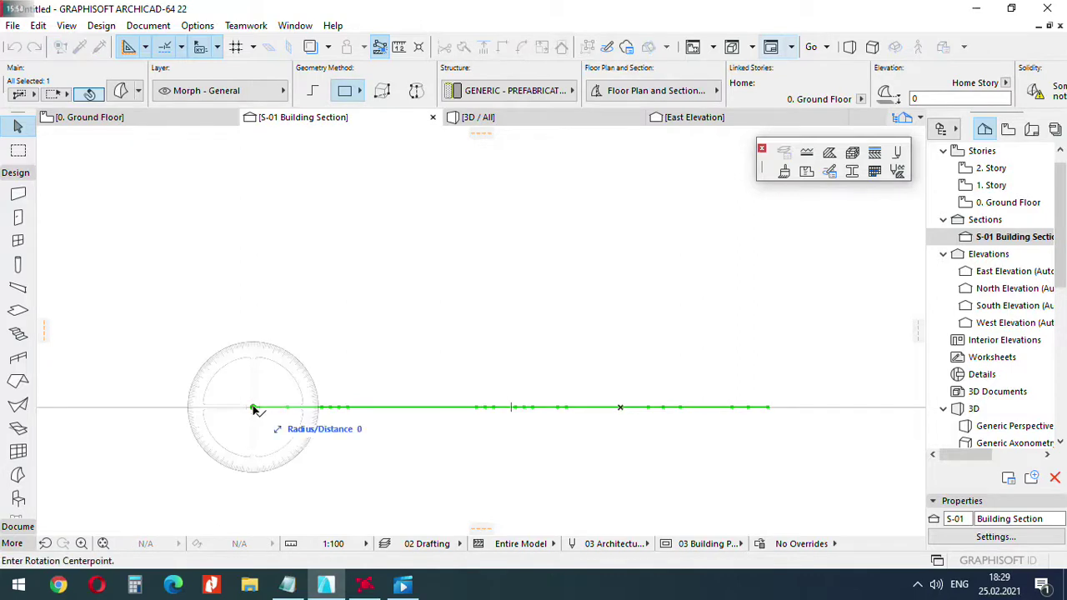
left_click(255, 275)
left_click(326, 260)
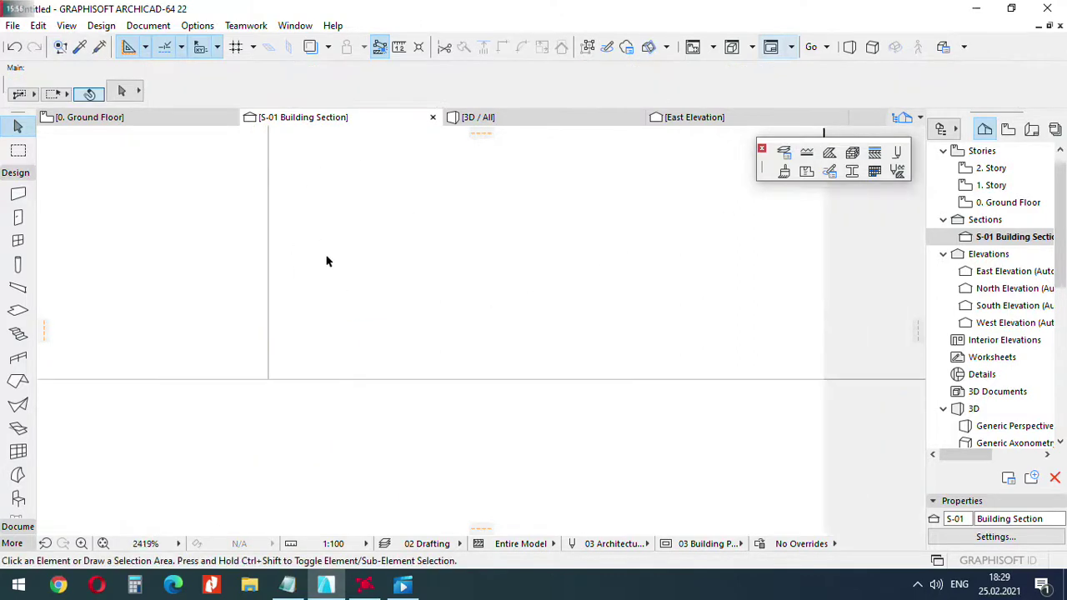
In the 3D view, set the upright cornice profile morph's surface override to Paint - Glossy White.
left_click(522, 120)
scroll(431, 280, "up", 10)
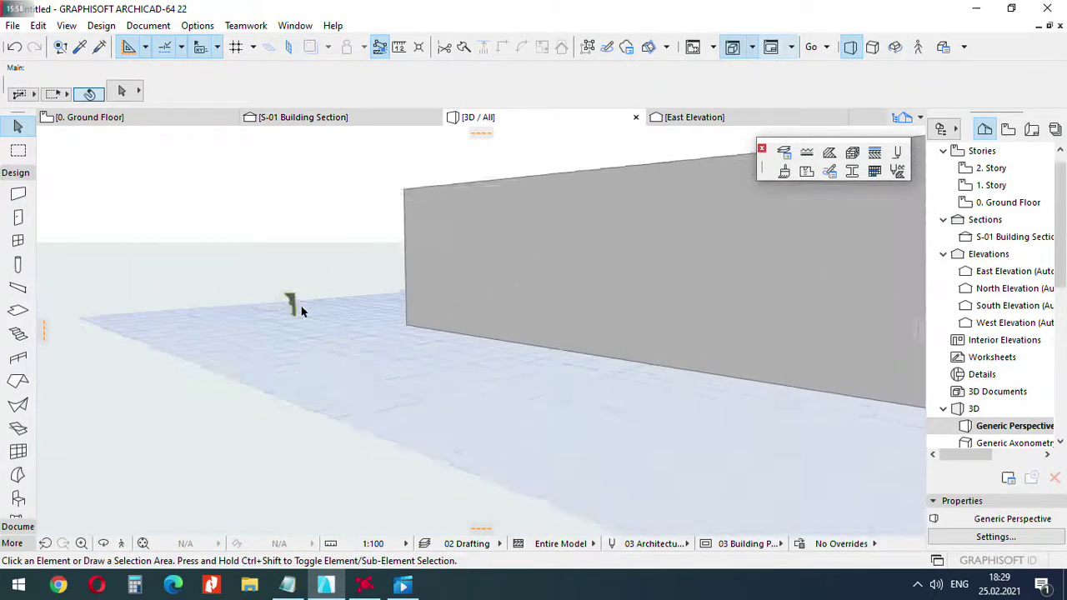
left_click(283, 288)
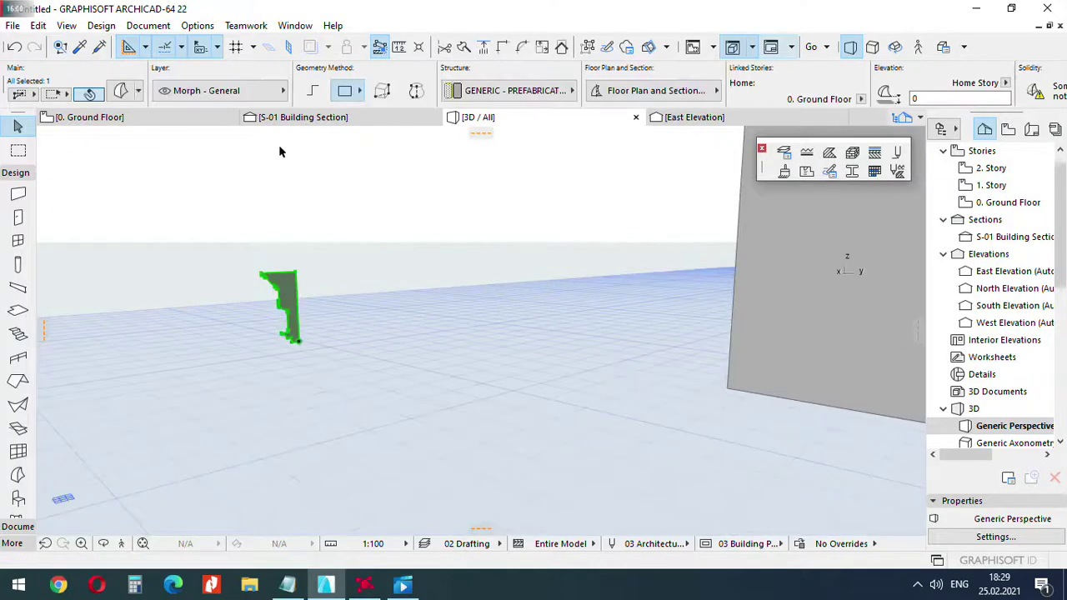
left_click(120, 91)
left_click(459, 337)
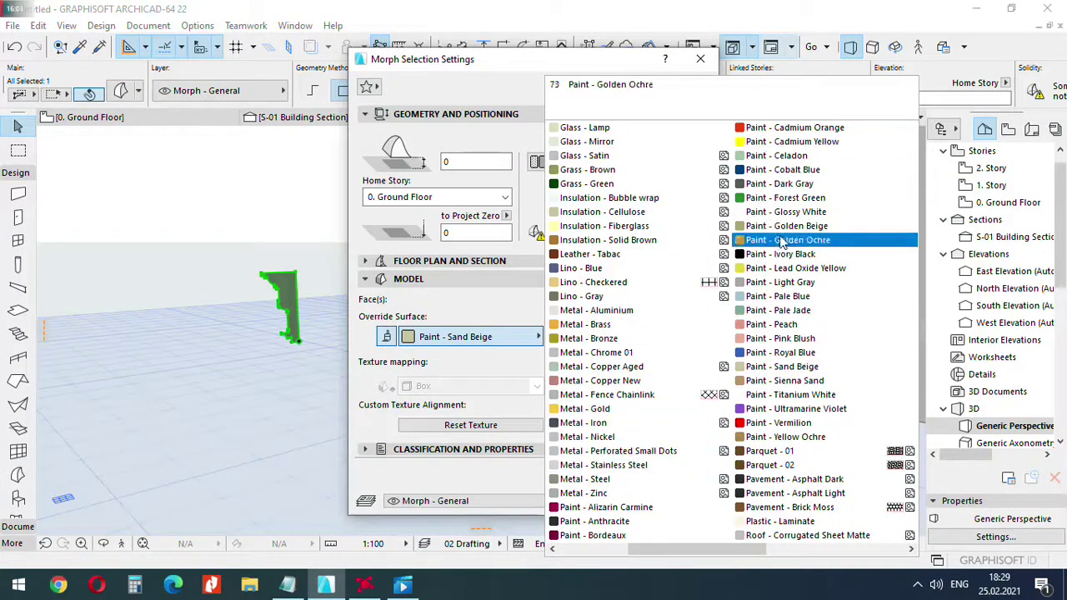
left_click(792, 211)
left_click(678, 497)
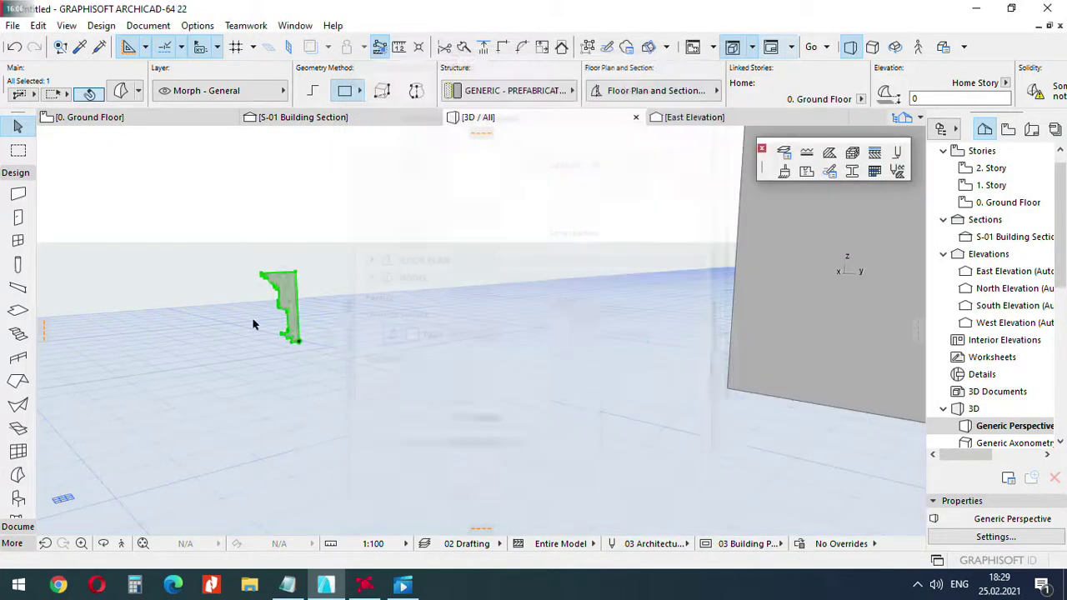
left_click(369, 312)
scroll(297, 305, "down", 2)
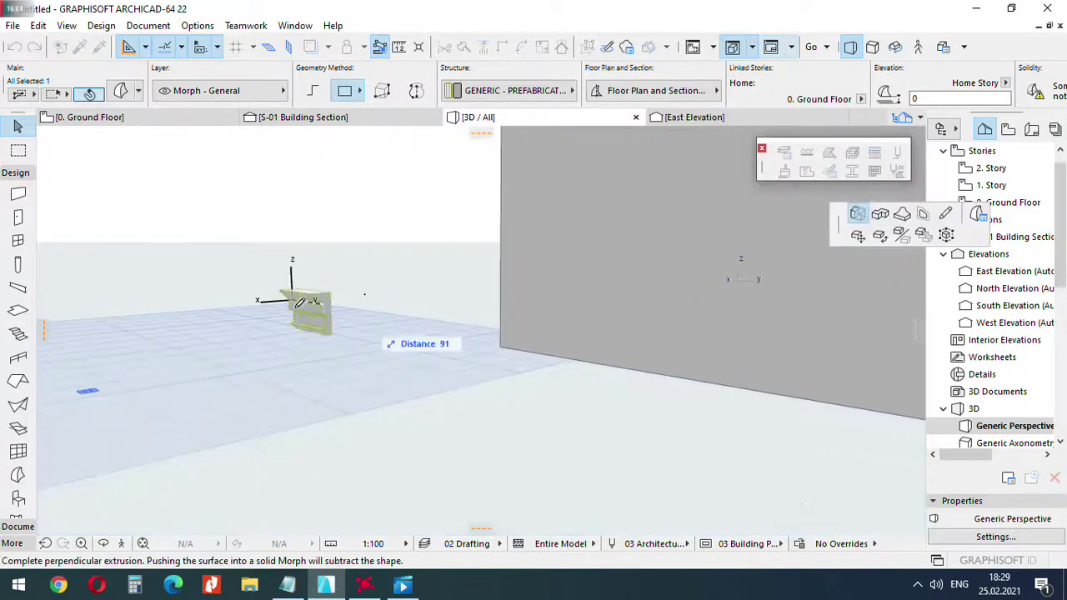
key("Escape")
key("Escape")
Extrude the cornice profile face perpendicularly toward the front into a long solid molding.
scroll(299, 306, "up", 1)
left_click(293, 300)
left_click(299, 306)
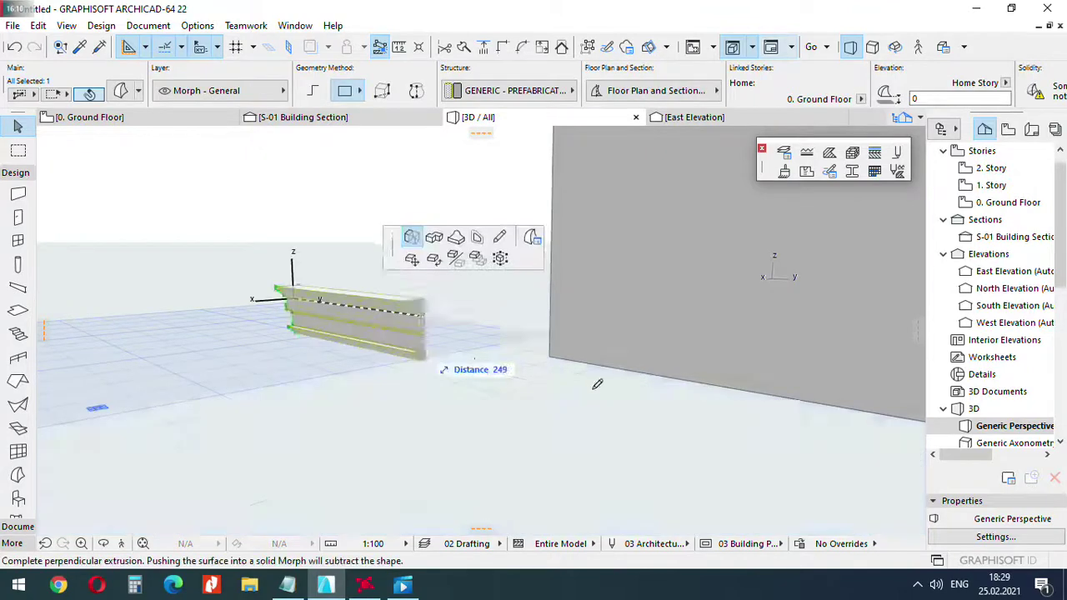
left_click(595, 409)
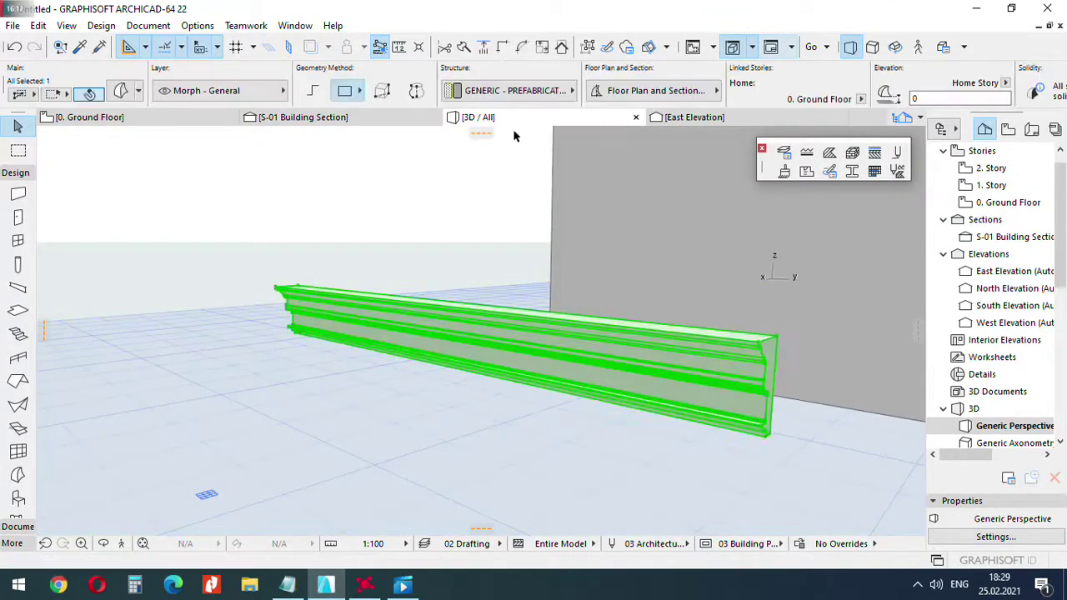
Set the cornice morph's cover fill, uncut line and cut line pens to 161, and return to the ground floor plan.
left_click(659, 92)
left_click(538, 324)
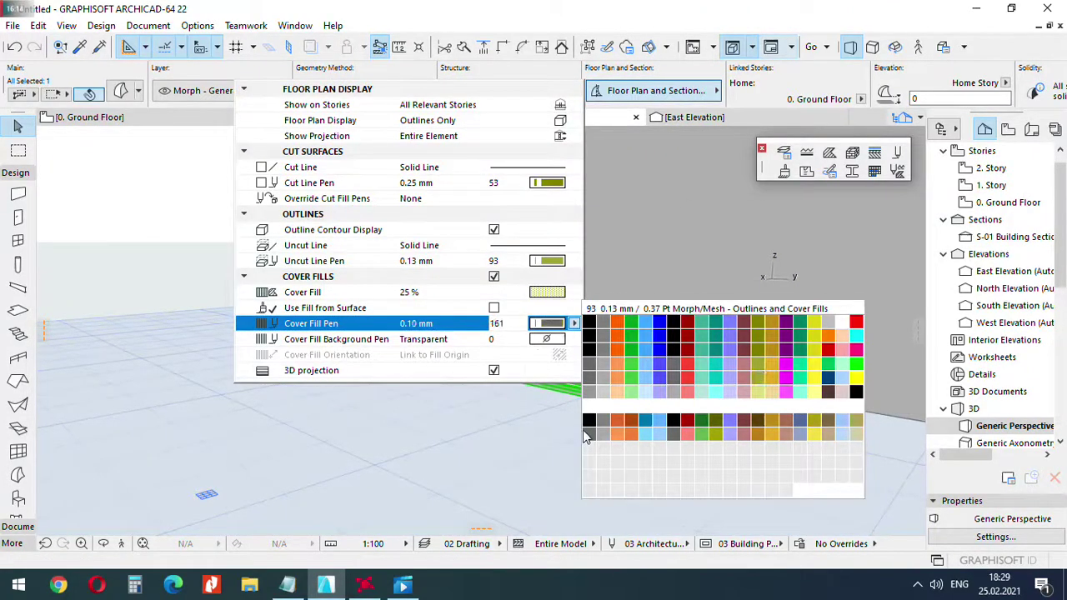
left_click(585, 437)
left_click(547, 261)
left_click(587, 375)
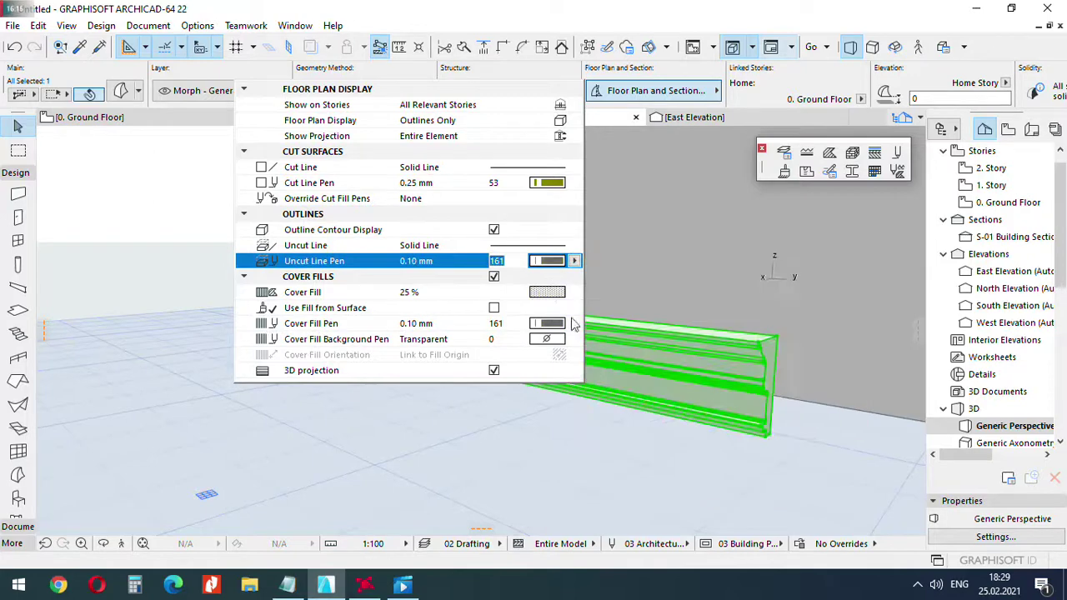
left_click(559, 187)
left_click(587, 297)
key("Escape")
key("Escape")
key("F2")
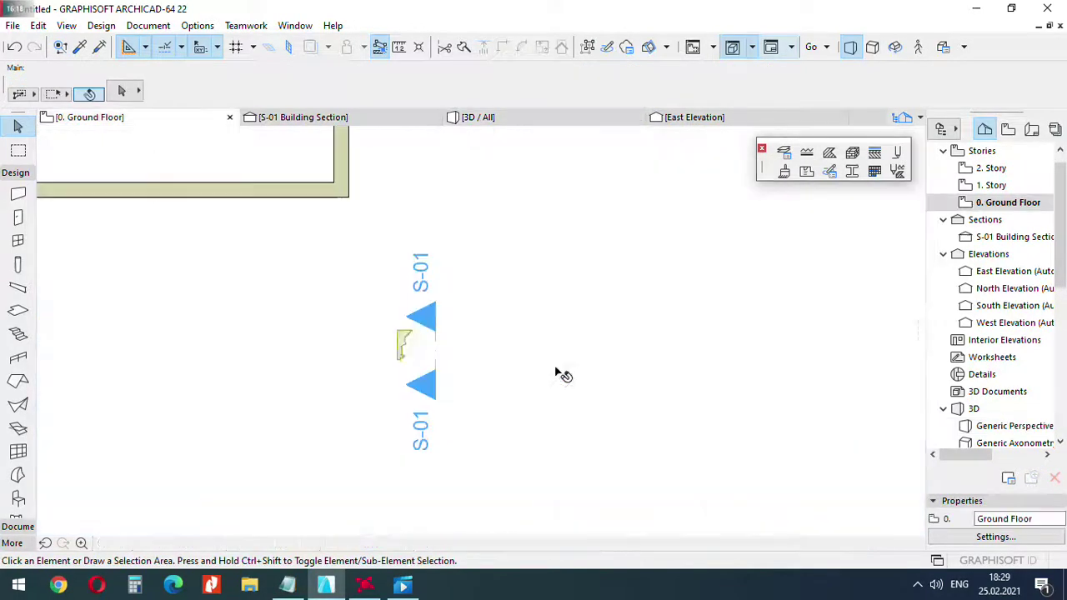
Move the cornice morph so its back lower end meets the southeast outer corner of the wall enclosure.
scroll(404, 346, "up", 4)
left_click(378, 398)
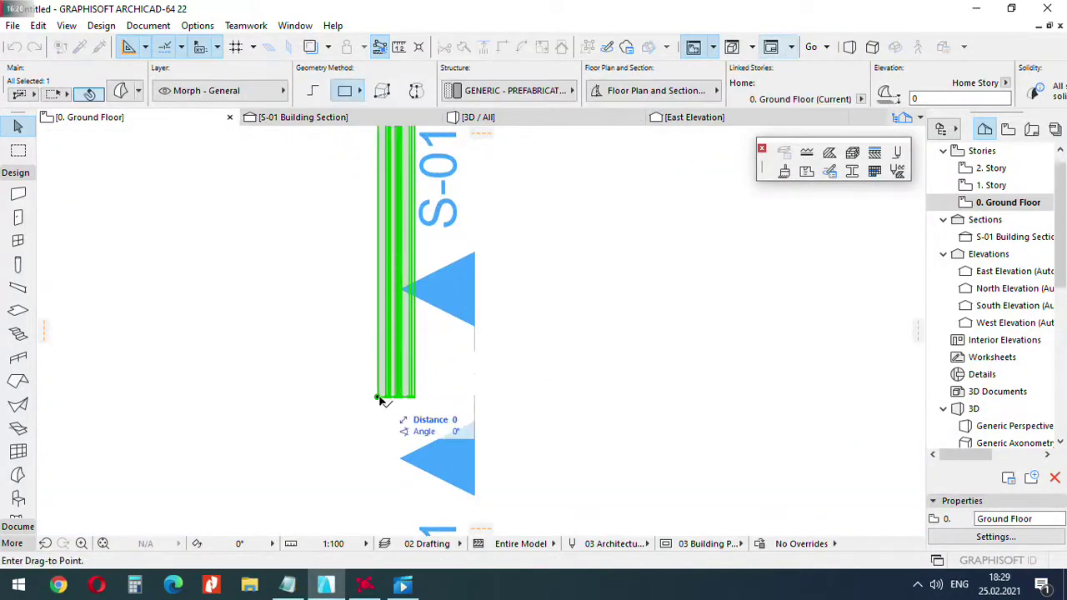
scroll(378, 397, "down", 3)
middle_click_drag(385, 249, 473, 397)
scroll(389, 311, "up", 4)
left_click(414, 298)
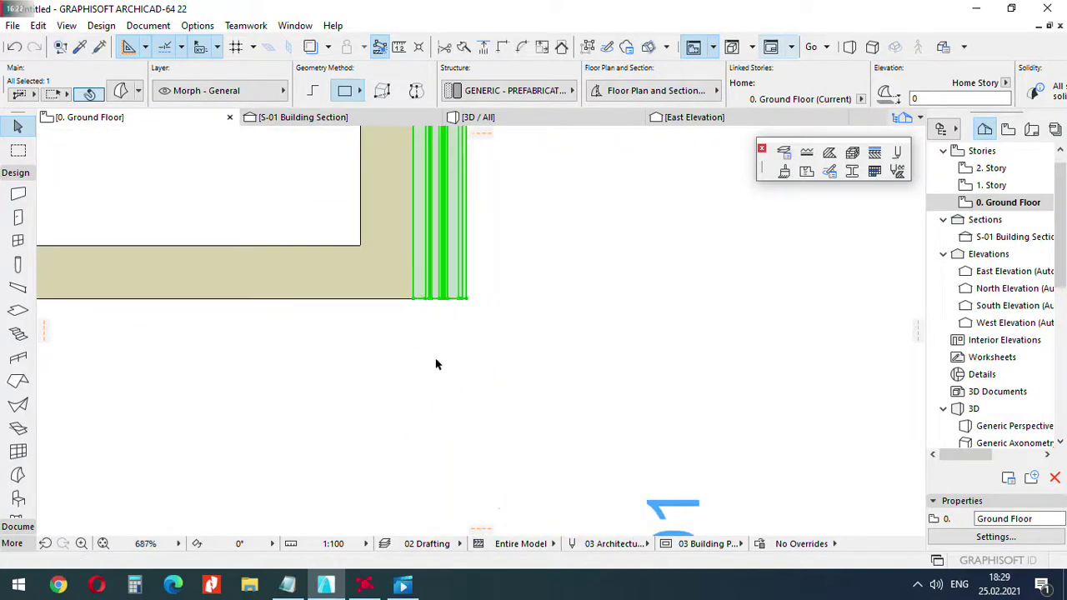
scroll(435, 365, "down", 8)
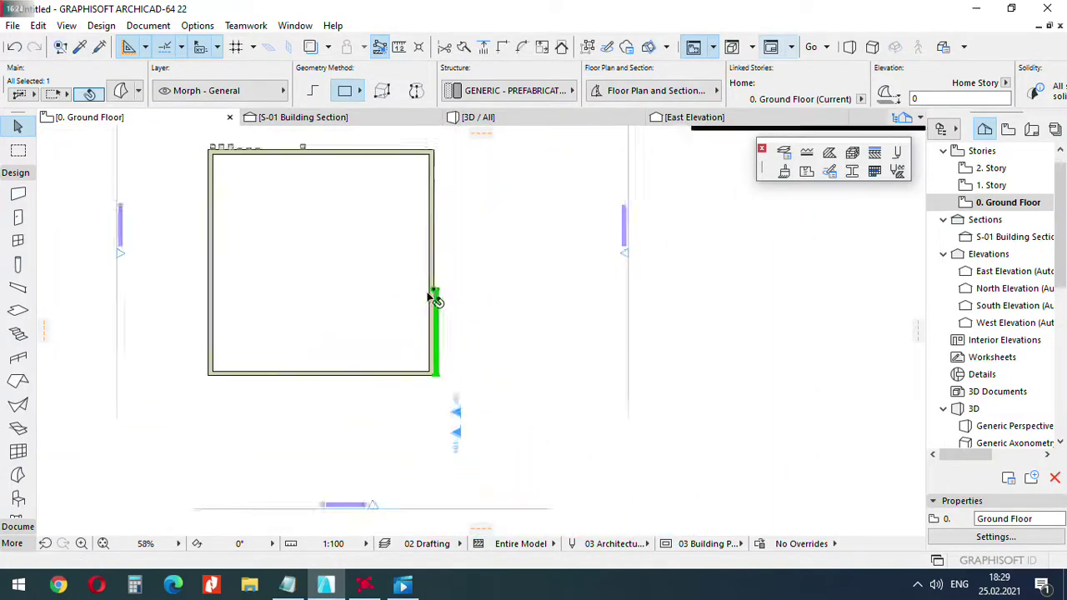
scroll(435, 300, "down", 1)
In the 3D view, raise the cornice morph vertically until its top meets the wall's top edge, at elevation 240.
left_click(479, 118)
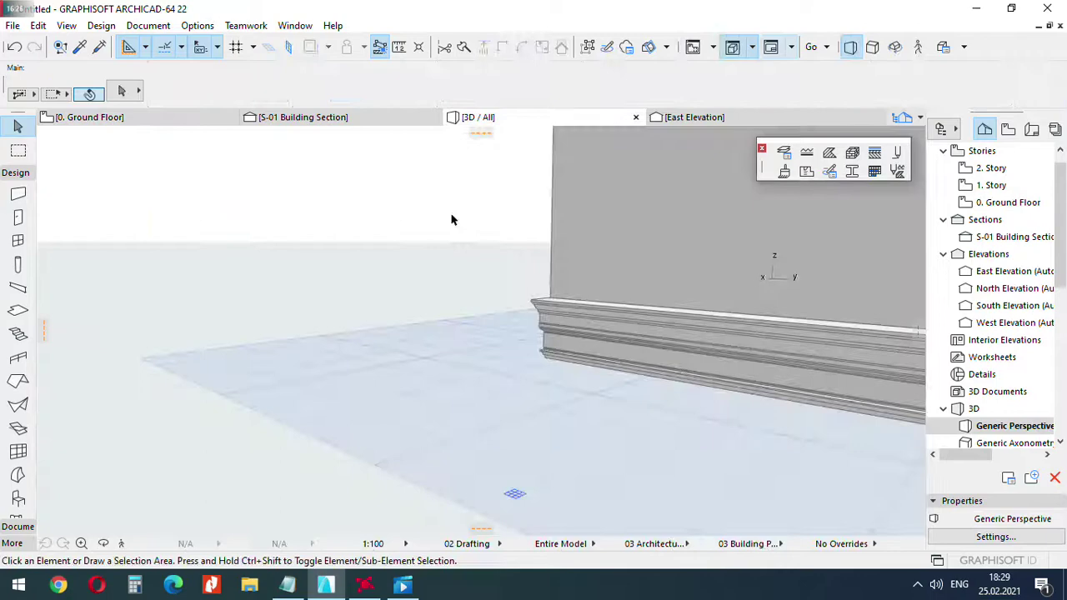
left_click(542, 307)
left_click(551, 300)
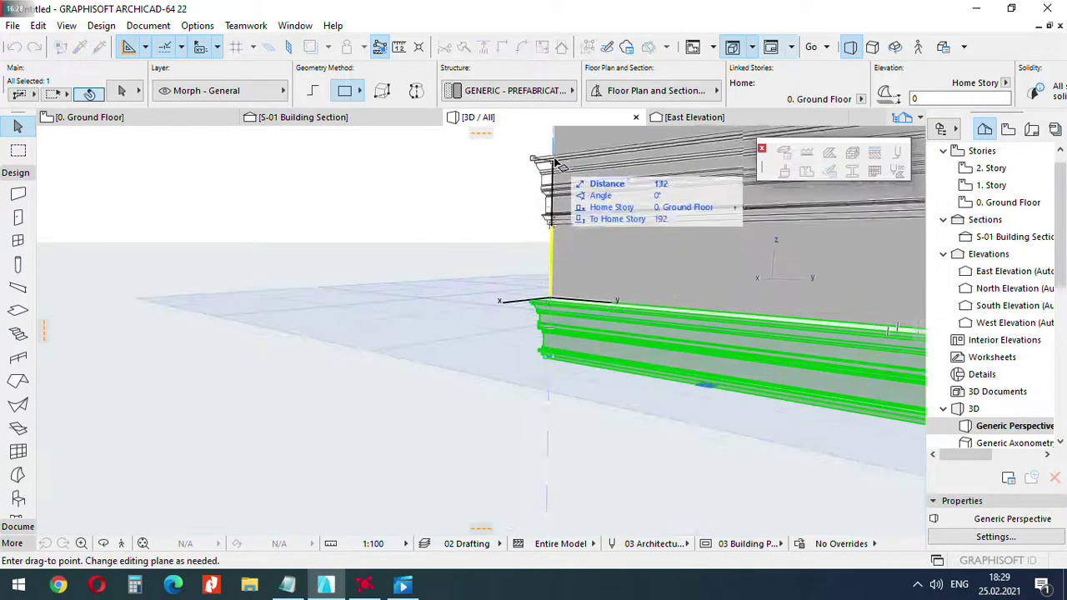
middle_click_drag(556, 147, 497, 238, "shift")
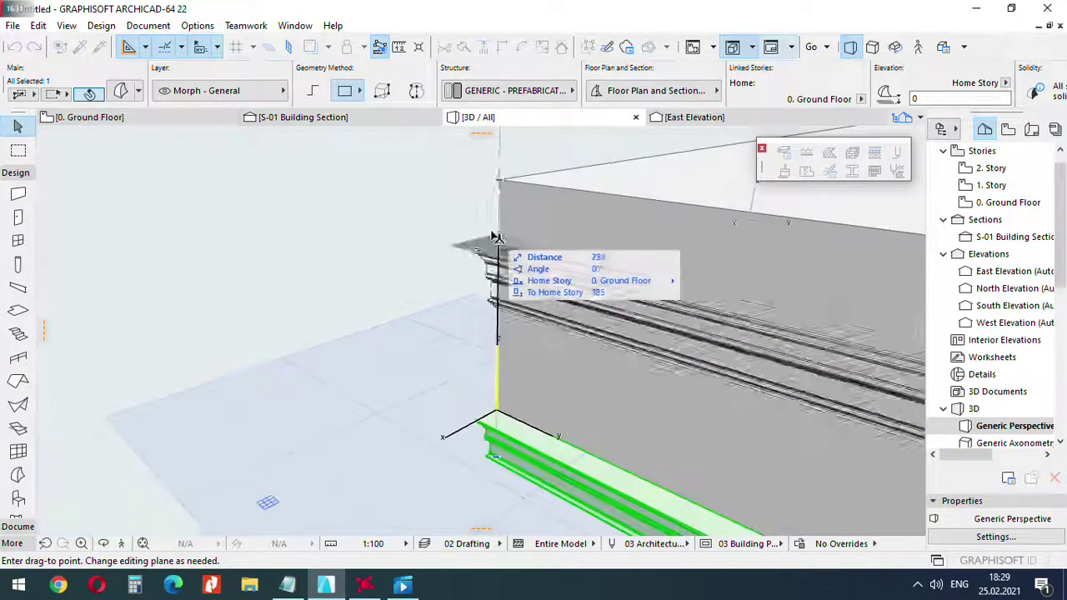
left_click(499, 183)
scroll(320, 188, "down", 4)
scroll(621, 243, "up", 2)
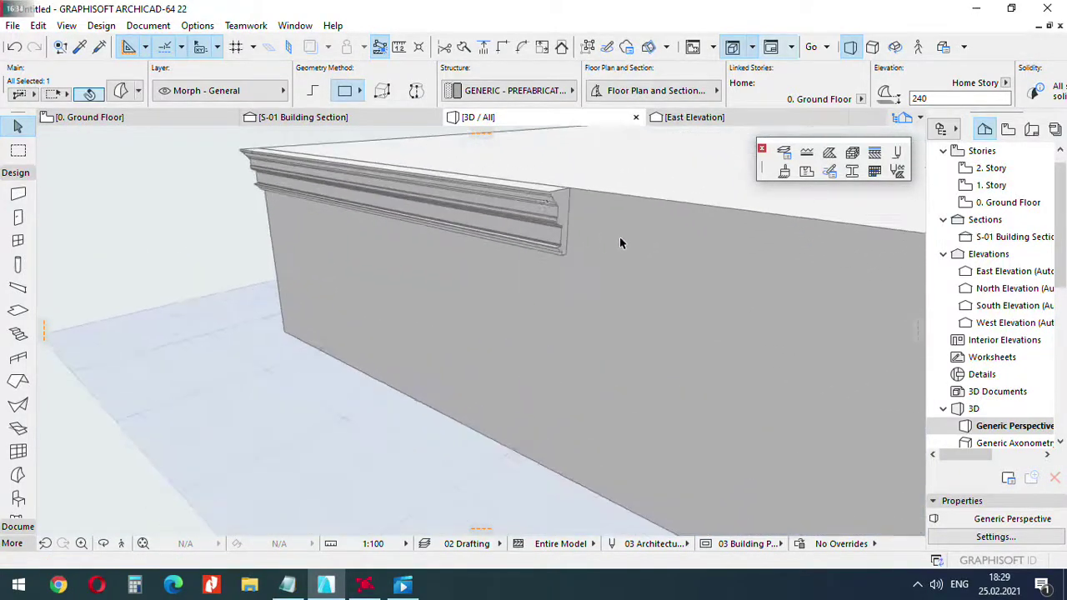
Extrude the cornice's end face along the east wall to the corner beside the corbelled facade.
left_click(564, 200)
scroll(445, 244, "down", 3)
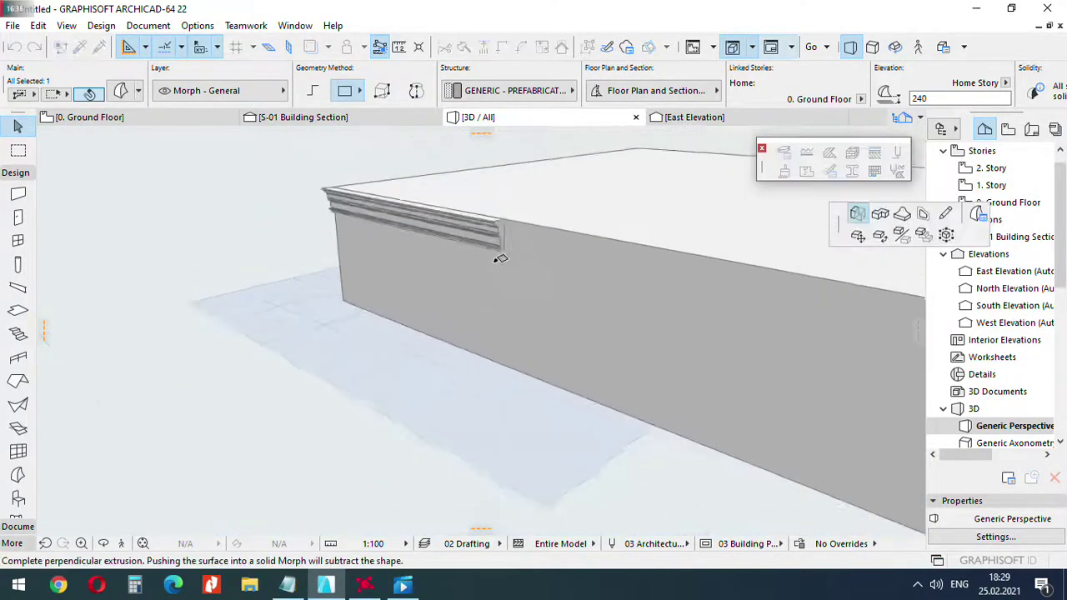
middle_click_drag(500, 258, 560, 241, "shift")
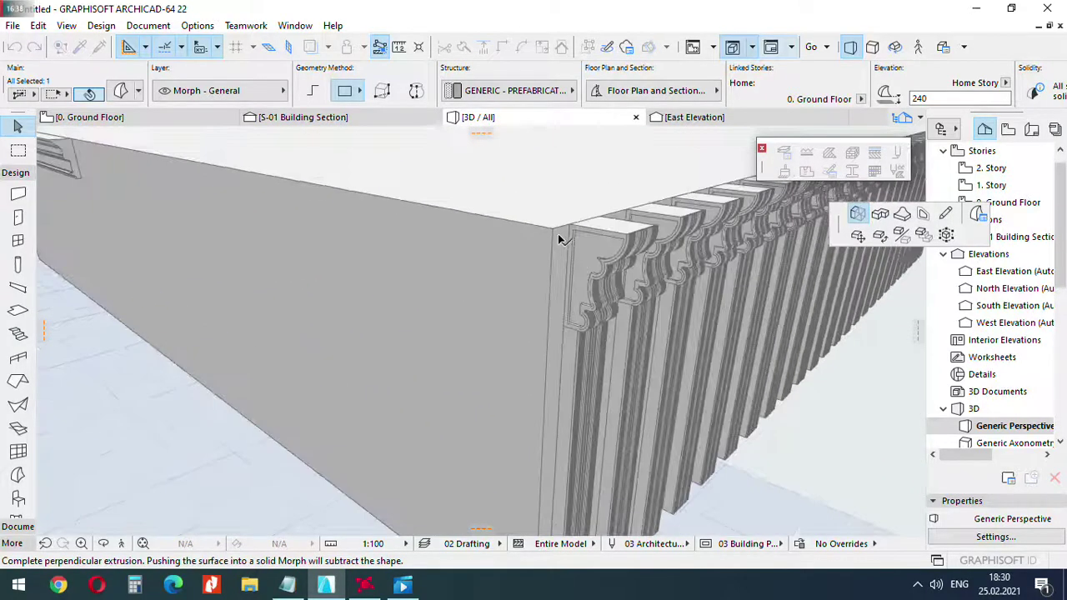
key("Escape")
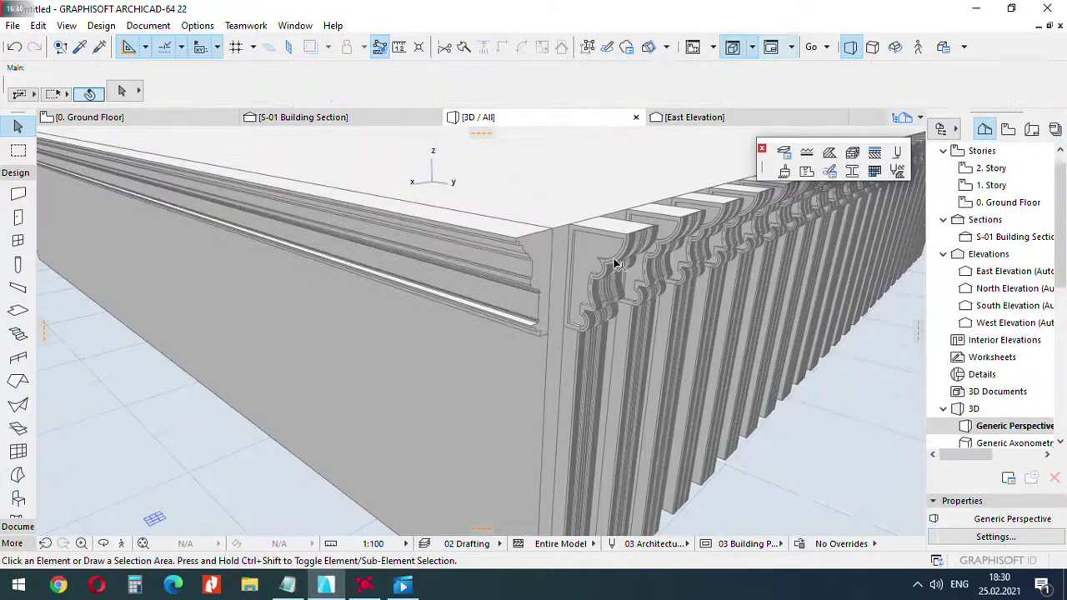
Orbit around the enclosure and examine the corner where the cornice meets the corbels and fluted columns.
scroll(623, 273, "down", 3)
scroll(597, 275, "down", 5)
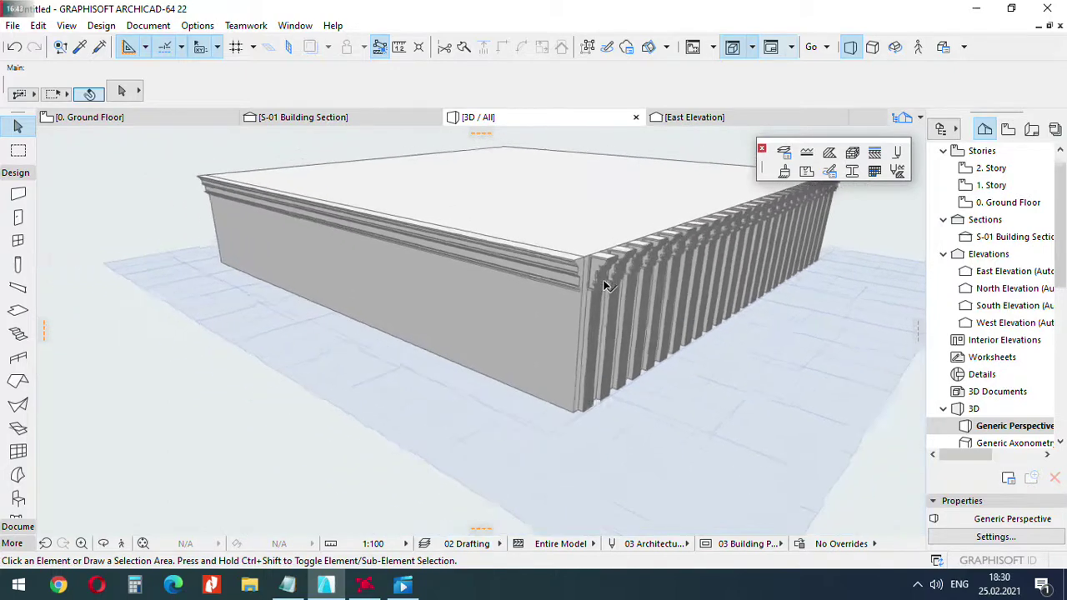
middle_click_drag(448, 291, 584, 282)
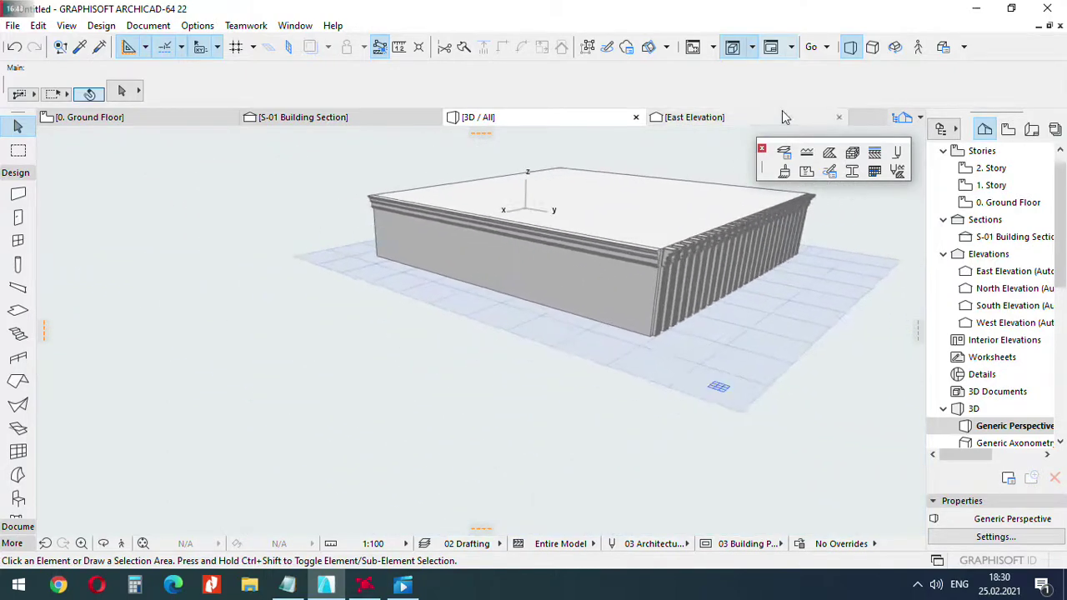
scroll(671, 274, "up", 4)
middle_click_drag(533, 250, 547, 251)
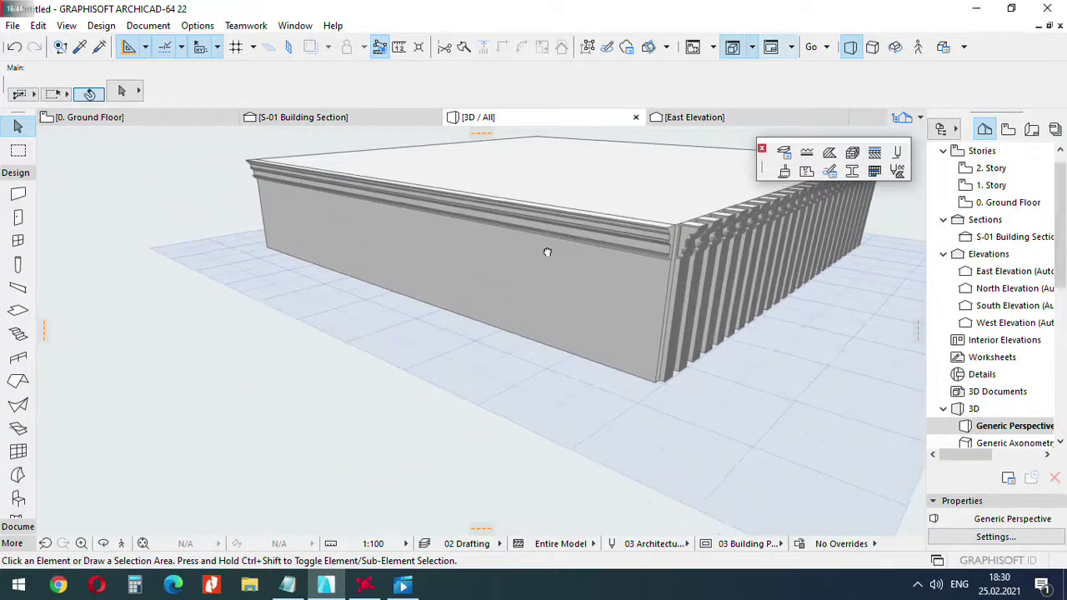
left_click(895, 47)
left_click_drag(541, 289, 366, 290)
middle_click_drag(347, 289, 476, 296, "shift")
scroll(391, 314, "down", 2)
scroll(476, 296, "up", 5)
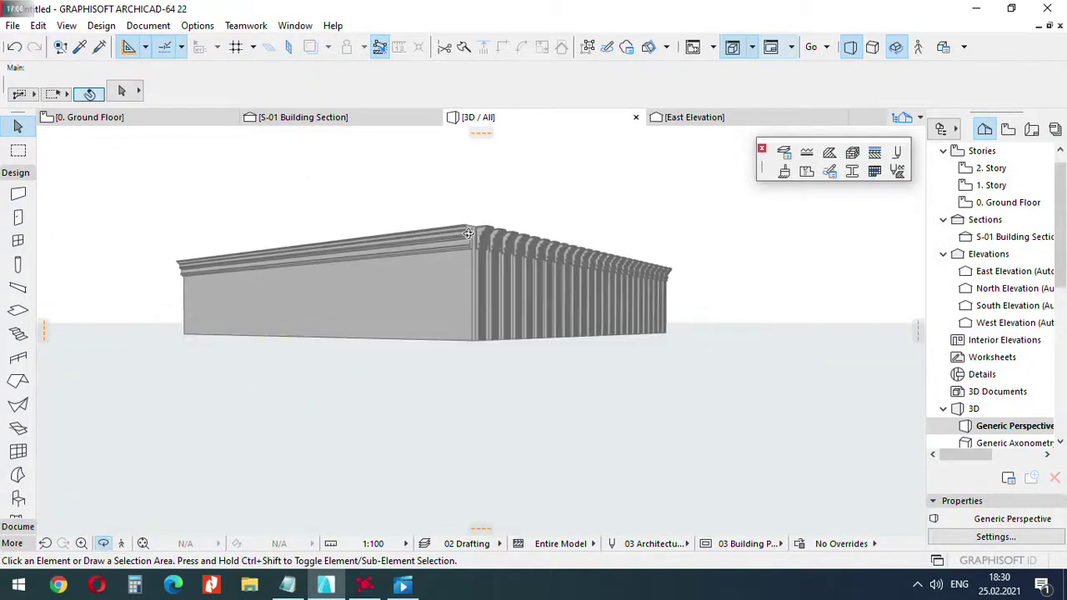
middle_click_drag(482, 241, 409, 237, "shift")
scroll(410, 237, "down", 3)
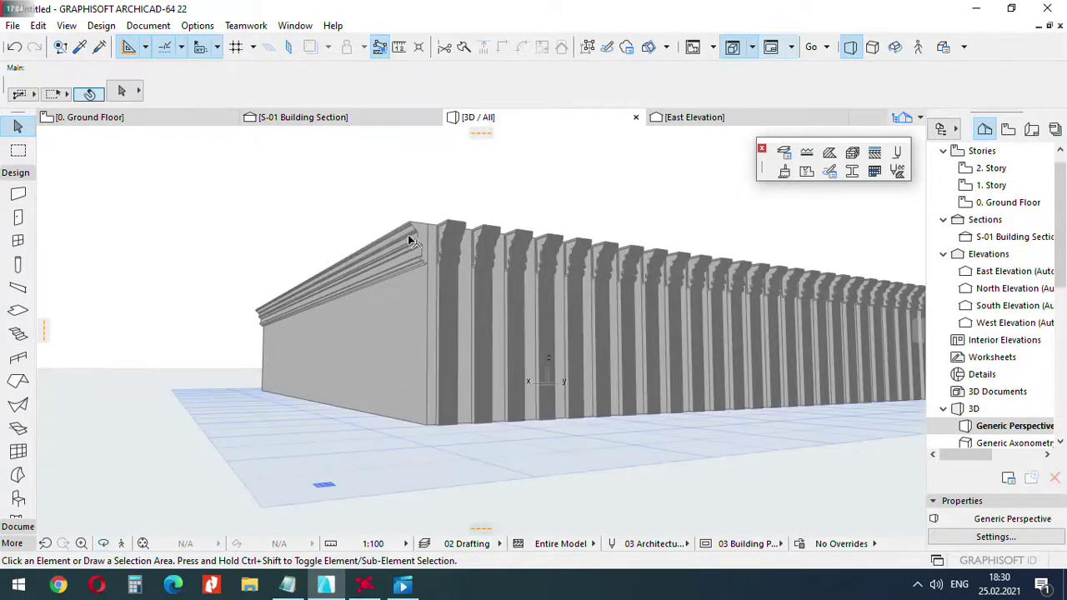
On the ground floor plan, copy the cap slab, align the copy to the northeast wall corner and set its elevation to 0.
key("F2")
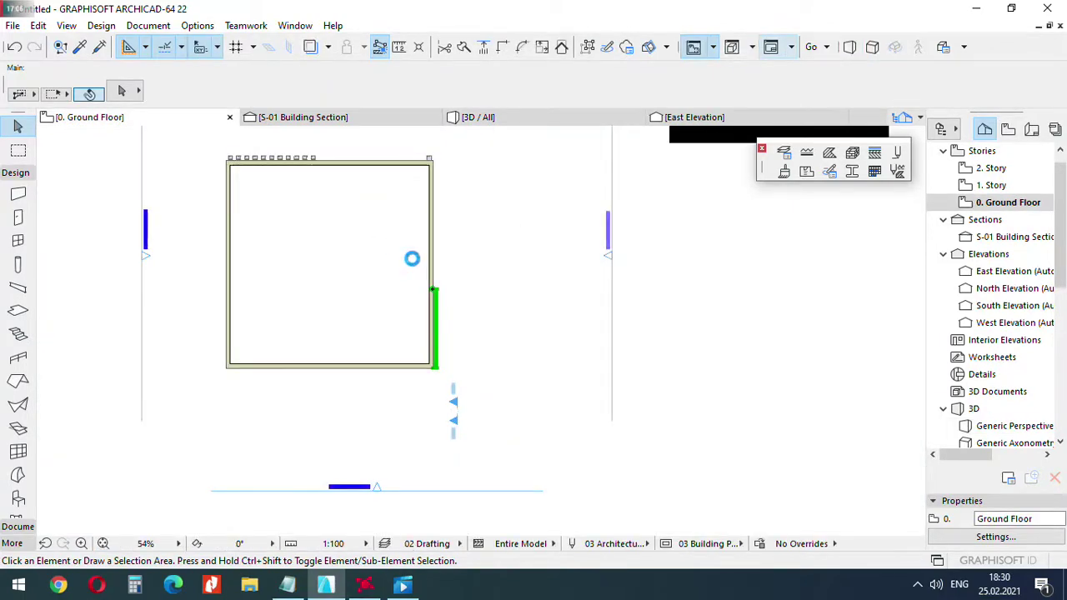
left_click(372, 215)
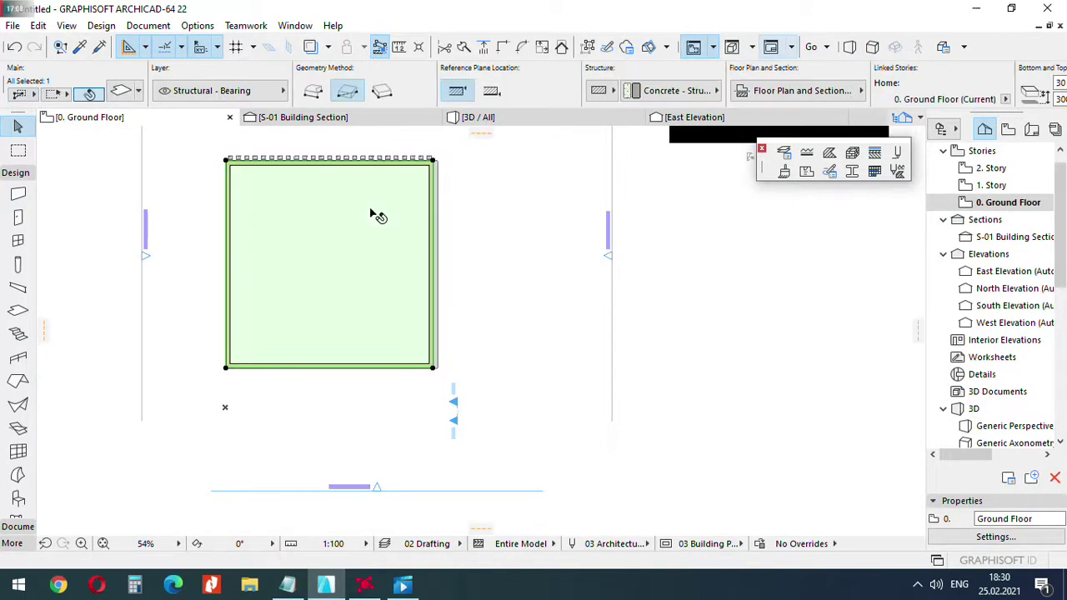
left_click(362, 216)
scroll(447, 180, "up", 3)
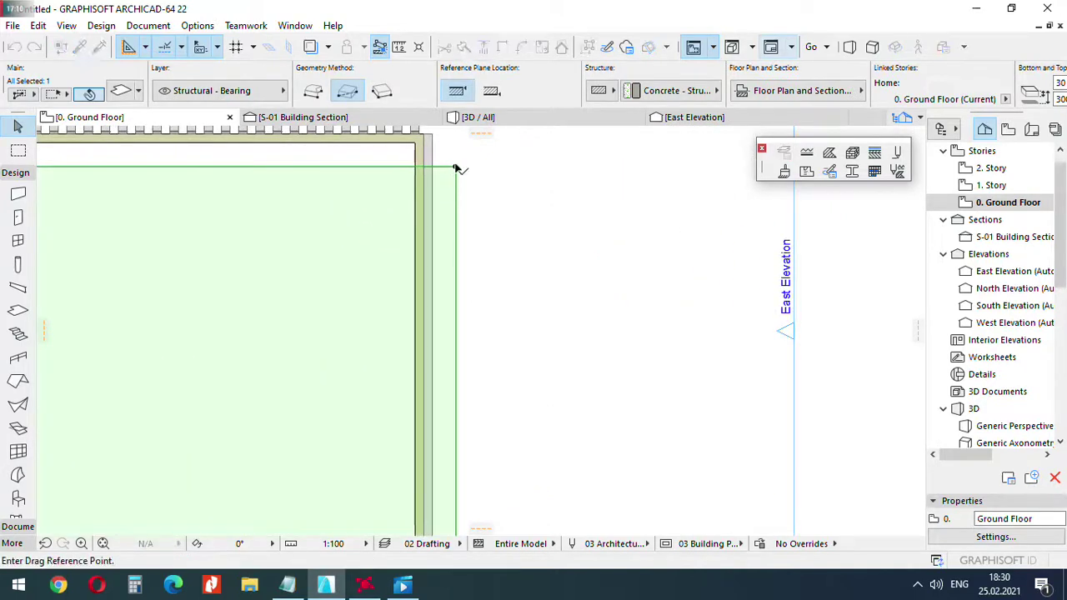
left_click(455, 167)
middle_click_drag(415, 153, 436, 209)
left_click(444, 190)
scroll(887, 95, "down", 3)
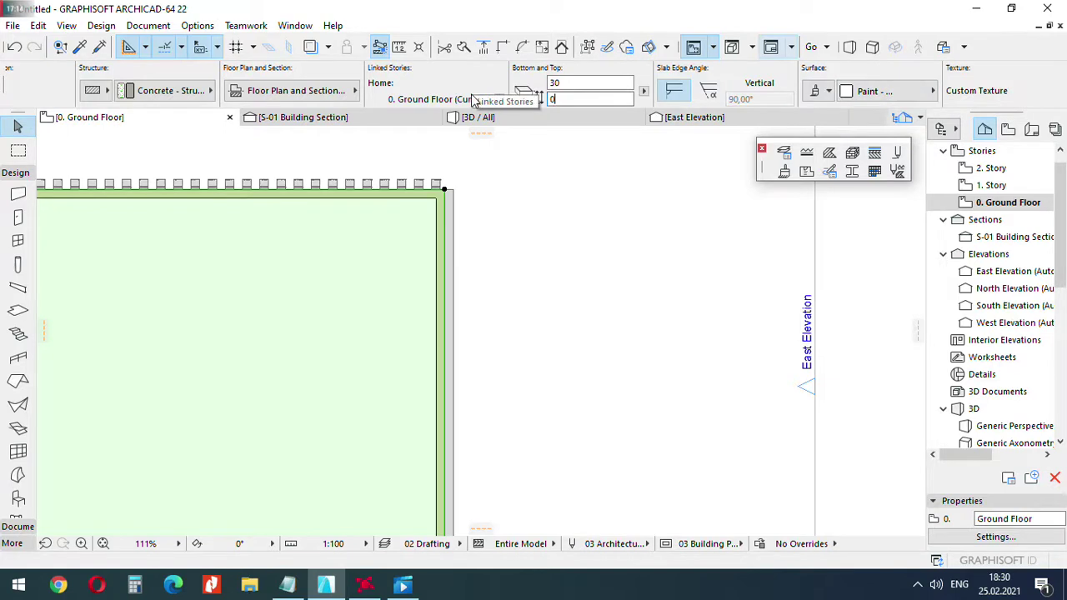
Offset all edges of the ground slab outward so it extends well beyond the enclosure walls.
scroll(445, 184, "up", 3)
left_click(447, 217)
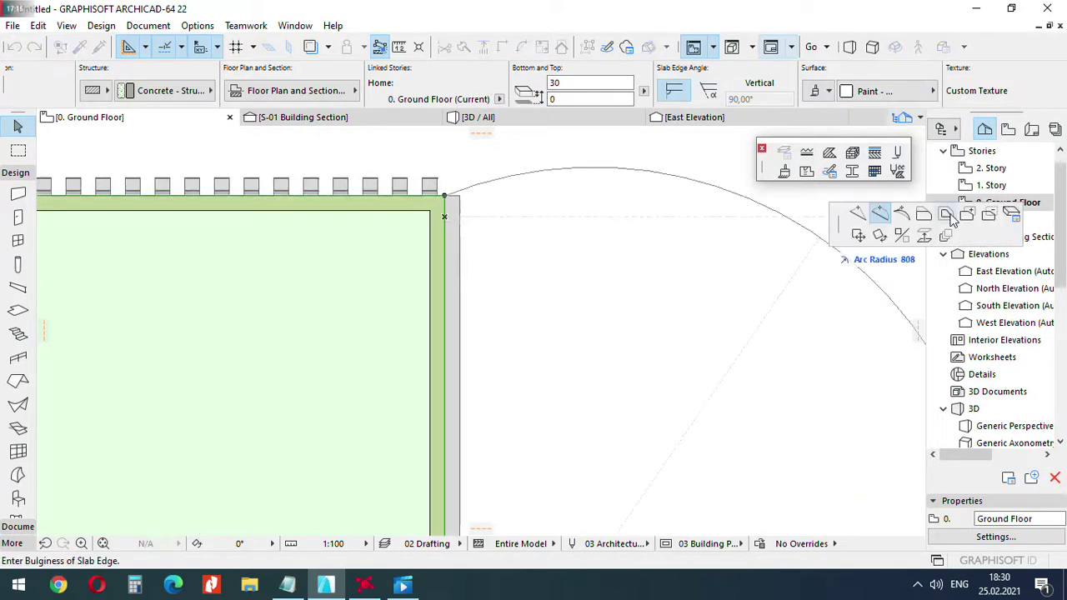
scroll(449, 268, "down", 8)
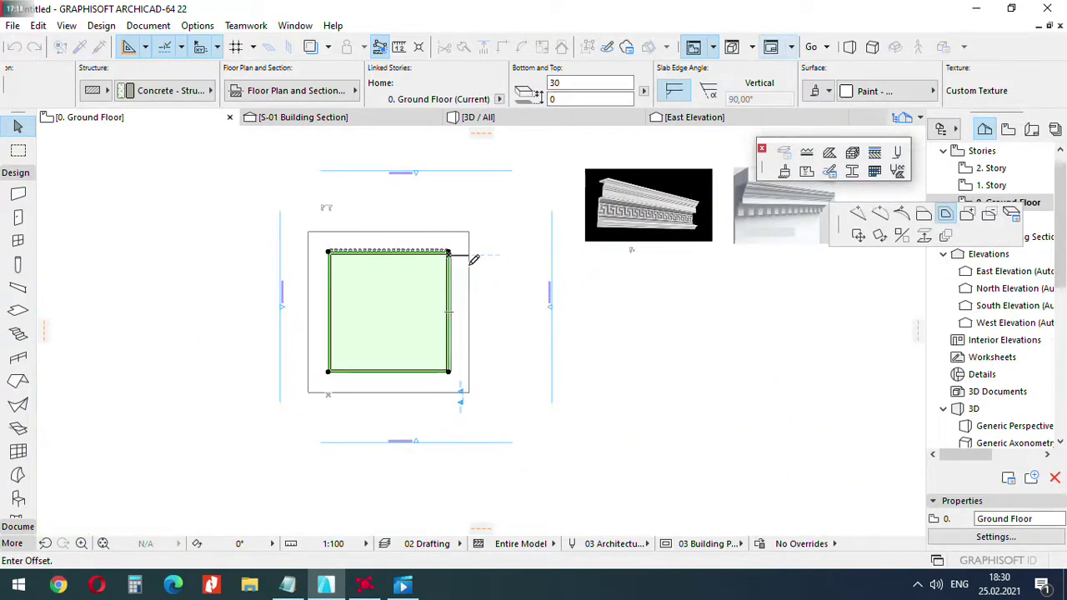
key("Escape")
key("Escape")
scroll(425, 360, "up", 3)
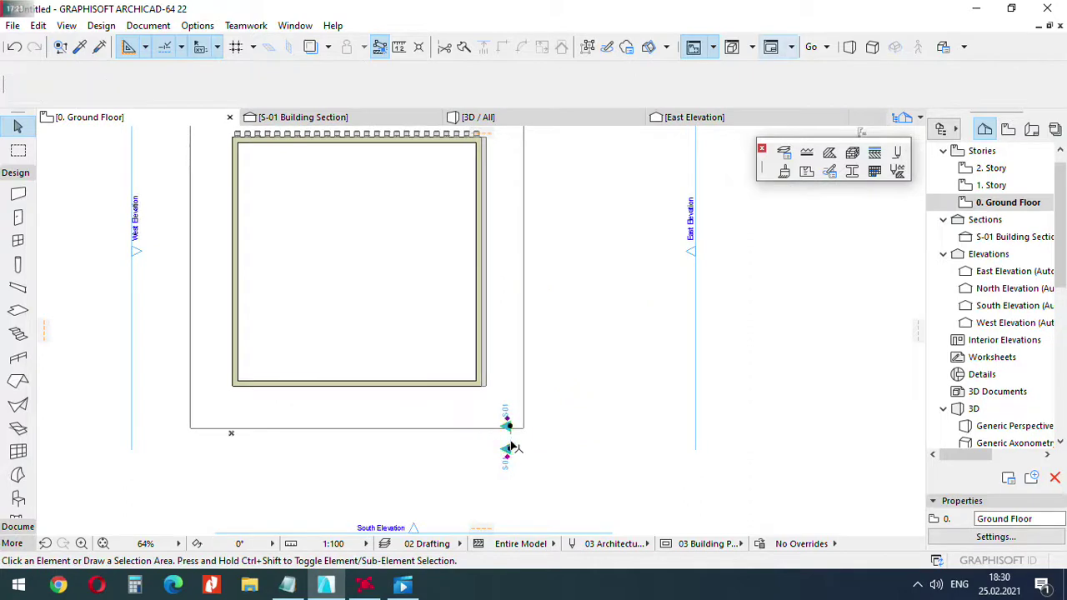
Move the S-01 section line just east of the ground slab and stretch both ends beyond the slab's north and south edges.
left_click(511, 448)
left_click(542, 422)
left_click(542, 430)
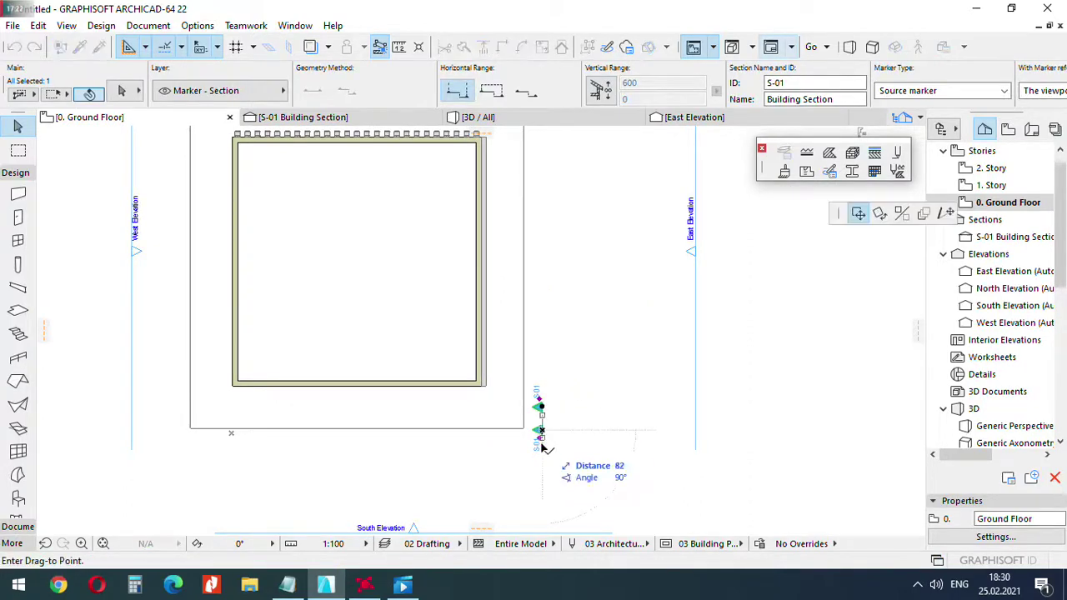
left_click(561, 483)
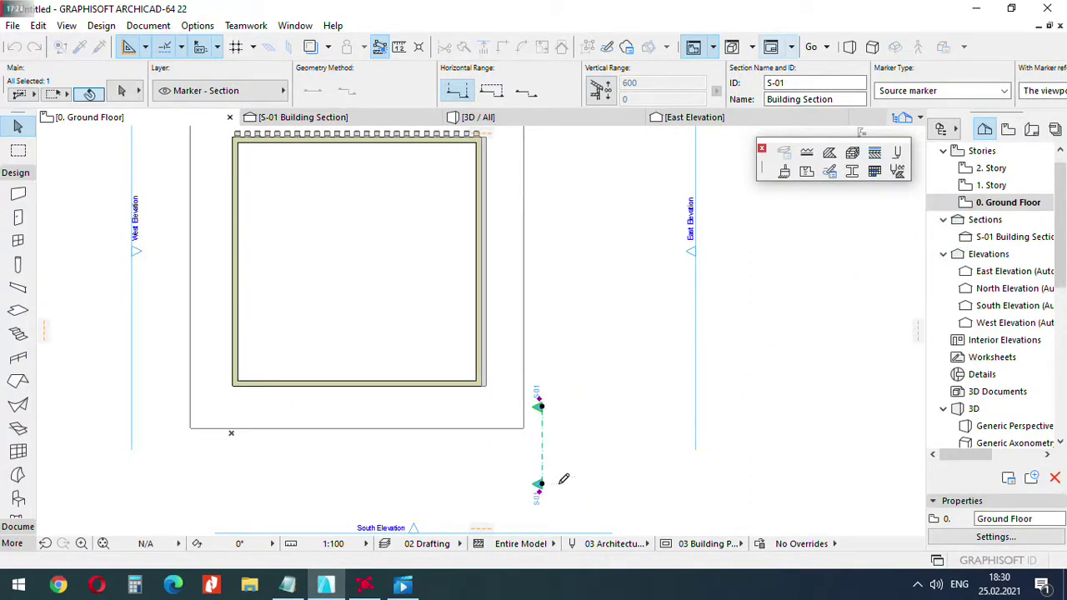
left_click(541, 407)
middle_click_drag(548, 236, 542, 426)
left_click(537, 240)
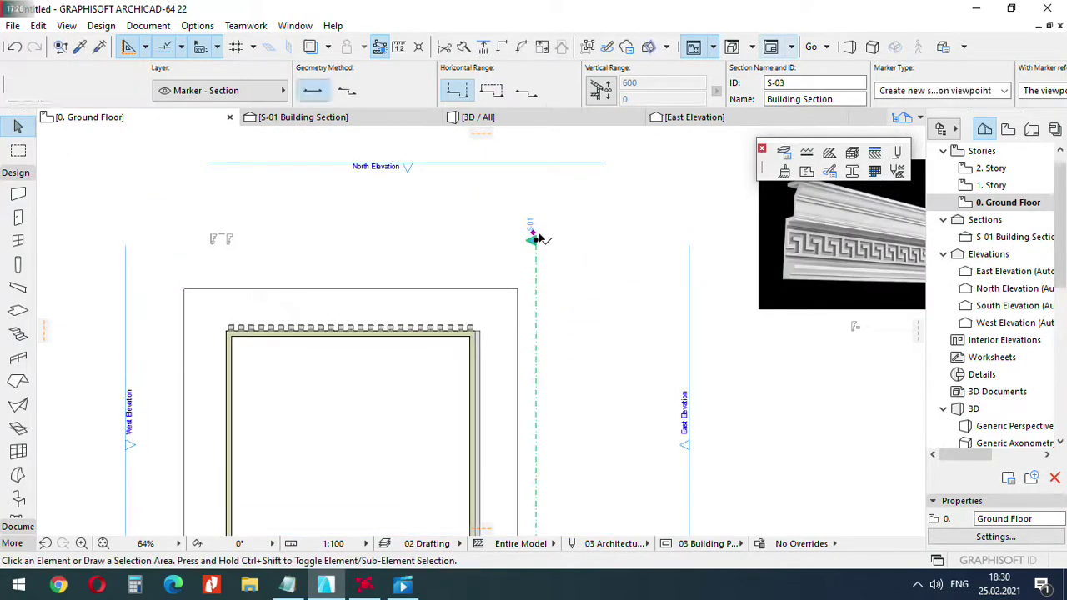
key("Escape")
Check the ground slab and cornice in the East Elevation, and return to the northwest corner on the ground floor plan.
scroll(694, 267, "down", 2)
middle_click_drag(693, 267, 609, 216)
left_click(695, 116)
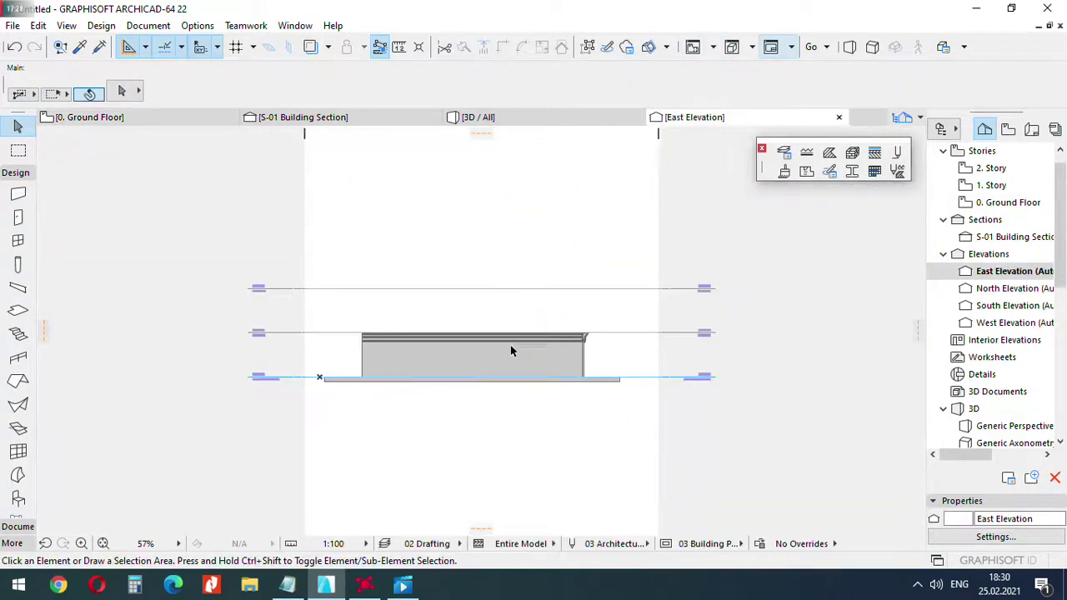
scroll(231, 337, "up", 5)
scroll(489, 331, "down", 6)
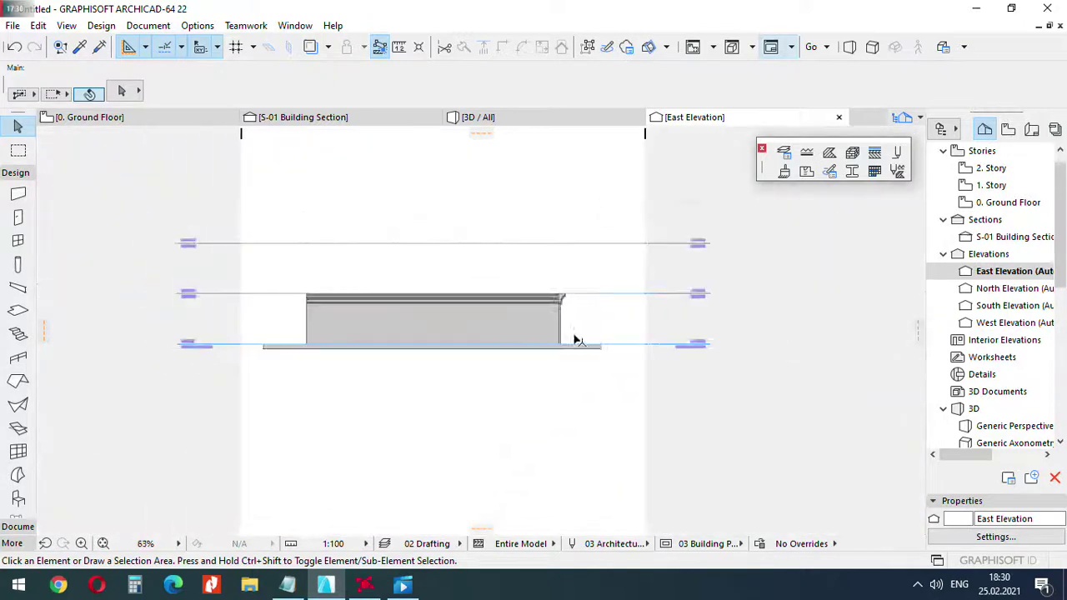
key("F2")
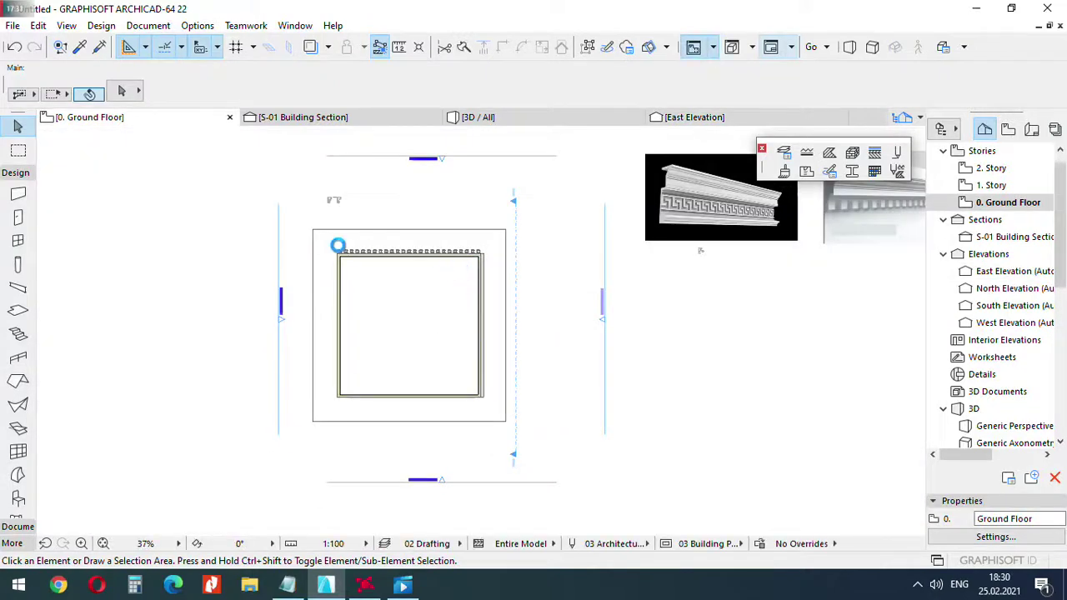
scroll(338, 246, "up", 3)
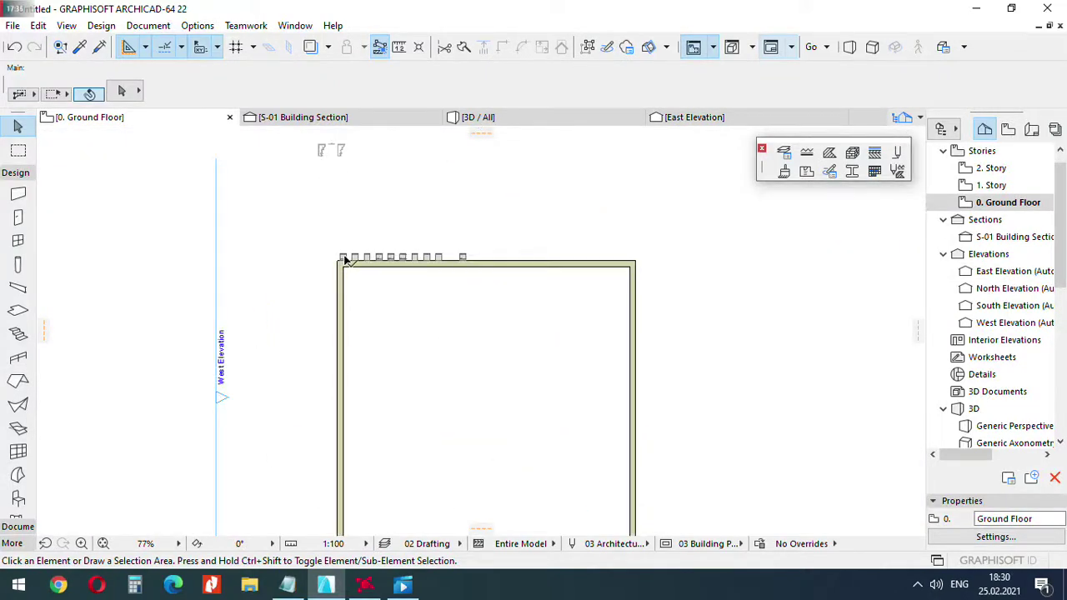
Create flat morphs from the Greek key outlines, filling both horizontal bars and all four hooked shapes.
scroll(349, 260, "up", 3)
scroll(340, 244, "down", 7)
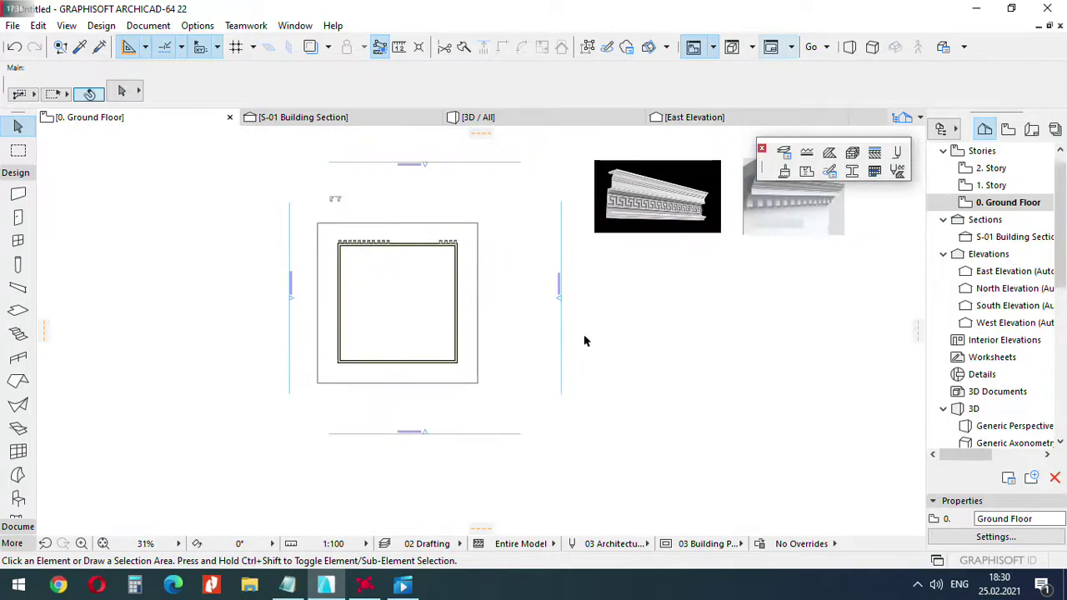
scroll(660, 229, "up", 7)
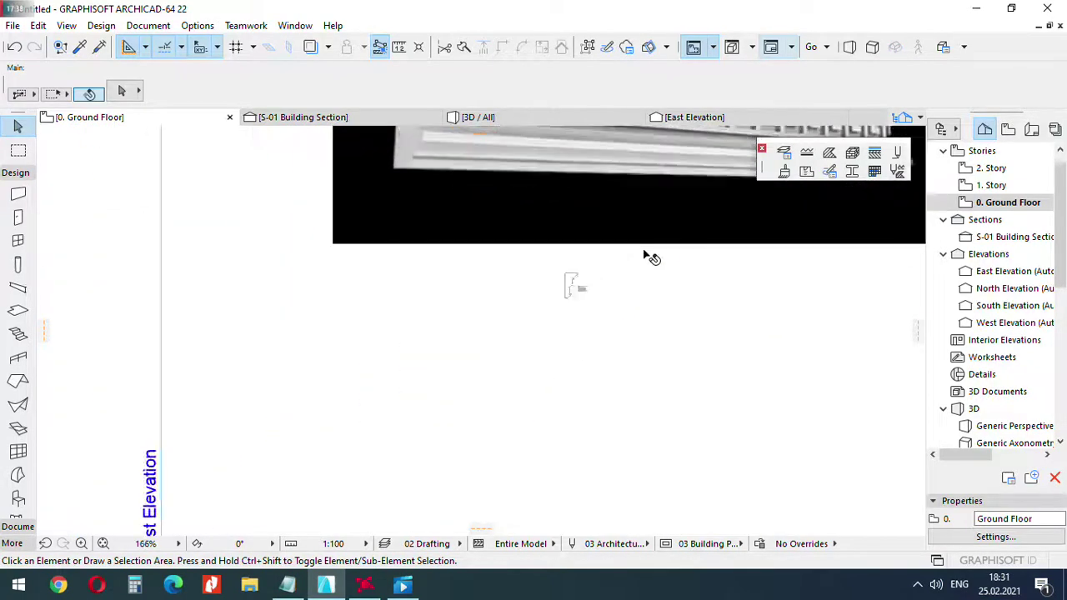
middle_click_drag(482, 154, 474, 249)
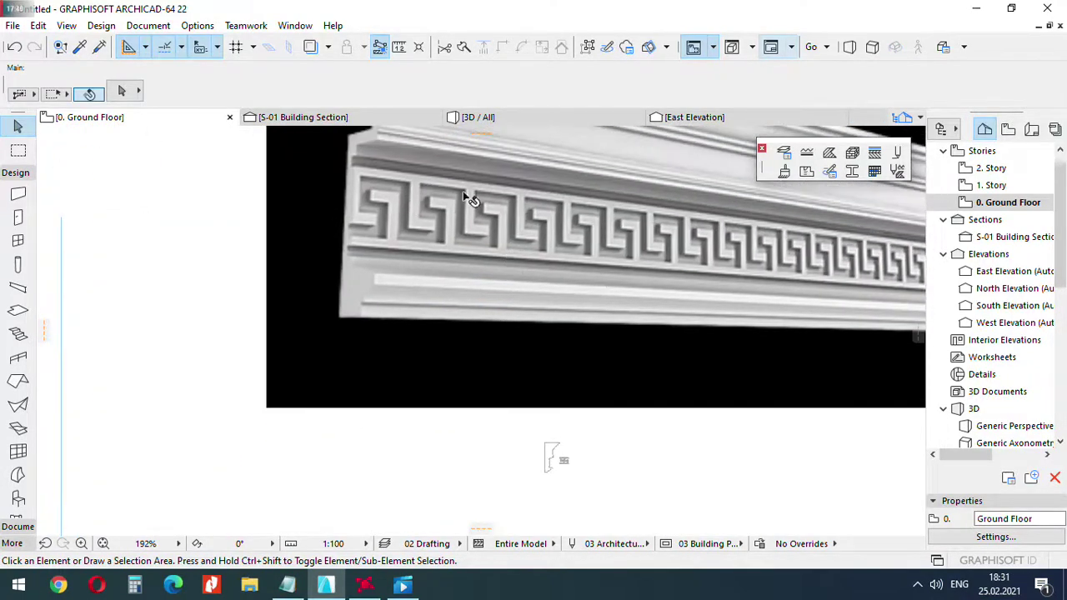
scroll(588, 421, "up", 10)
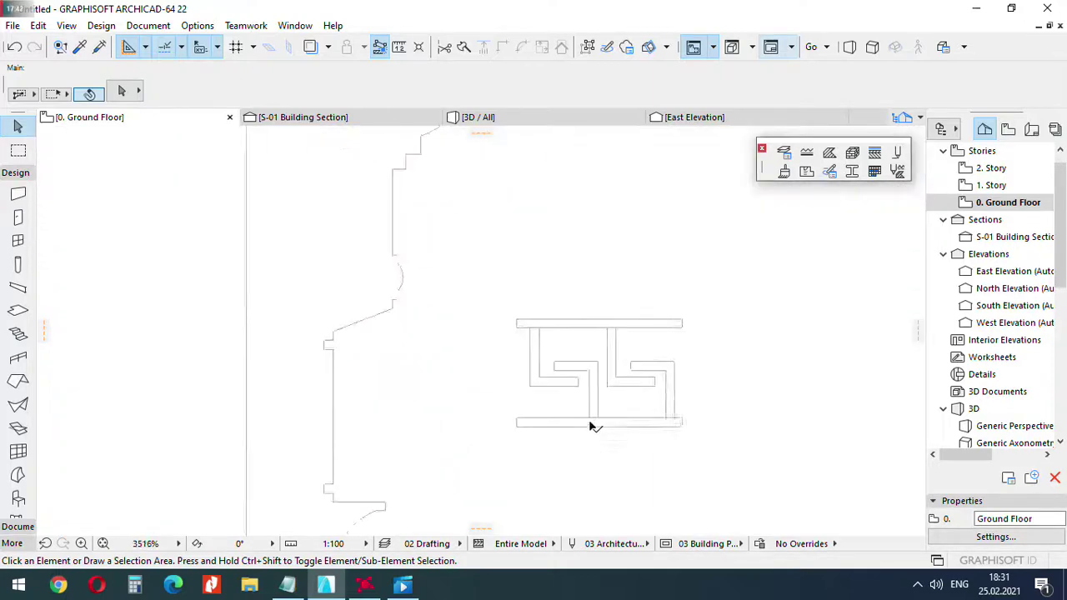
left_click(19, 477)
scroll(488, 295, "up", 4)
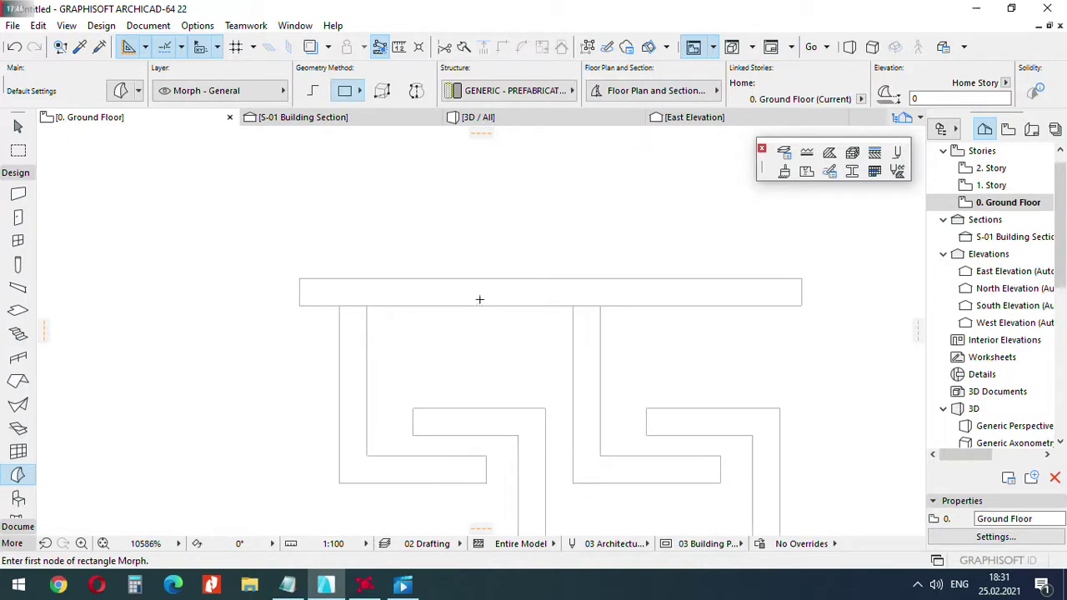
left_click(479, 299)
scroll(393, 357, "down", 2)
left_click(353, 277)
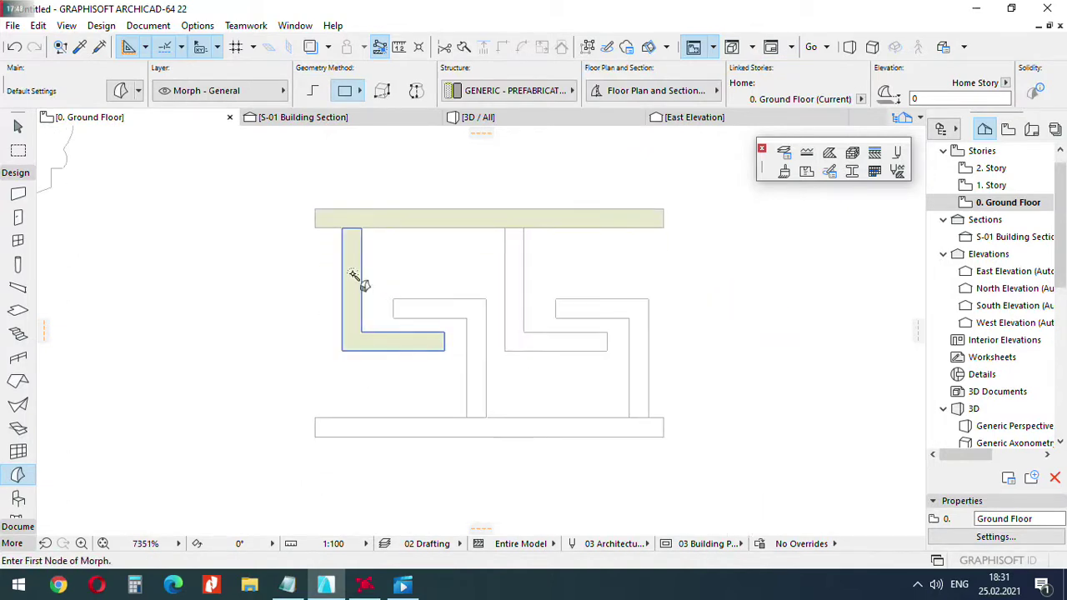
left_click(467, 310)
left_click(459, 431)
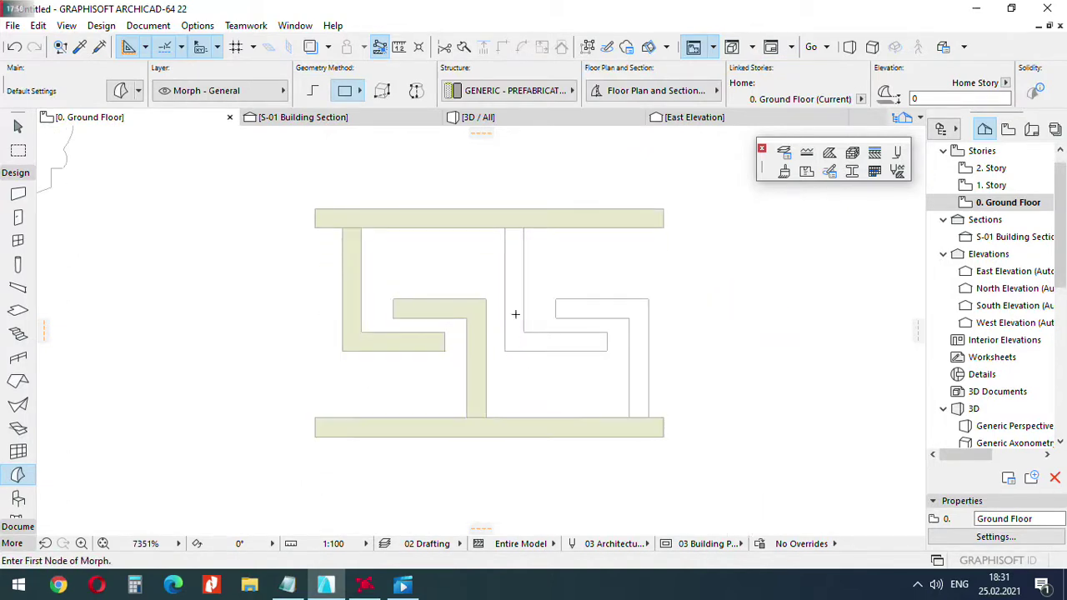
key("Escape")
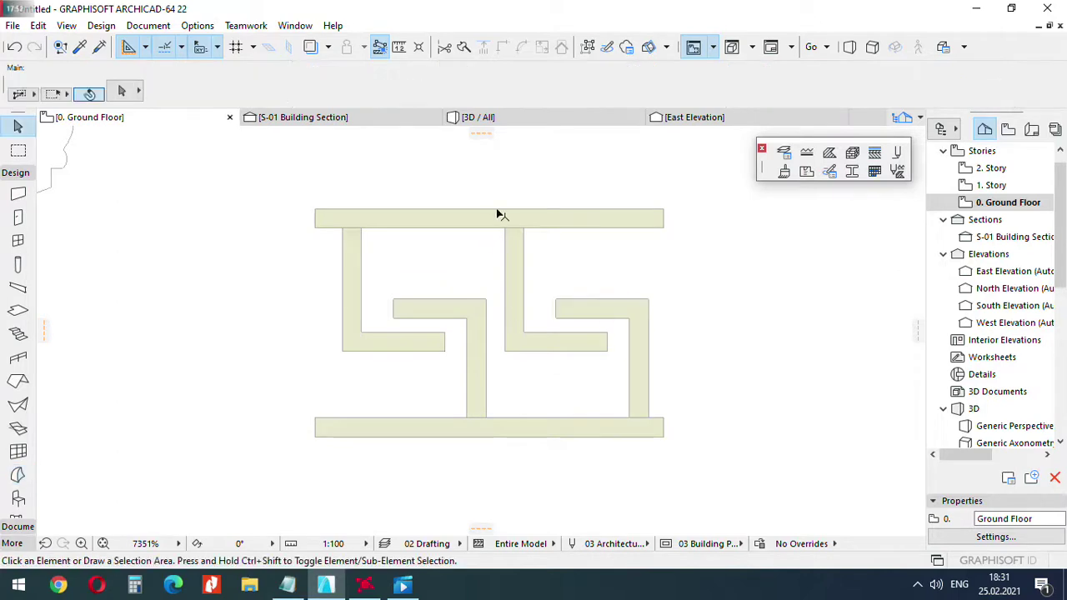
Extrude the upper horizontal bar morph by a length of 1.
left_click(499, 224)
left_click(515, 223)
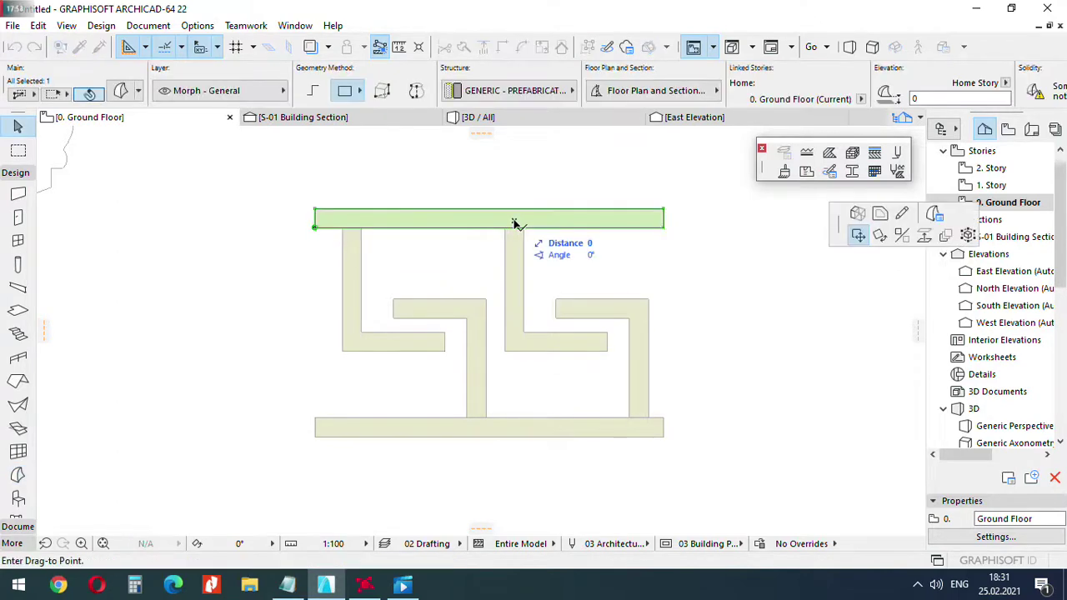
left_click(858, 219)
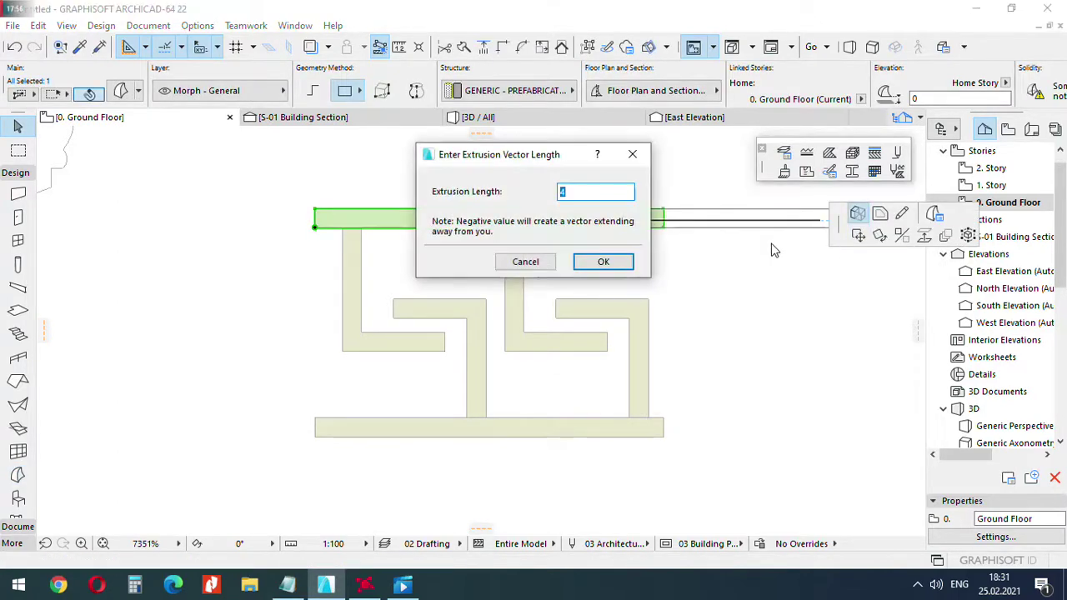
key("Return")
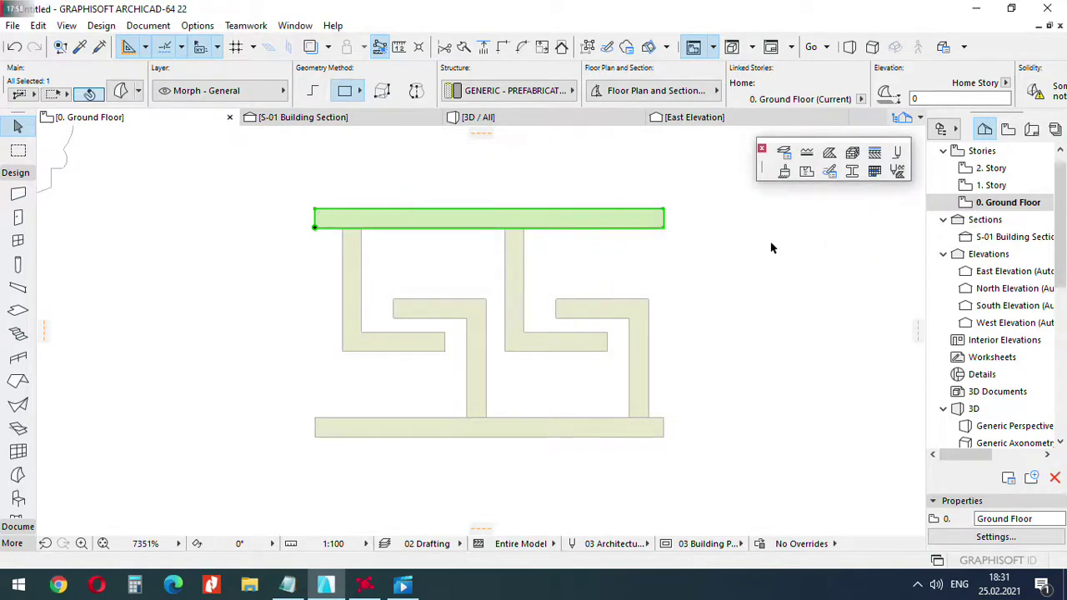
Extrude both hooked morphs of the left key unit by a length of 1.
left_click(353, 274)
left_click(350, 268)
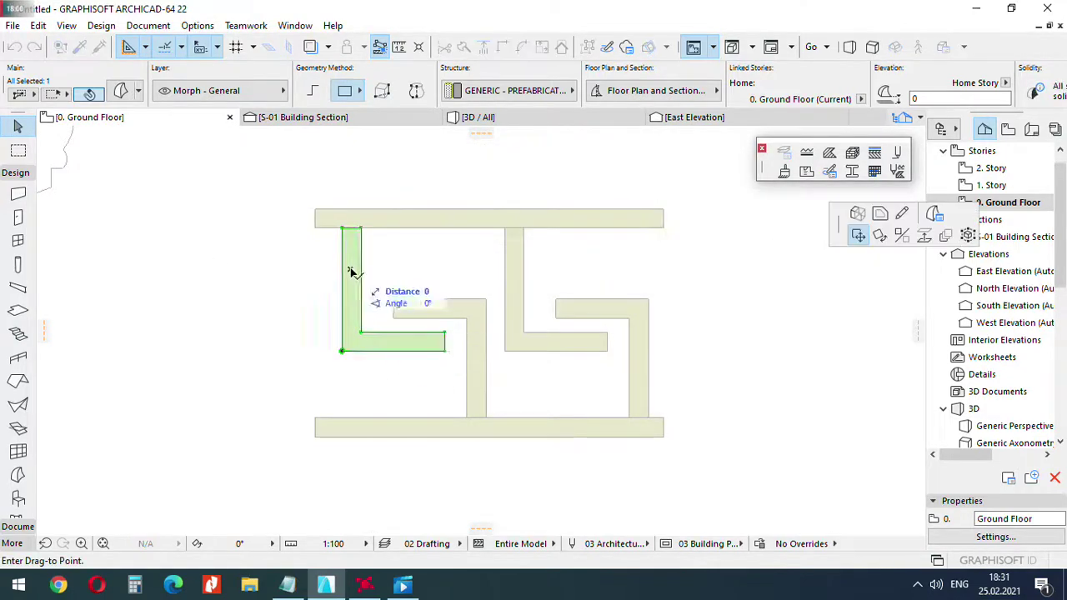
left_click(859, 214)
key("Return")
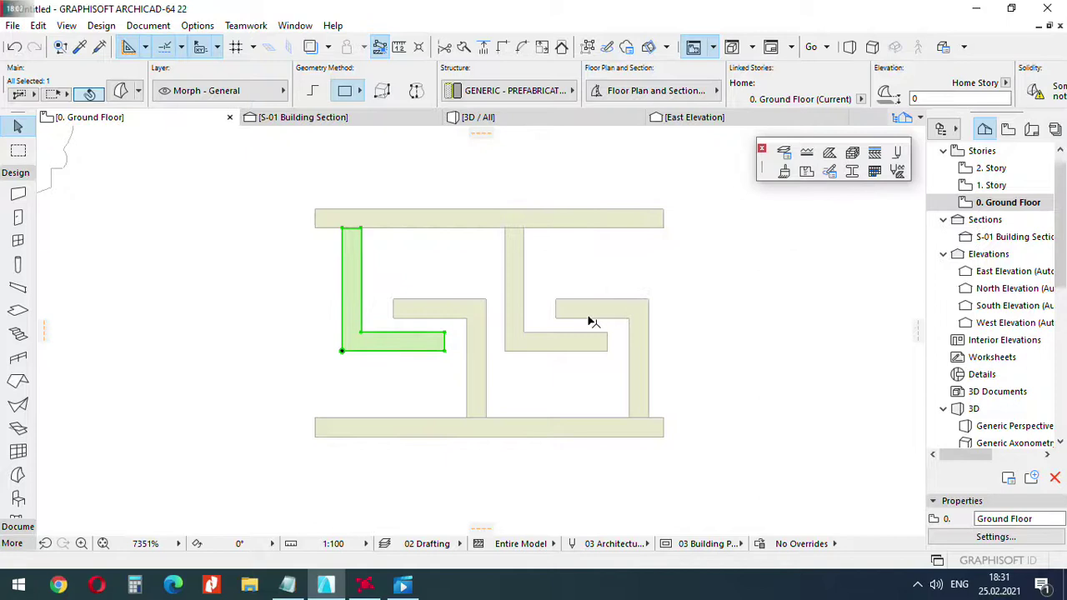
left_click(484, 325)
left_click(477, 318)
left_click(859, 214)
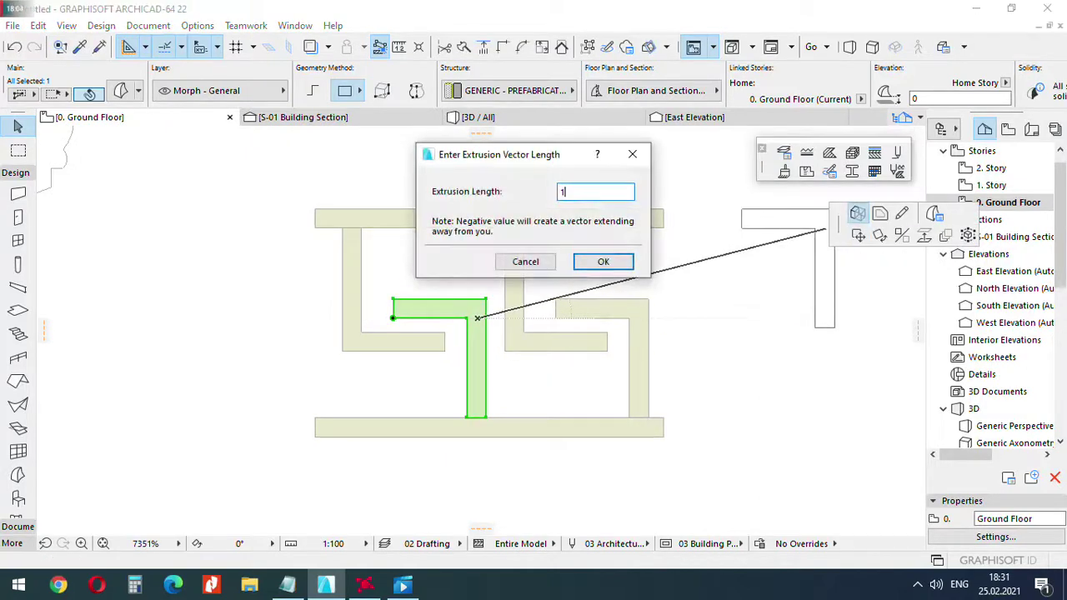
key("Return")
Delete the two flat hooked morphs of the right key unit.
left_click(527, 286)
left_click(517, 278)
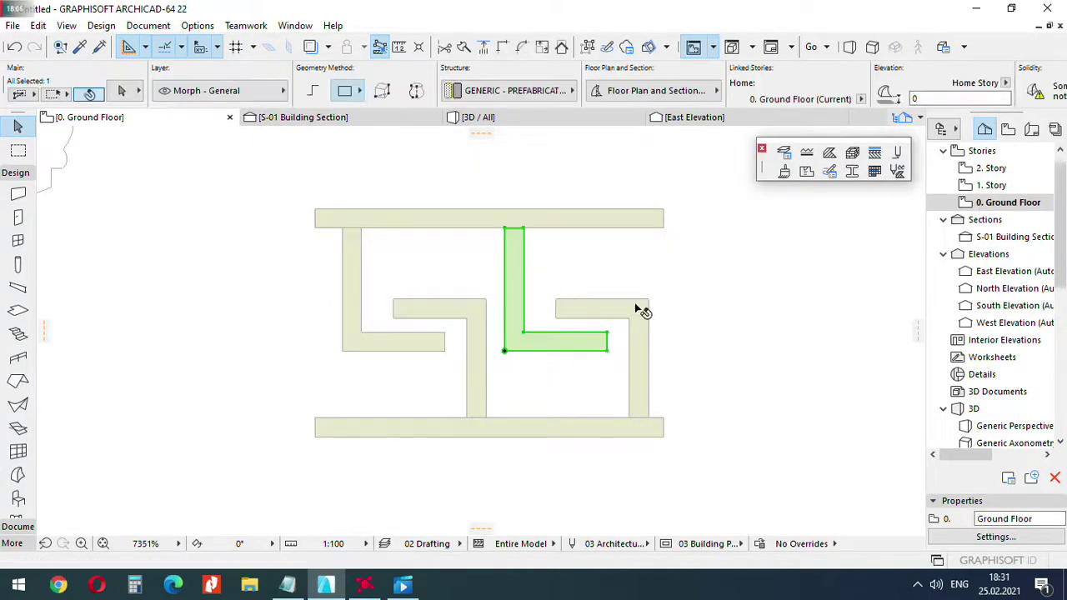
left_click(635, 305, "shift")
key("Delete")
Copy the left pair of extruded hooked morphs onto the empty outlines of the right key unit.
left_click(473, 321, "shift")
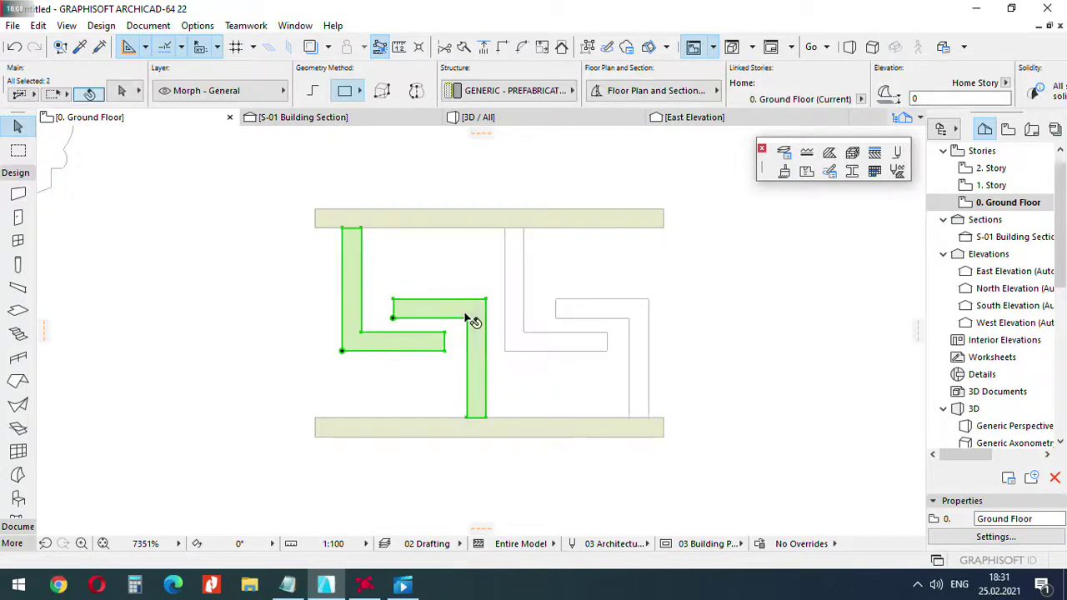
key("ctrl+shift+d")
left_click(342, 351)
left_click(505, 351)
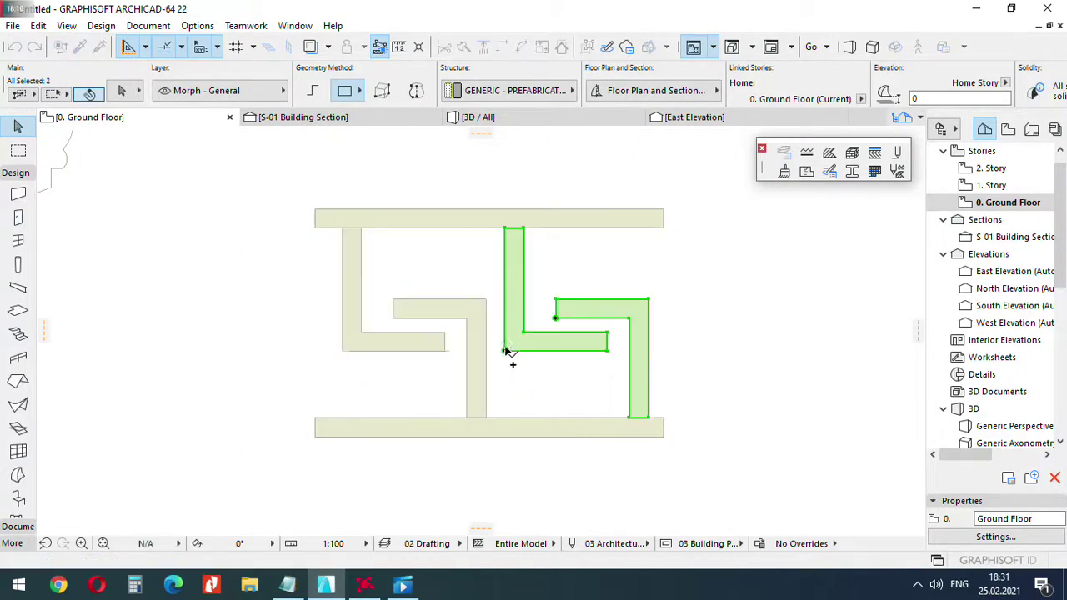
key("Escape")
Extrude the lower horizontal bar morph by a length of 1.
scroll(480, 300, "down", 3)
scroll(500, 372, "up", 3)
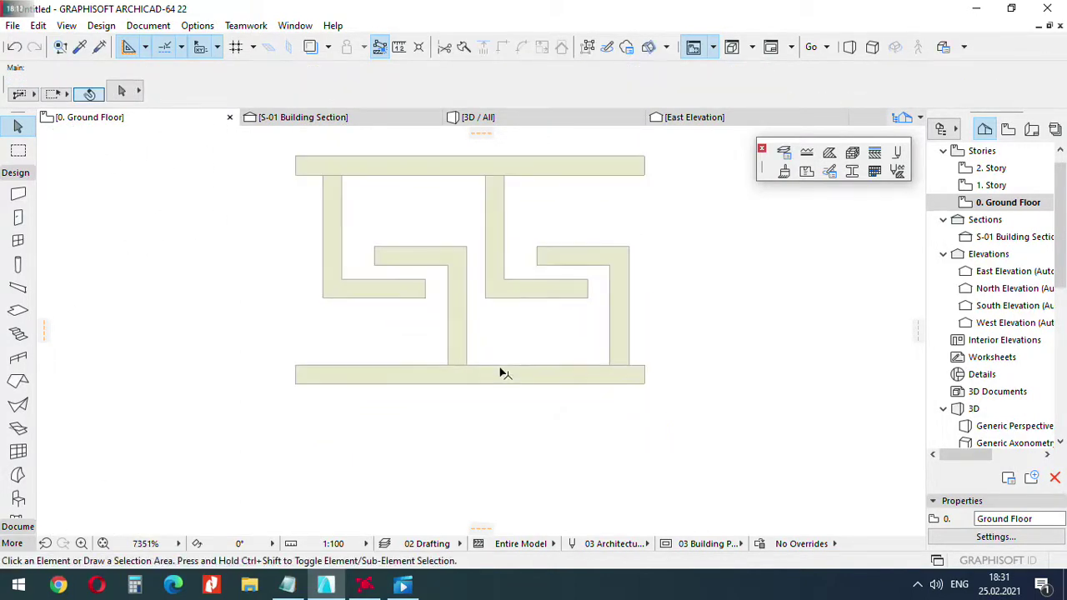
left_click(514, 379)
left_click(507, 372)
left_click(857, 215)
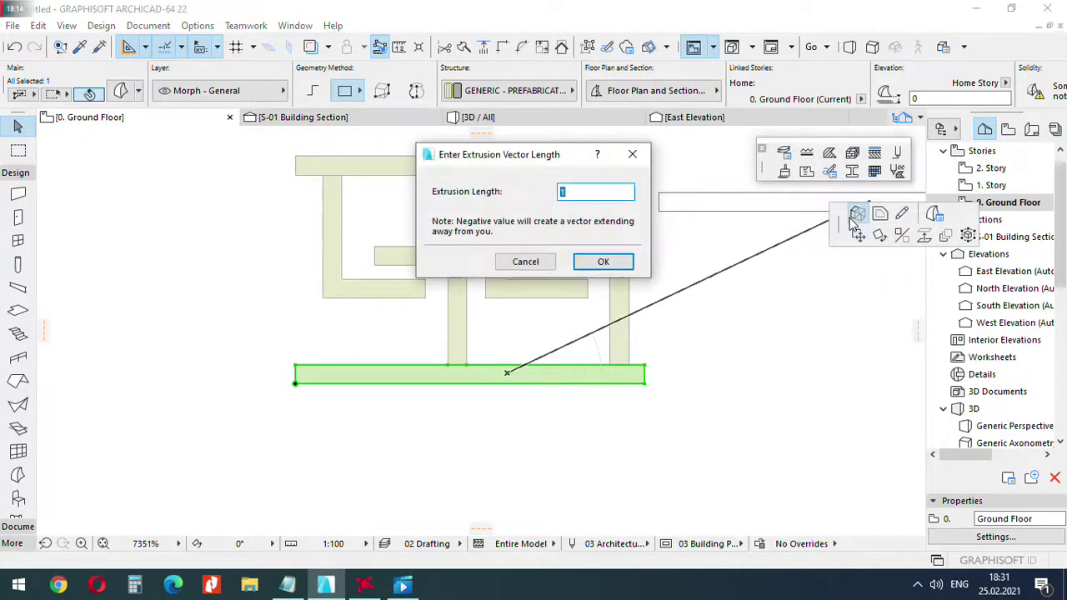
key("Return")
Group the two bars and the four hooked morphs of the Greek key pattern.
scroll(495, 189, "down", 1)
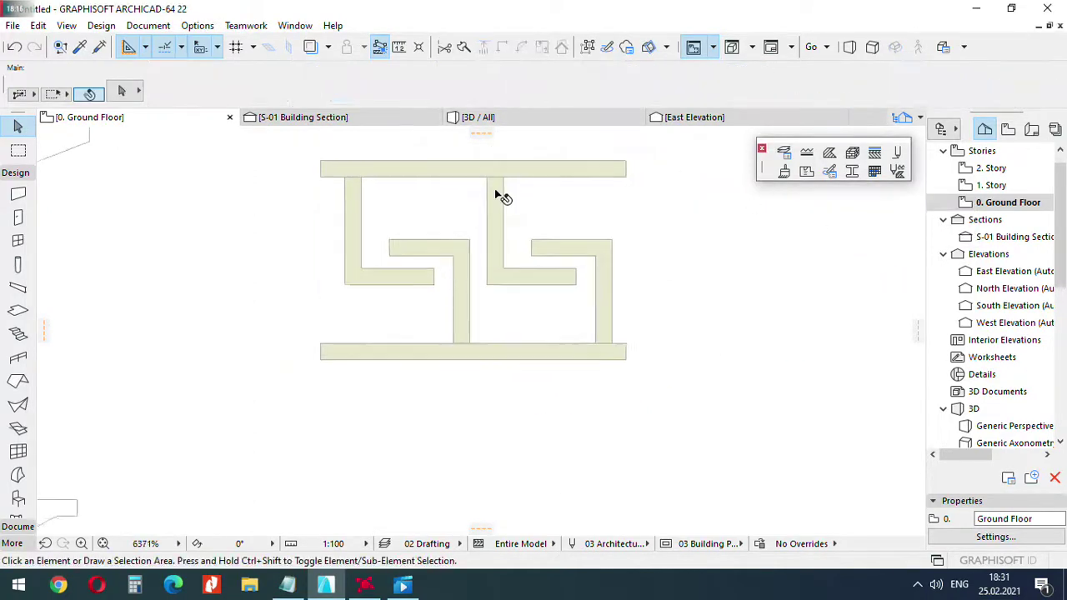
left_click(362, 192)
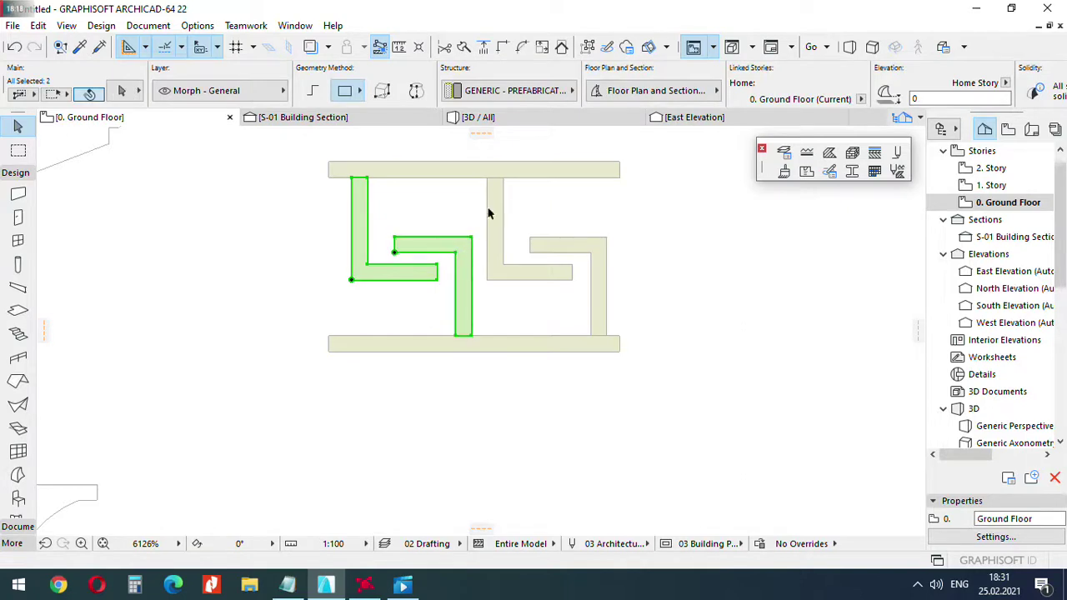
left_click(605, 260, "shift")
left_click(579, 350, "shift")
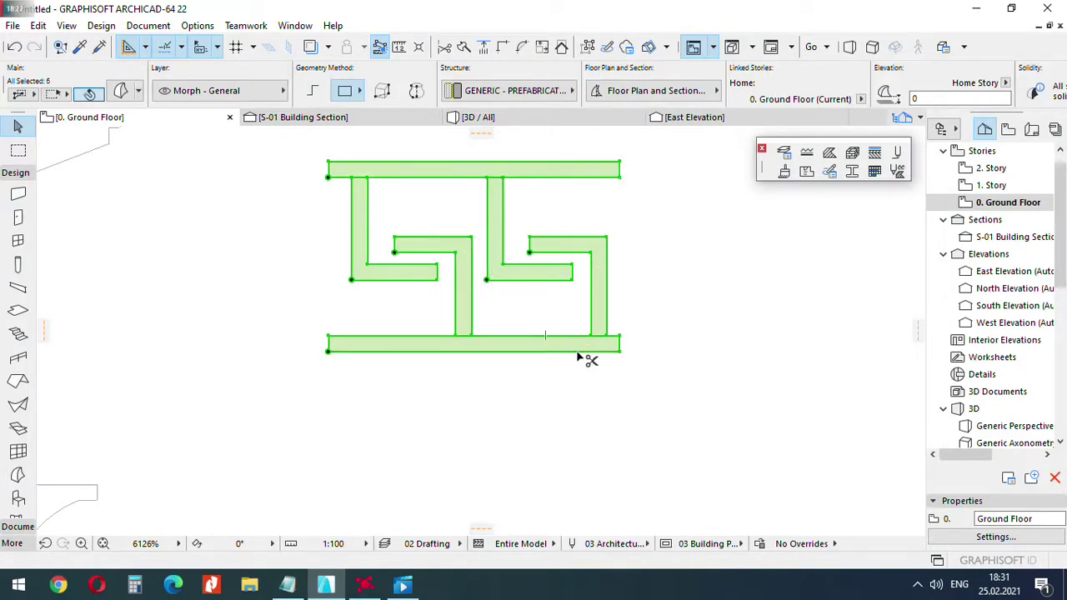
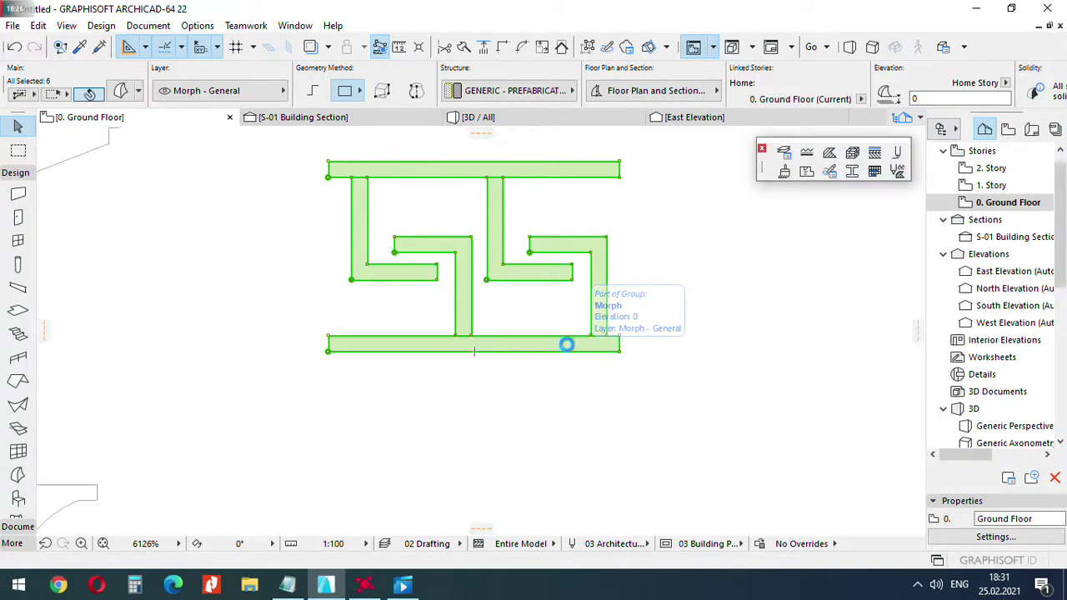
left_click(561, 363)
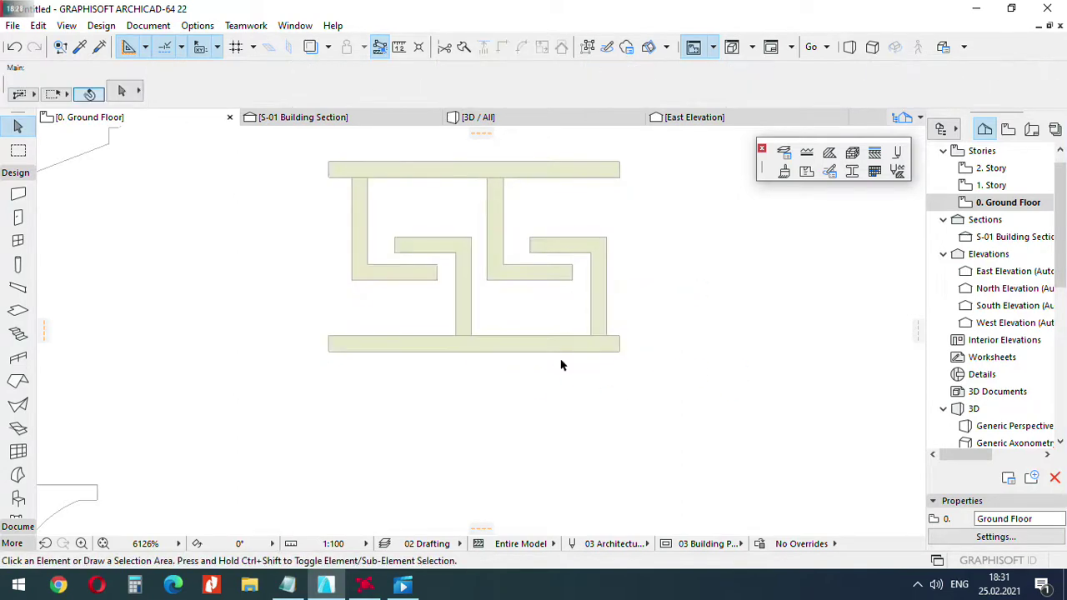
Move the grouped Greek key pattern by its lower corner to the empty area outside the building outline.
scroll(561, 364, "up", 2)
left_click(582, 350)
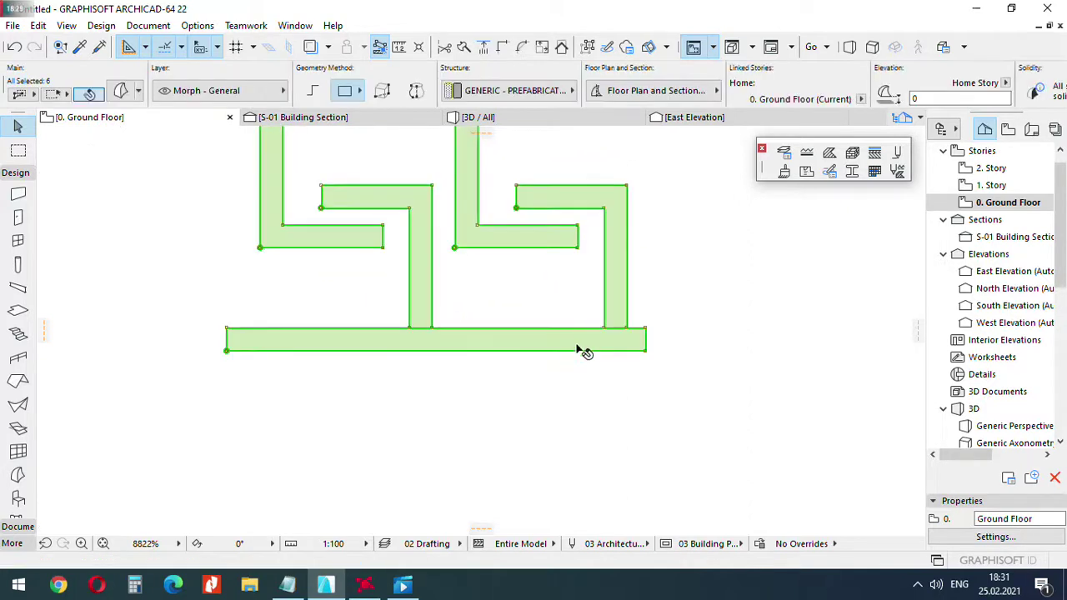
left_click(646, 351)
scroll(714, 316, "down", 6)
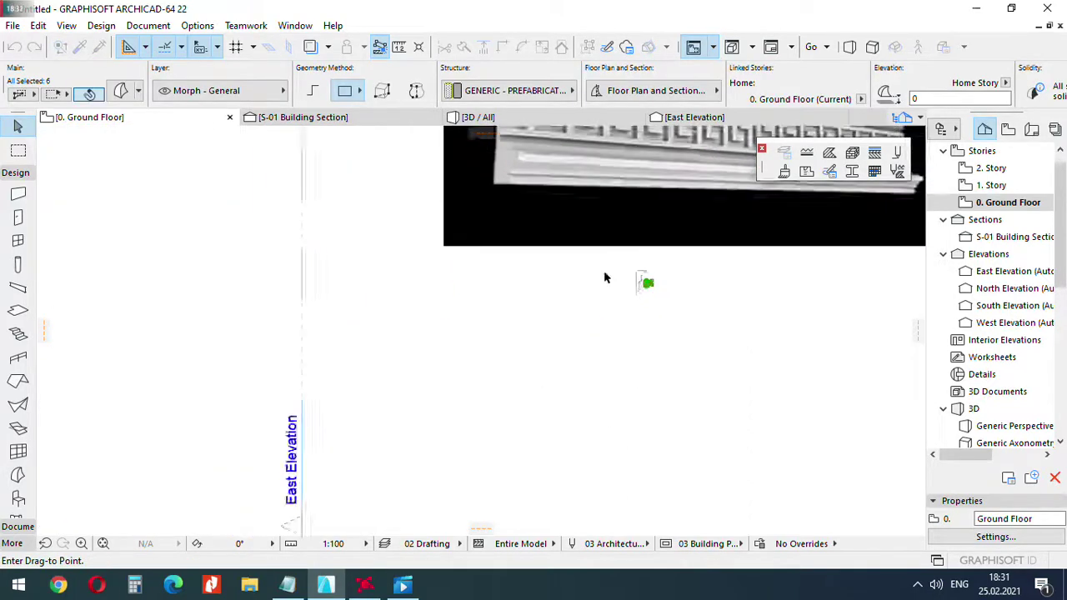
scroll(496, 281, "up", 5)
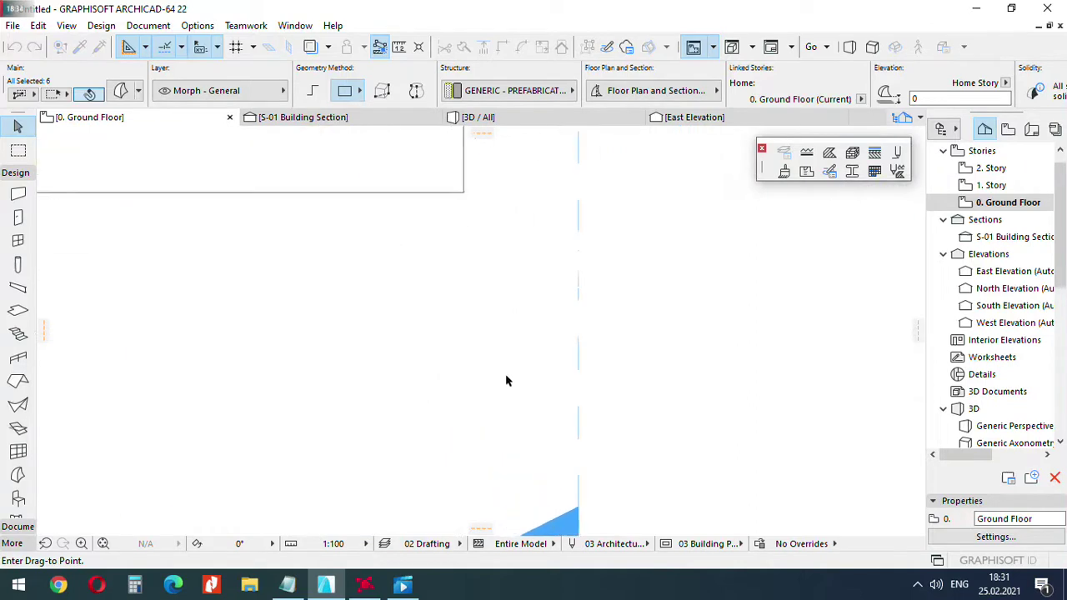
left_click(522, 357)
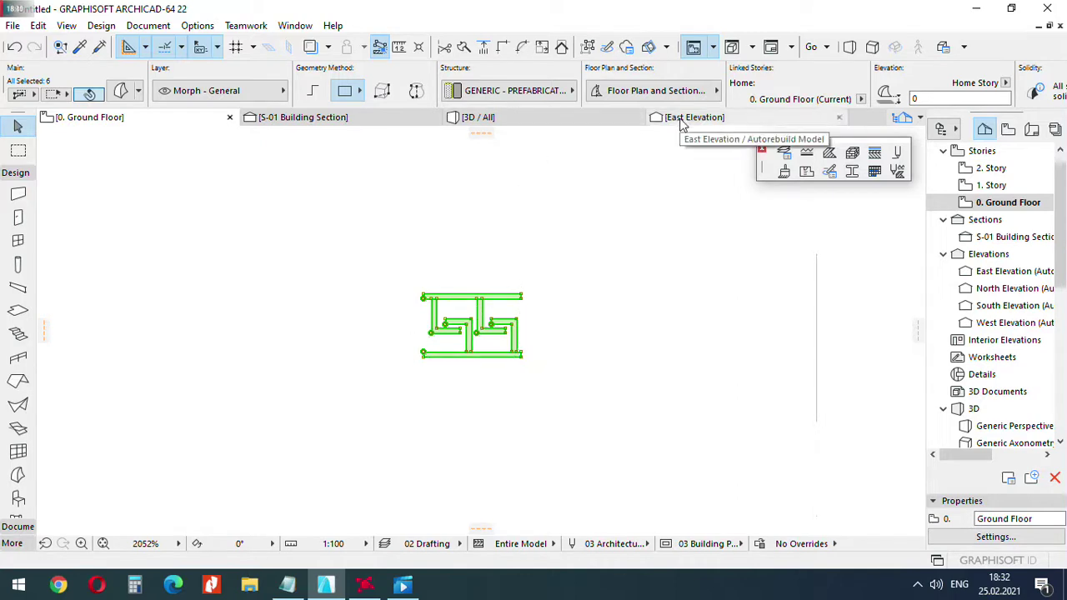
In the S-01 building section, rotate the flat Greek key pattern 90° about its lower corner so it stands upright.
left_click(343, 120)
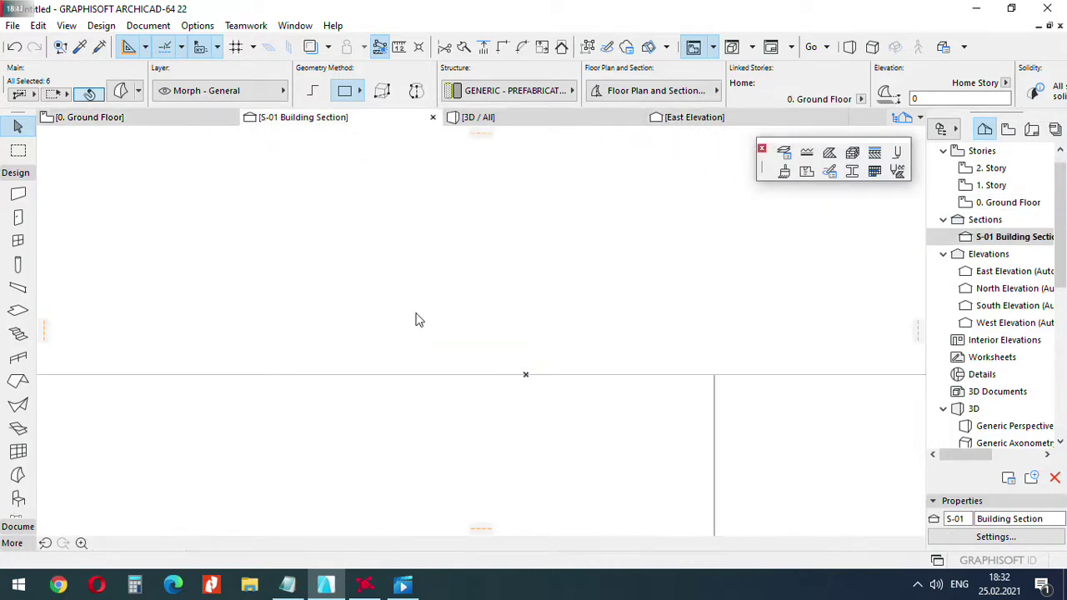
scroll(543, 306, "up", 10)
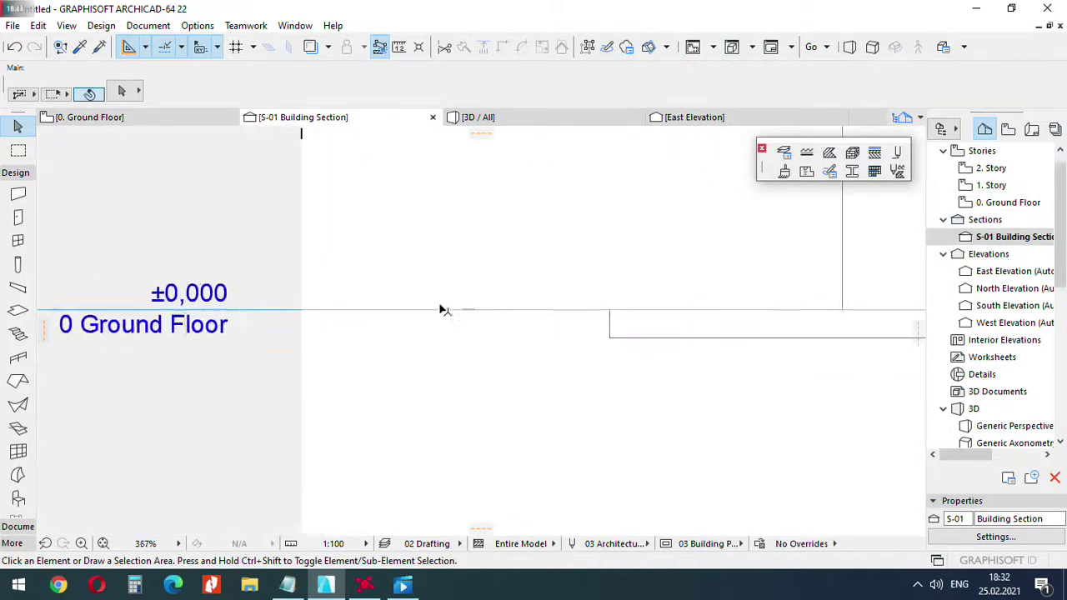
key("ctrl+a")
key("ctrl+e")
left_click(446, 280)
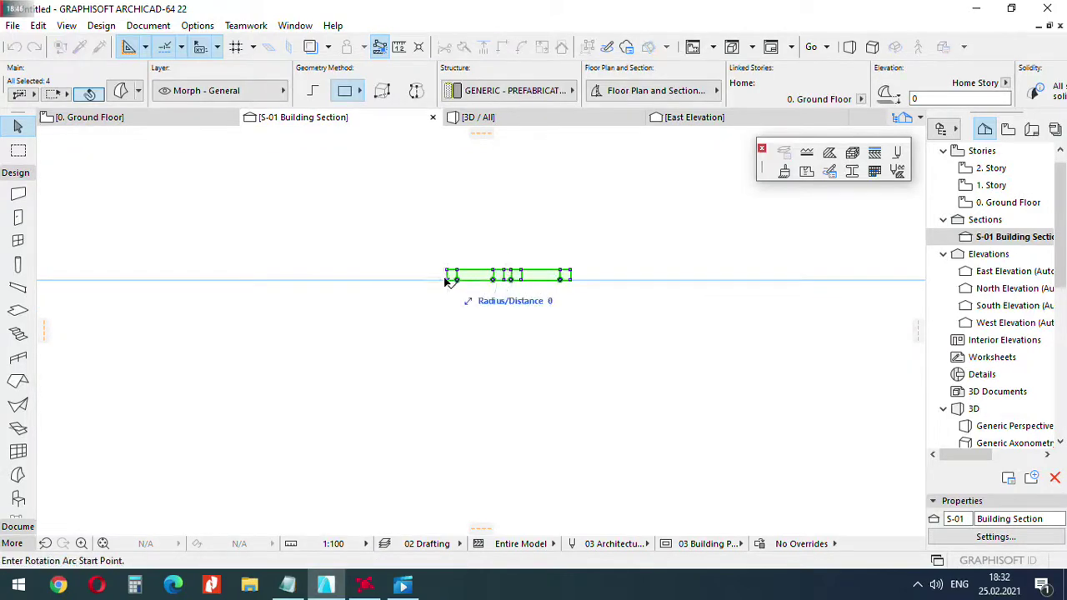
left_click(505, 280)
left_click(453, 220)
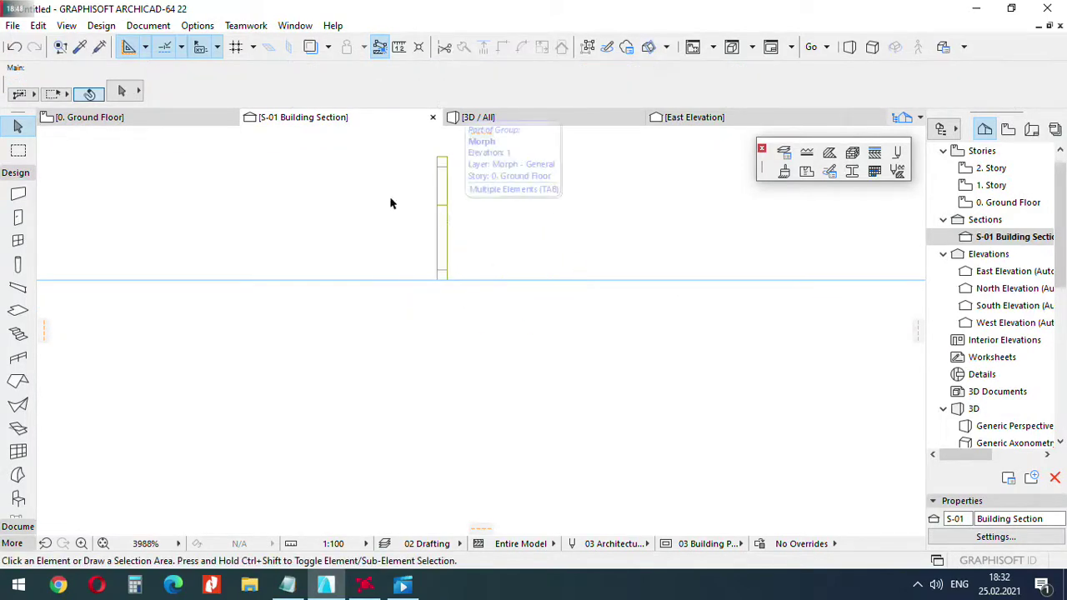
On the ground floor plan, rotate the upright key pattern 90° about its end so it runs vertically in plan.
left_click(215, 119)
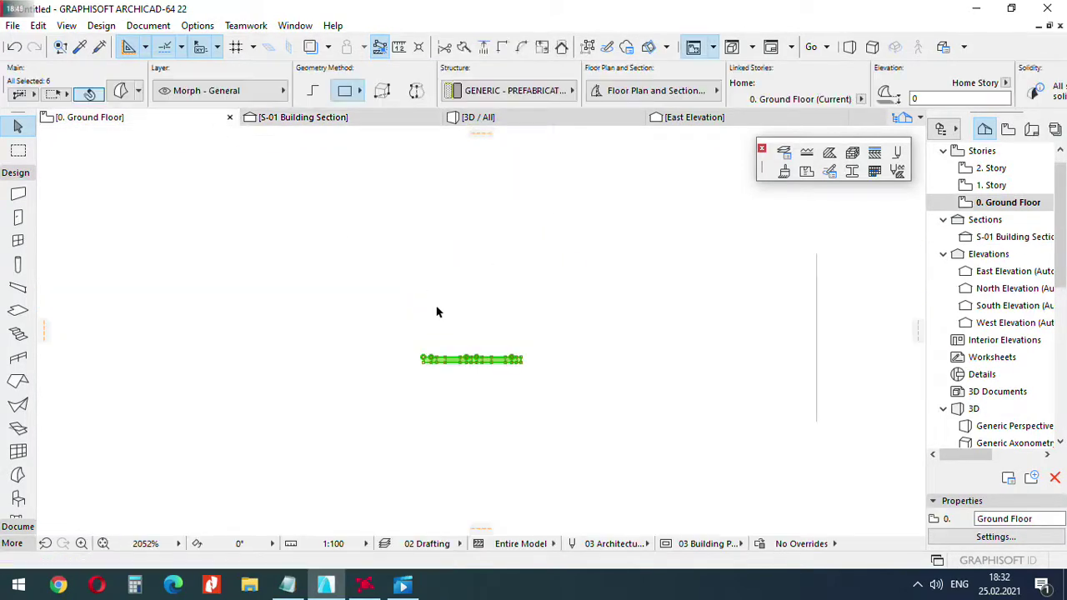
left_click(433, 360)
key("ctrl+e")
left_click(414, 356)
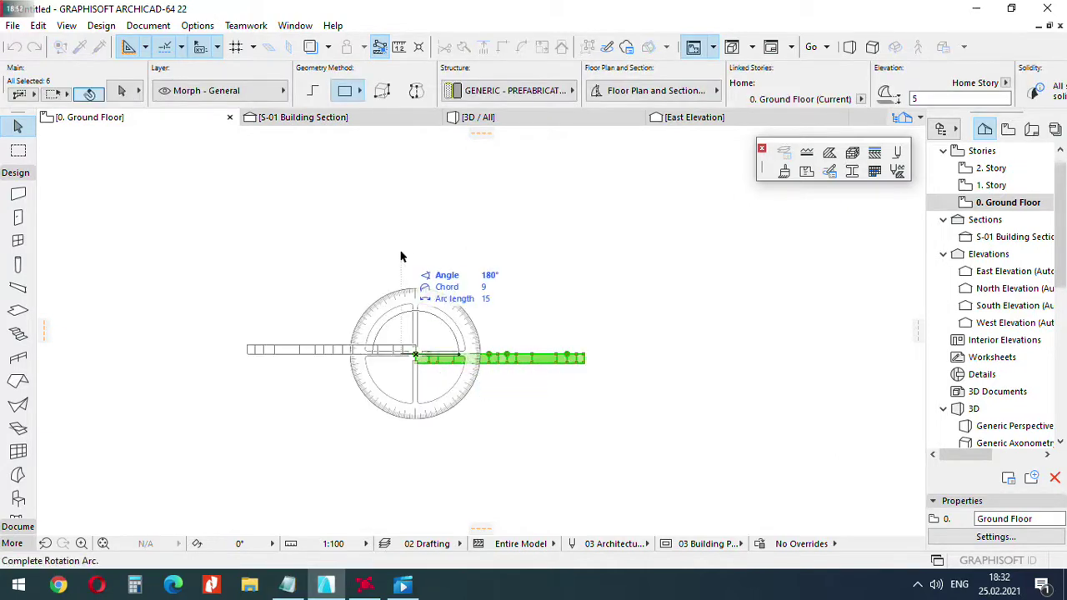
left_click(418, 248)
scroll(515, 398, "down", 6)
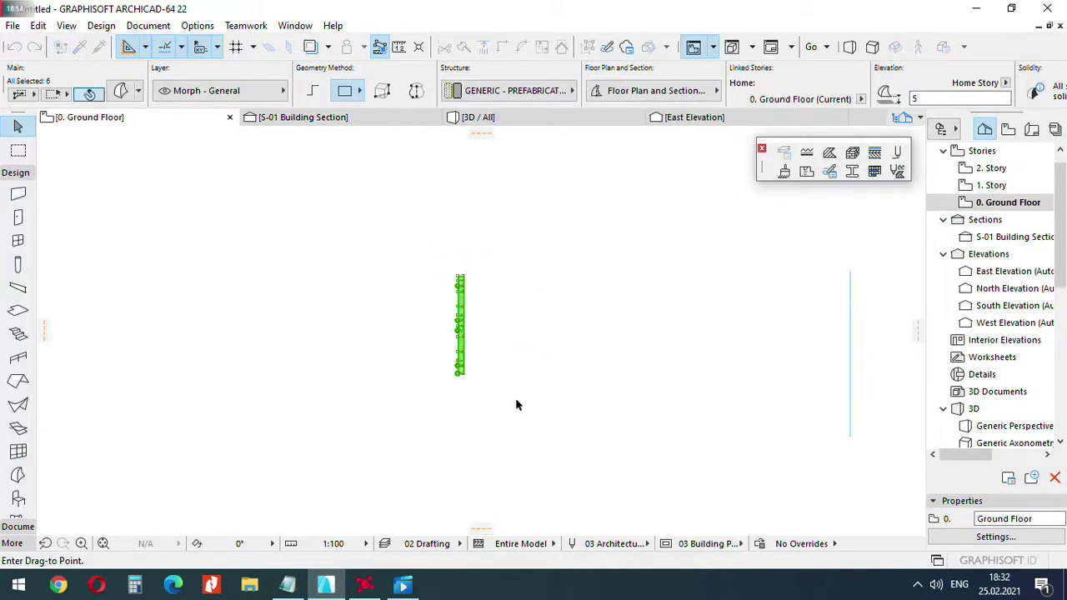
On the ground floor plan, move the key pattern just outside the building's lower-right corner, aligned with its lower edge.
left_click(503, 385)
scroll(492, 285, "up", 4)
middle_click_drag(393, 176, 532, 337)
scroll(392, 332, "up", 3)
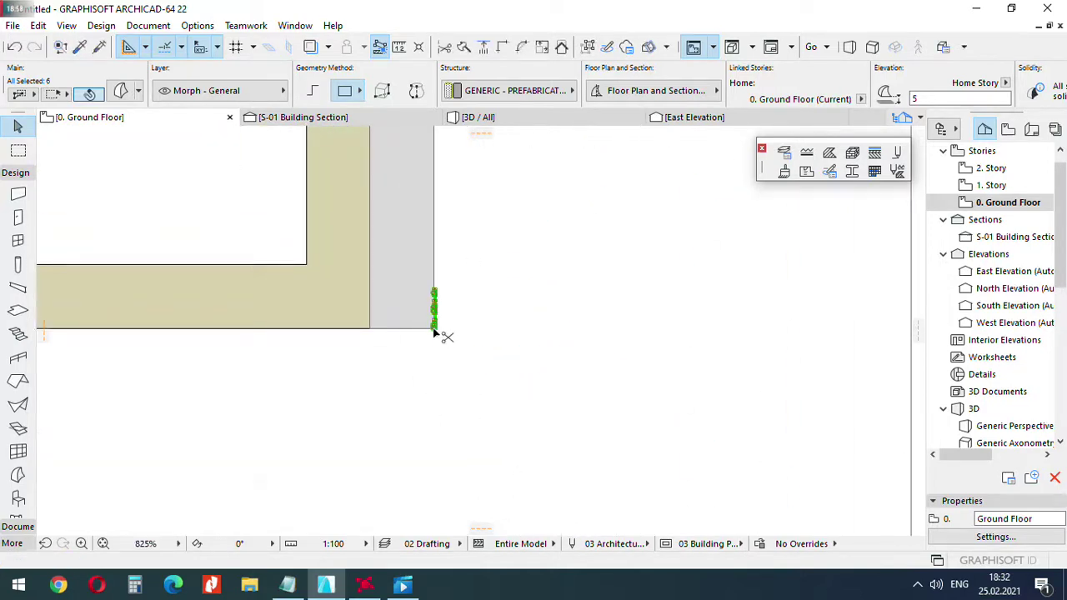
left_click(483, 329)
key("Escape")
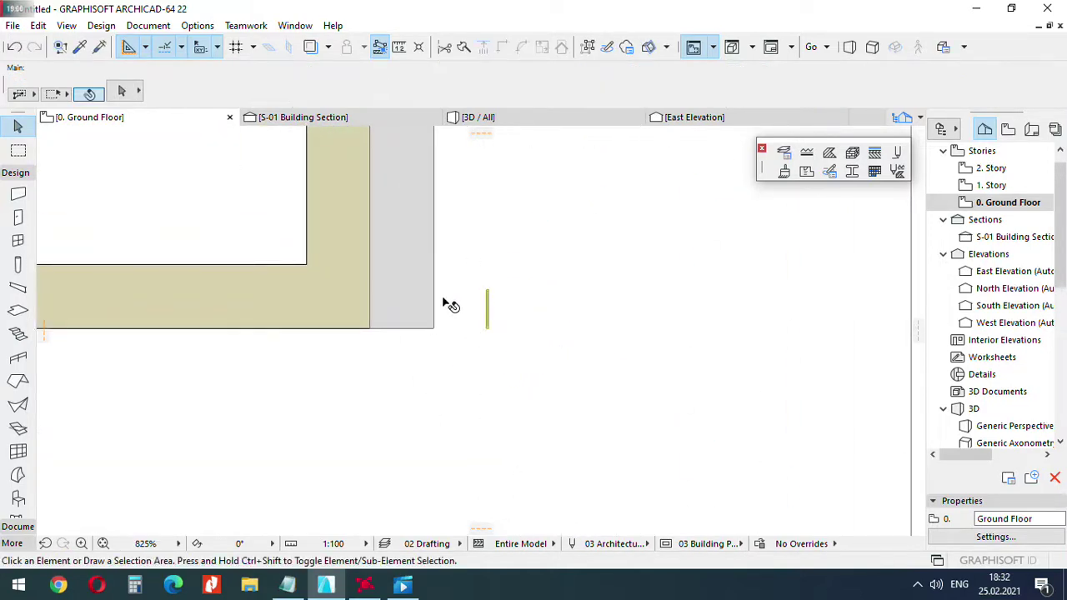
In the S-01 building section, move the whole key pattern by its upper-left corner up to the left end of the cornice's flat band.
scroll(440, 293, "down", 3)
left_click(337, 116)
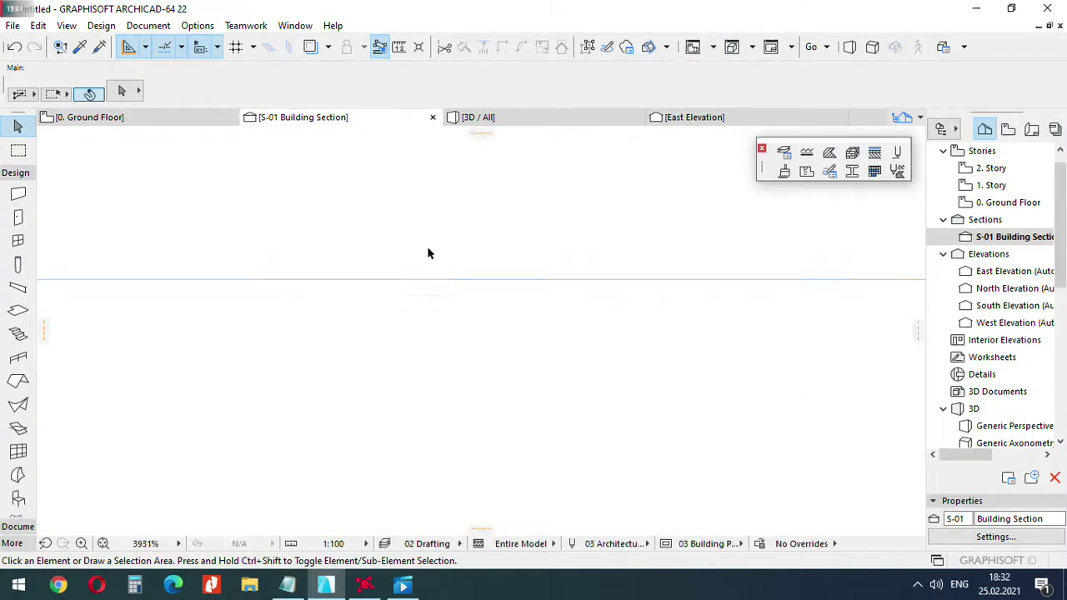
scroll(389, 252, "down", 3)
scroll(431, 250, "up", 8)
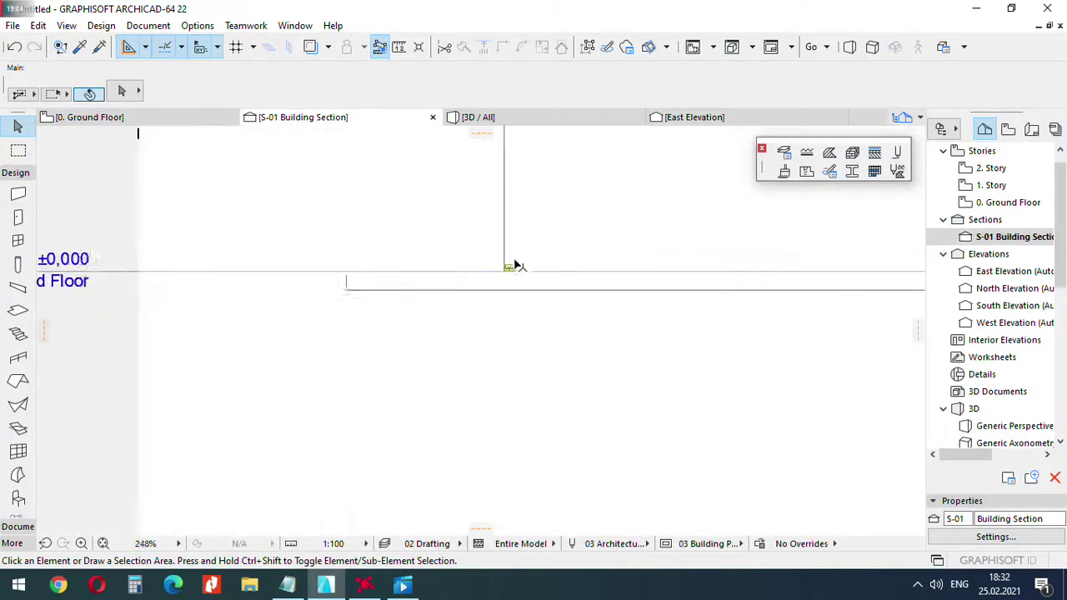
key("ctrl+a")
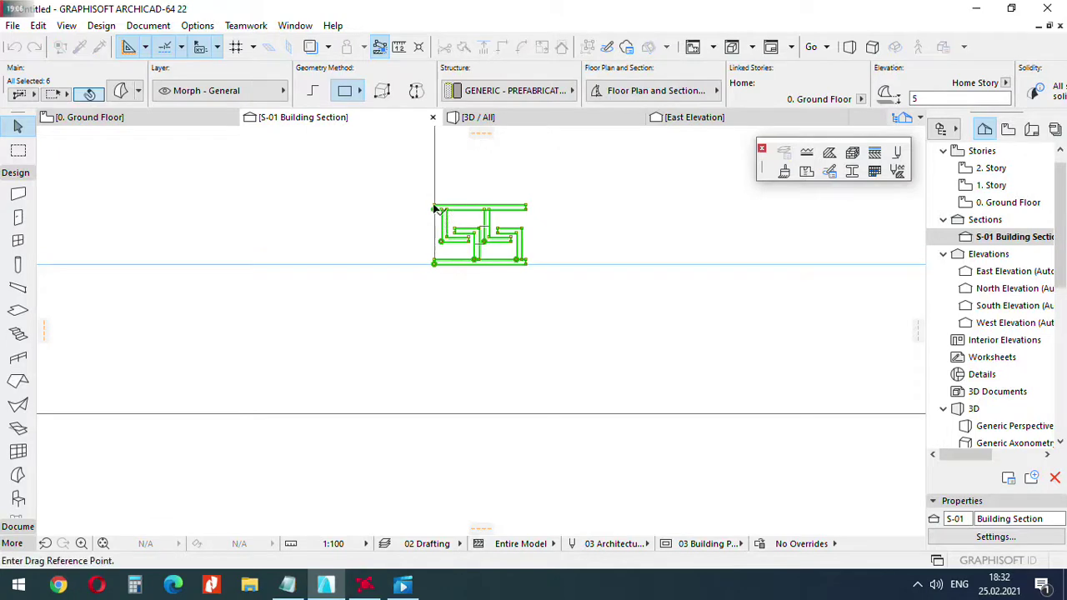
left_click(433, 206)
scroll(480, 272, "down", 4)
middle_click_drag(482, 174, 482, 362)
scroll(468, 226, "up", 2)
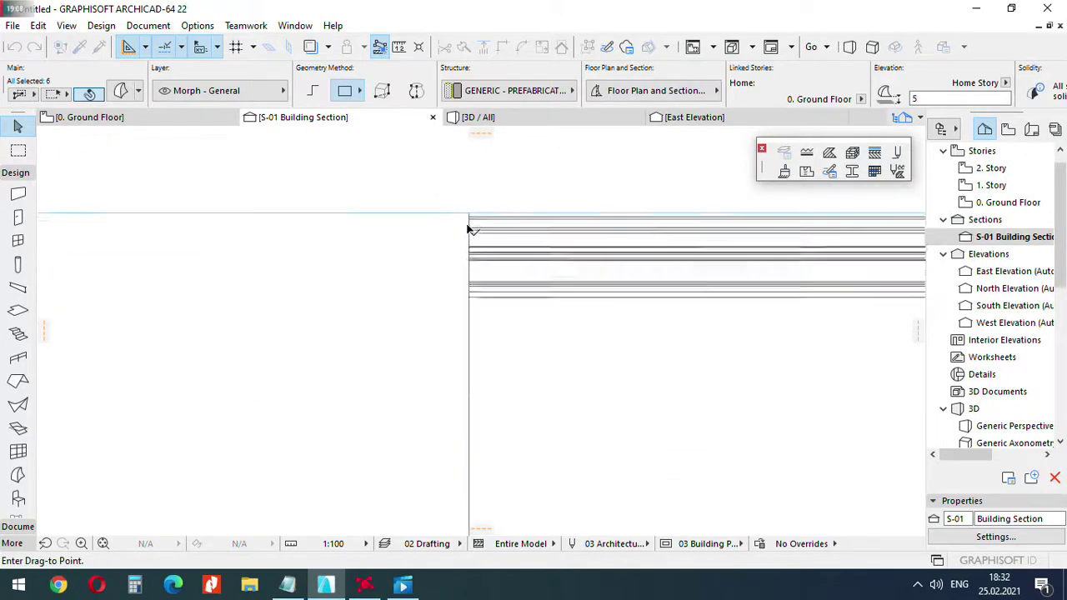
scroll(468, 243, "up", 5)
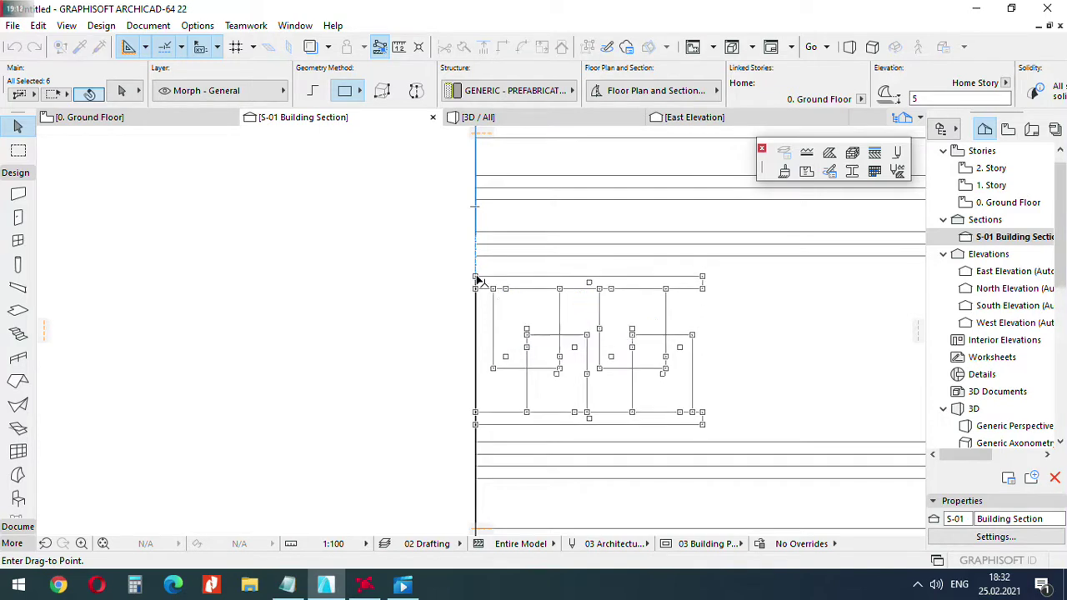
left_click(477, 279)
scroll(305, 258, "down", 5)
scroll(338, 276, "up", 6)
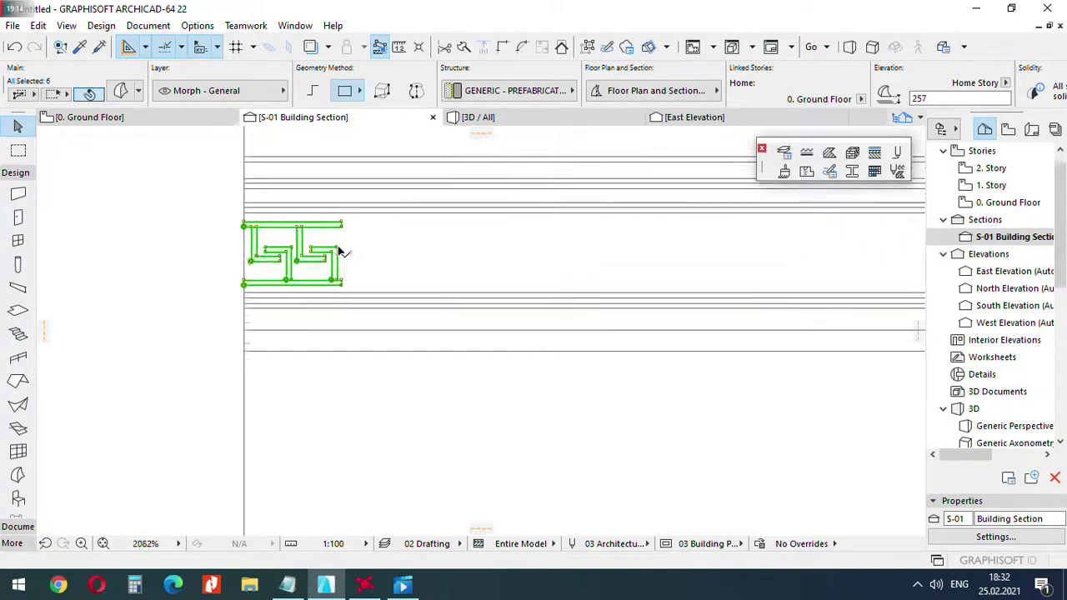
key("Escape")
In the 3D view, override the surface of all six key pattern morphs with Paint - Glossy White.
scroll(317, 278, "down", 6)
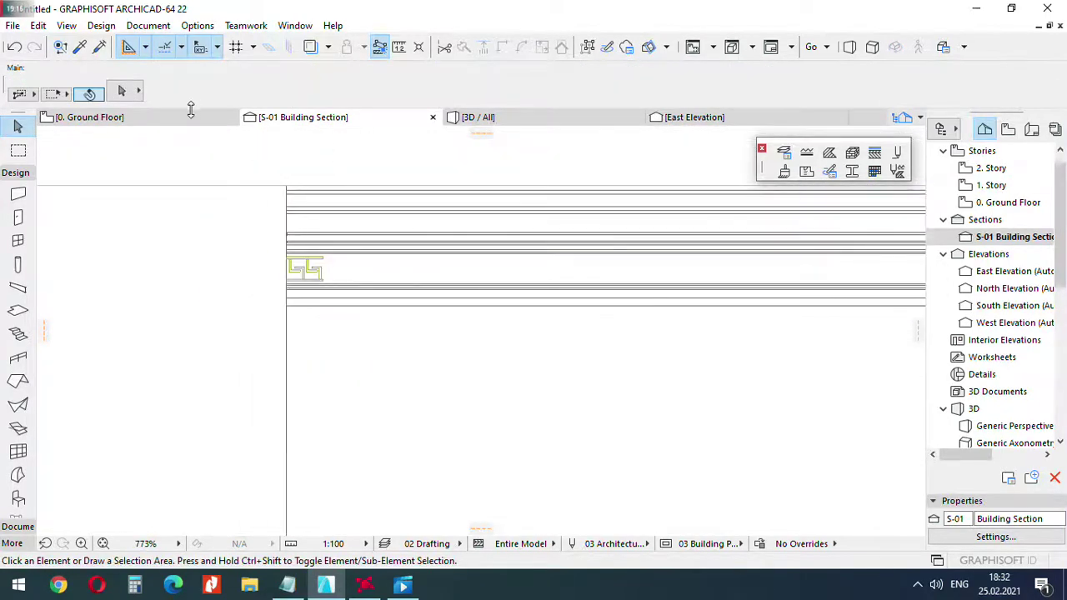
left_click(186, 118)
left_click(484, 118)
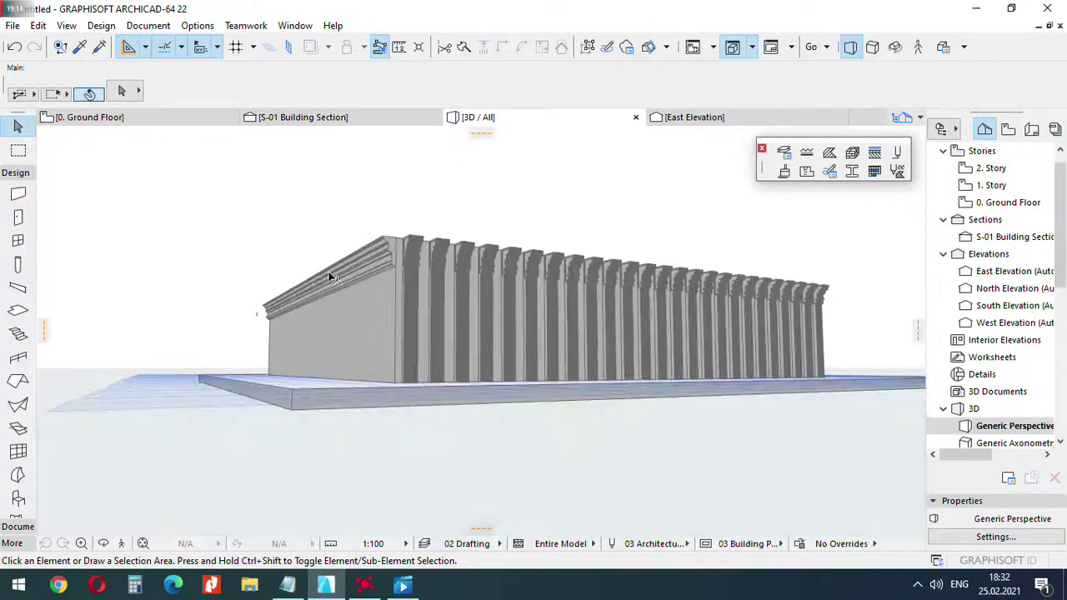
scroll(214, 333, "up", 10)
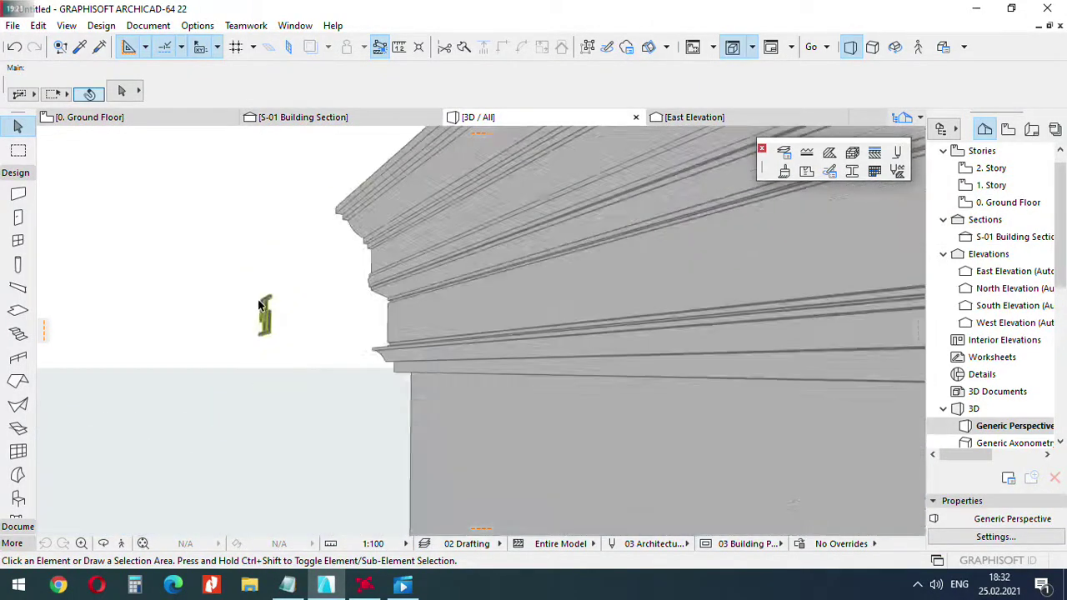
scroll(268, 317, "up", 5)
left_click(325, 289)
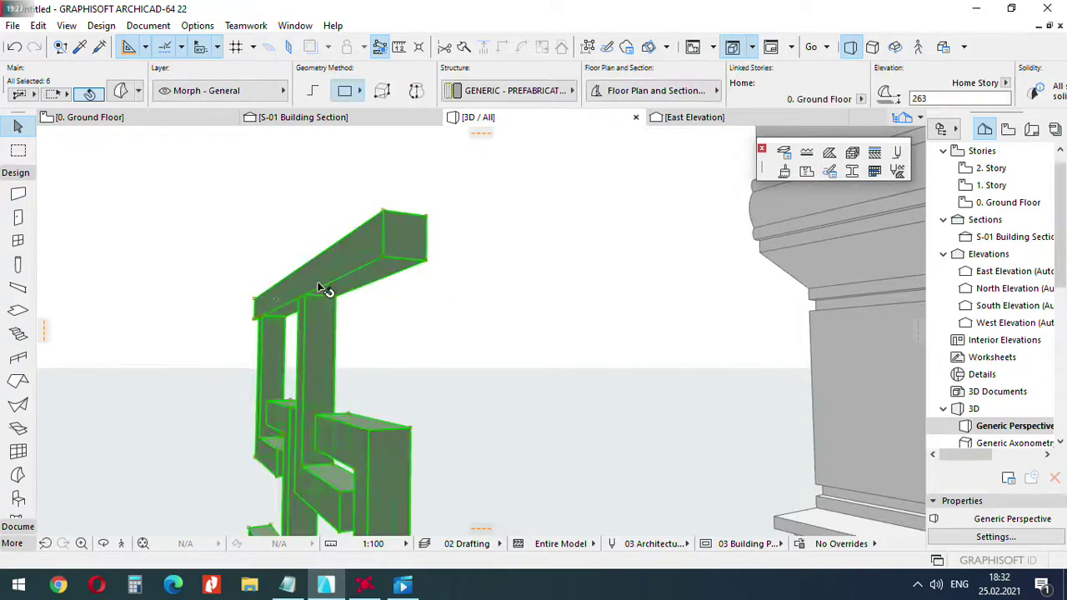
left_click(122, 91)
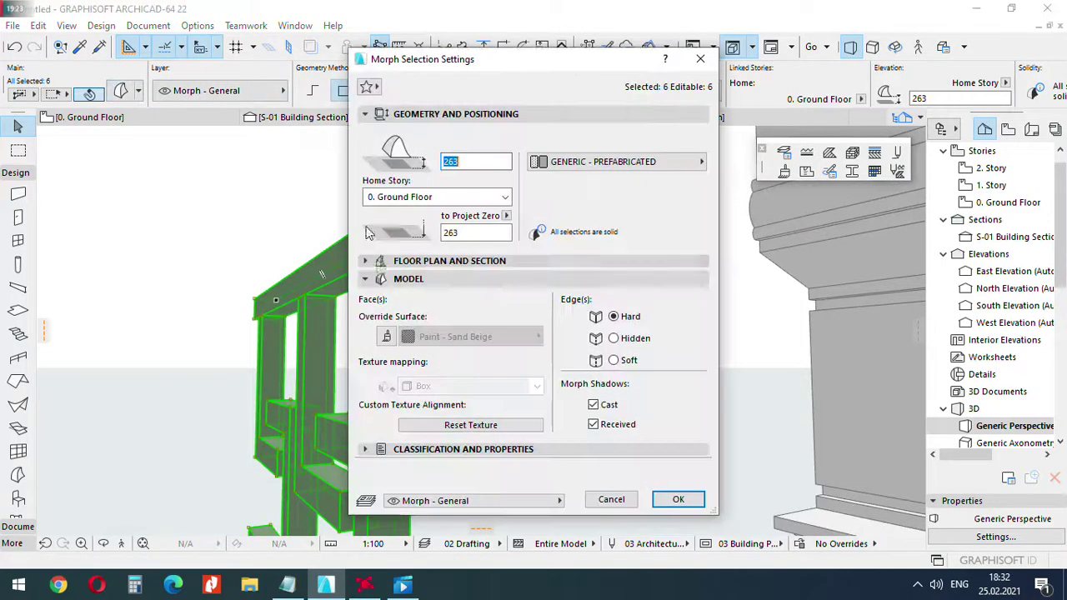
left_click(434, 337)
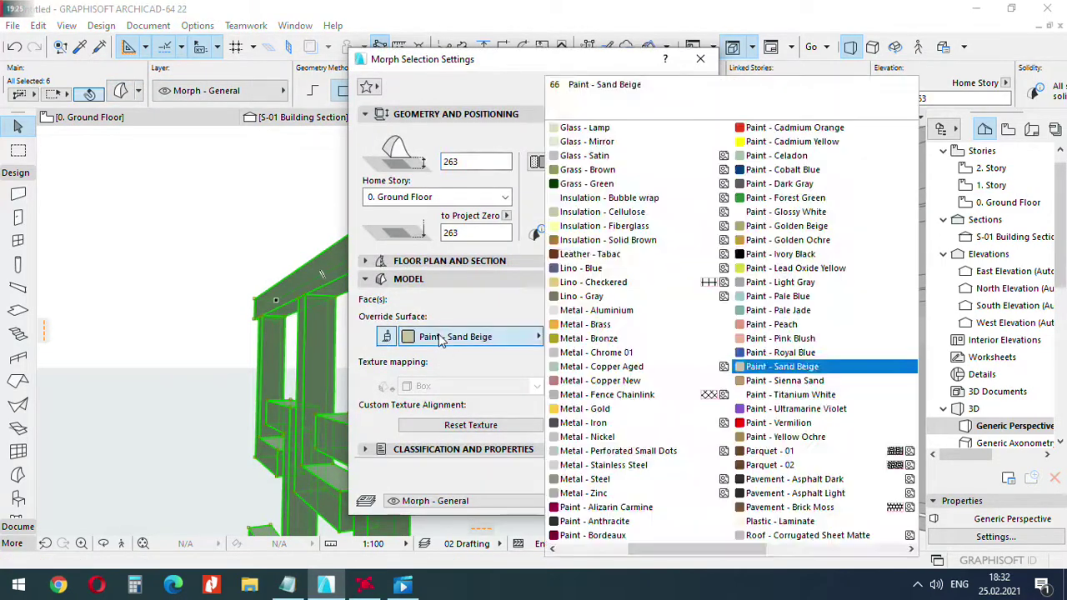
left_click(774, 212)
left_click(673, 497)
left_click(392, 376)
scroll(381, 305, "down", 5)
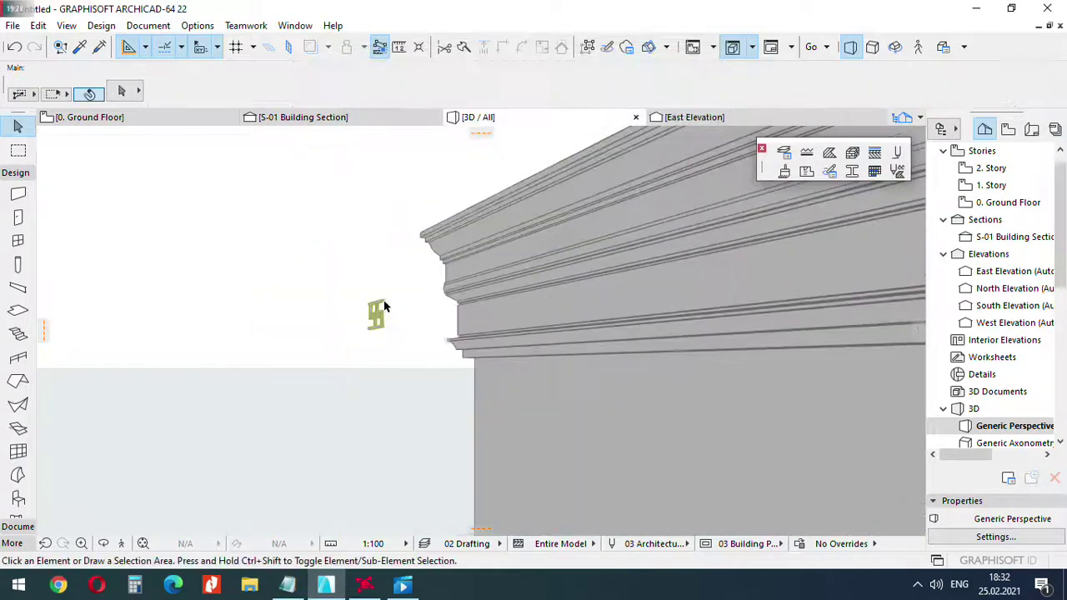
Set the key pattern's cut line pen to 161, uncut line pen to 101 and cover fill pen to 161.
scroll(383, 308, "up", 3)
left_click(375, 300)
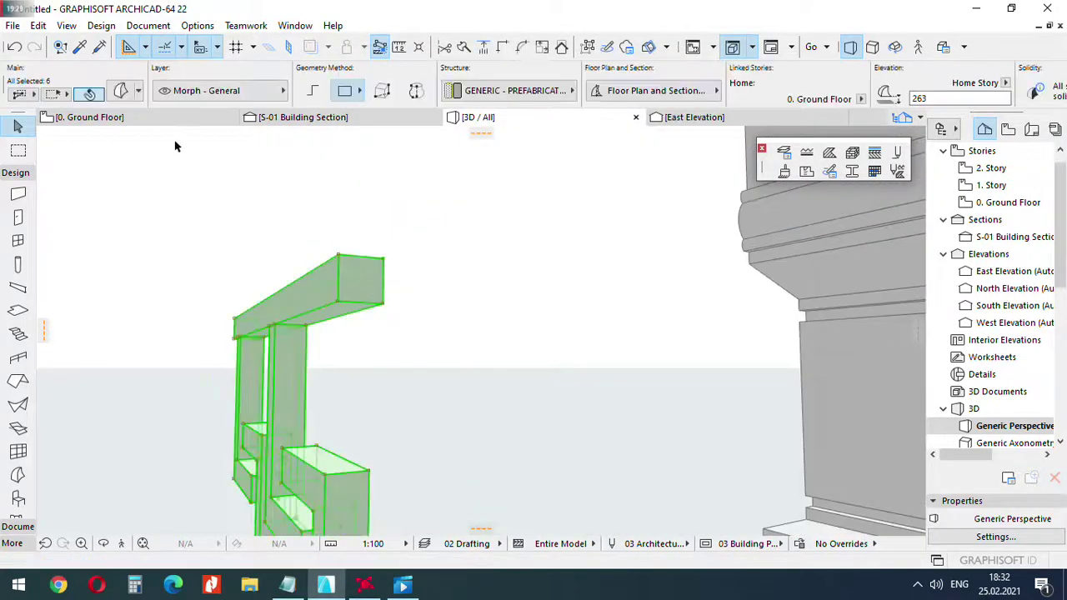
left_click(136, 94)
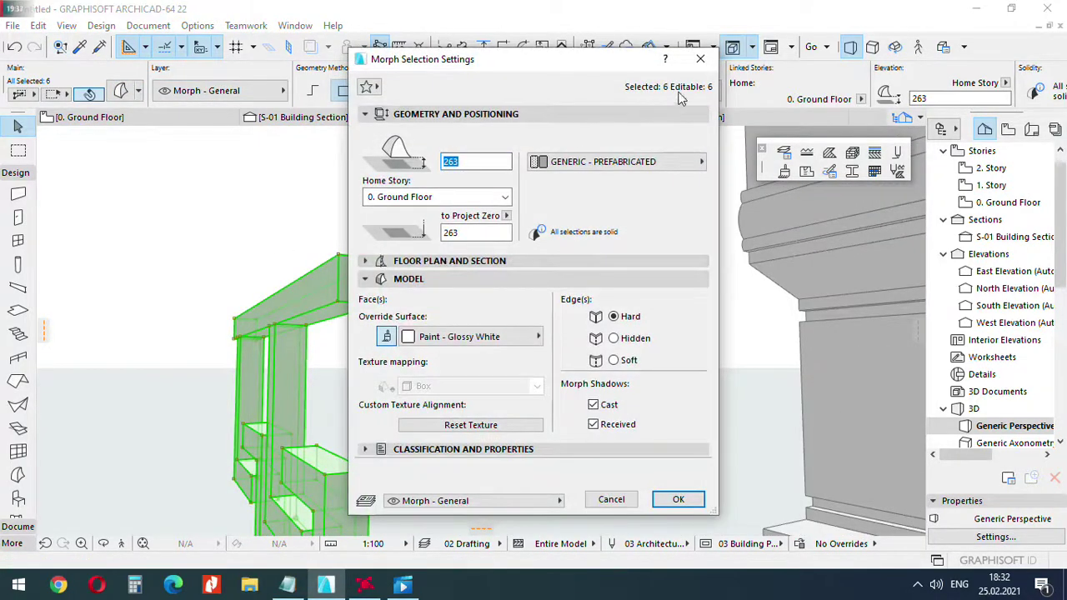
left_click(702, 60)
left_click(681, 97)
left_click(550, 182)
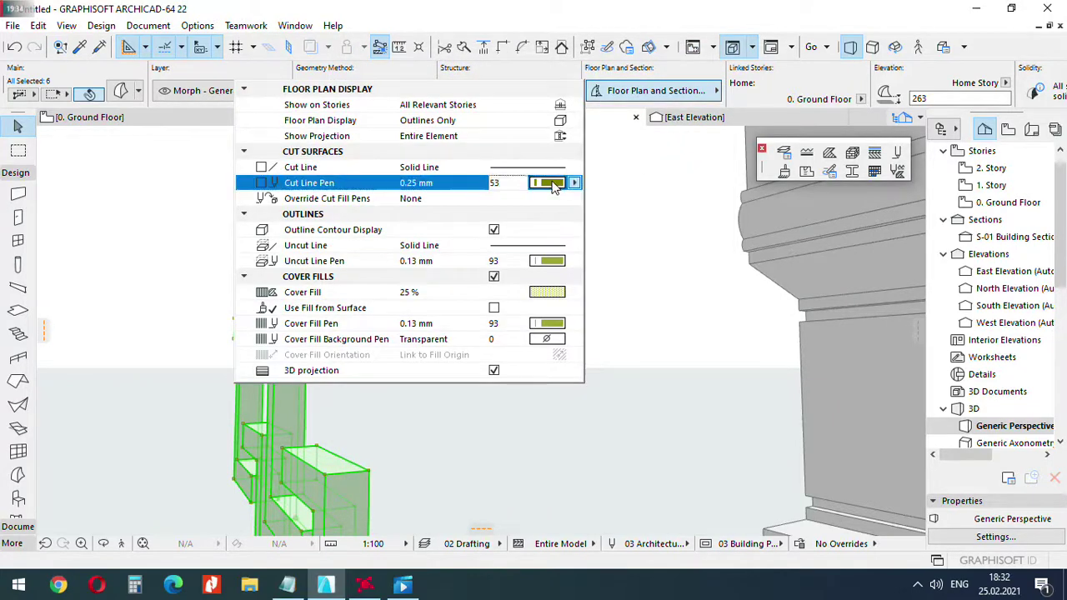
left_click(596, 299)
left_click(554, 262)
left_click(554, 262)
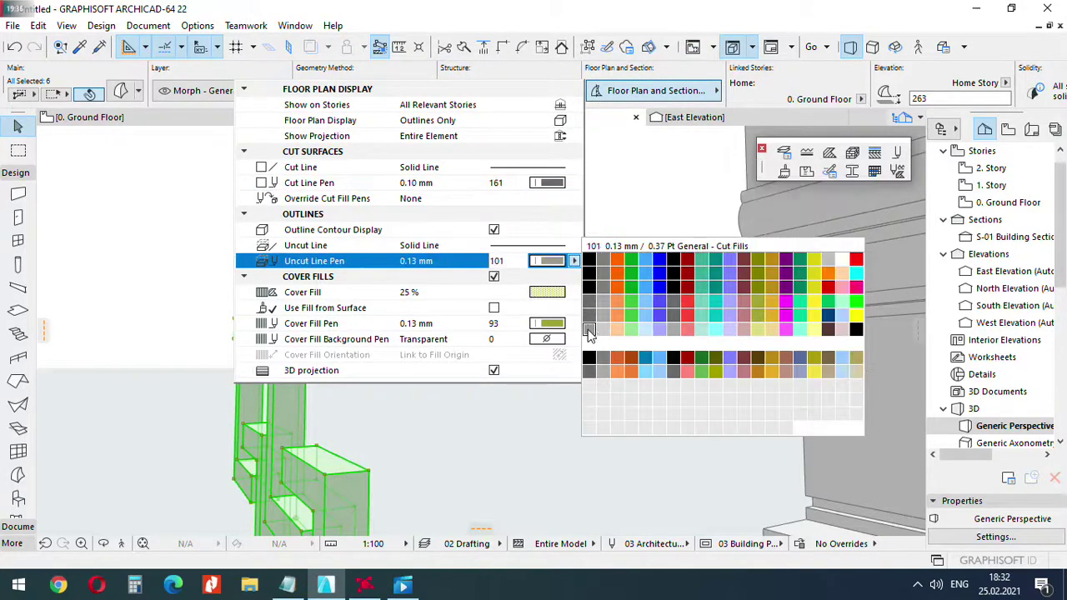
left_click(589, 329)
left_click(552, 324)
left_click(587, 435)
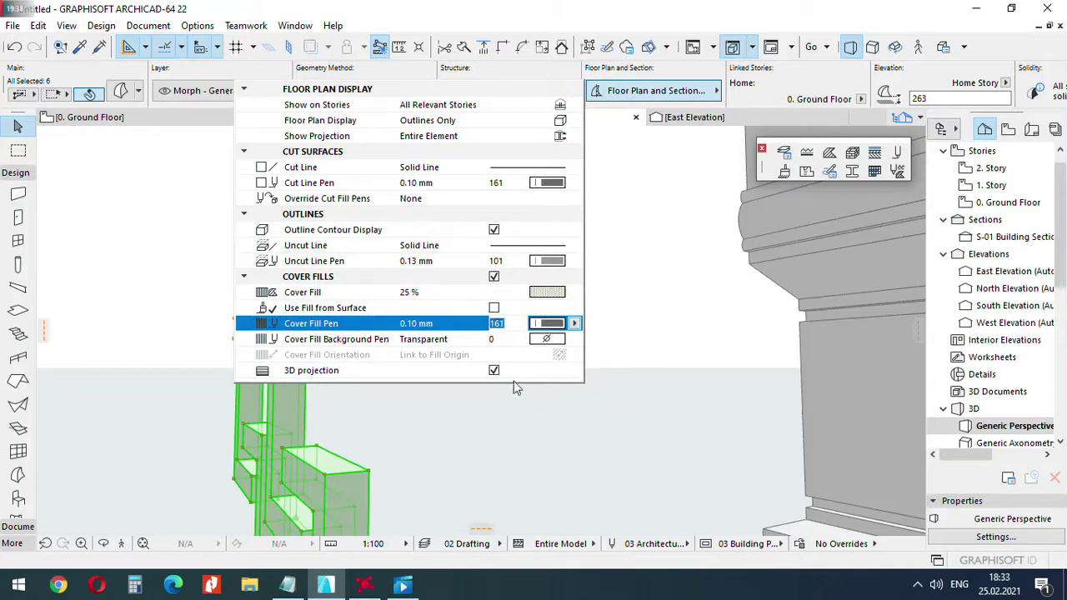
left_click(514, 381)
With grouping suspended, extrude the end face of the pattern's top bar along the cornice to the building's far corner.
left_click(358, 280)
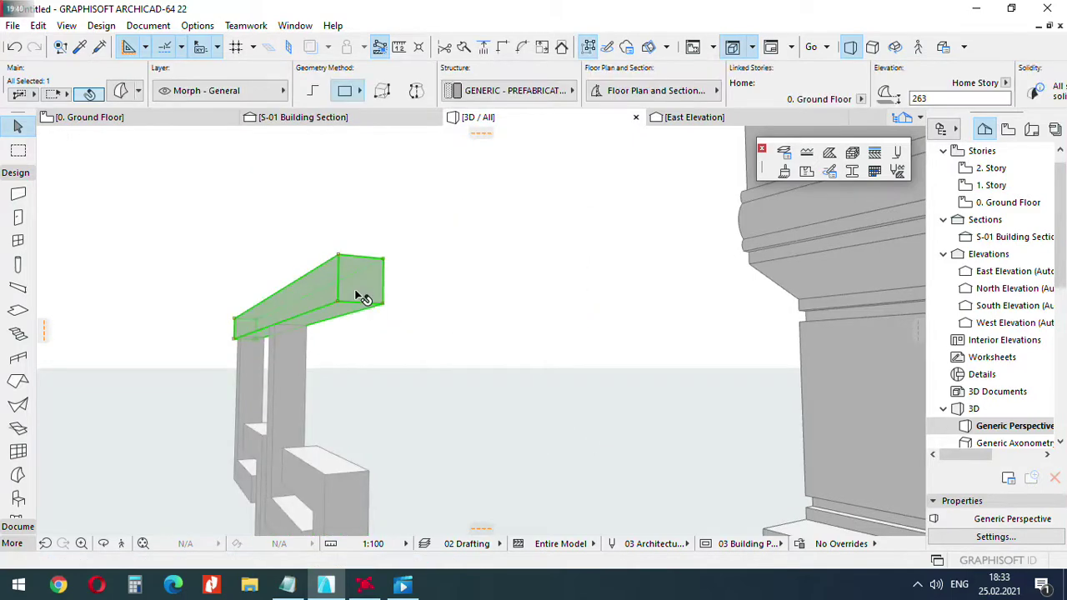
left_click(357, 291)
scroll(374, 295, "down", 3)
middle_click_drag(378, 290, 610, 313, "shift")
scroll(608, 311, "up", 3)
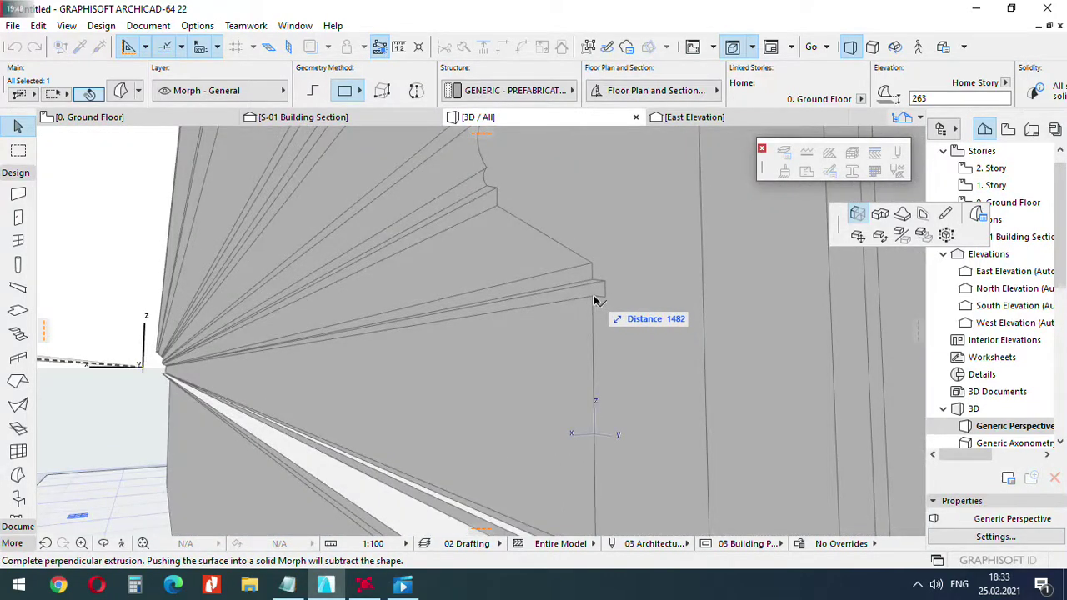
left_click(593, 298)
scroll(636, 331, "down", 3)
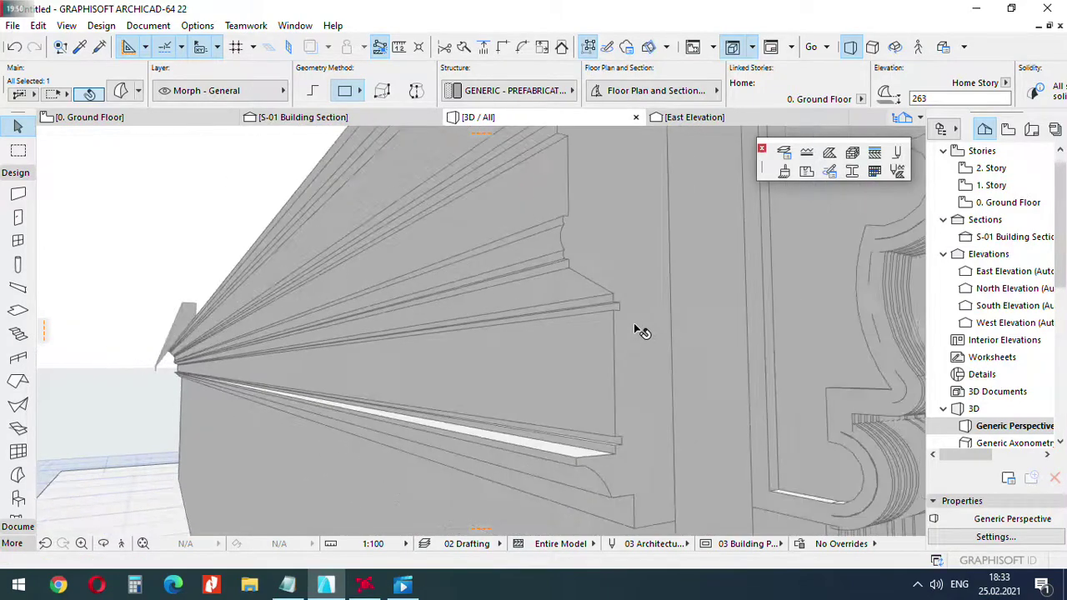
middle_click_drag(283, 336, 526, 351, "shift")
key("Escape")
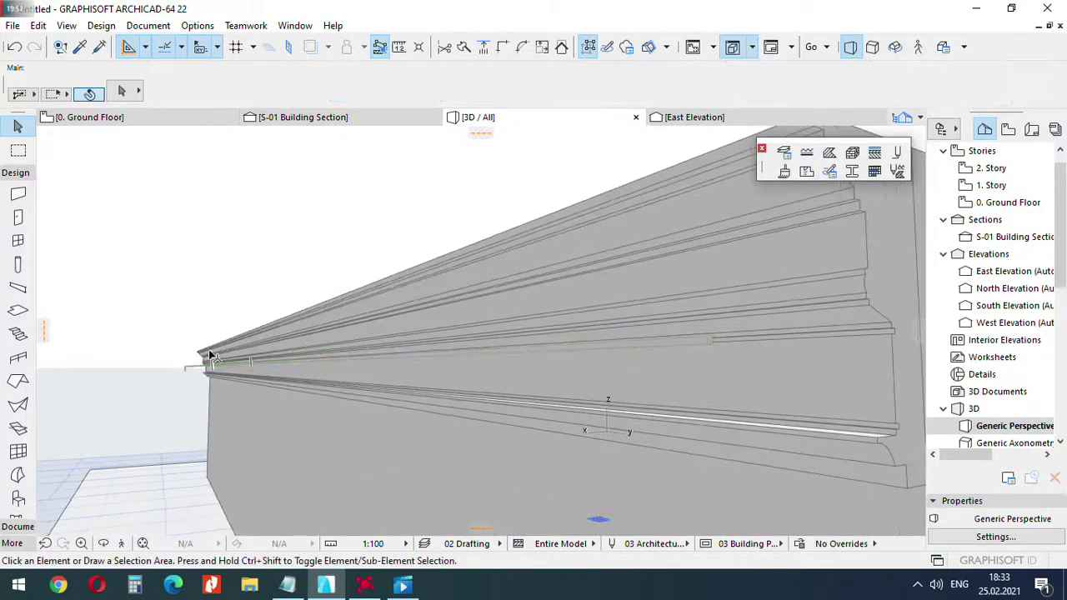
Delete the short bottom bar of the key pattern.
scroll(182, 370, "up", 1)
scroll(183, 370, "up", 3)
scroll(251, 396, "up", 2)
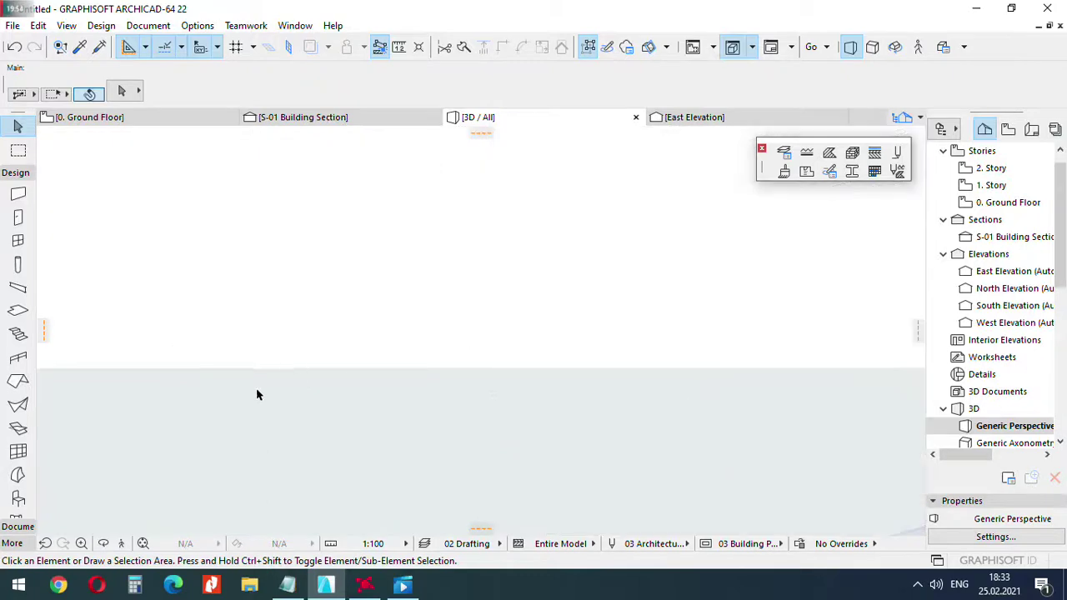
scroll(257, 392, "down", 2)
scroll(258, 400, "up", 5)
middle_click_drag(264, 393, 388, 465, "shift")
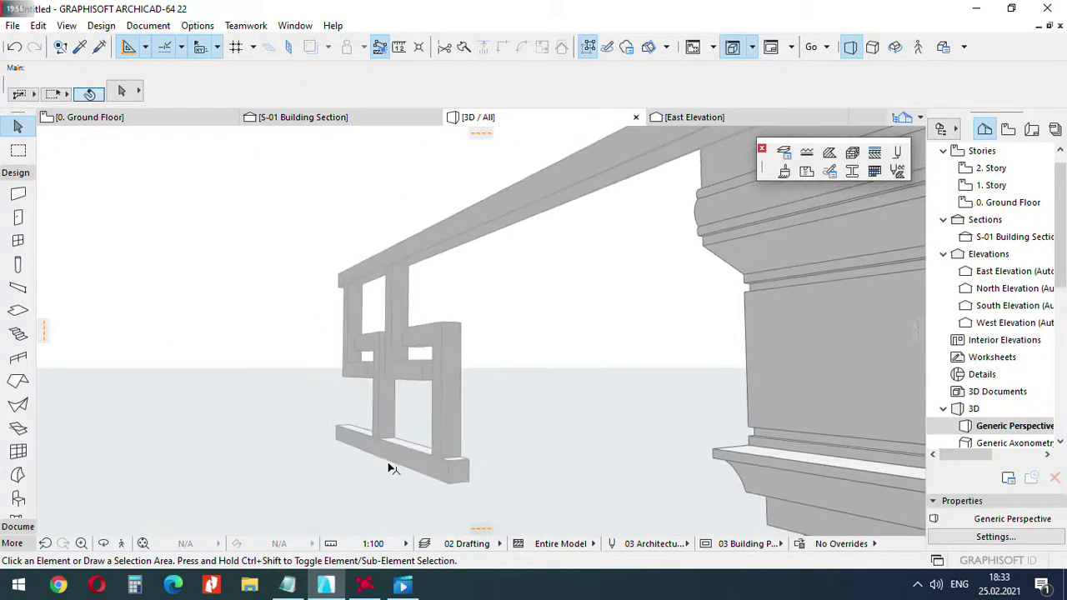
left_click(397, 465)
key("Delete")
Copy the long top bar straight down so it meets the lower ends of the hooked morphs.
left_click(360, 278)
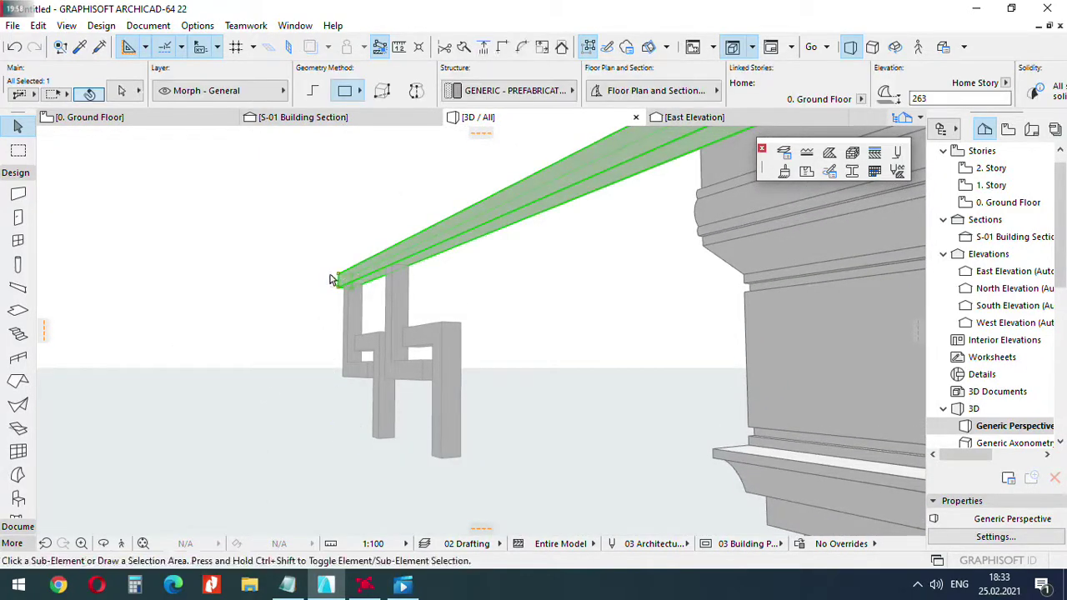
key("ctrl+d")
left_click(340, 278)
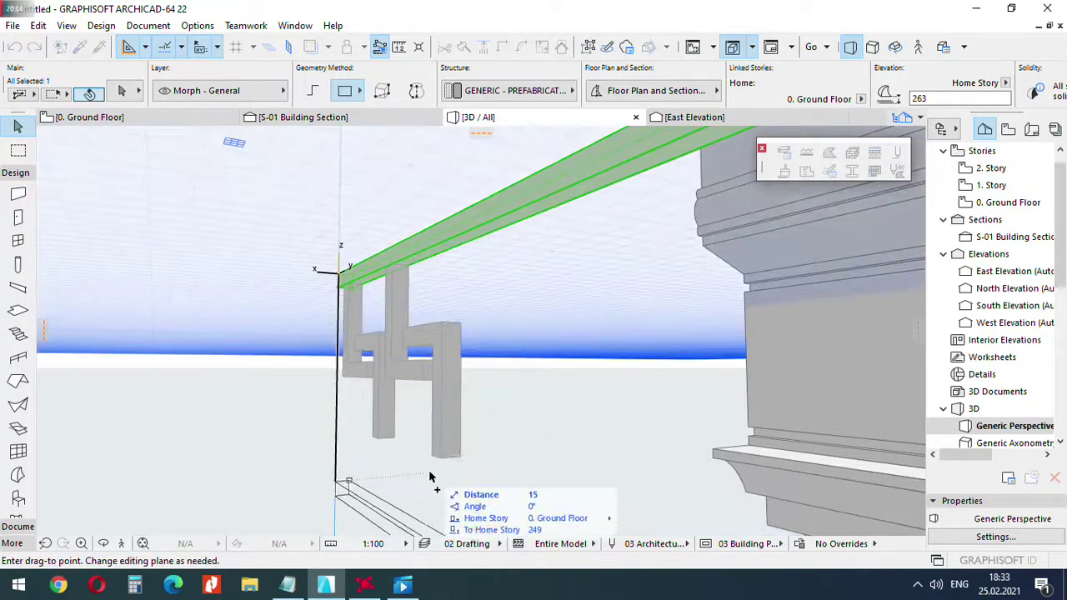
left_click(442, 459)
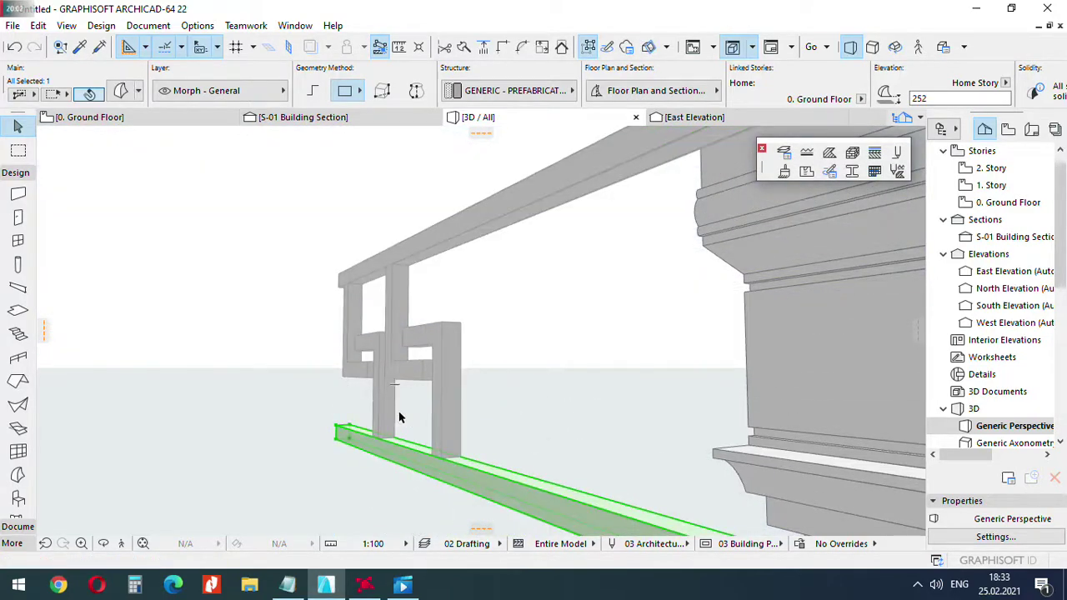
key("Escape")
left_click(444, 369)
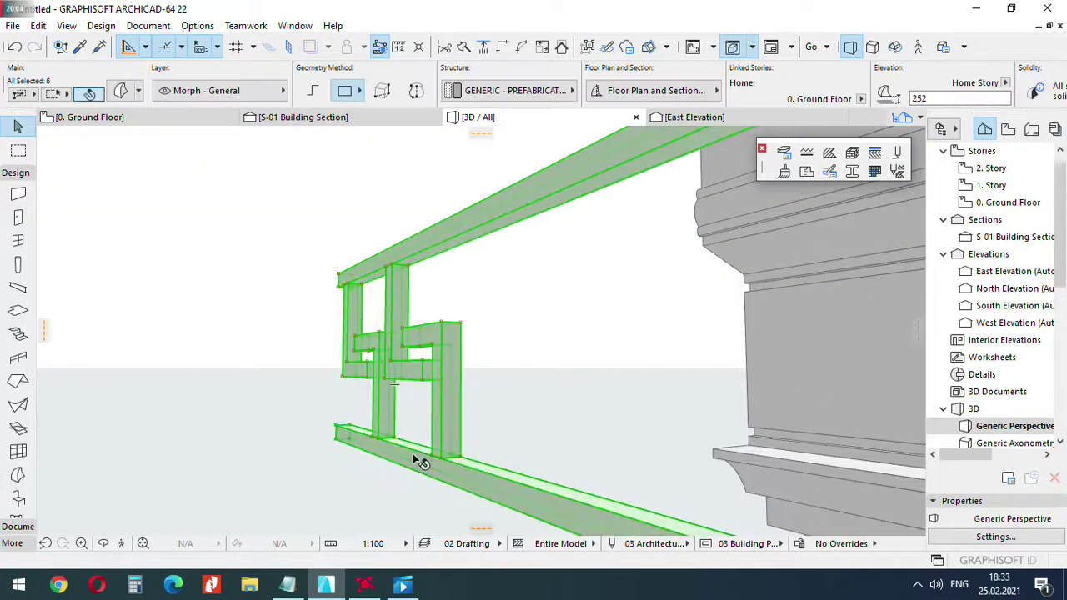
key("Escape")
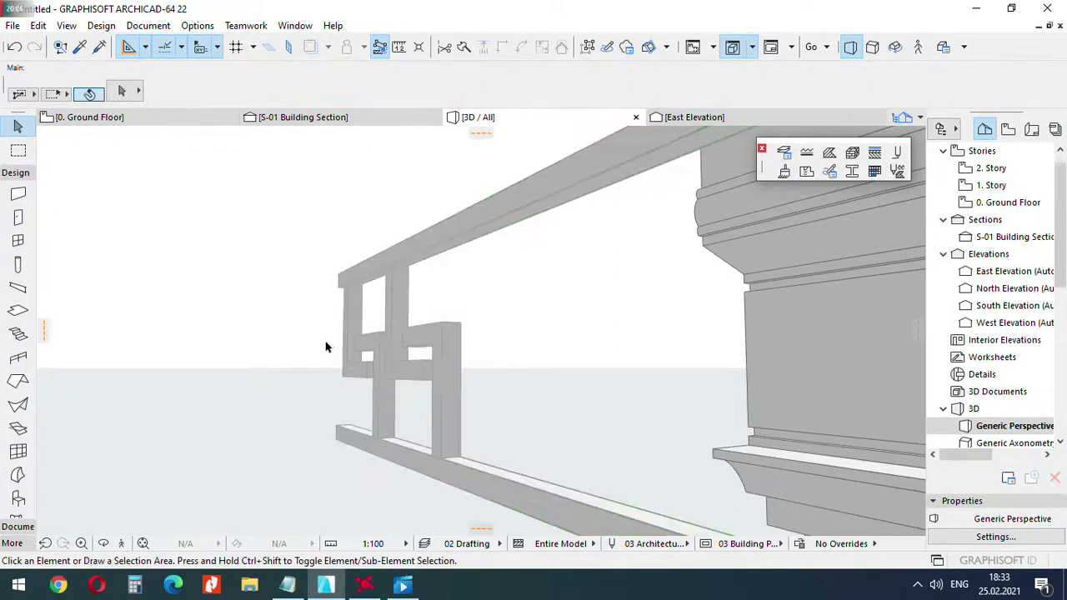
In section S-01, multiply the second pair of hooked morphs along the band at the pattern's spacing up to the building's far corner.
scroll(326, 348, "down", 3)
left_click(326, 121)
scroll(309, 270, "up", 4)
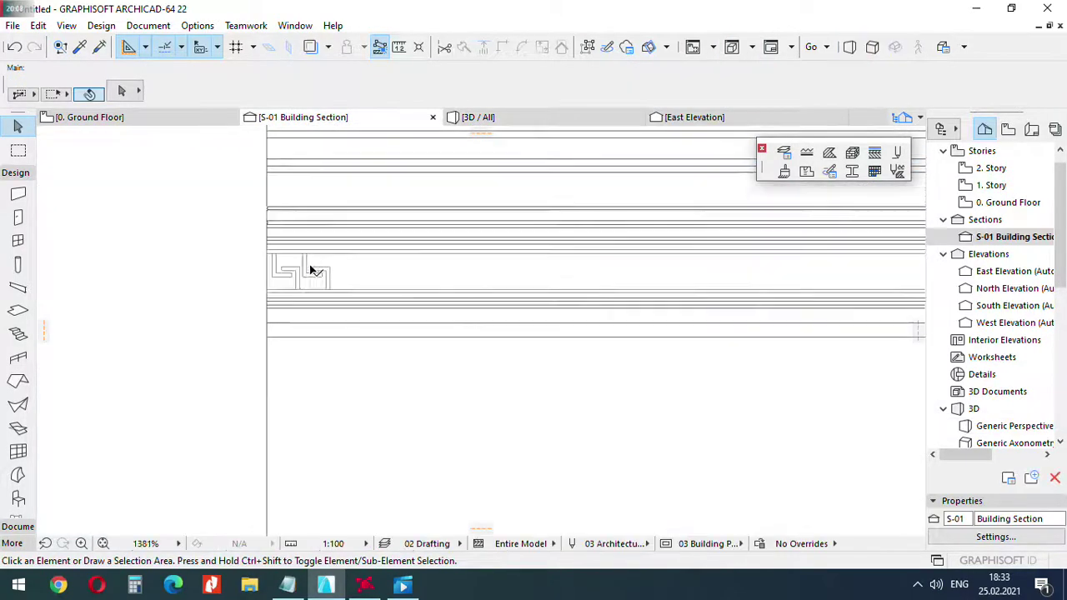
left_click(310, 270)
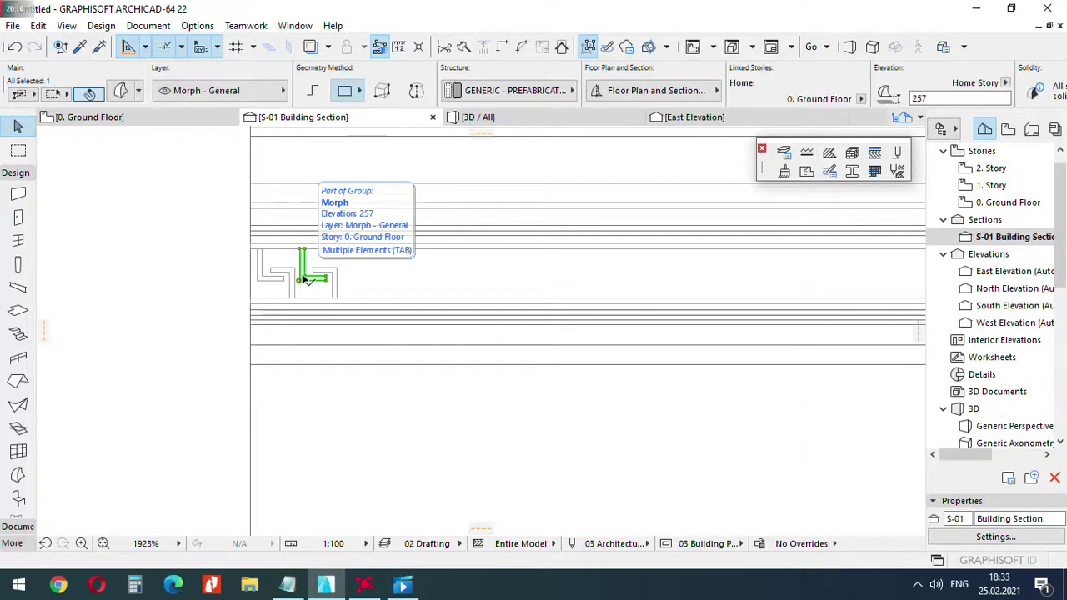
scroll(284, 275, "up", 1)
scroll(285, 275, "up", 4)
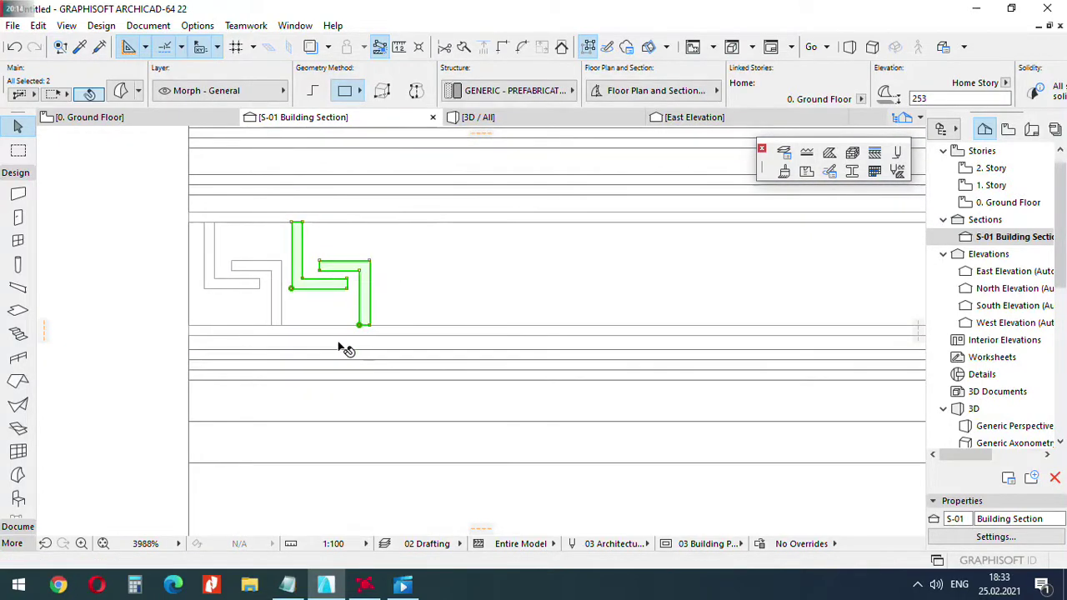
key("ctrl+u")
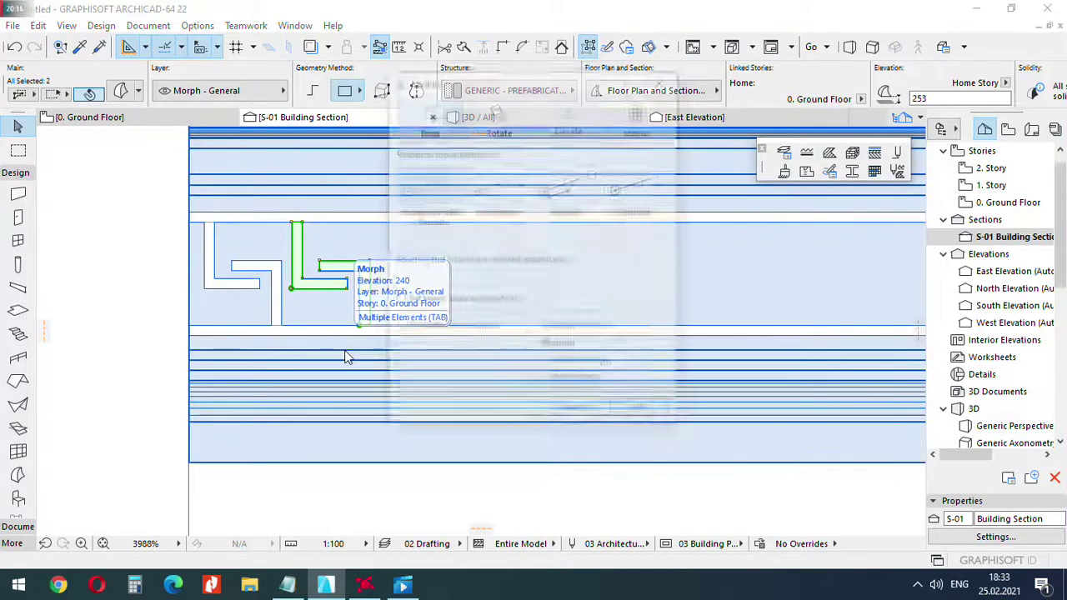
left_click(631, 421)
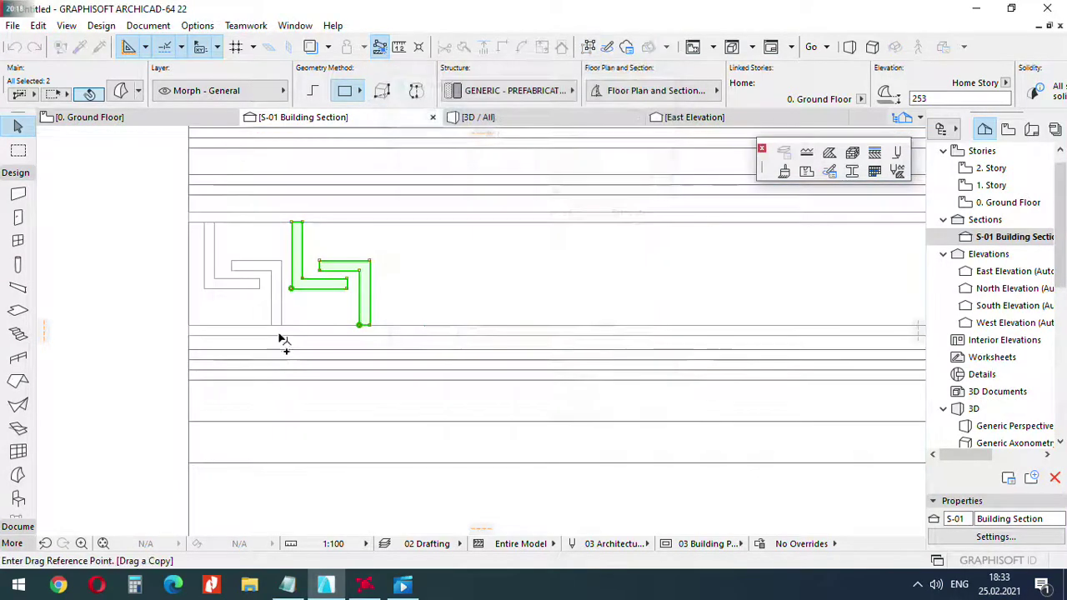
scroll(281, 338, "up", 2)
left_click(283, 327)
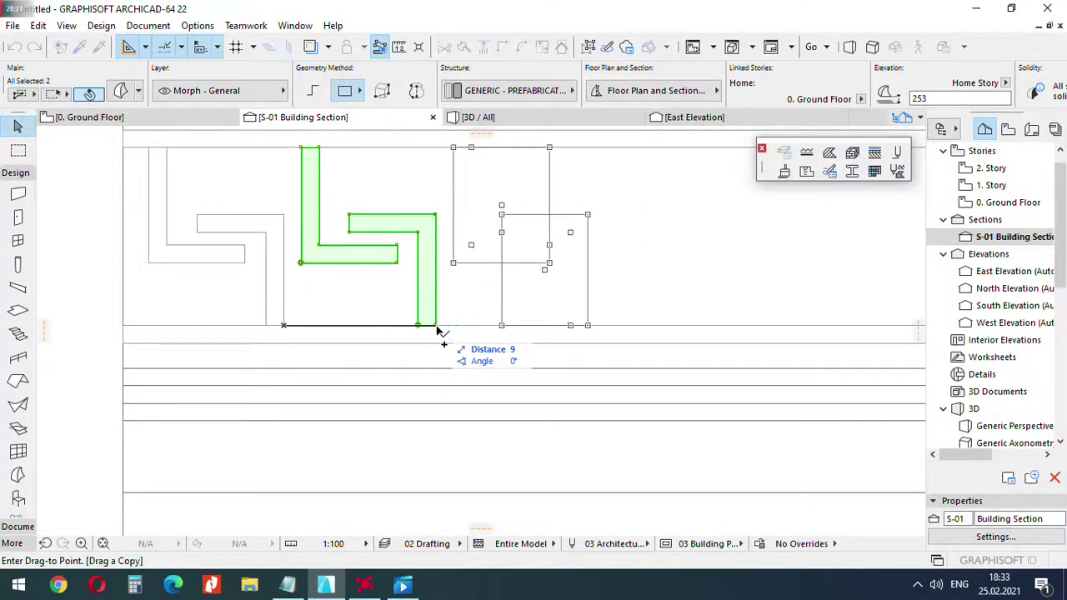
scroll(146, 340, "down", 2)
scroll(148, 346, "down", 3)
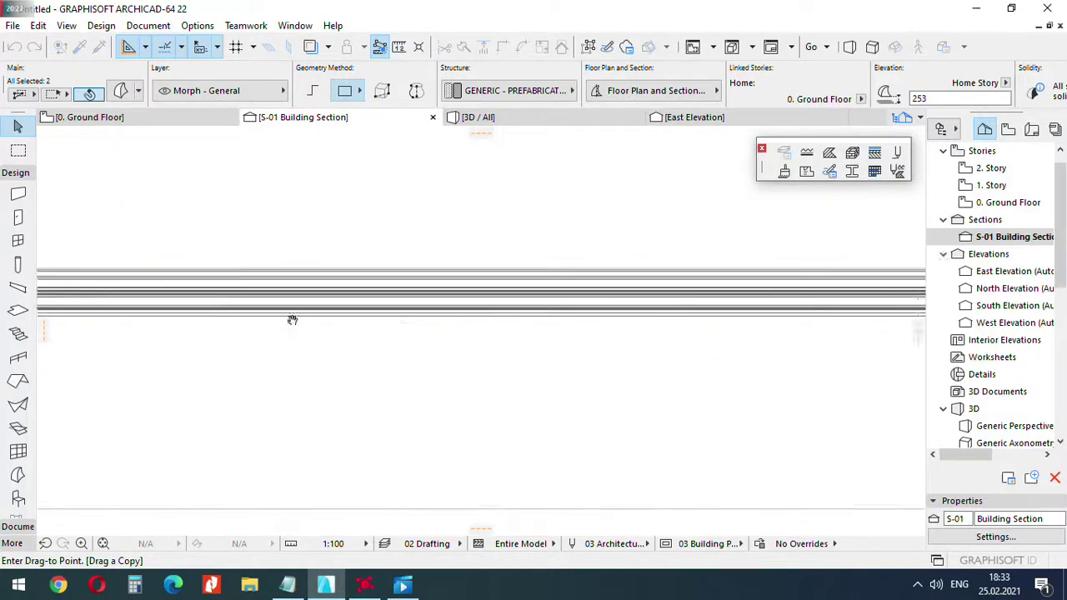
scroll(597, 296, "up", 5)
scroll(617, 288, "up", 4)
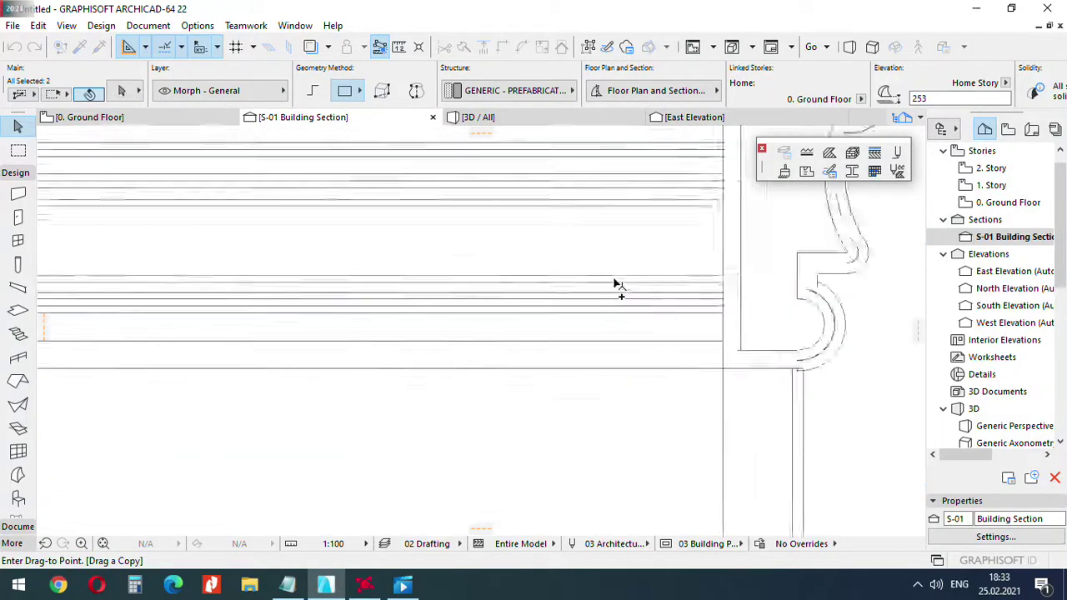
left_click(682, 279)
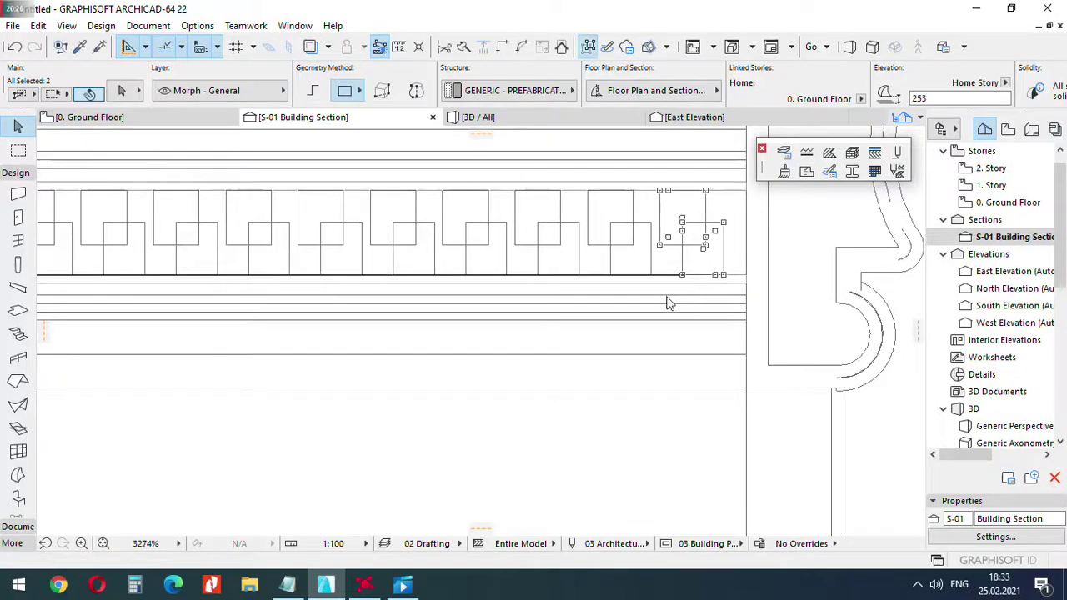
scroll(686, 294, "down", 2)
scroll(688, 294, "down", 5)
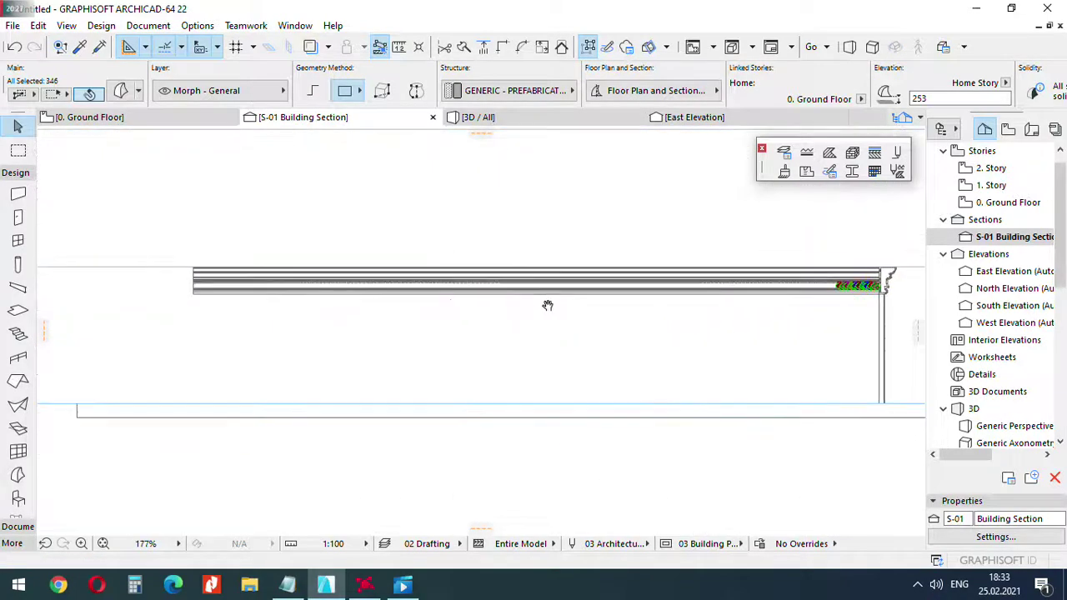
scroll(204, 289, "up", 3)
scroll(202, 288, "up", 2)
scroll(202, 288, "down", 3)
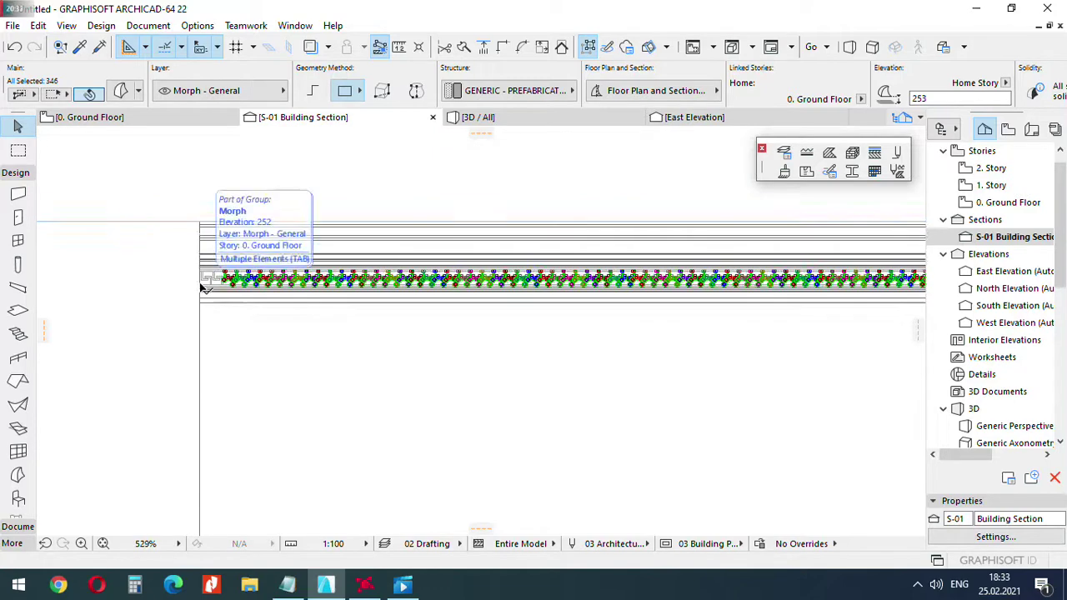
key("Escape")
On the ground floor plan, stretch section S-01's depth limit to between the cornice and the key pattern, and reopen that section.
left_click(177, 117)
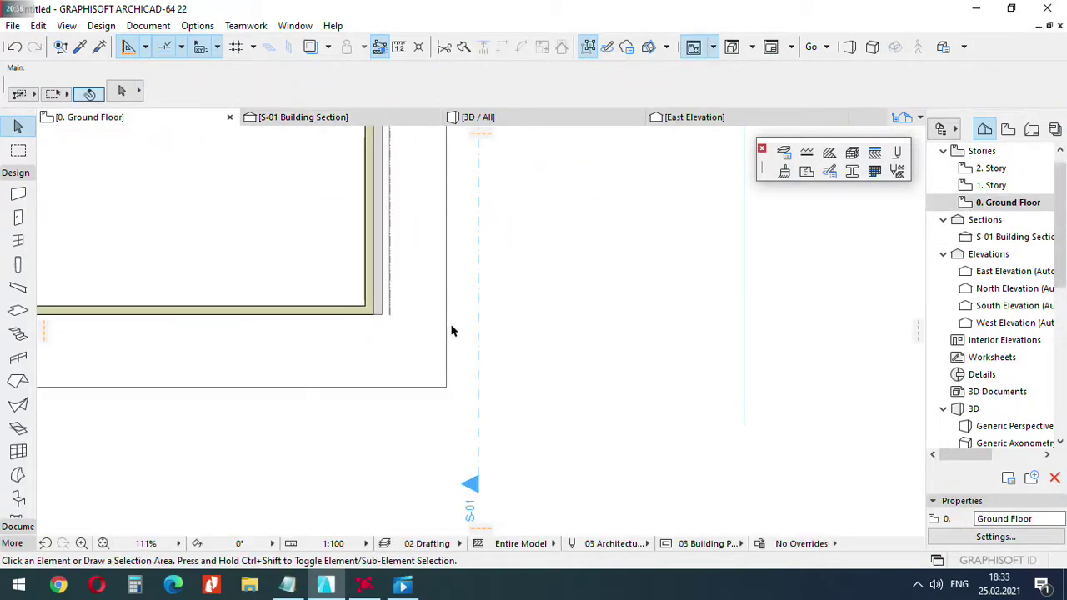
left_click(478, 289)
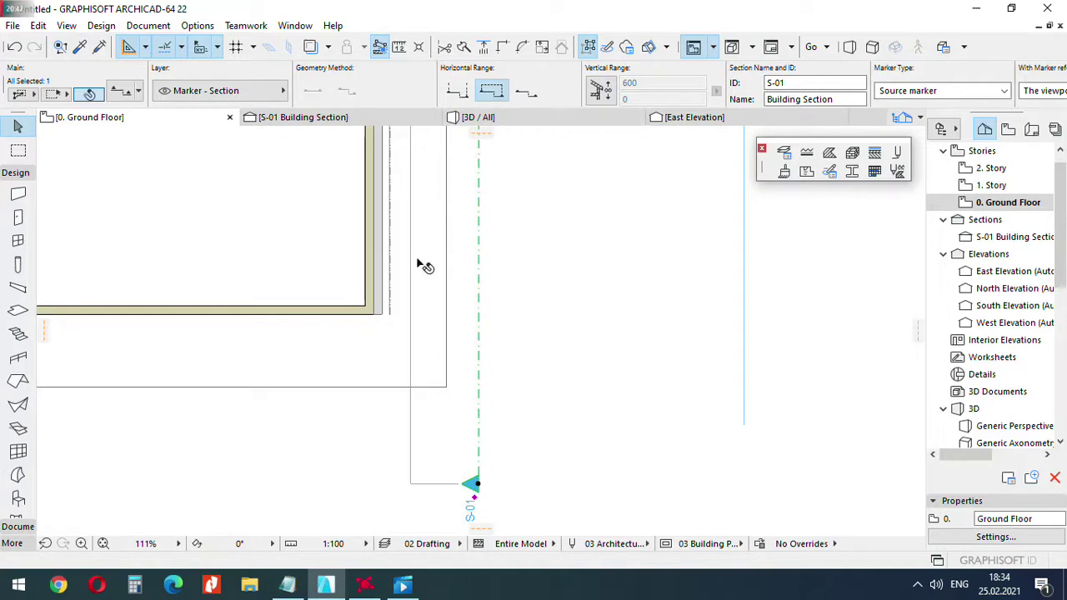
left_click(412, 242)
scroll(395, 244, "up", 3)
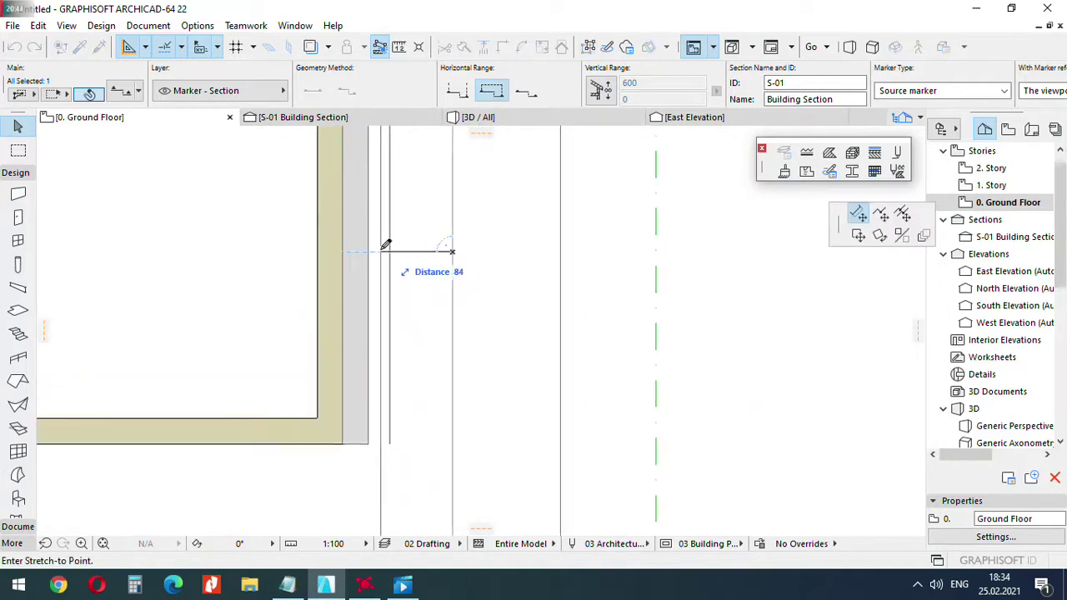
left_click(387, 246)
double_click(1018, 238)
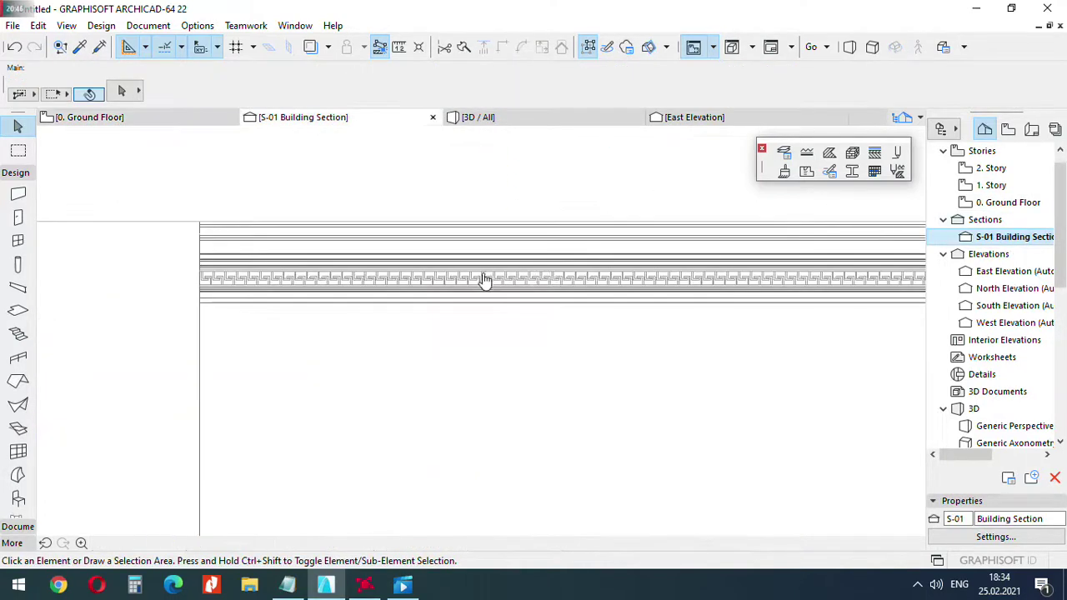
Select all the key pattern morphs along the full length and merge them with a Boolean union.
scroll(212, 258, "down", 3)
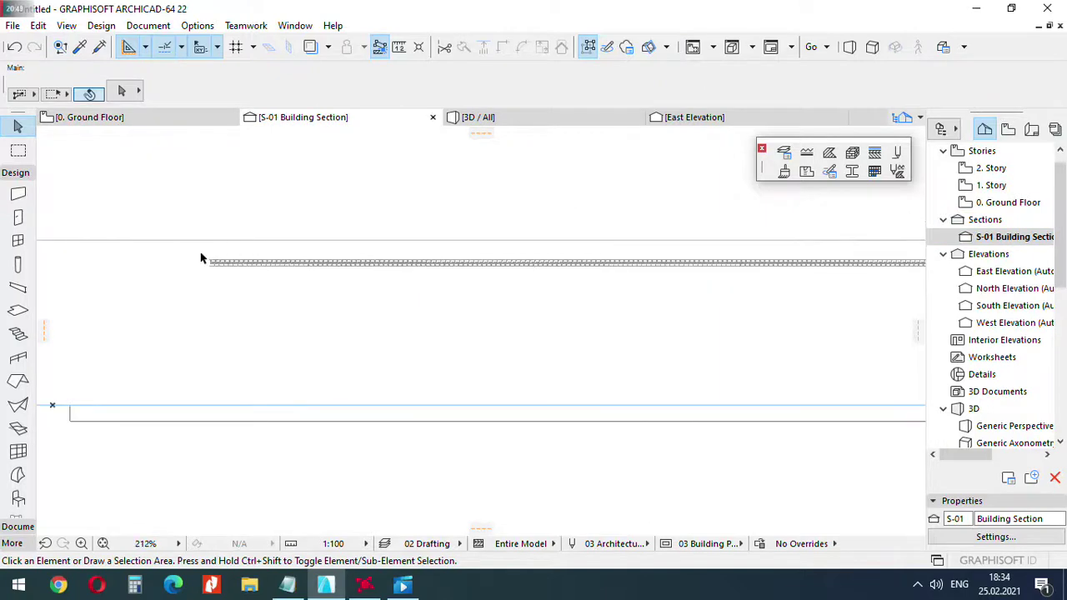
left_click(201, 253)
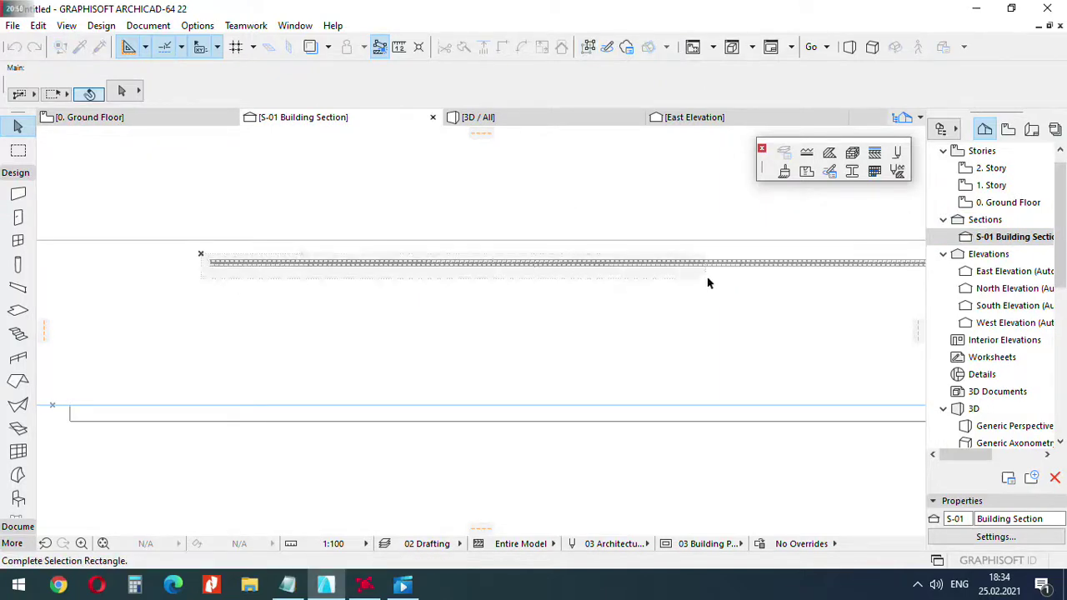
middle_click_drag(883, 288, 656, 279)
left_click(787, 267)
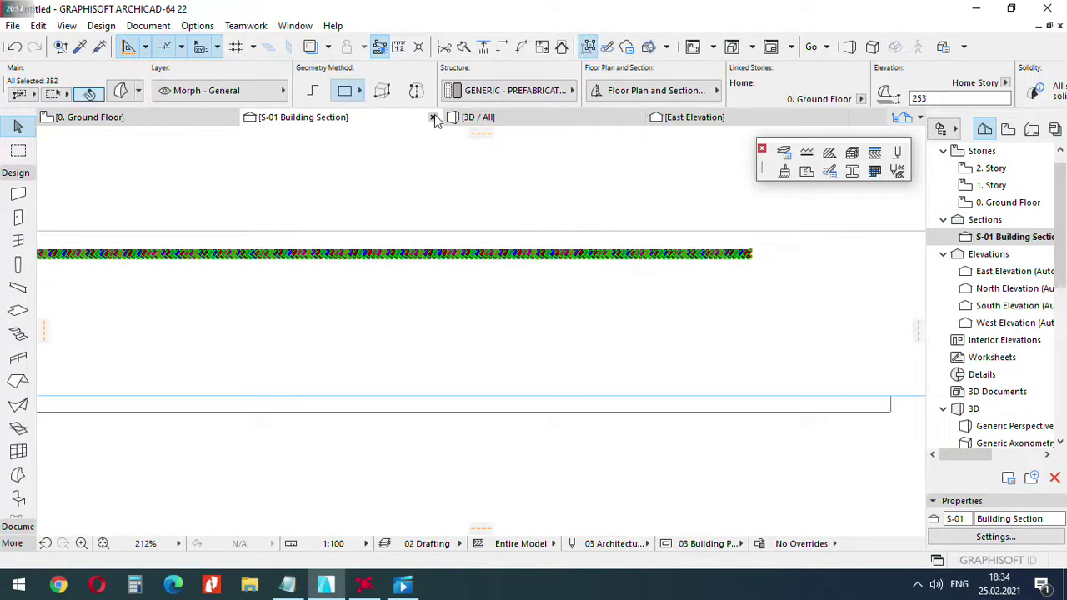
right_click(364, 190)
mouse_move(467, 428)
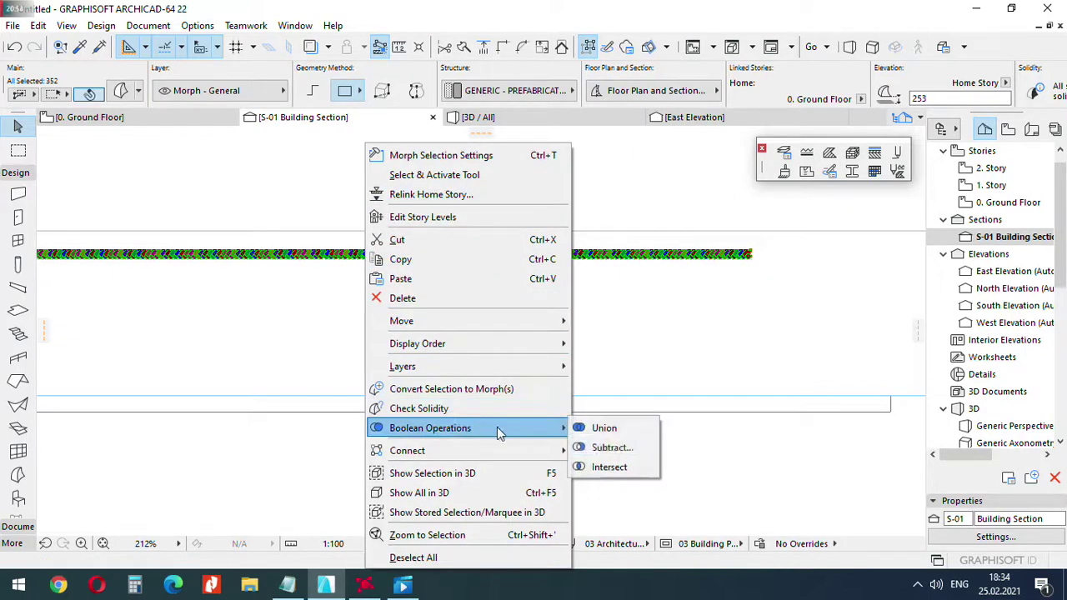
left_click(616, 428)
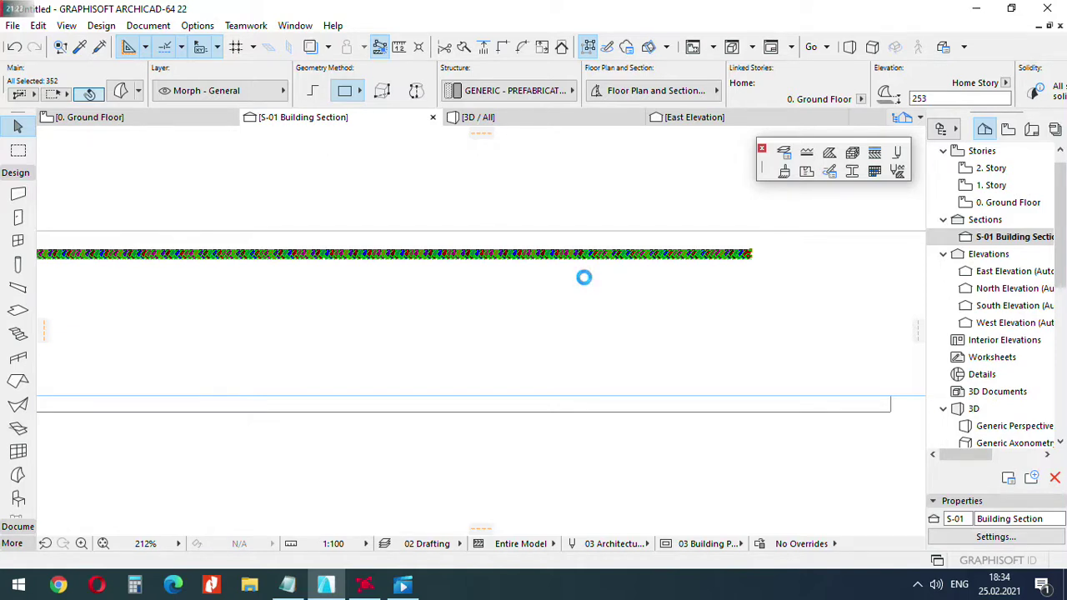
left_click(584, 280)
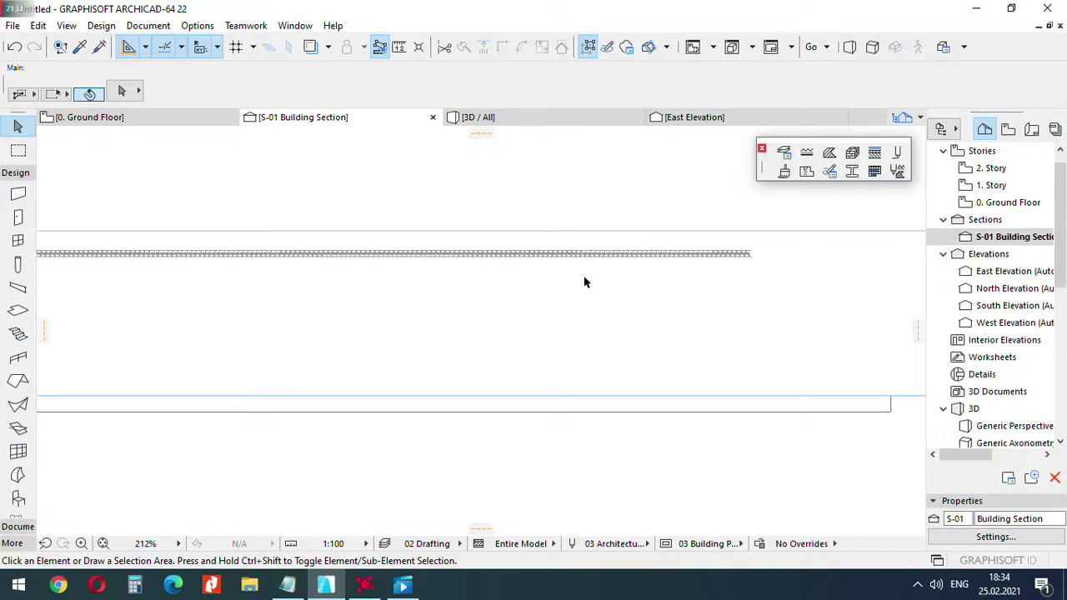
On the ground floor plan, draw a short section across the cornice corner with S-01's settings, give it infinite horizontal range, and open it.
left_click(141, 117)
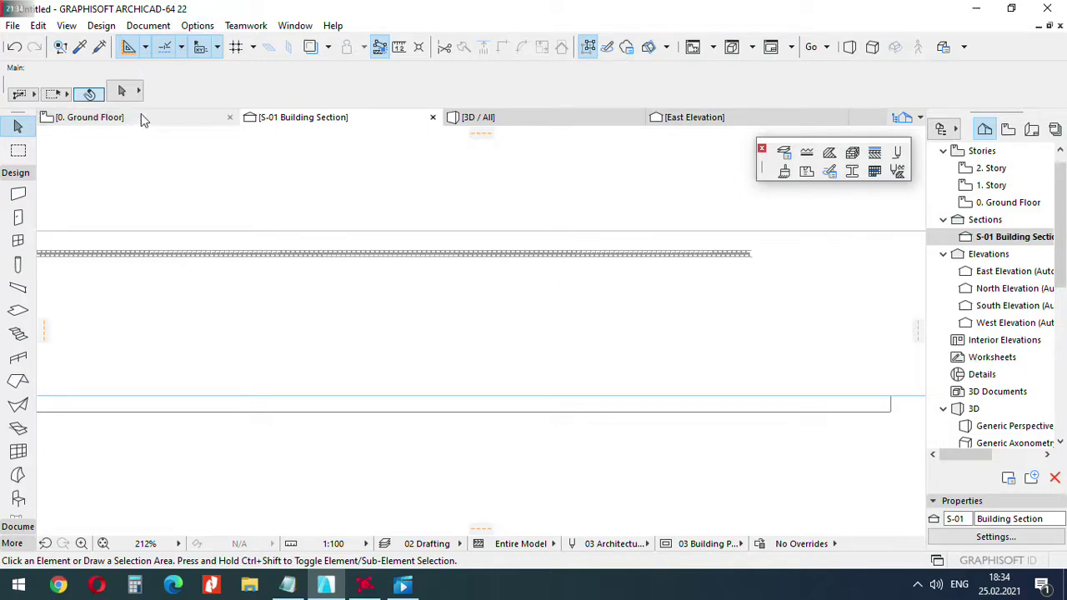
scroll(396, 455, "up", 4)
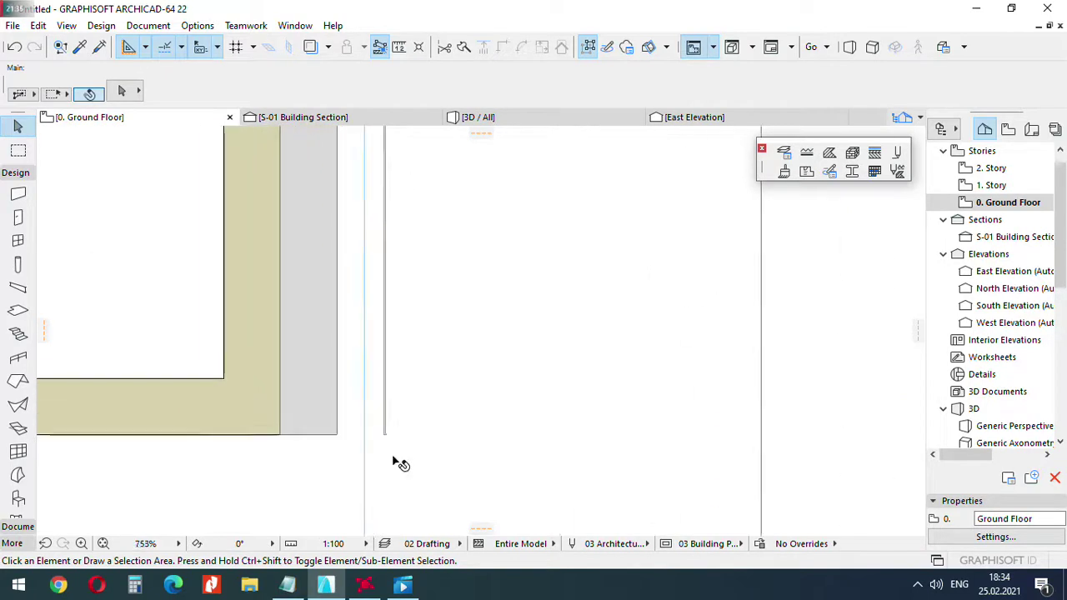
scroll(492, 208, "down", 4)
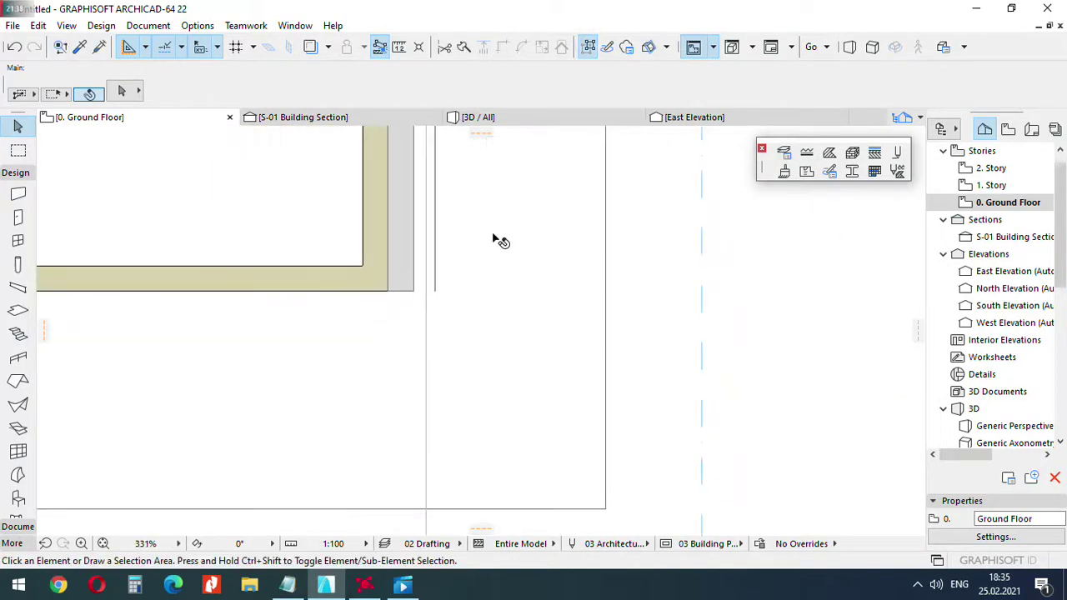
left_click(703, 297, "alt")
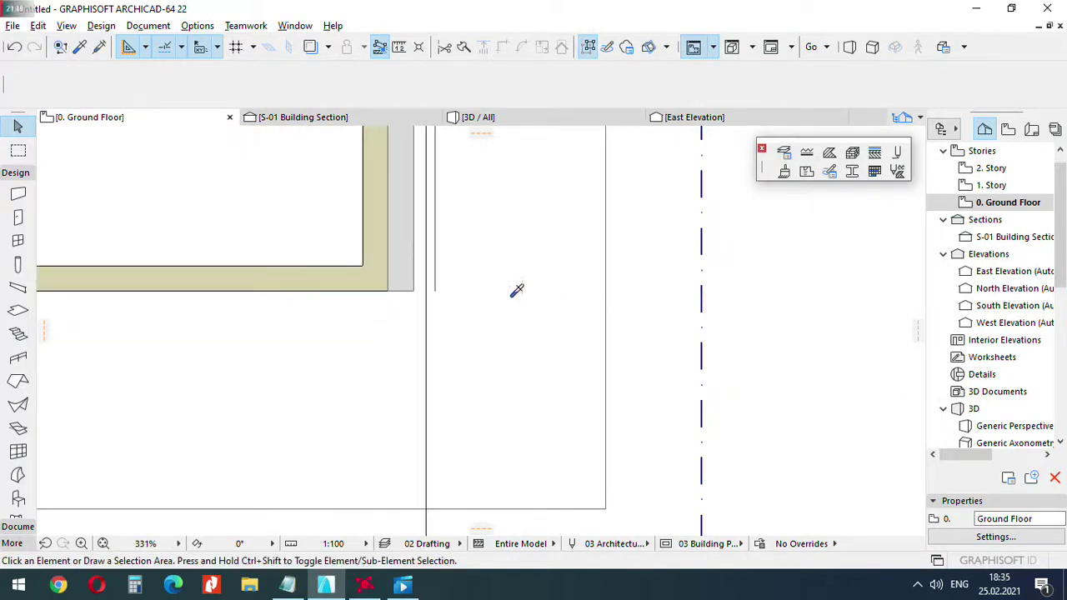
left_click(352, 315)
left_click(507, 315)
left_click(505, 262)
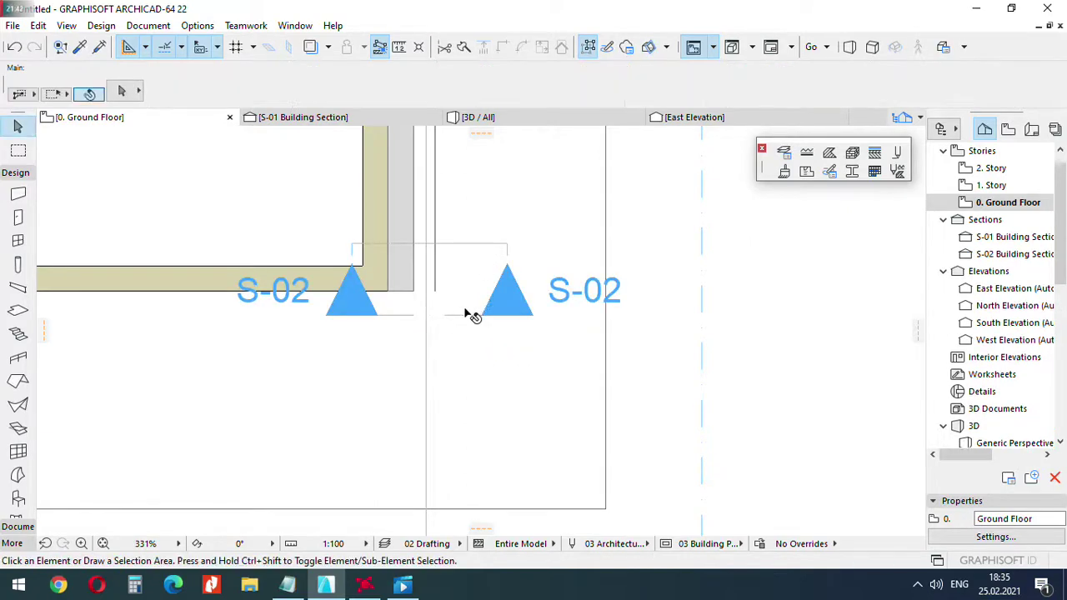
left_click(457, 91)
key("Escape")
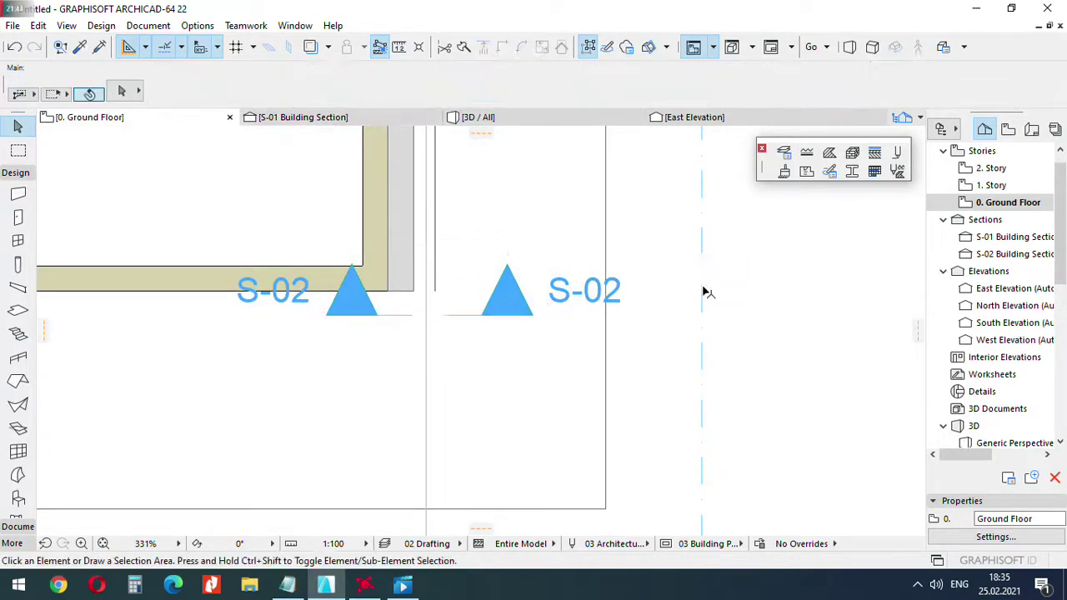
double_click(987, 253)
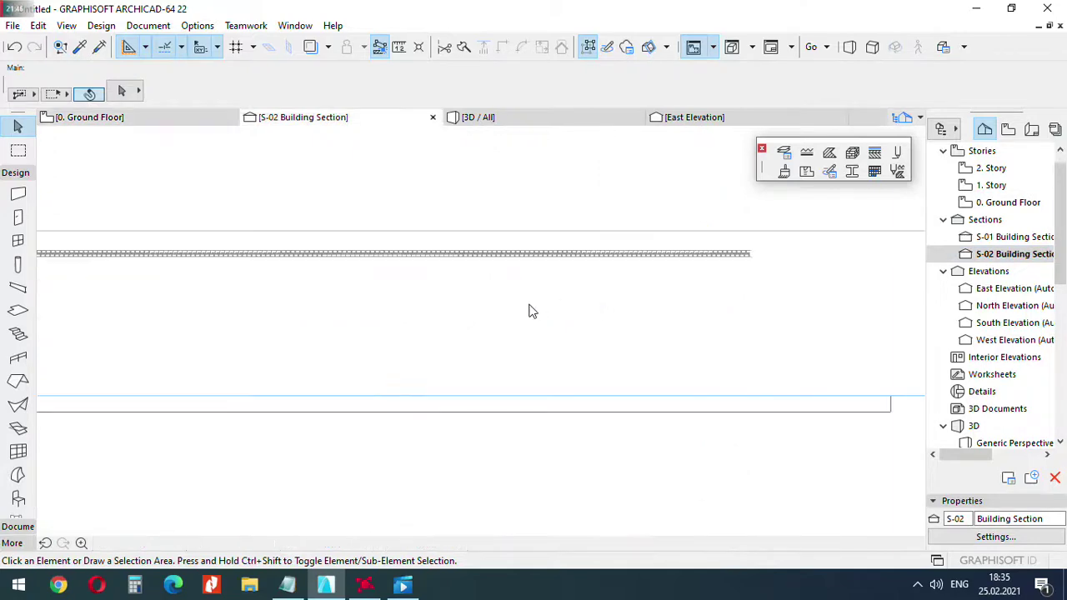
Move the merged key pattern horizontally until its back face sits against the cornice's flat recessed band.
scroll(467, 350, "up", 8)
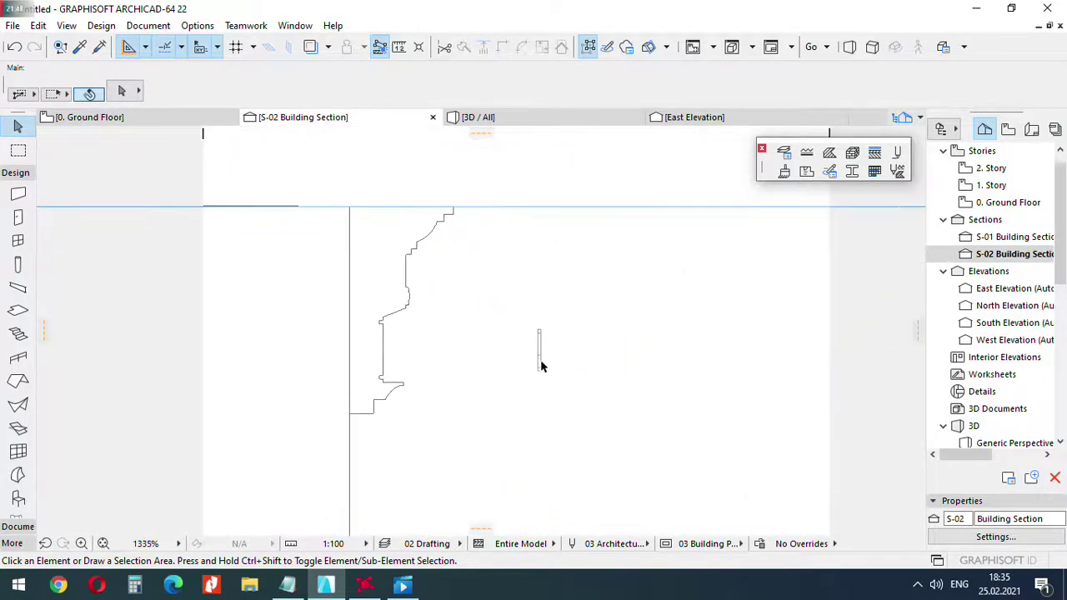
left_click(540, 366)
scroll(540, 365, "up", 3)
left_click(532, 365)
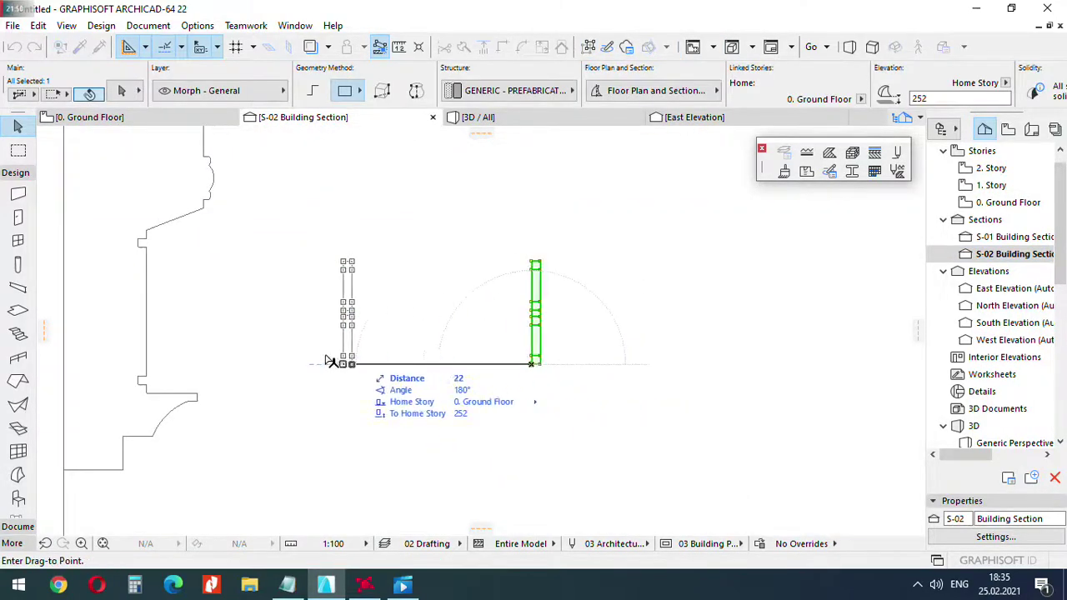
left_click(149, 365)
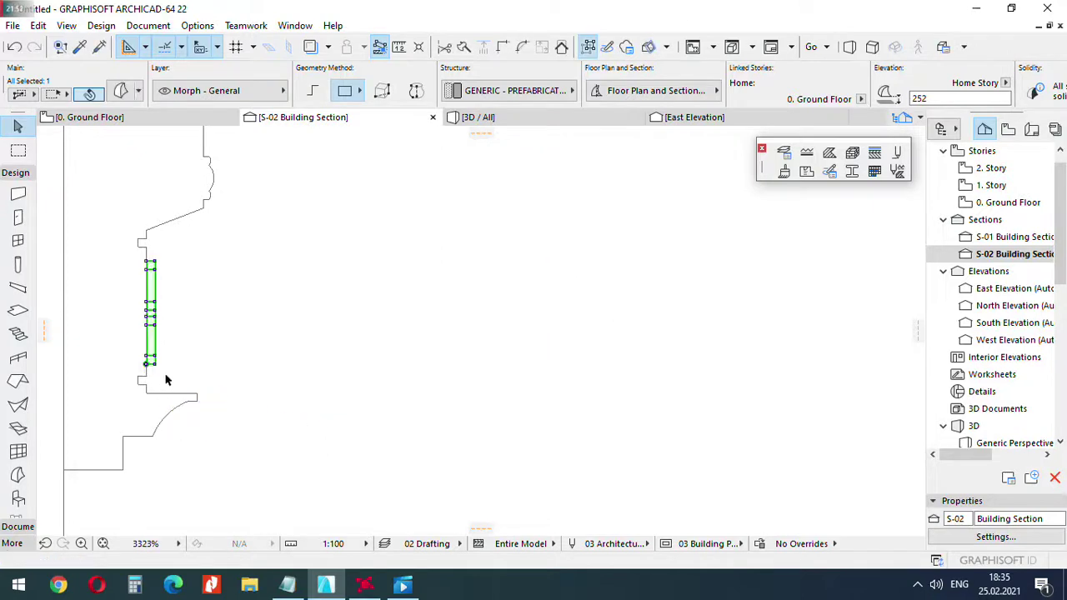
left_click(225, 367)
scroll(228, 369, "down", 6)
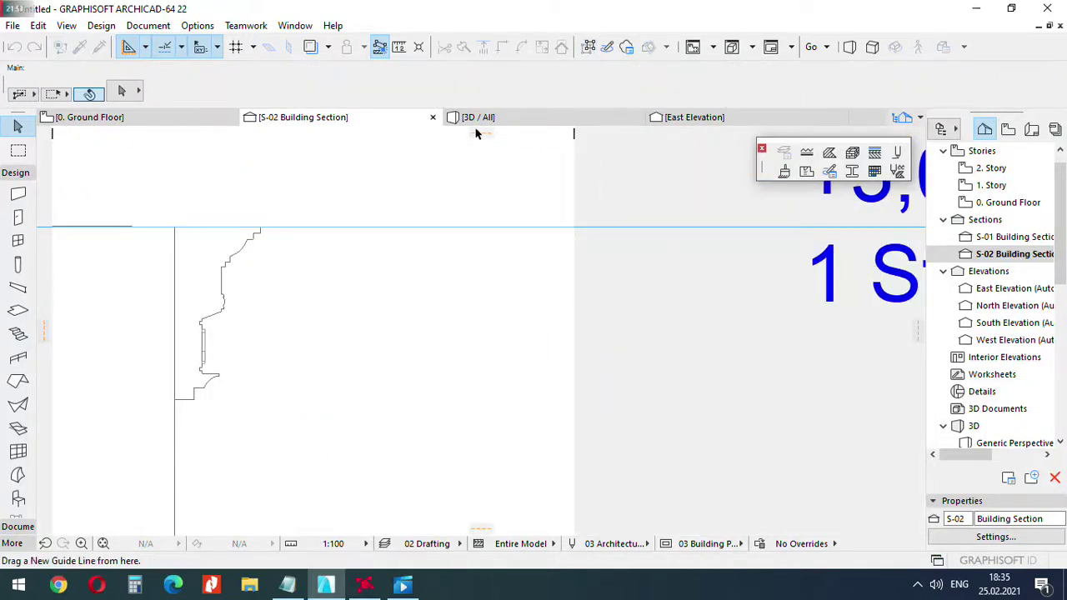
In the 3D view, give the merged key pattern morph a darker uncut line pen.
left_click(475, 117)
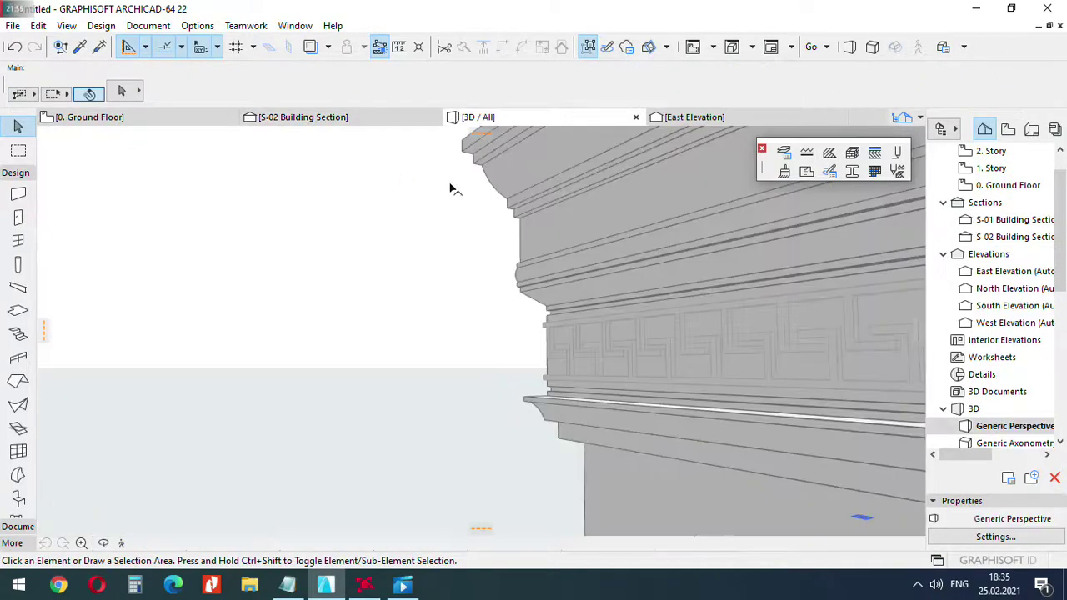
left_click(580, 332)
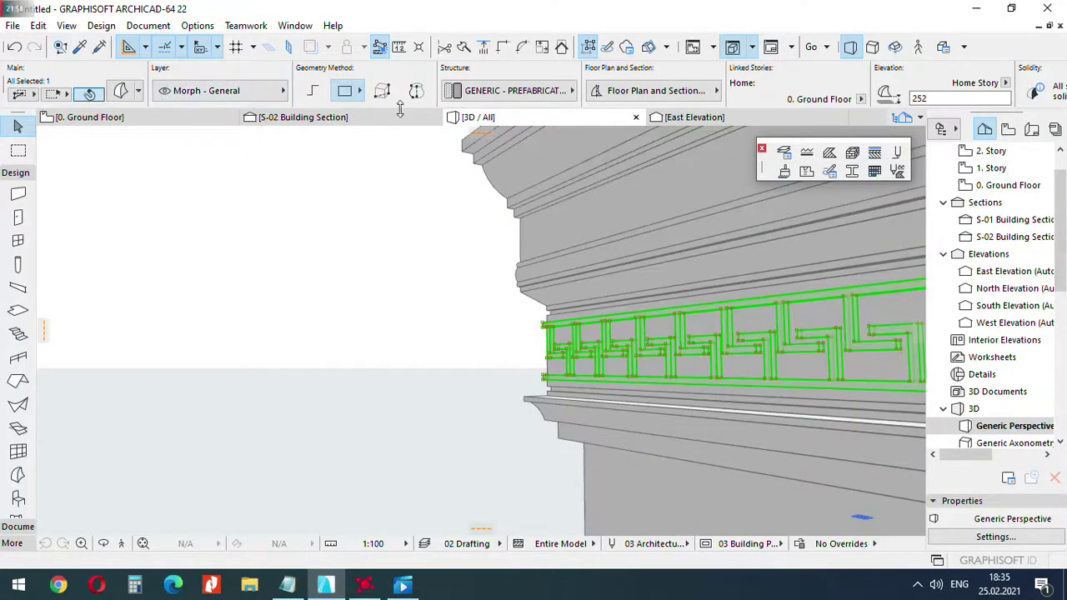
left_click(655, 91)
left_click(551, 261)
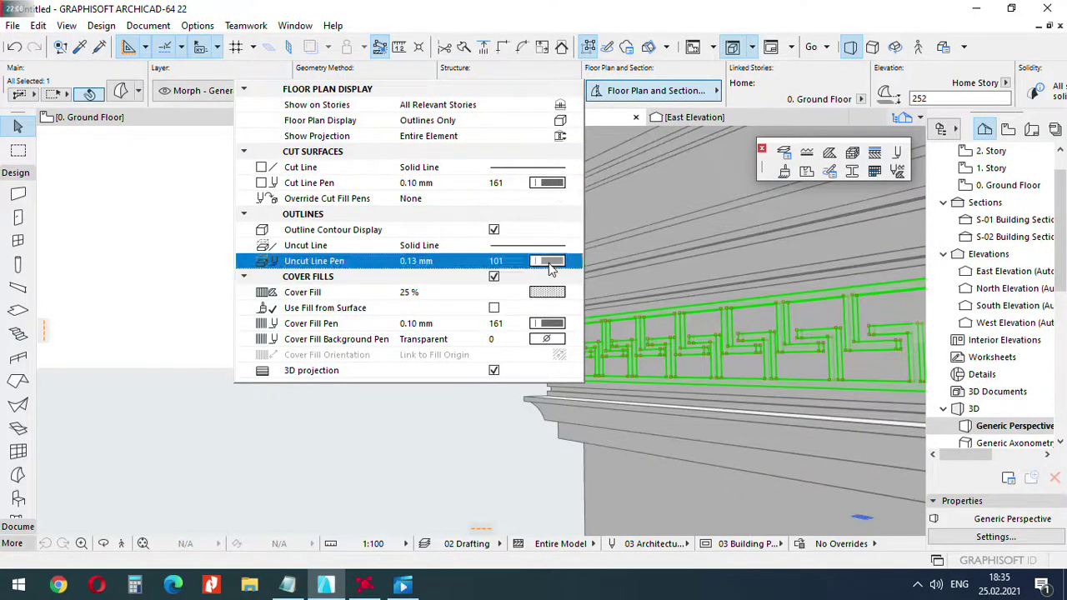
left_click(590, 374)
key("Escape")
key("Escape")
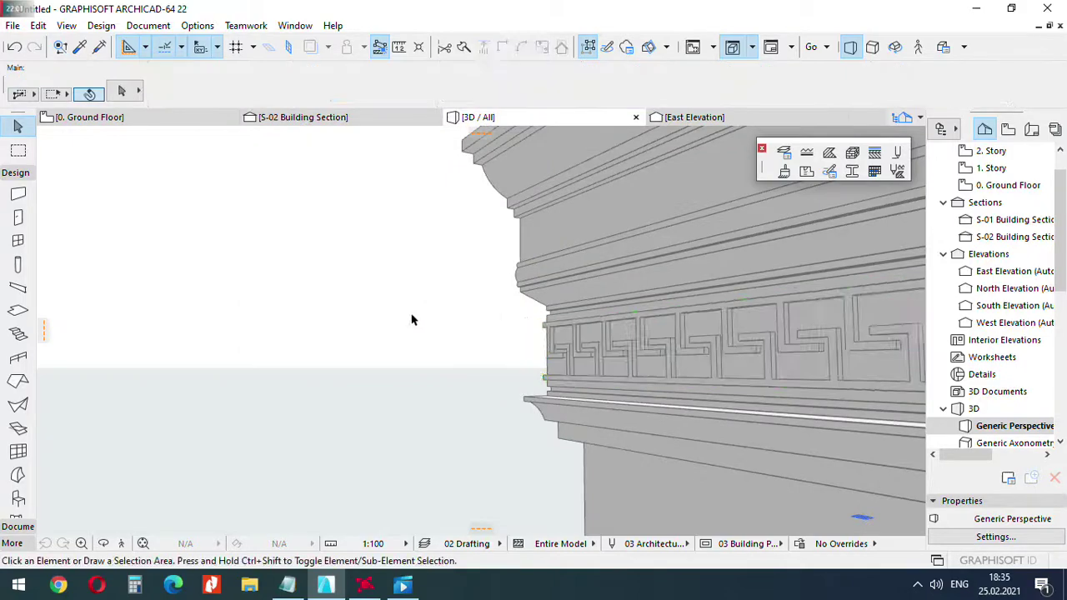
Examine the key pattern's seating on the cornice from both ends of the wall in the 3D view.
scroll(341, 333, "down", 5)
middle_click_drag(342, 333, 572, 286, "shift")
scroll(571, 286, "up", 3)
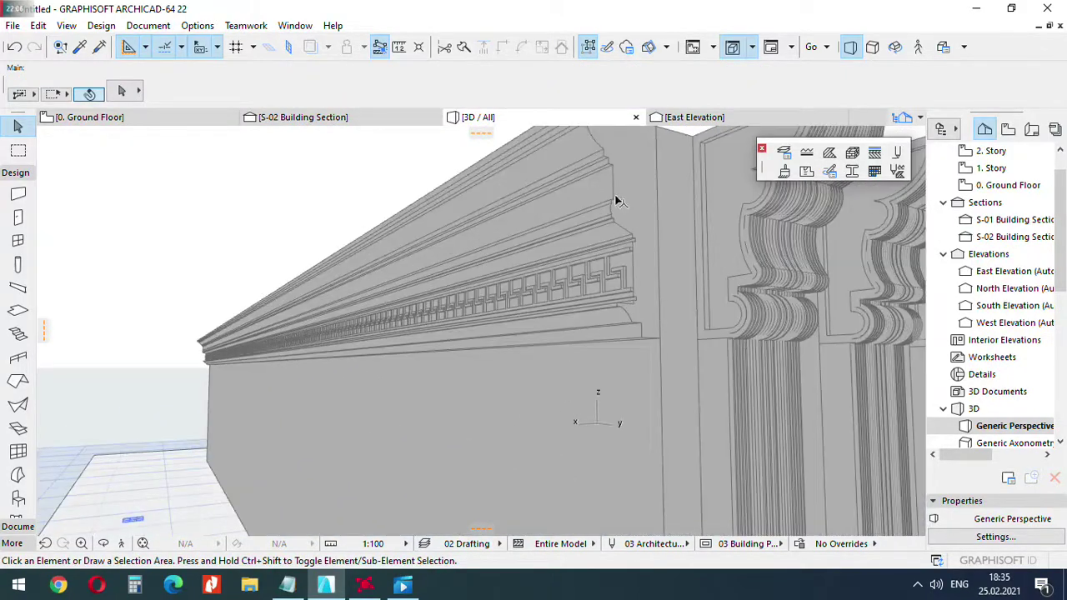
left_click(897, 49)
left_click_drag(500, 342, 412, 351)
scroll(412, 352, "down", 2)
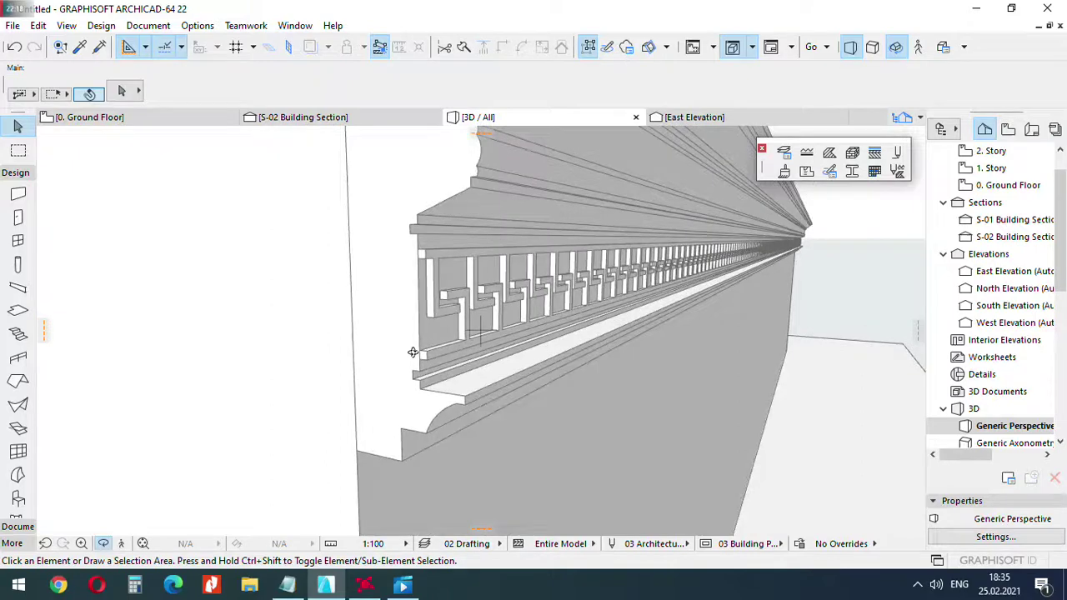
scroll(413, 351, "down", 5)
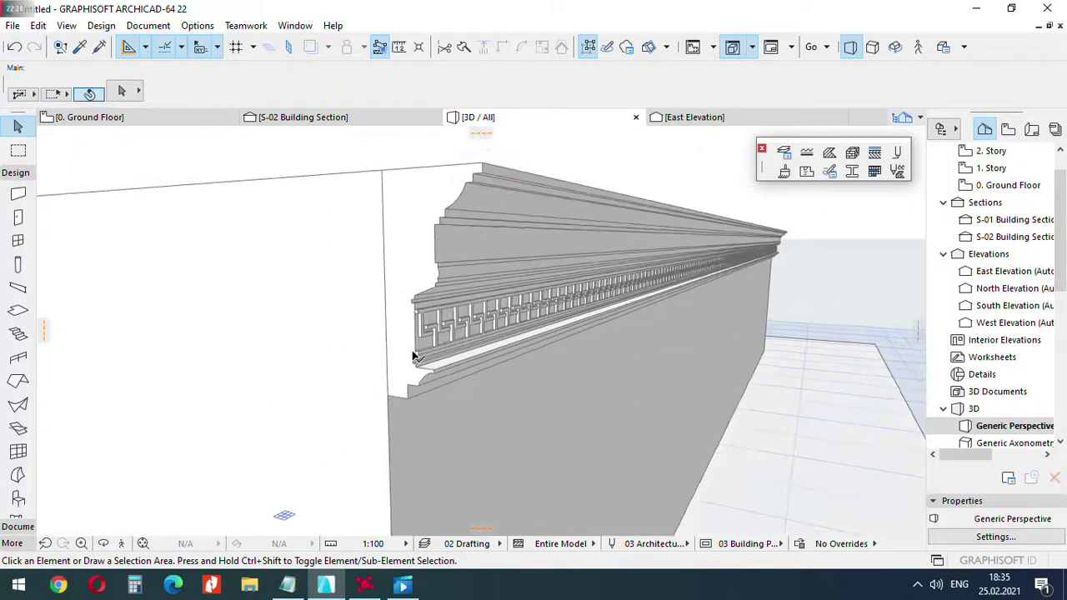
scroll(412, 353, "up", 4)
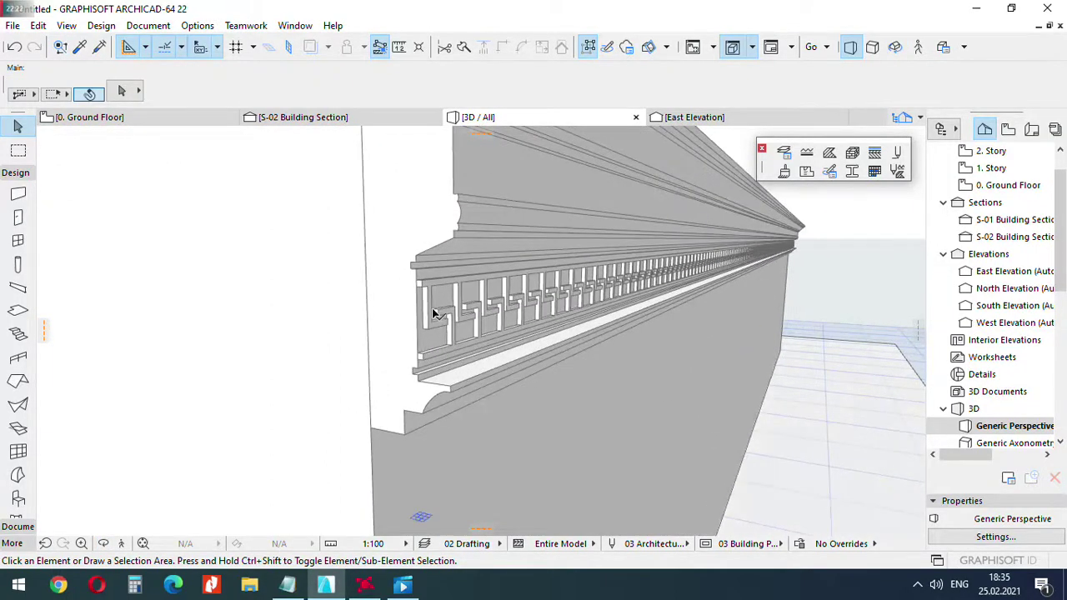
scroll(429, 309, "up", 1)
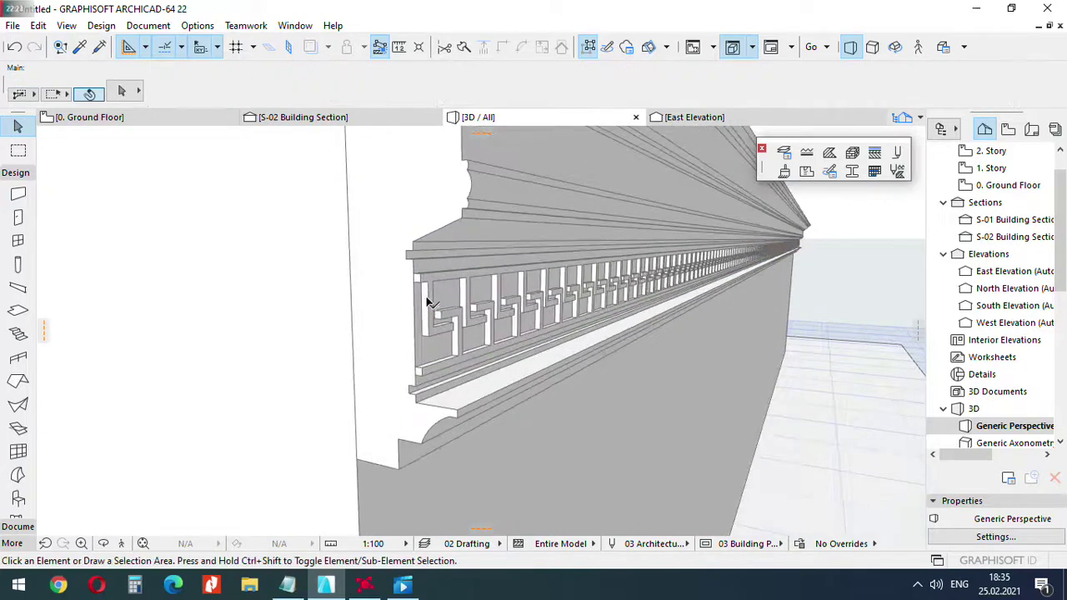
Select the key pattern and the cornice morph and merge them with a Boolean union.
left_click(429, 308)
scroll(429, 352, "down", 4)
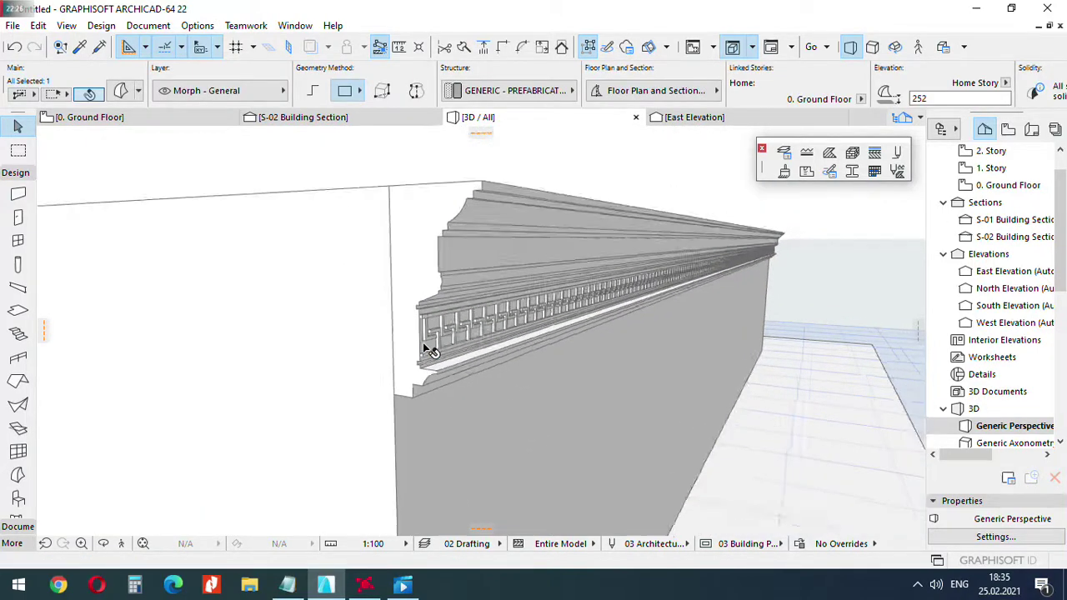
left_click(422, 281, "shift")
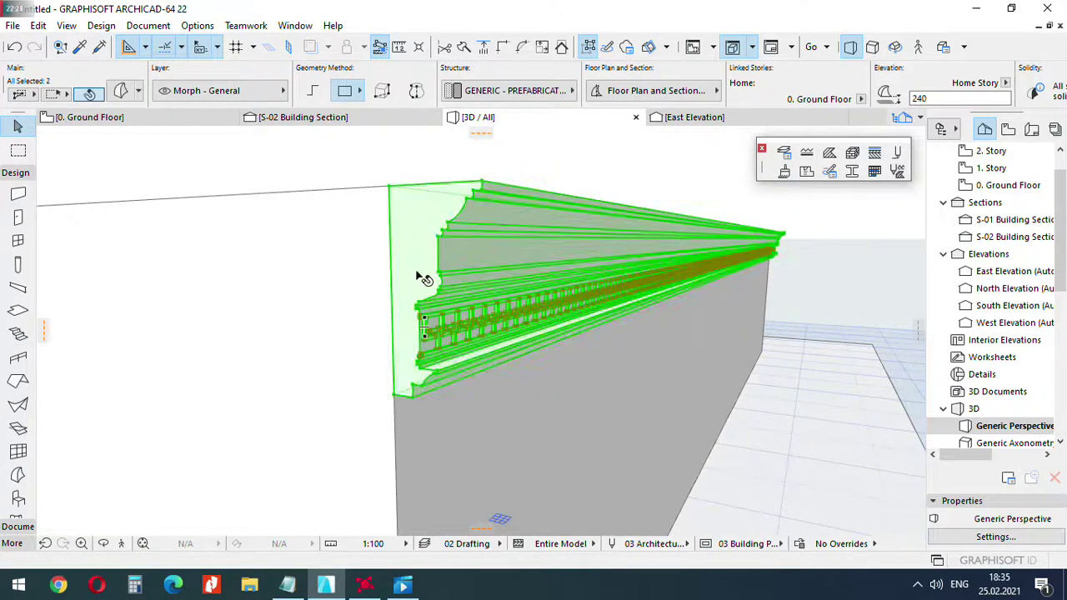
right_click(422, 278)
mouse_move(469, 372)
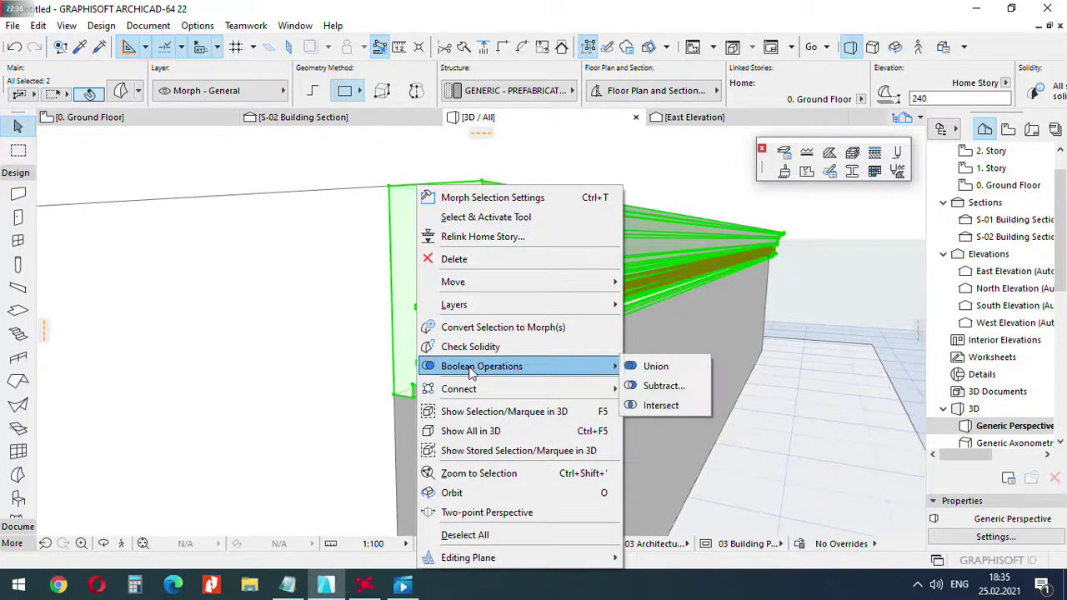
left_click(655, 366)
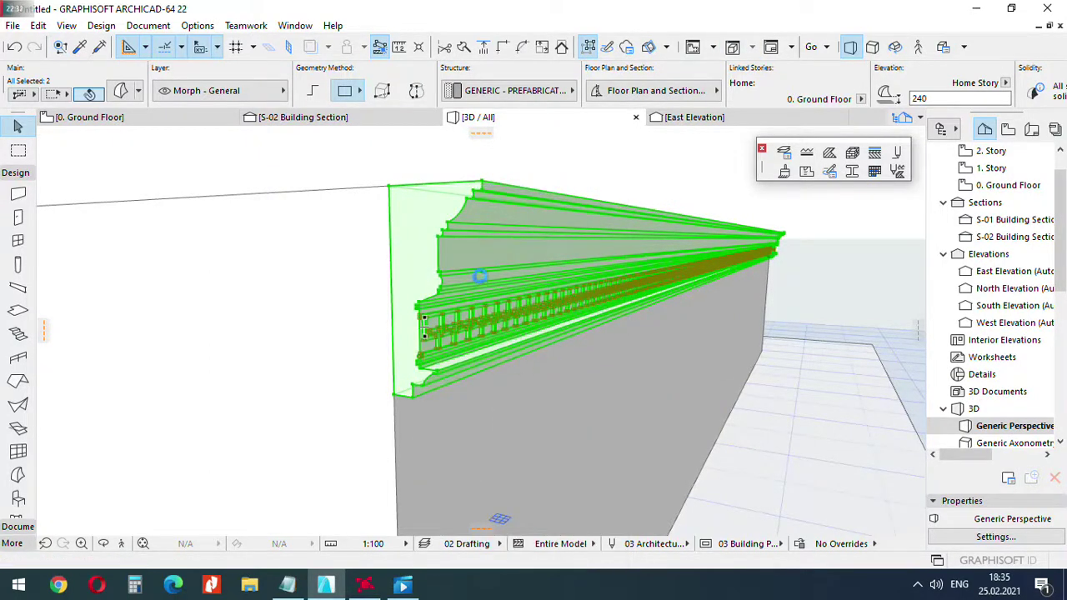
left_click(441, 289)
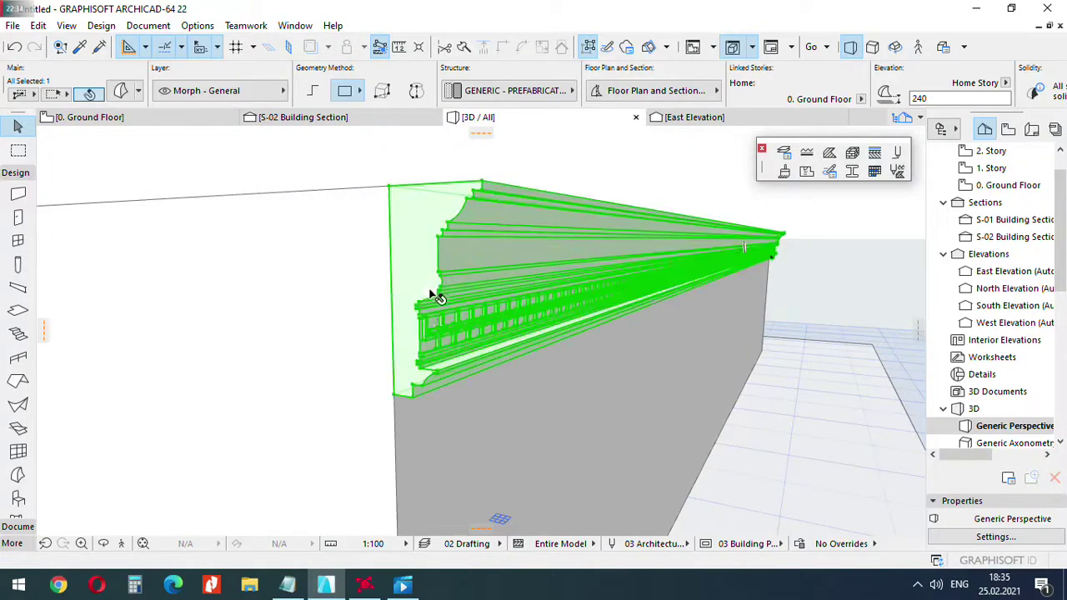
key("Escape")
On the ground floor plan, copy the merged cornice to the building's southwest corner and rotate it to lie along the south wall.
scroll(426, 341, "up", 1)
scroll(391, 281, "down", 5)
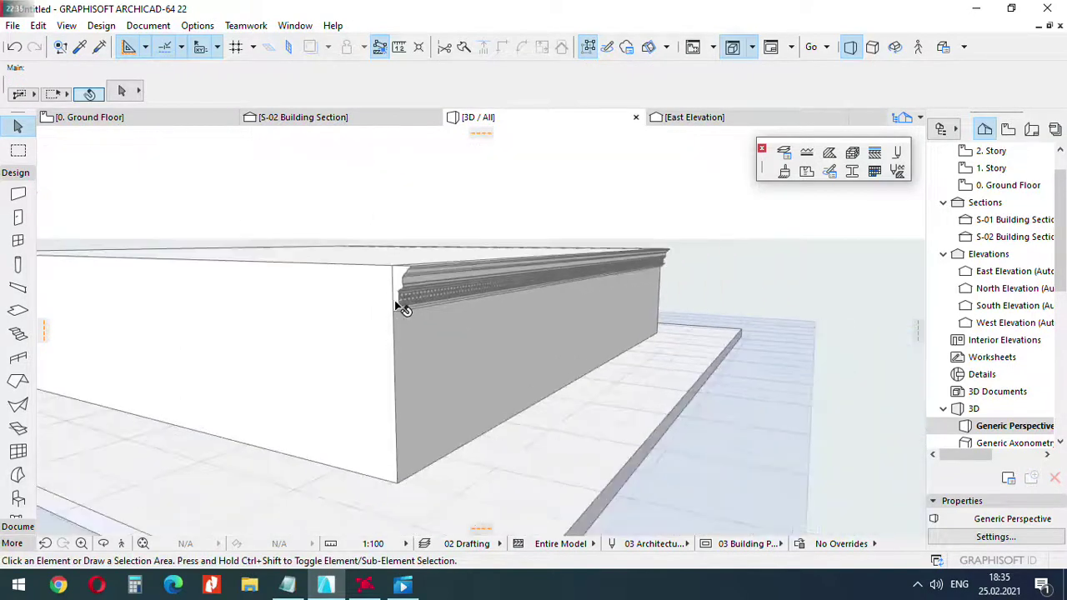
scroll(395, 282, "up", 1)
key("F2")
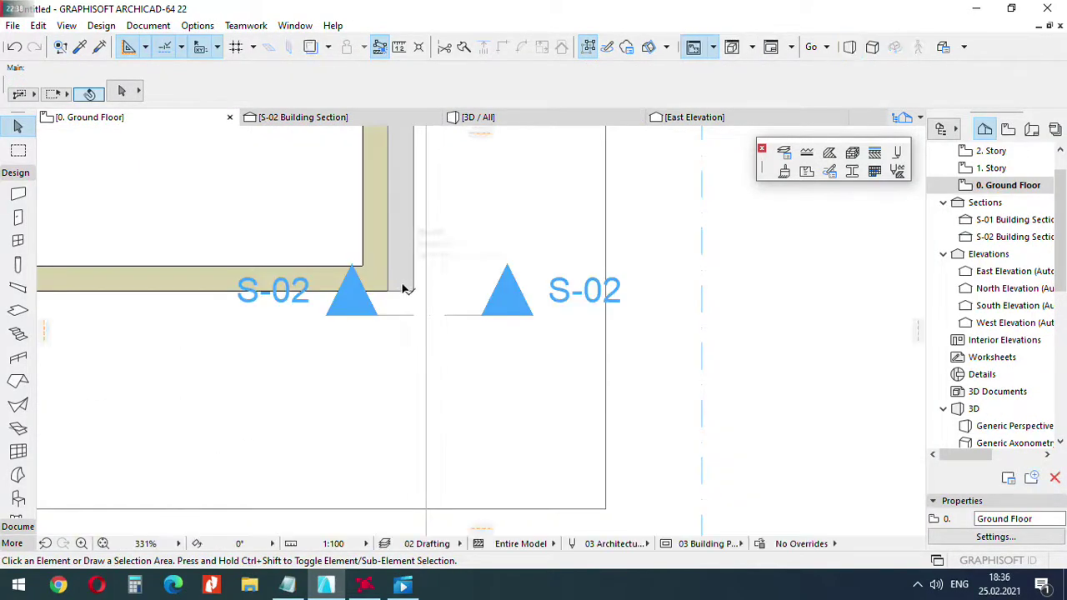
left_click(400, 289)
key("ctrl+shift+d")
left_click(388, 291)
scroll(665, 339, "down", 8)
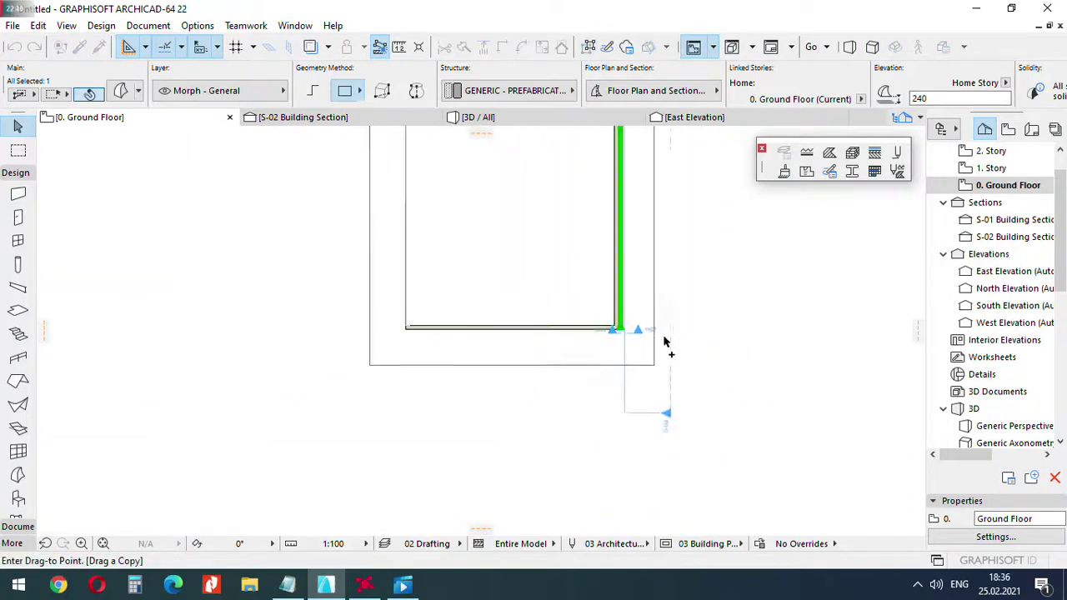
scroll(534, 340, "up", 1)
scroll(537, 337, "up", 5)
left_click_drag(546, 342, 525, 311)
key("ctrl+e")
left_click(520, 307)
left_click(521, 297)
left_click(632, 308)
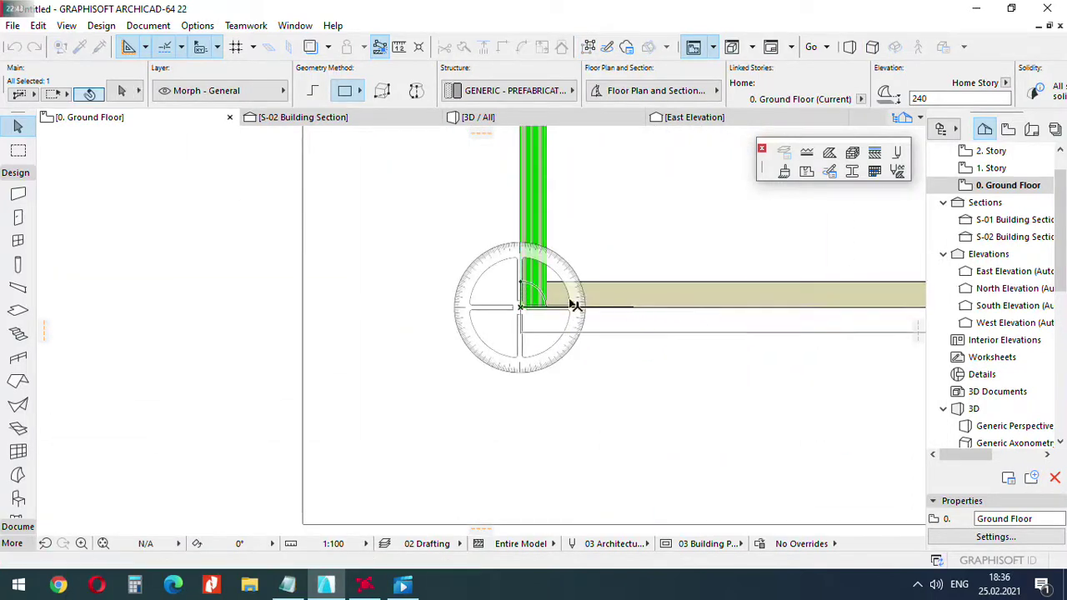
Copy the south cornice from the southeast to the southwest corner and rotate the copy 90° to lie along the west wall.
scroll(450, 286, "down", 4)
scroll(703, 305, "down", 3)
scroll(534, 258, "up", 12)
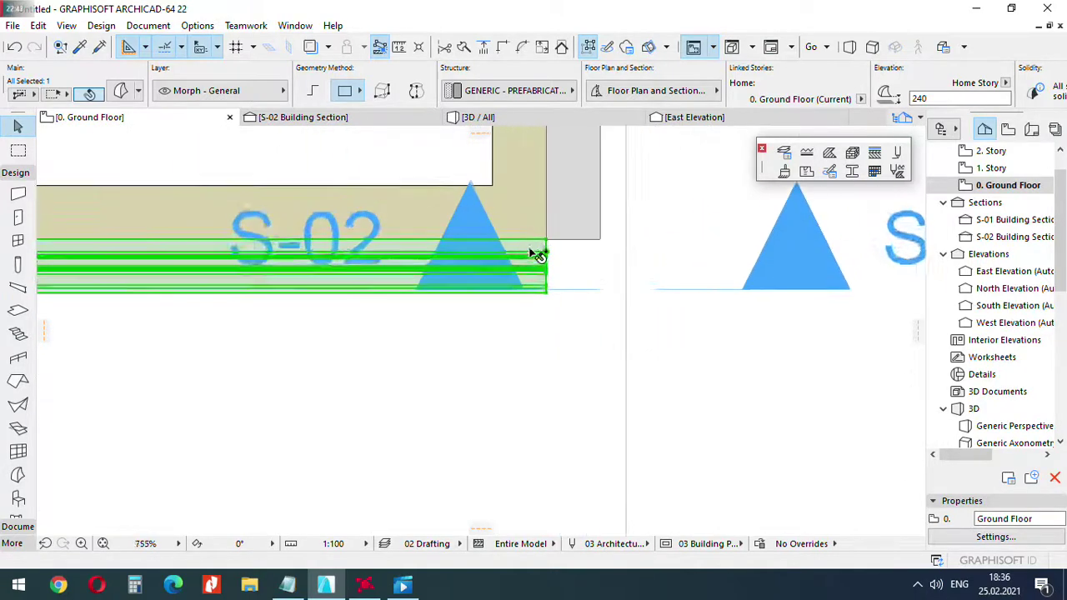
key("ctrl+shift+d")
left_click(555, 236)
scroll(672, 311, "down", 12)
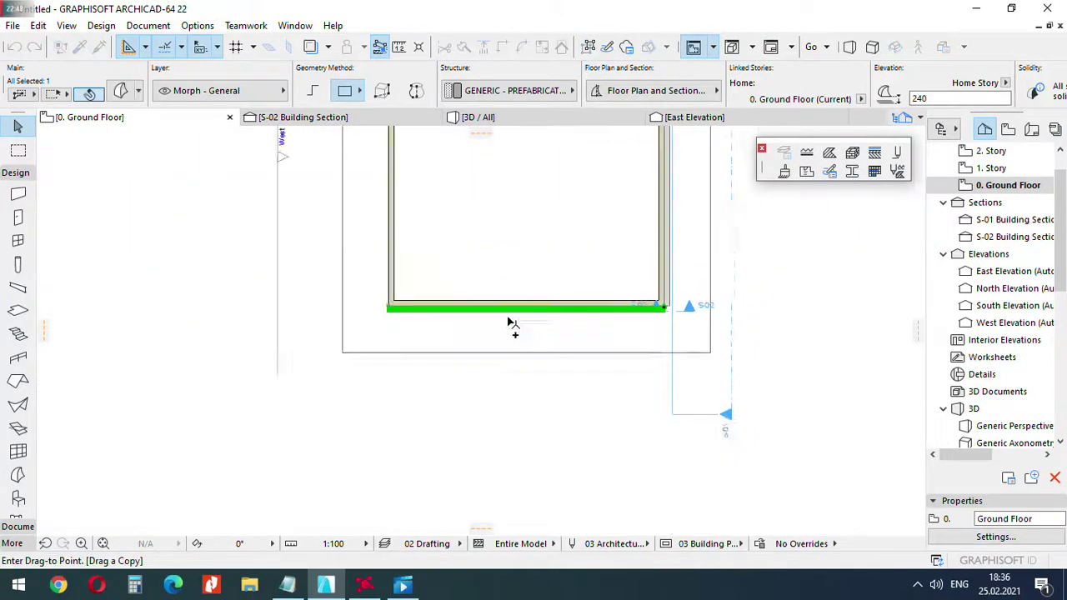
scroll(404, 310, "up", 3)
scroll(422, 308, "up", 8)
left_click(423, 302)
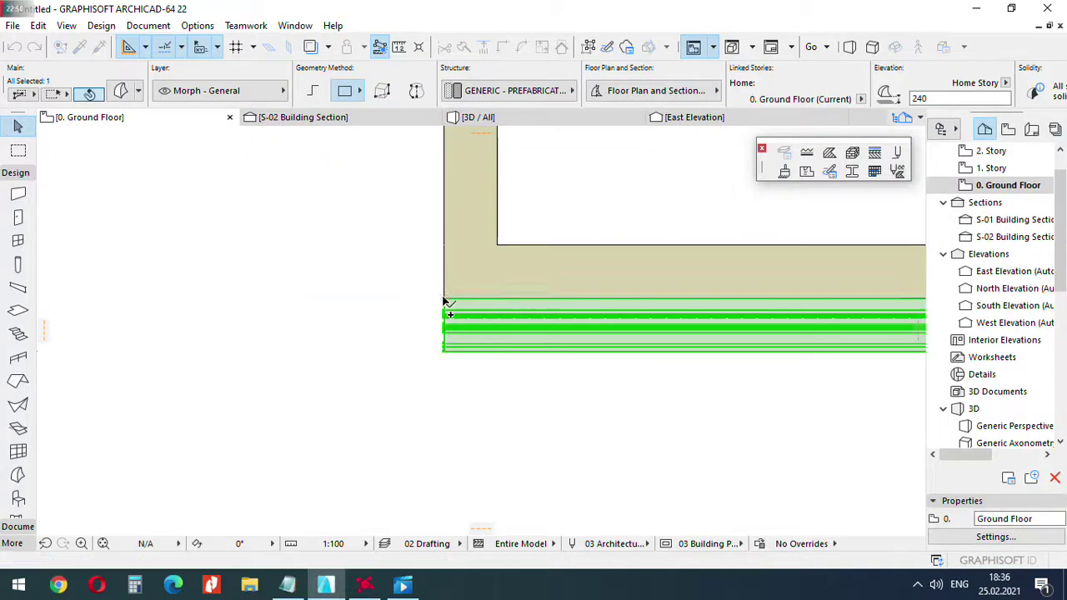
key("ctrl+e")
left_click(444, 302)
left_click(436, 301)
left_click(439, 294)
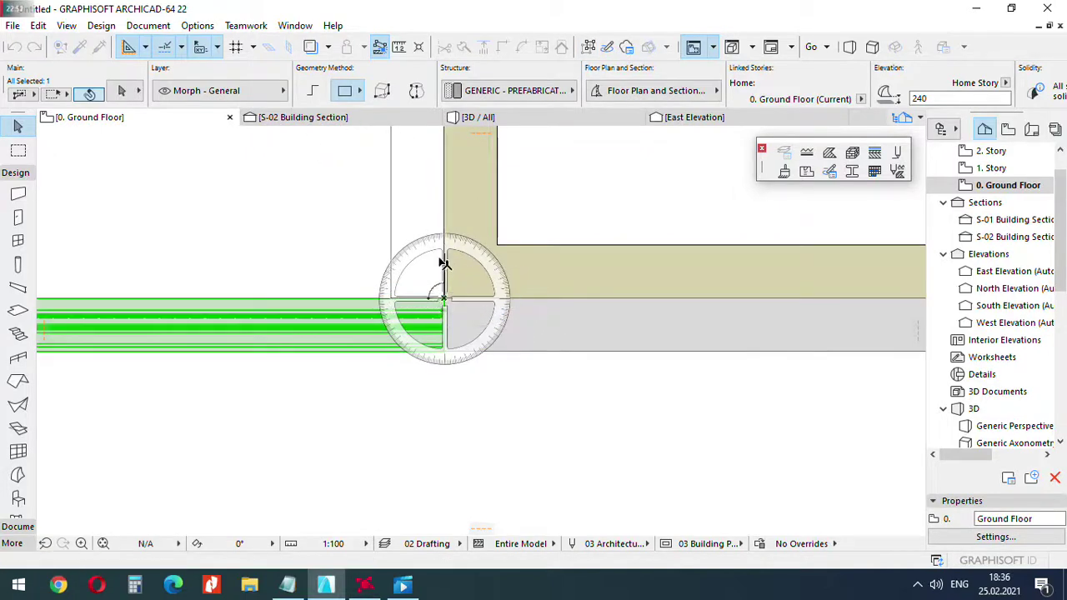
key("Escape")
Delete the cornice copies on the south and west walls from the ground floor plan.
scroll(372, 338, "down", 8)
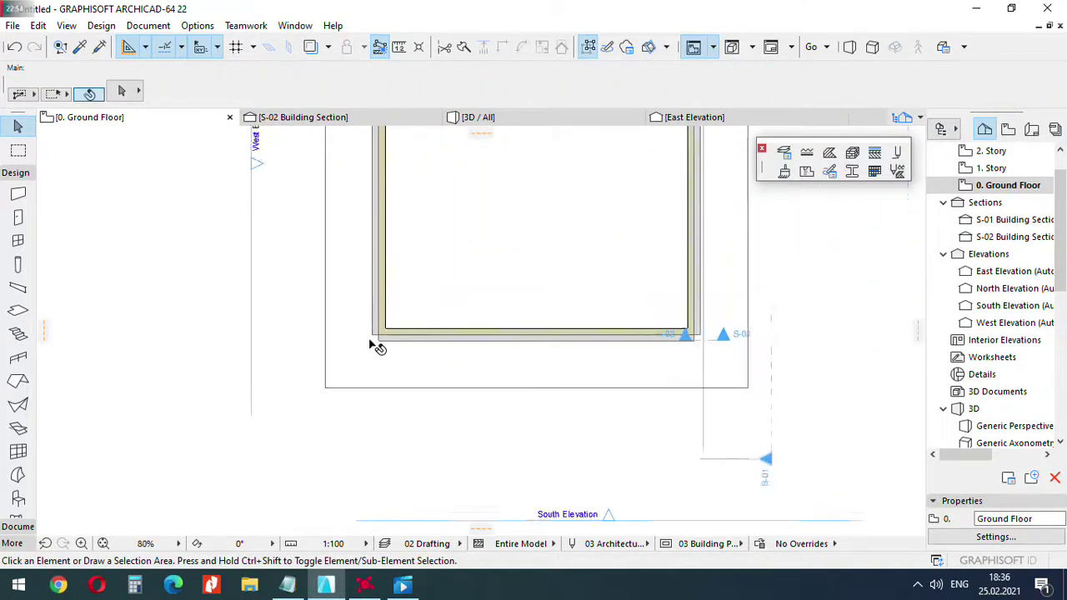
scroll(371, 343, "up", 3)
scroll(363, 317, "down", 3)
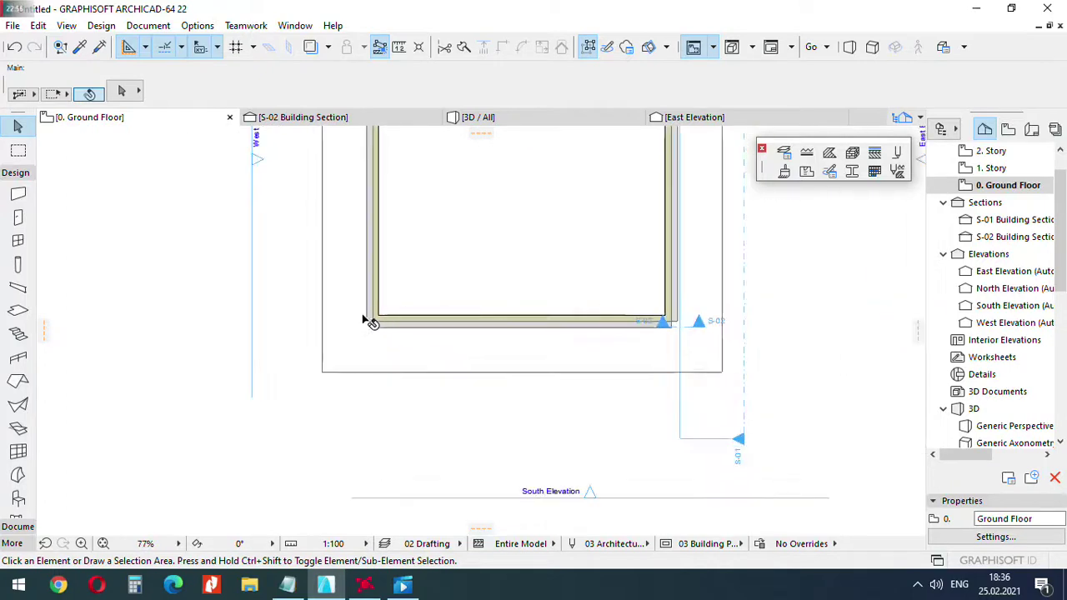
left_click(369, 319)
key("Escape")
left_click(381, 327)
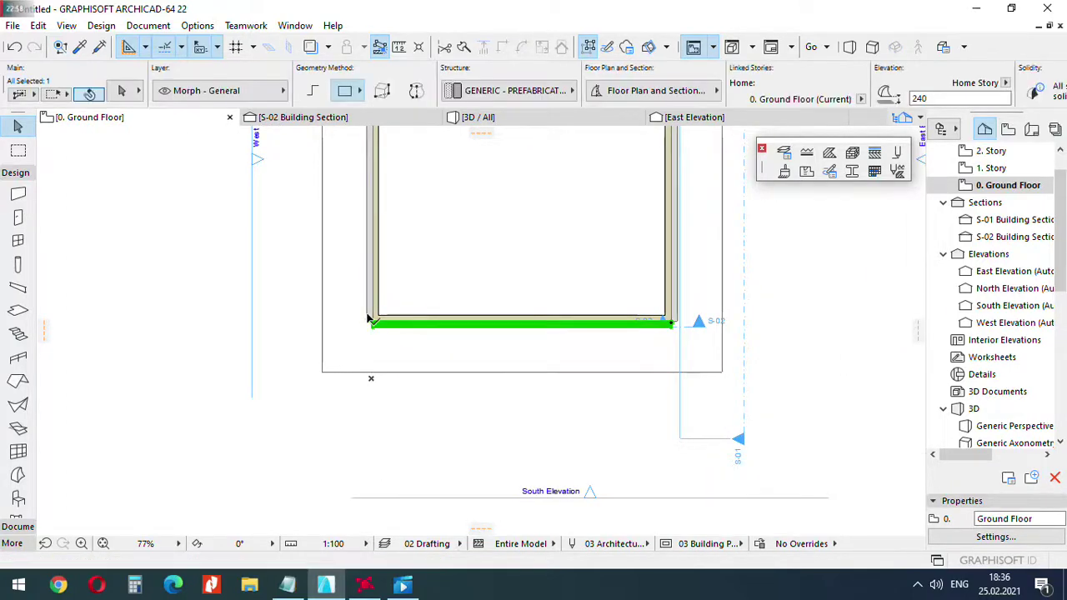
left_click(369, 318, "shift")
key("Delete")
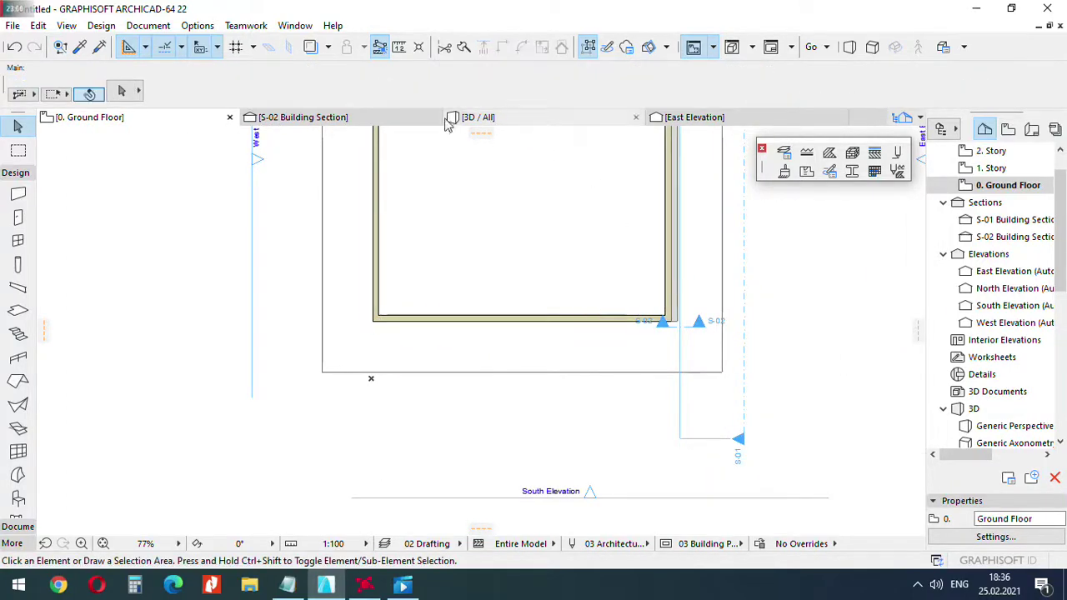
In the 3D view, try to tube-extrude the cornice's end face along the adjacent wall to its far upper corner.
left_click(471, 119)
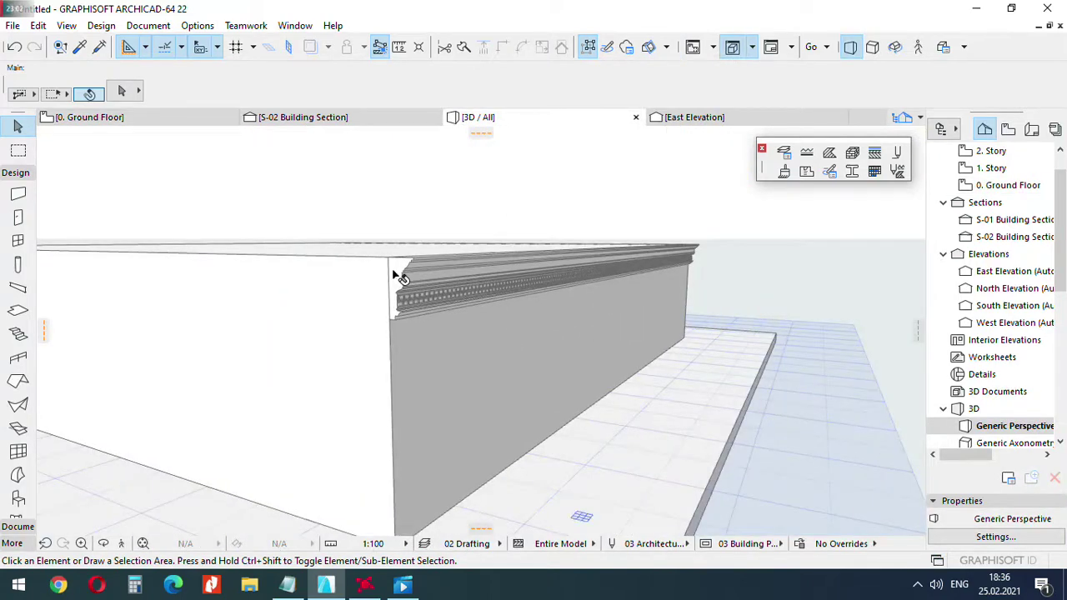
left_click(399, 278)
left_click(395, 281)
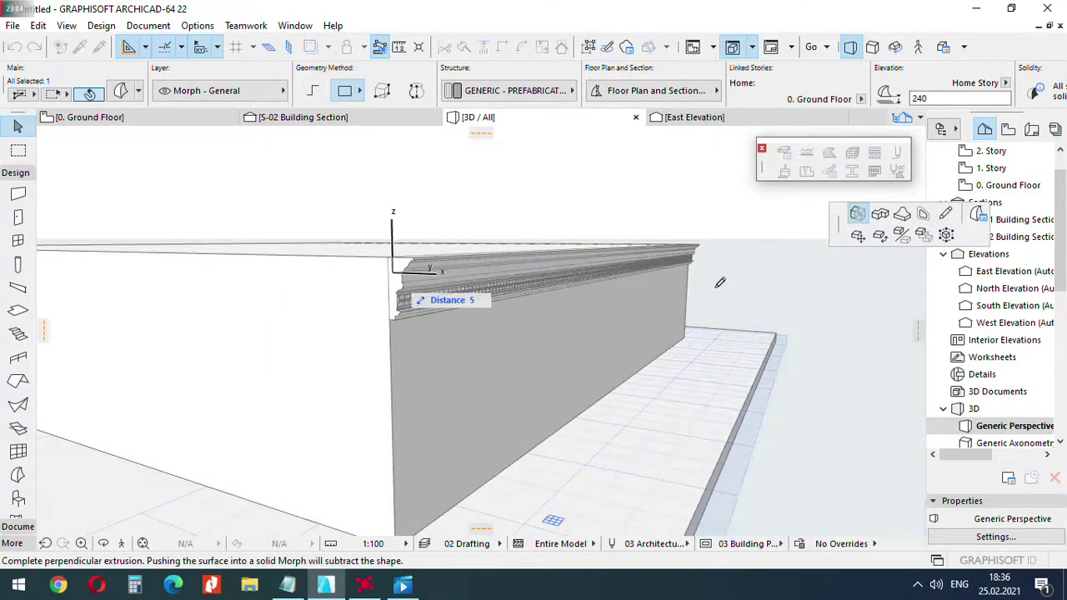
left_click(881, 216)
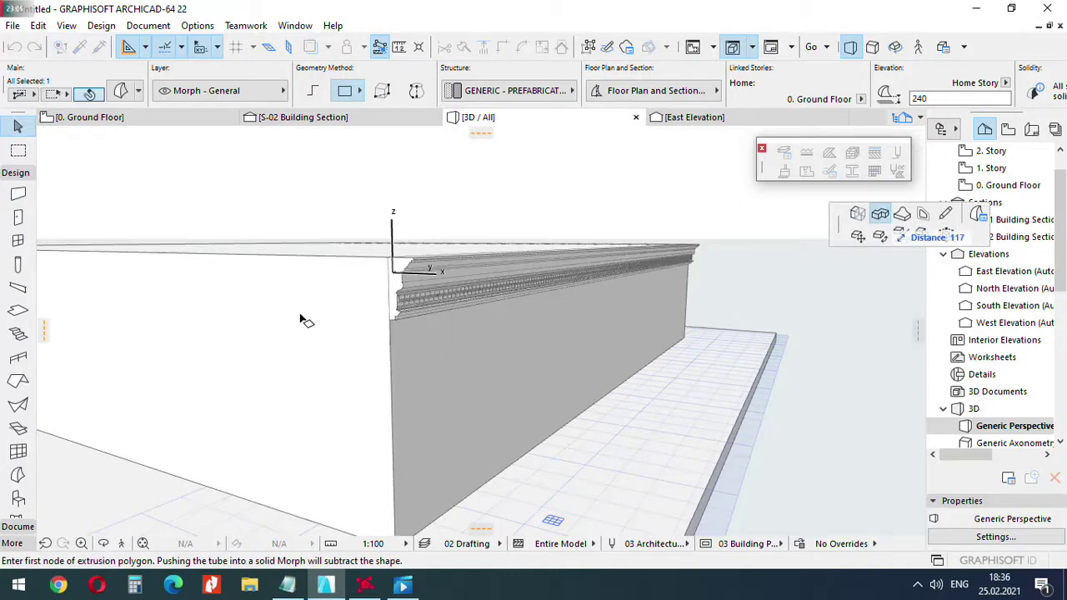
middle_click_drag(252, 368, 818, 389)
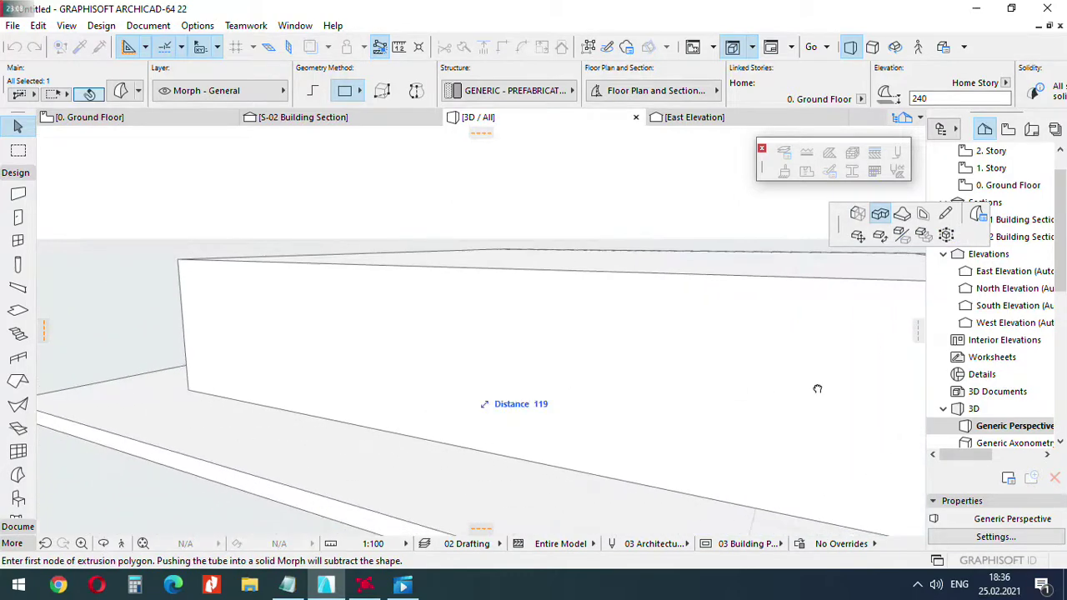
scroll(177, 263, "up", 3)
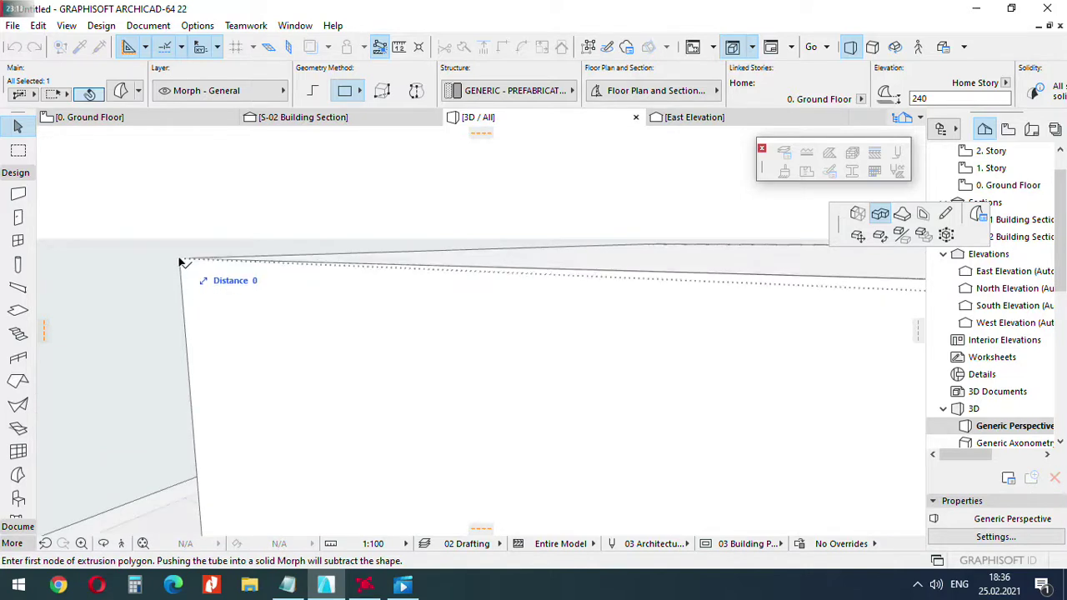
left_click(180, 261)
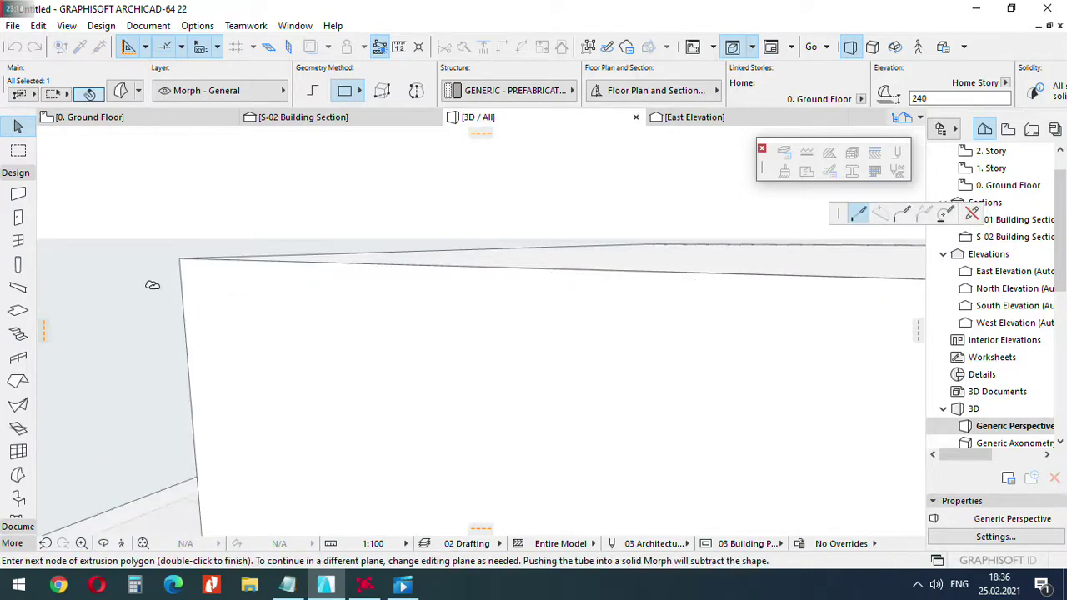
middle_click_drag(153, 286, 148, 299, "shift")
scroll(149, 299, "down", 5)
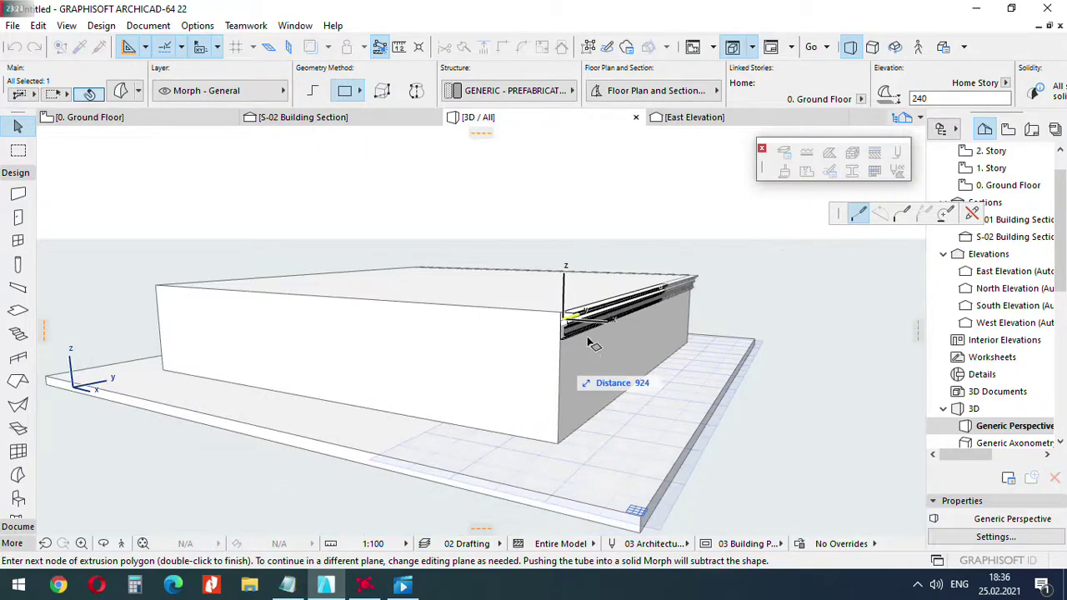
double_click(661, 343)
scroll(561, 327, "up", 3)
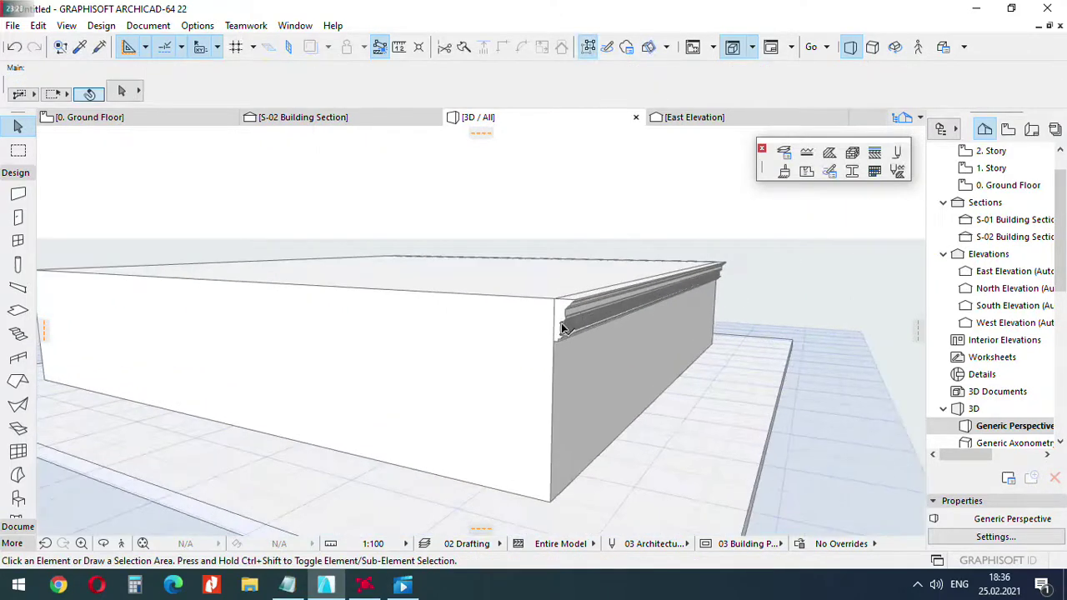
left_click(566, 321)
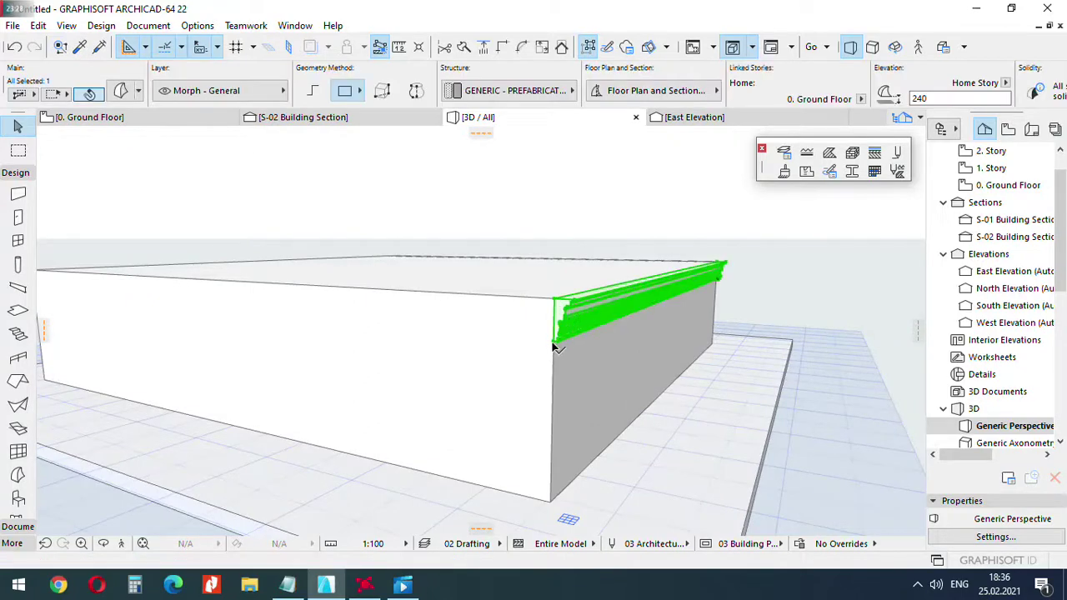
middle_click_drag(716, 315, 405, 303, "shift")
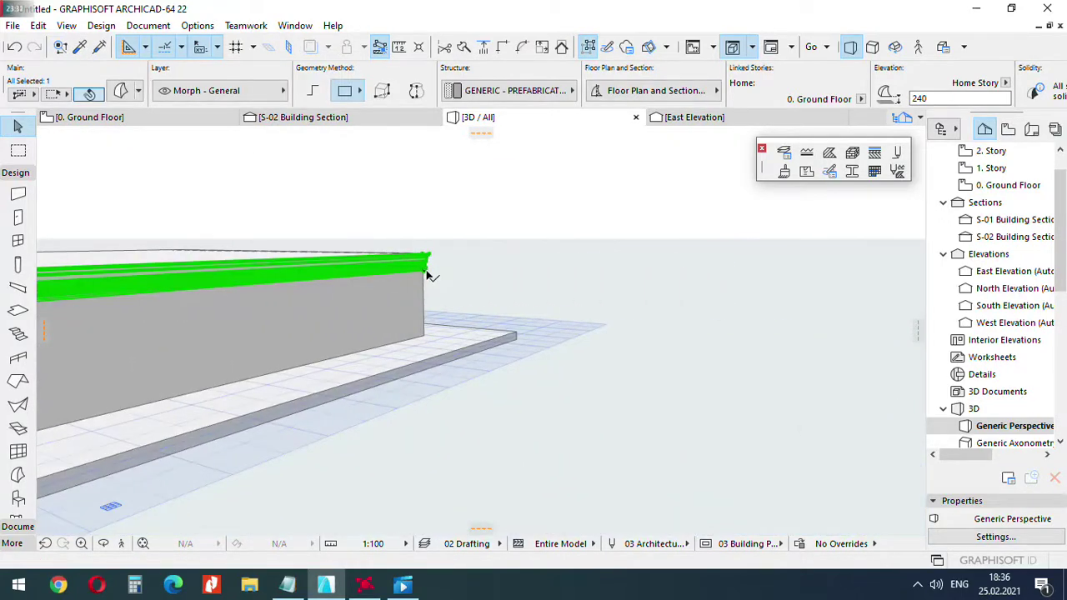
left_click(426, 275)
key("Escape")
key("Escape")
scroll(643, 303, "down", 2)
middle_click_drag(292, 340, 567, 340)
scroll(443, 290, "up", 2)
middle_click_drag(448, 293, 475, 294, "shift")
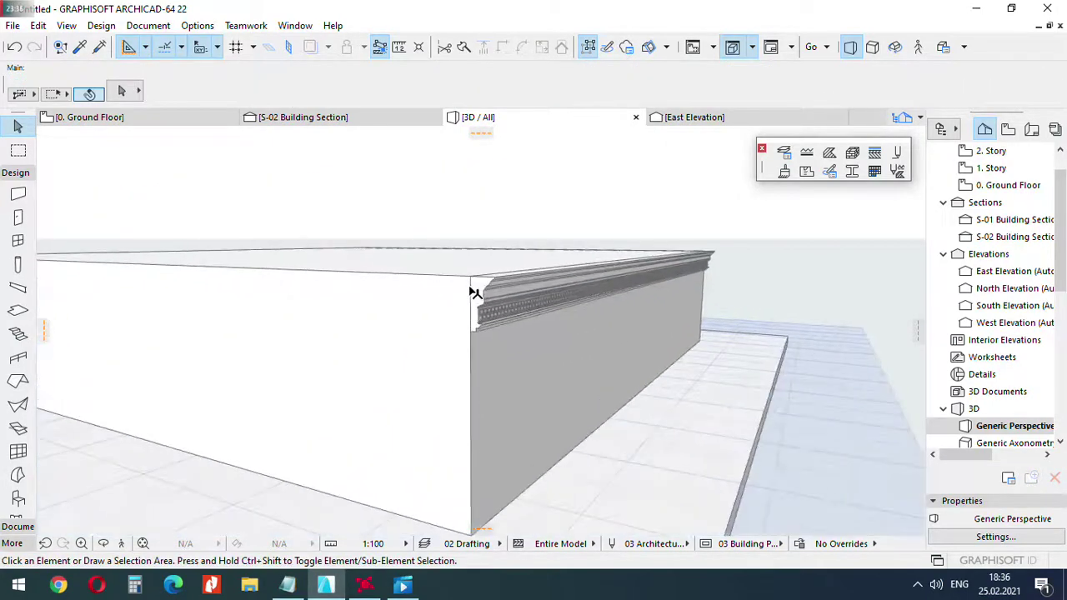
Try to tube-extrude the cornice's end face outward past the building corner.
left_click(476, 289)
left_click(474, 293)
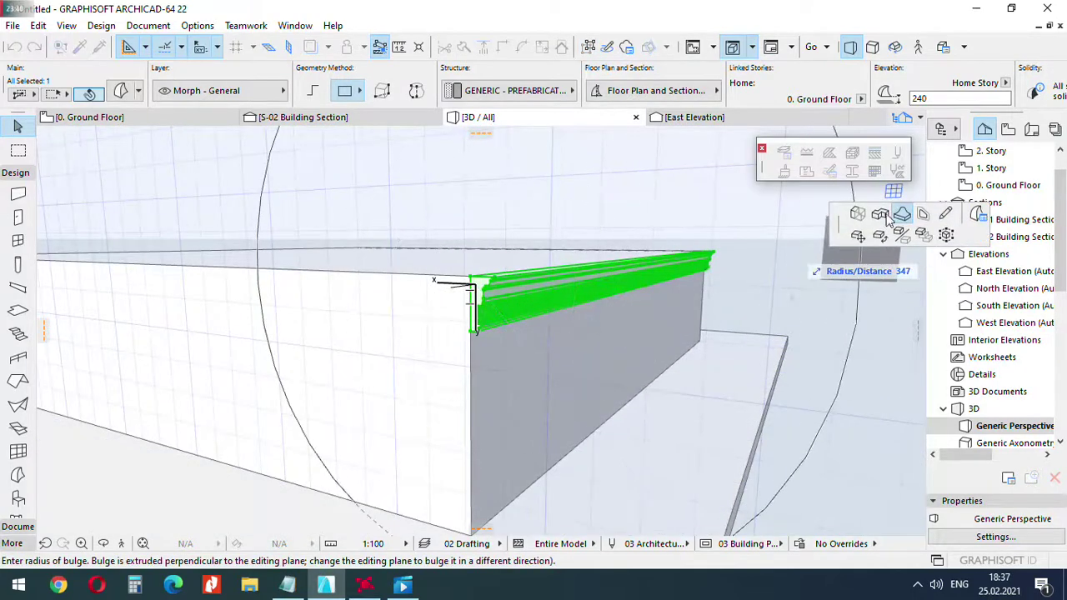
left_click(880, 213)
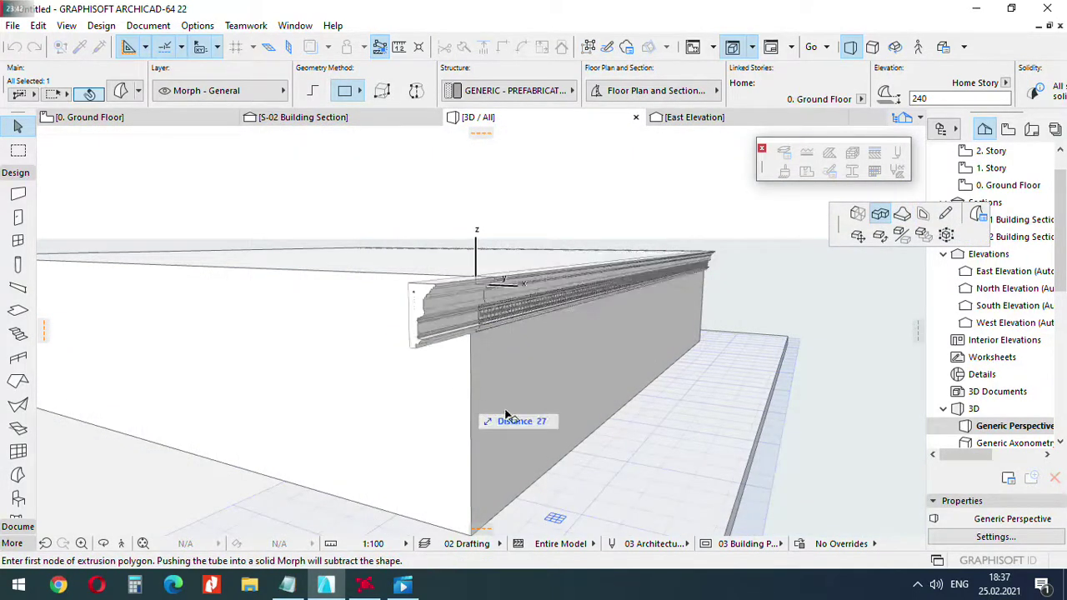
left_click(448, 334)
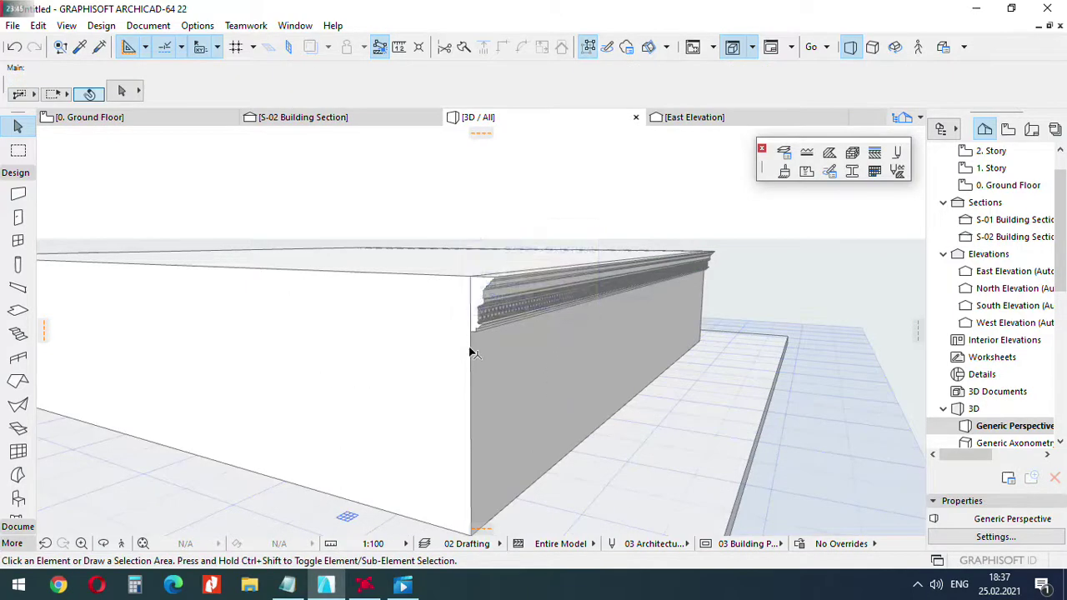
On the ground floor plan, copy the east wall's cornice from the southeast corner to the building's southwest corner.
key("F2")
scroll(640, 322, "up", 2)
middle_click_drag(709, 331, 539, 353)
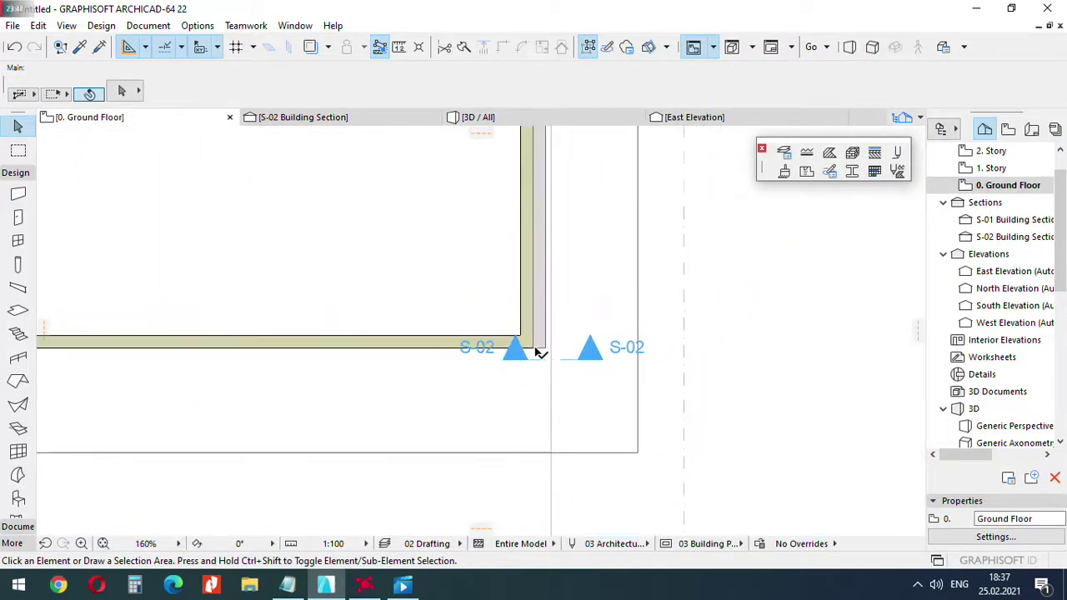
scroll(539, 355, "down", 3)
scroll(542, 356, "up", 5)
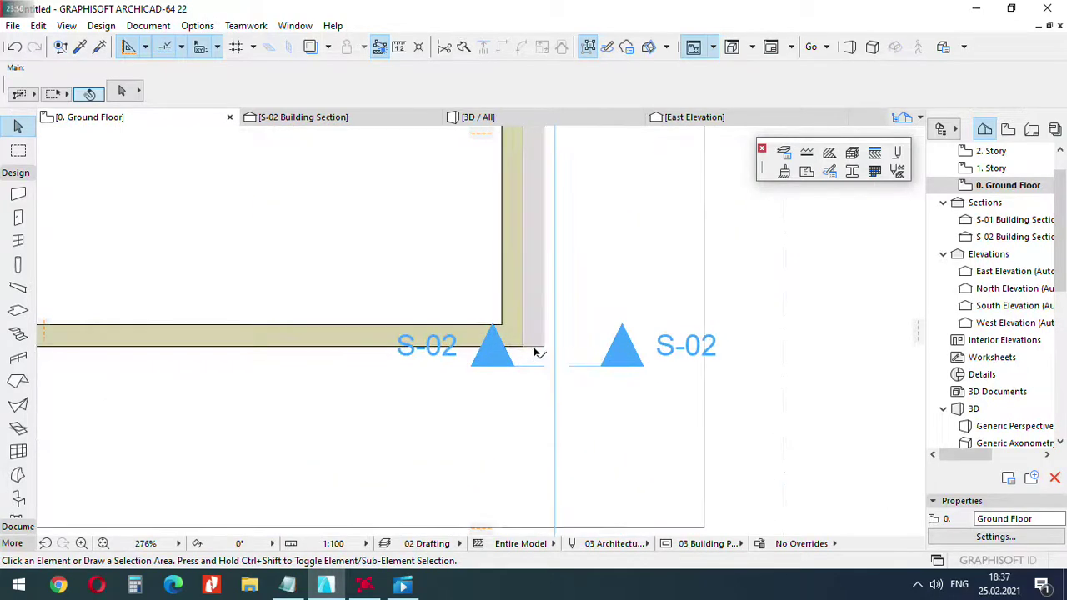
left_click(531, 350)
key("ctrl+shift+d")
left_click(523, 346)
scroll(606, 344, "down", 3)
middle_click_drag(138, 350, 441, 386)
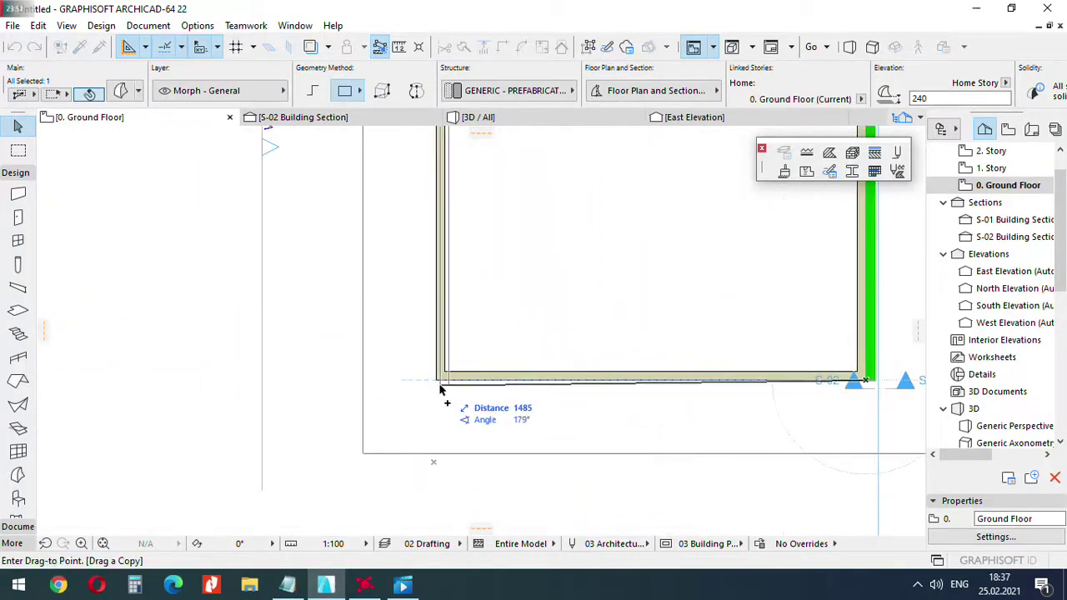
scroll(441, 386, "up", 3)
left_click(429, 374)
Rotate the copied cornice 90° clockwise about the southwest corner so it lies along the outside of the south wall.
key("ctrl+e")
left_click(429, 373)
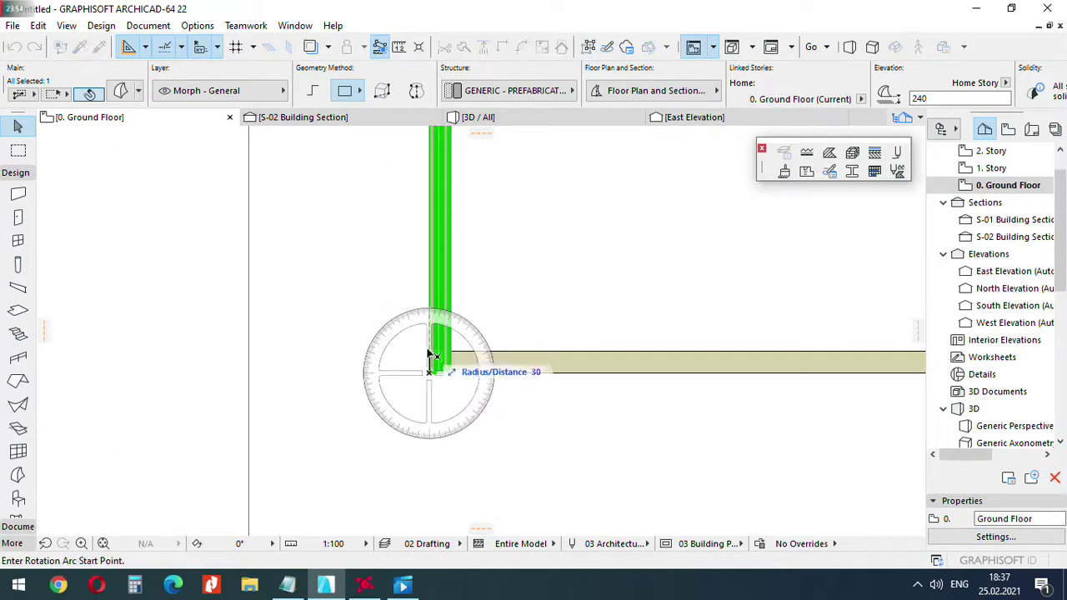
left_click(429, 348)
left_click(524, 370)
Copy the south wall's cornice from its east end to the building's southwest corner.
scroll(302, 362, "down", 3)
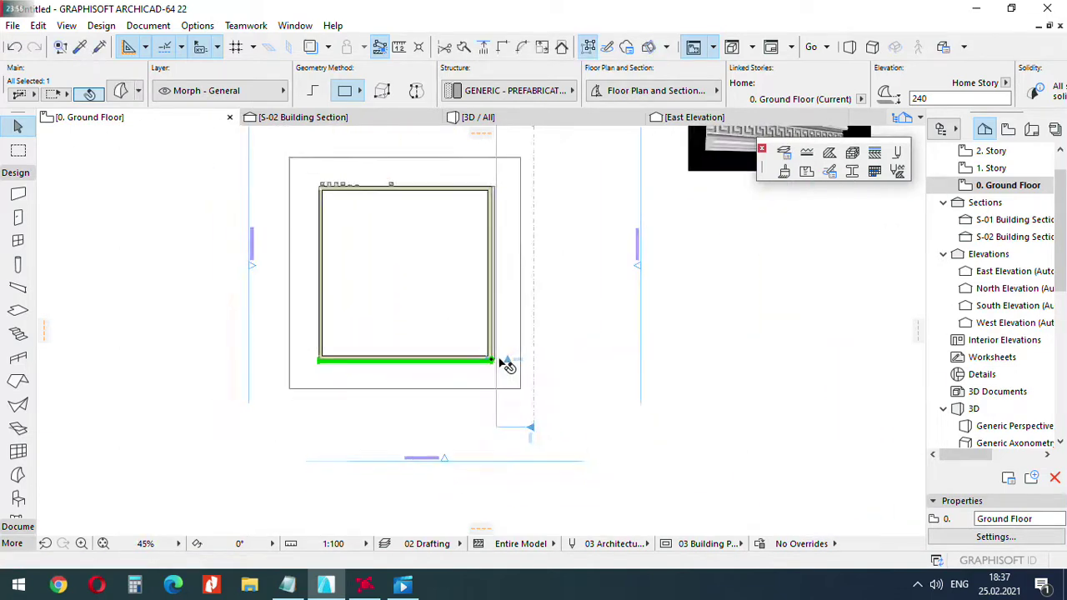
scroll(492, 371, "up", 5)
key("ctrl+d")
left_click(493, 386)
scroll(579, 381, "down", 4)
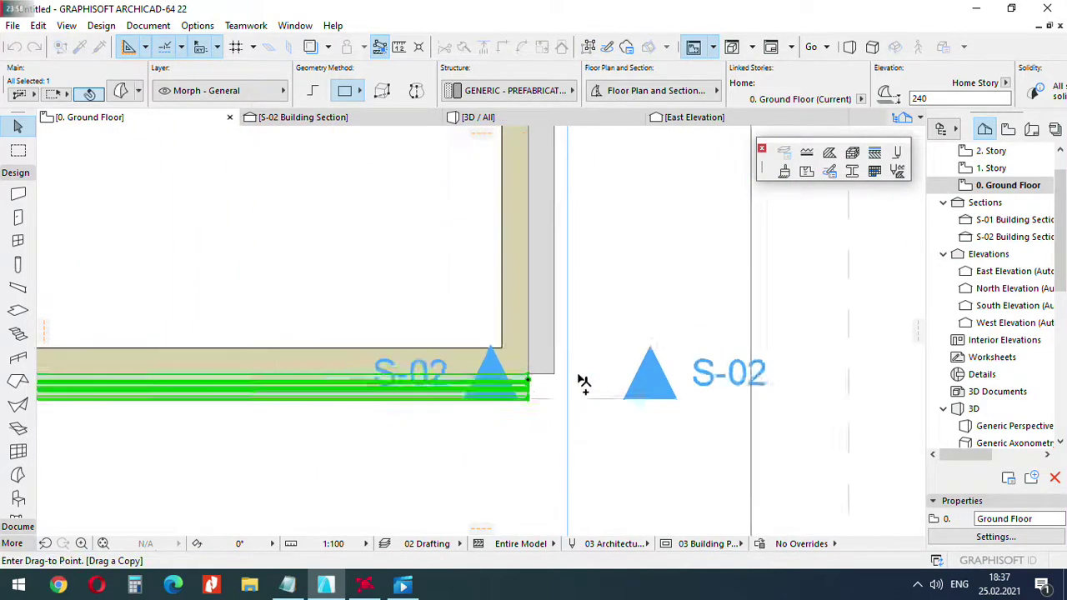
scroll(417, 379, "up", 3)
scroll(417, 380, "up", 2)
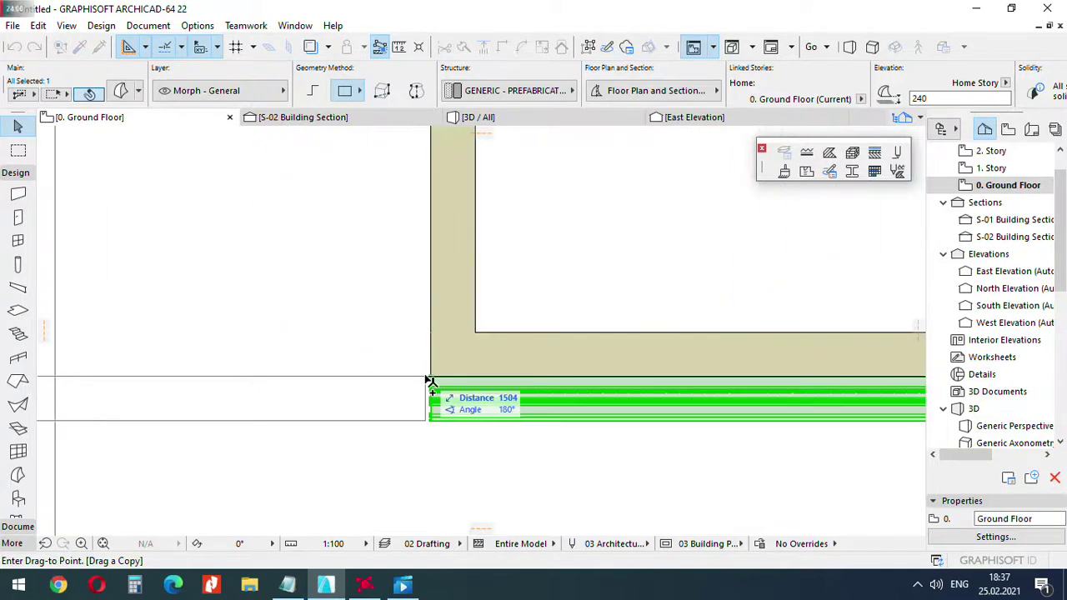
left_click(430, 377)
Rotate the new cornice copy 90° about the southwest corner to lie along the west wall, and deselect it.
key("ctrl+e")
left_click(431, 377)
left_click(413, 377)
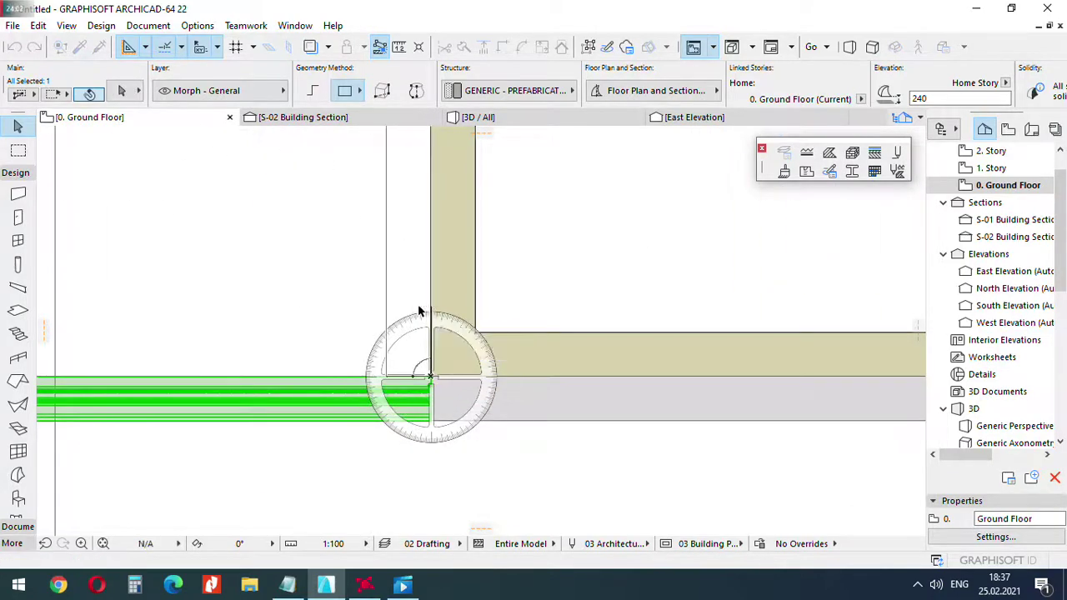
left_click(420, 310)
key("Escape")
Examine in 3D how the copied cornices meet at the building's corners.
left_click(733, 52)
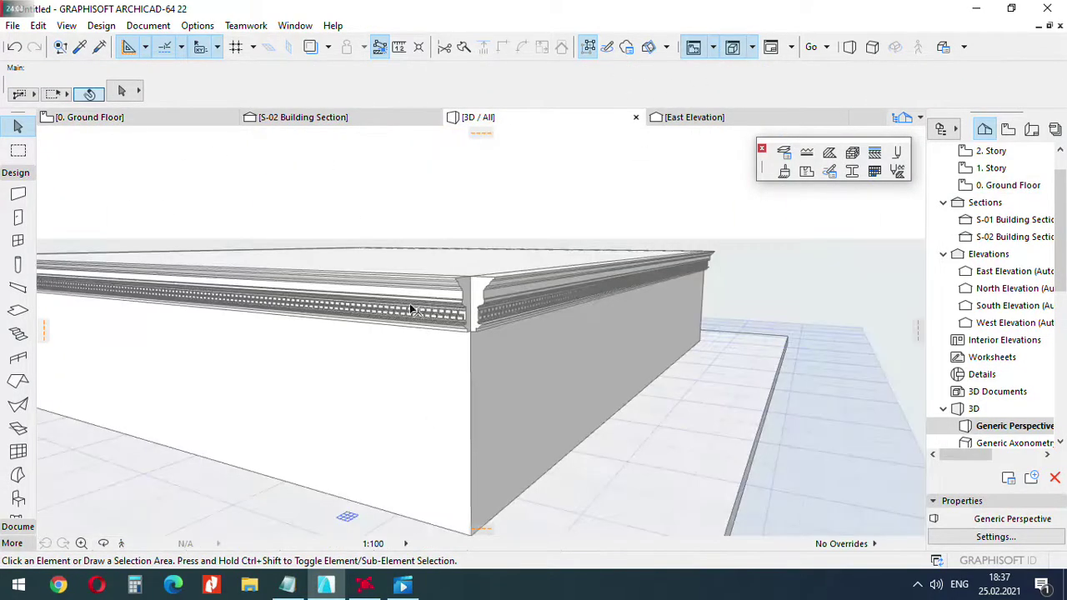
scroll(374, 314, "down", 3)
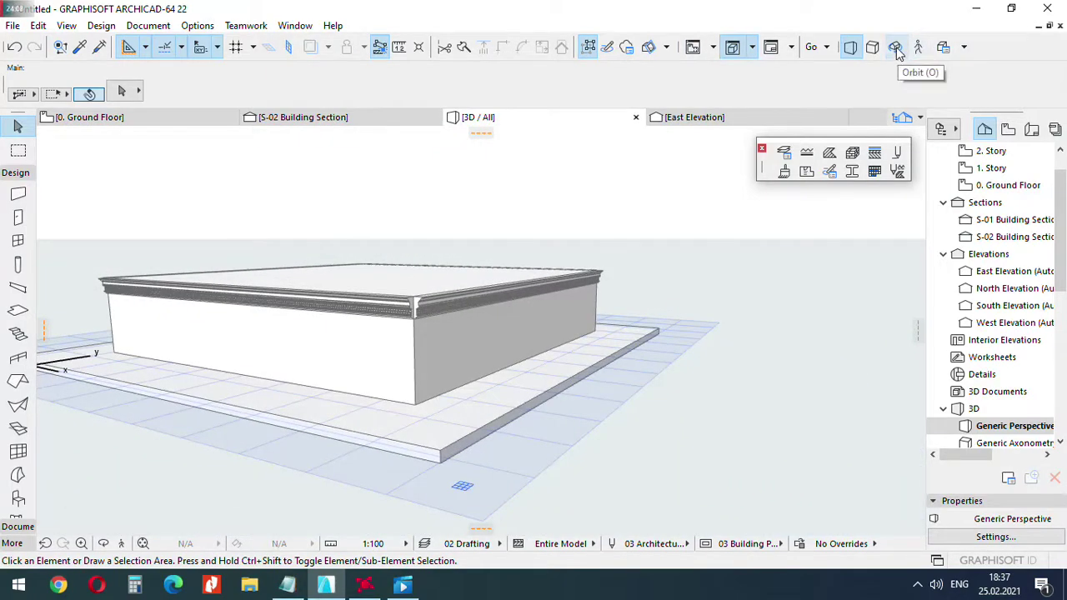
left_click(896, 52)
left_click_drag(530, 305, 545, 322)
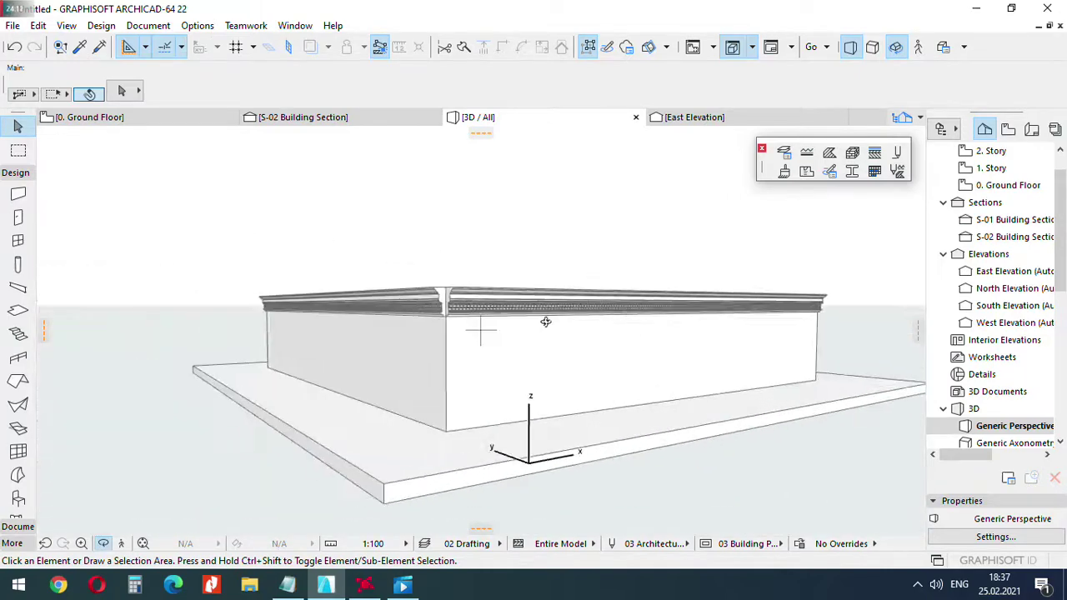
scroll(422, 305, "up", 8)
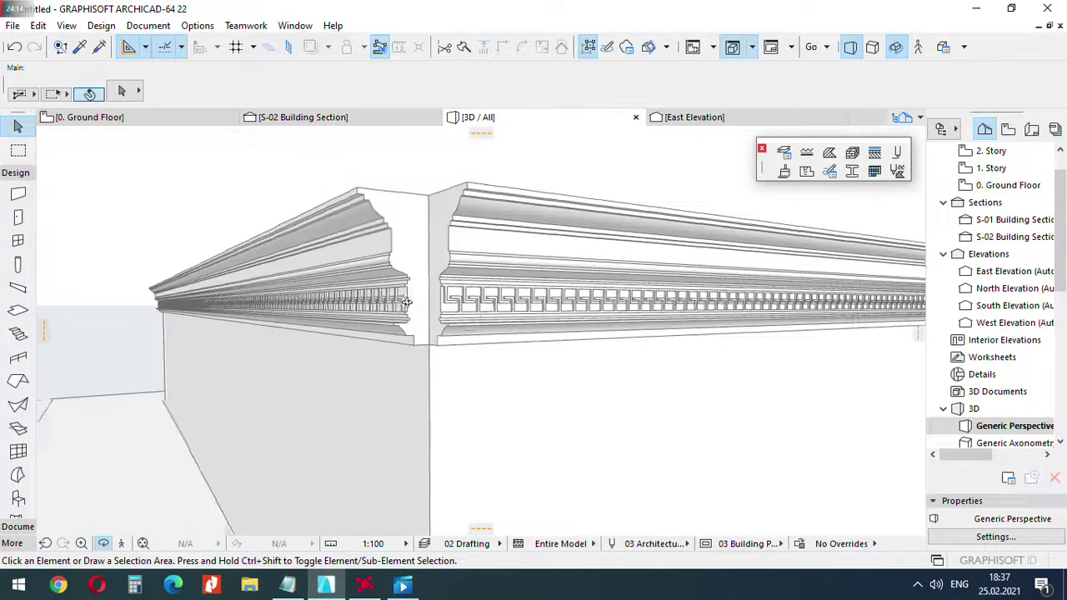
left_click_drag(406, 303, 419, 242)
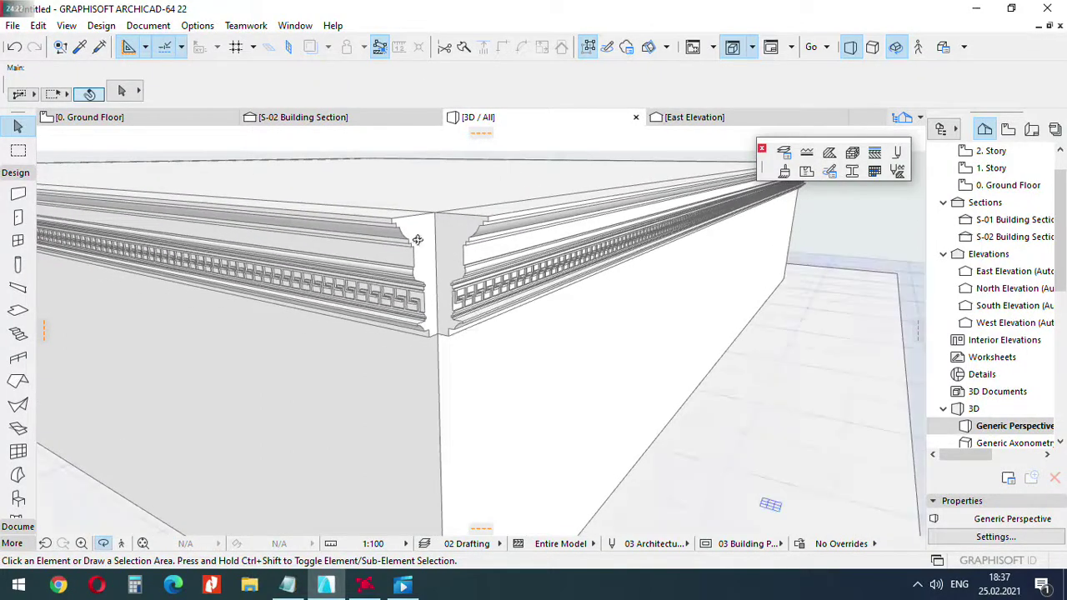
Bring up the drawn cornice profile outline beside the Greek key pattern on the ground floor plan.
left_click(125, 116)
scroll(262, 243, "down", 5)
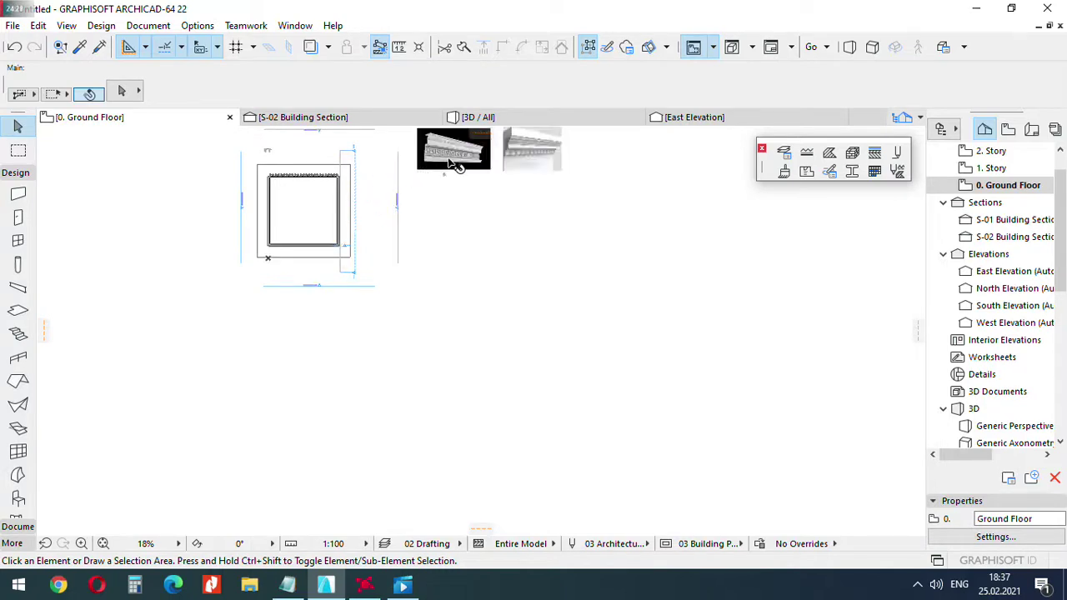
scroll(342, 243, "up", 12)
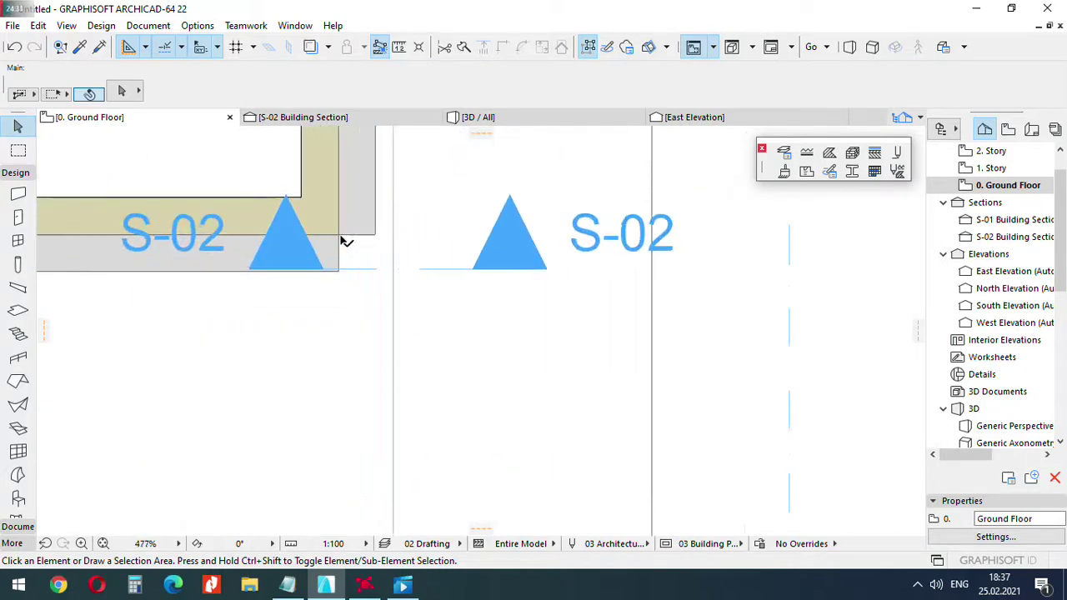
scroll(342, 243, "down", 5)
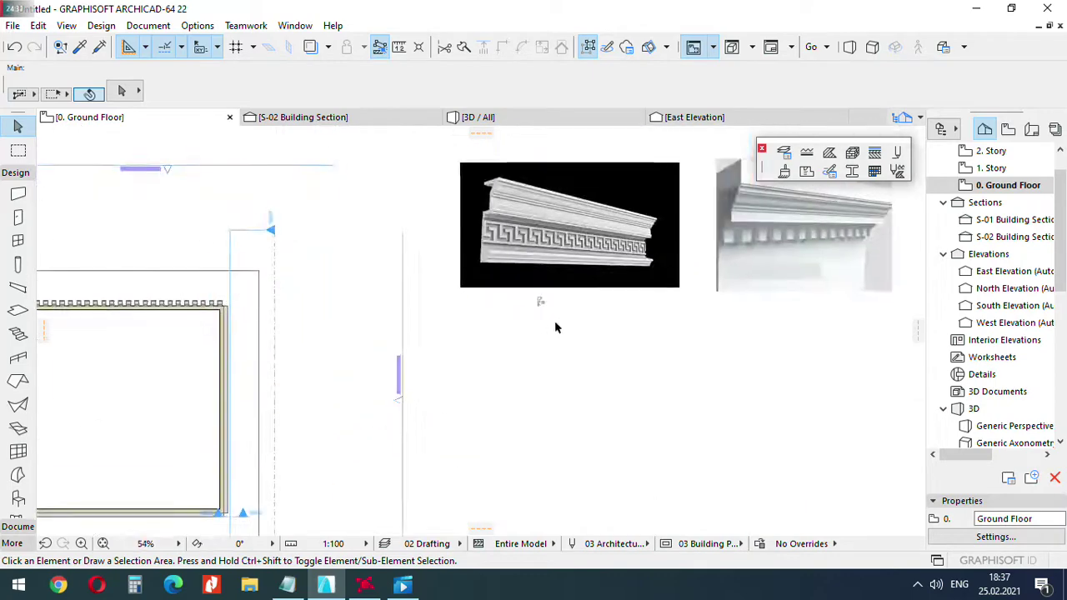
scroll(504, 257, "up", 5)
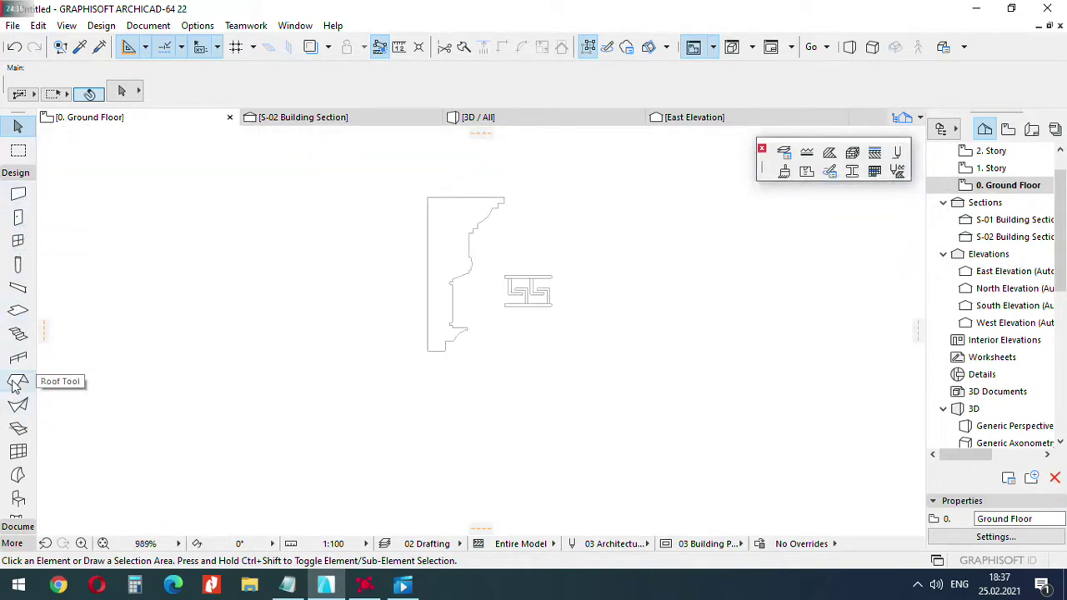
left_click(18, 287)
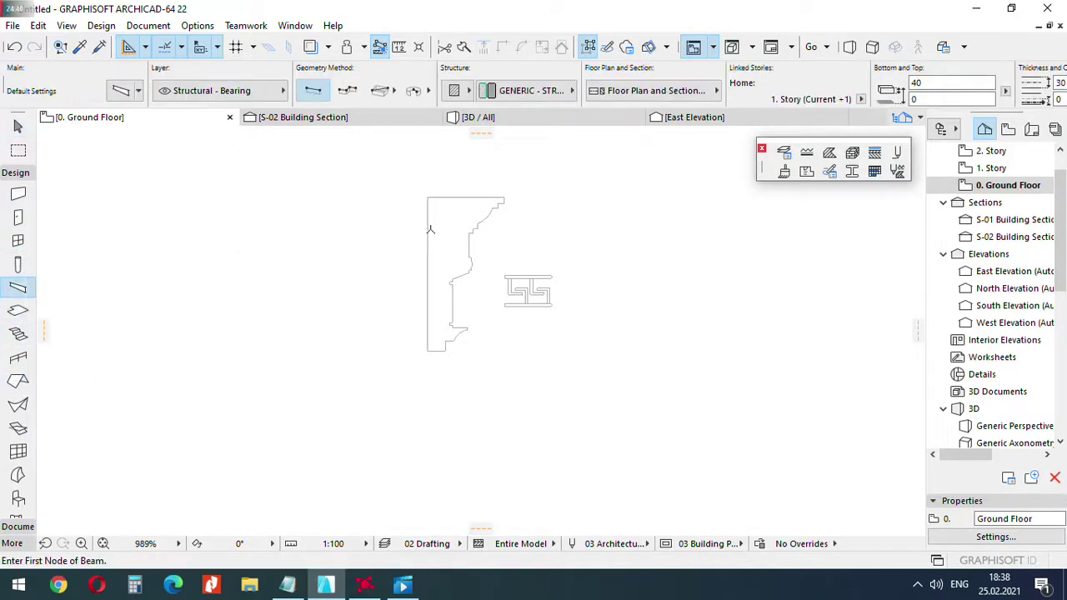
key("space")
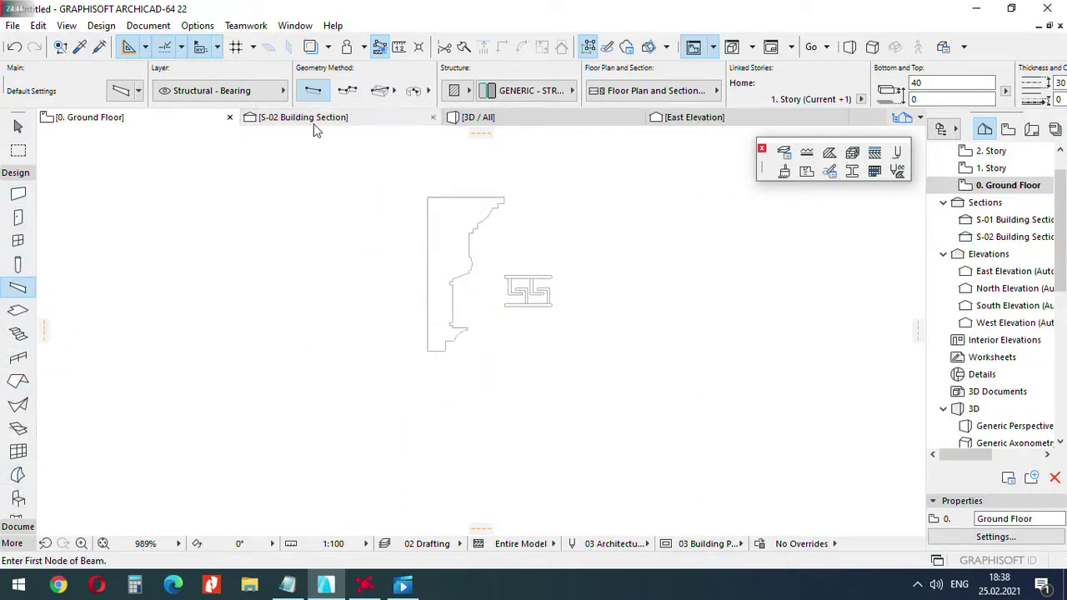
key("Escape")
Create a 25 % fill inside the cornice profile outline with the Fill tool and copy it to the clipboard.
left_click(15, 526)
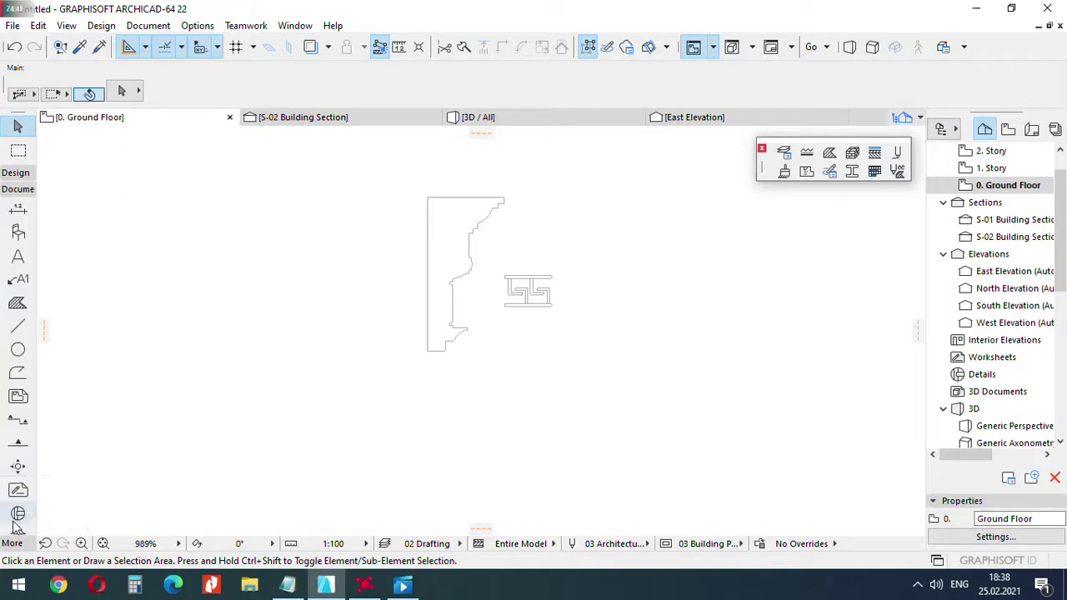
left_click(18, 302)
key("Escape")
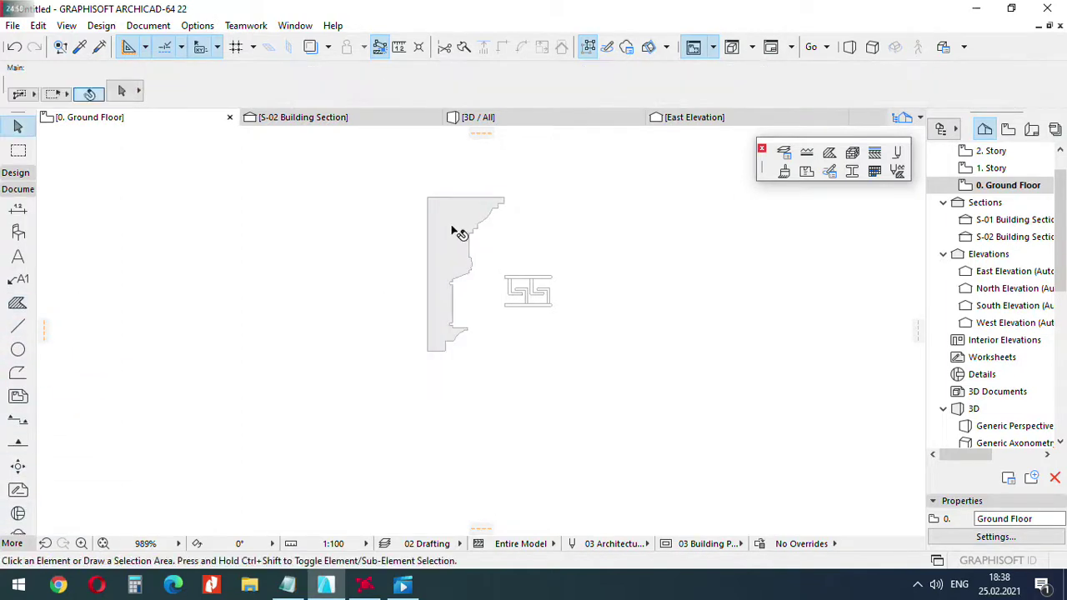
left_click(468, 260)
right_click(455, 240)
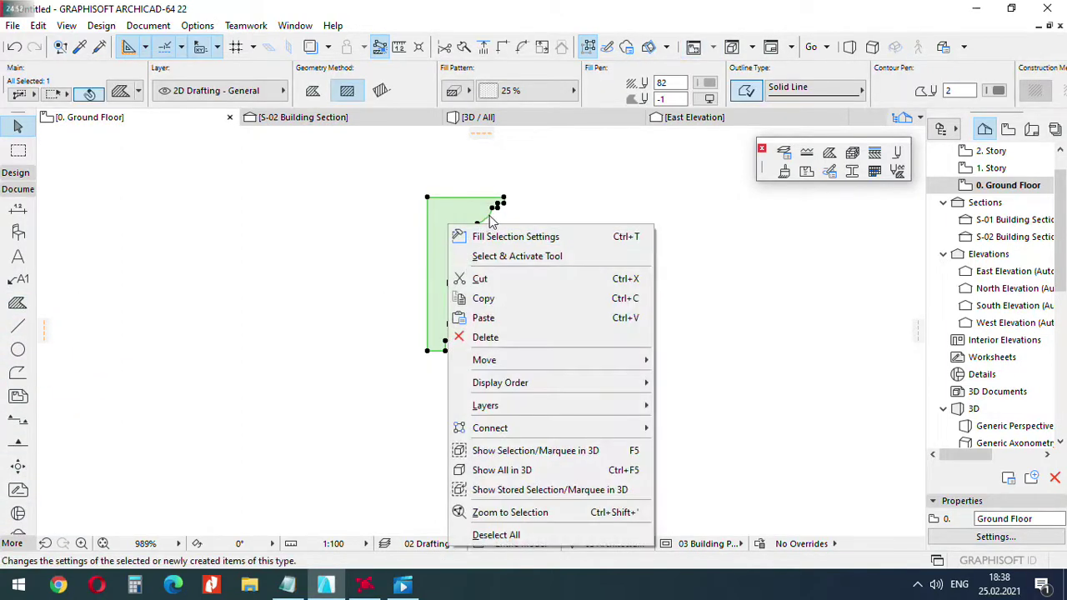
left_click(488, 295)
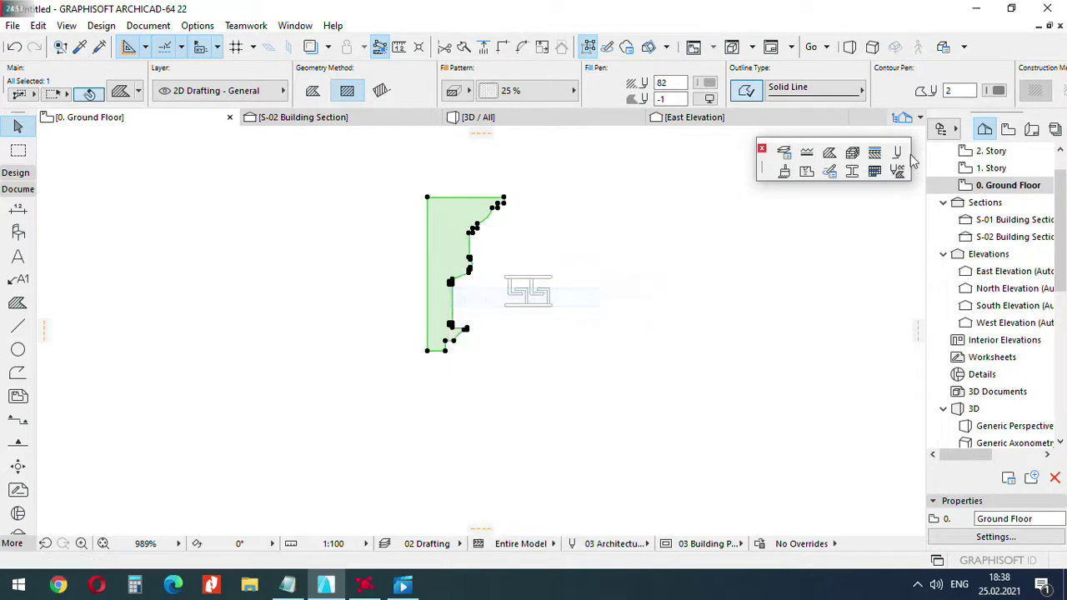
In the Profile Manager, duplicate the "A1 - For Colum" profile under the name "A1 - For Beam".
left_click(852, 172)
left_click(734, 152)
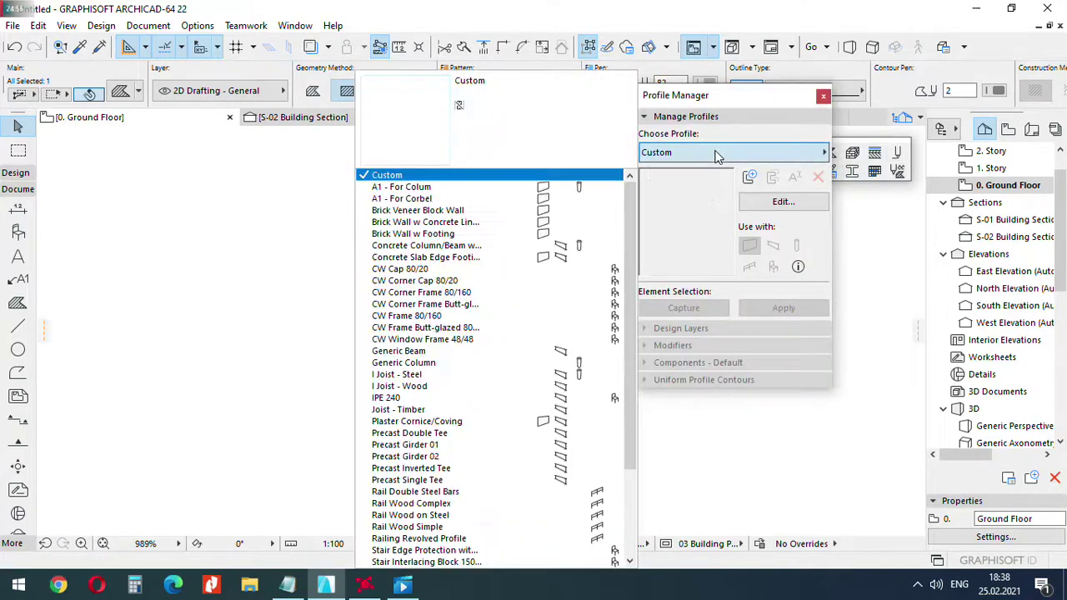
left_click(519, 191)
left_click(774, 177)
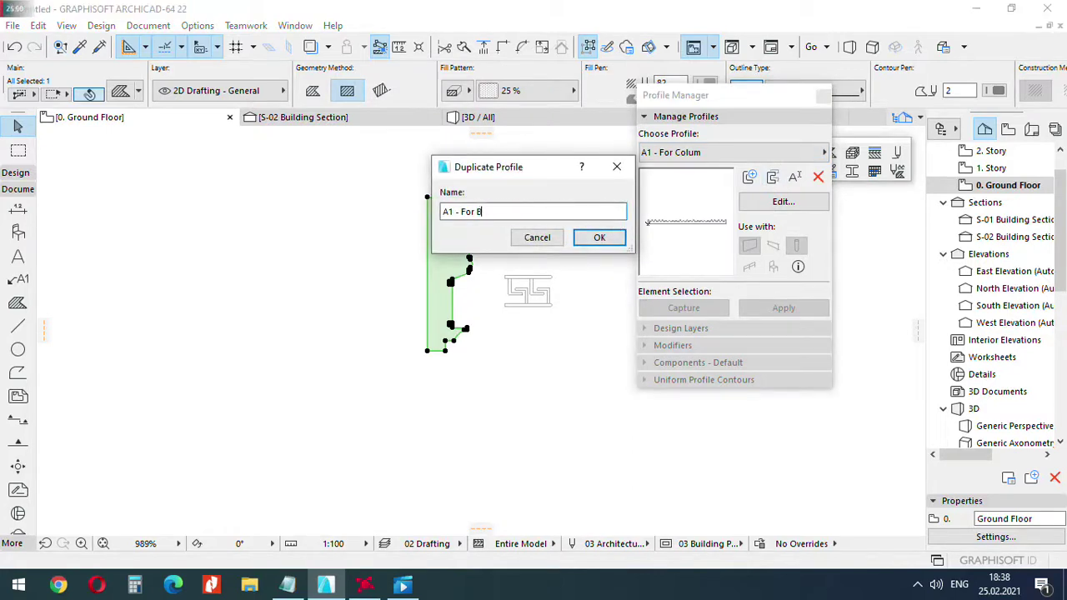
left_click(600, 239)
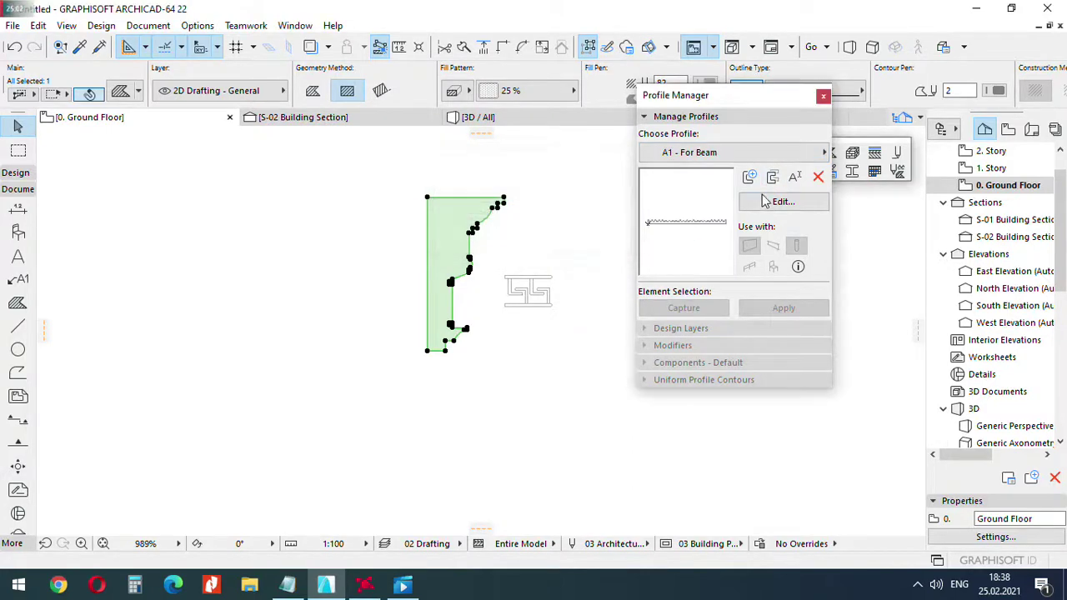
Open the "A1 - For Beam" profile for editing, delete its existing shape and paste the copied cornice fill in its place.
left_click(782, 202)
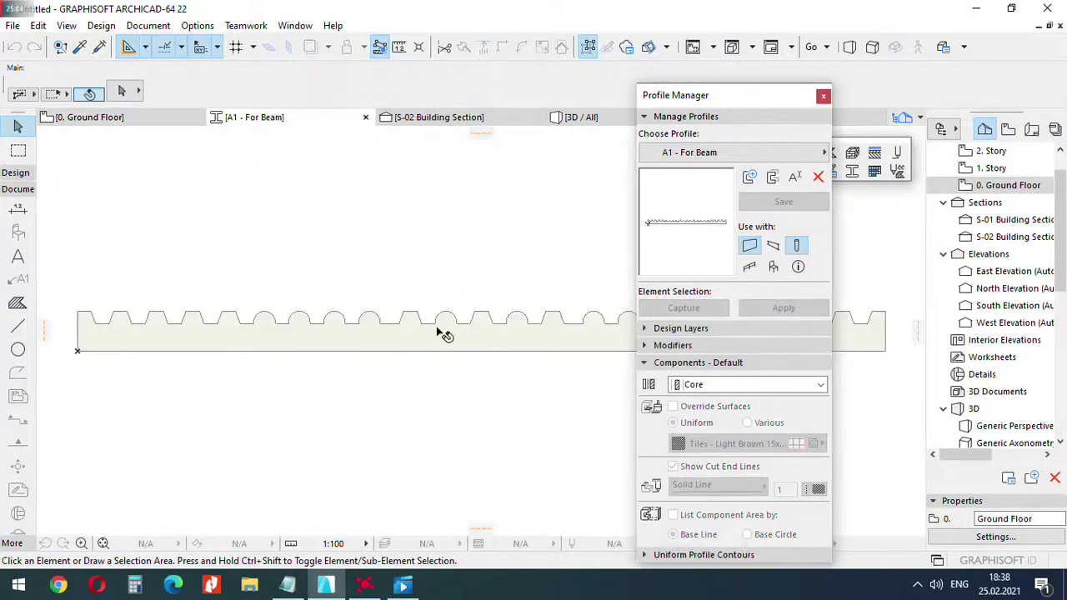
scroll(442, 330, "down", 3)
left_click(445, 329)
key("Delete")
right_click(444, 234)
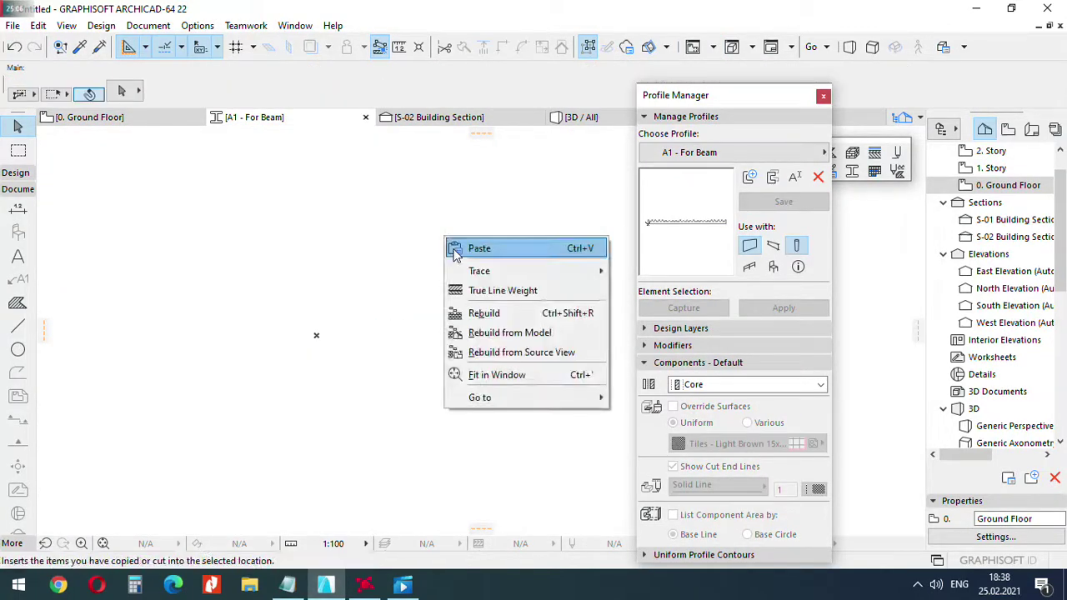
left_click(454, 248)
left_click(622, 296)
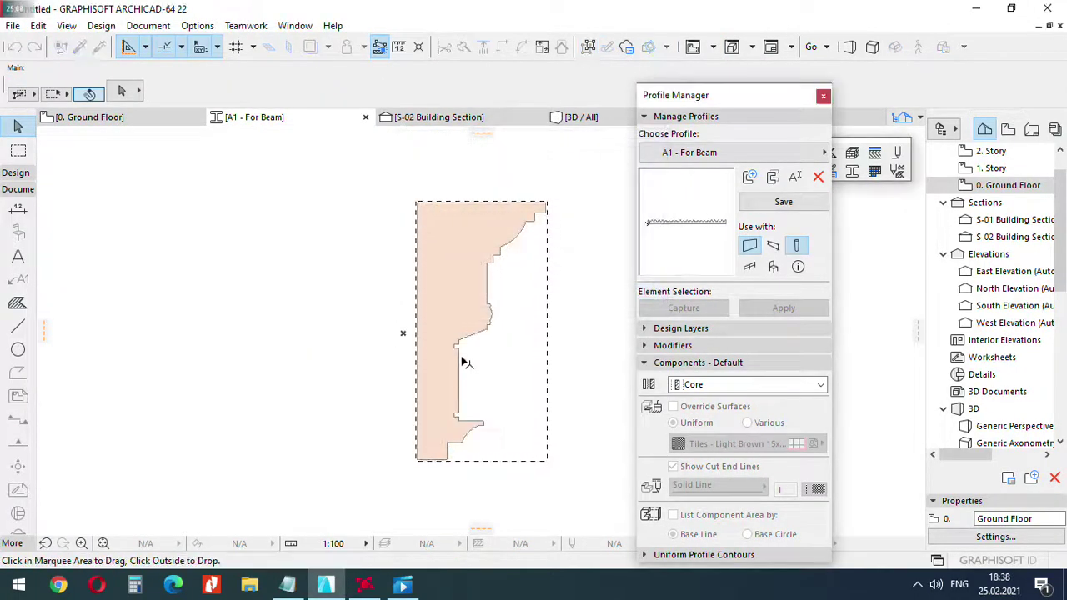
Move the pasted cornice shape so that its lower outer corner on the straight back side sits on the profile origin.
left_click(428, 384)
left_click(453, 357)
left_click(605, 415)
left_click(453, 414)
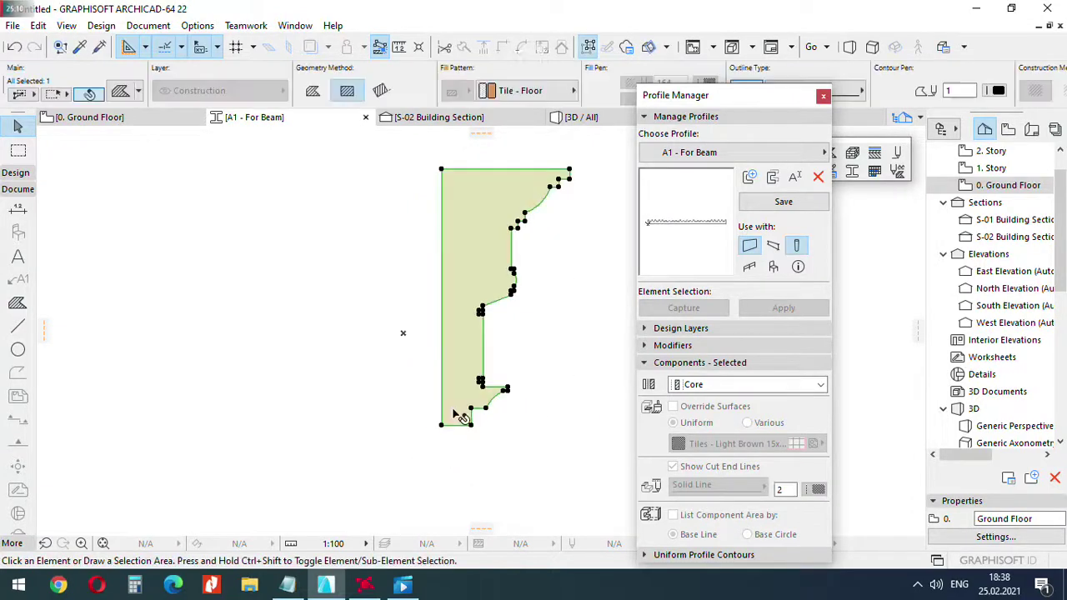
left_click(442, 425)
key("Escape")
key("ctrl+d")
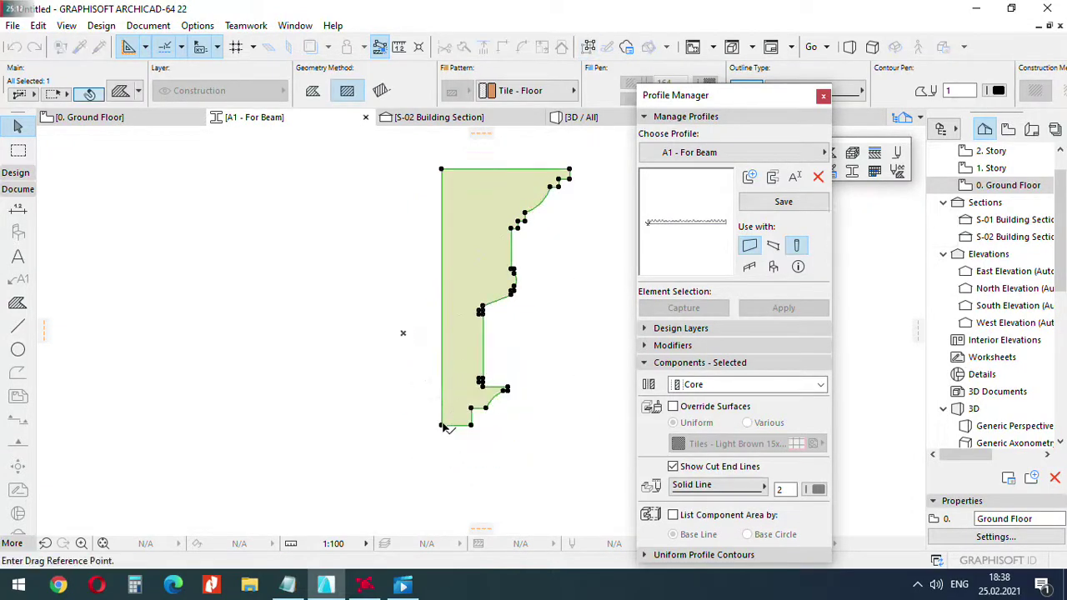
left_click(443, 426)
left_click(402, 332)
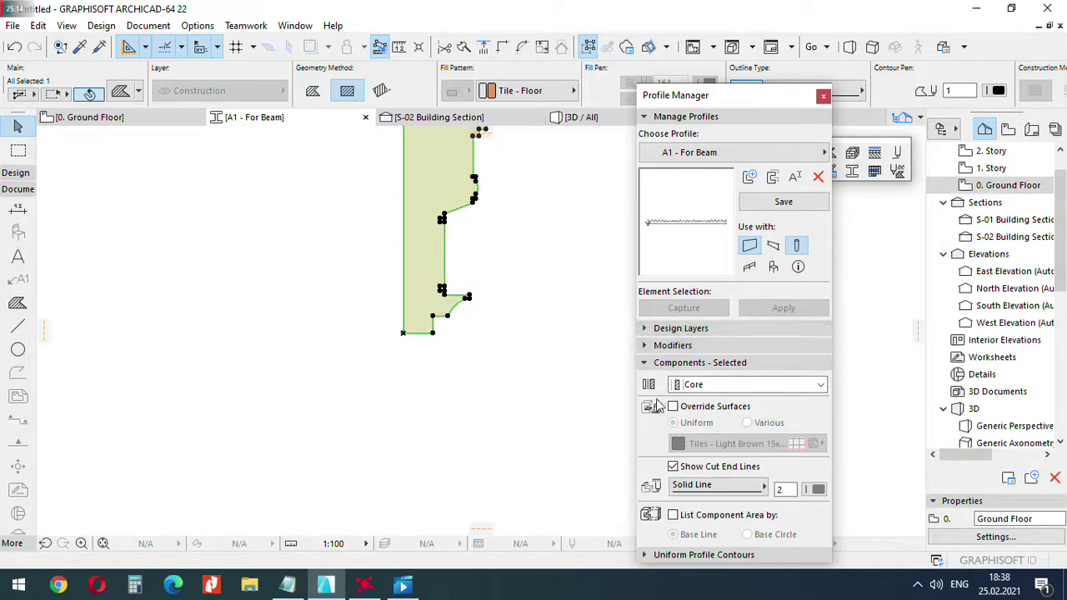
Override the cornice component's surface with a uniform "Paint - Glossy White" and save the profile.
key("Escape")
key("ctrl+a")
left_click(683, 407)
left_click(733, 444)
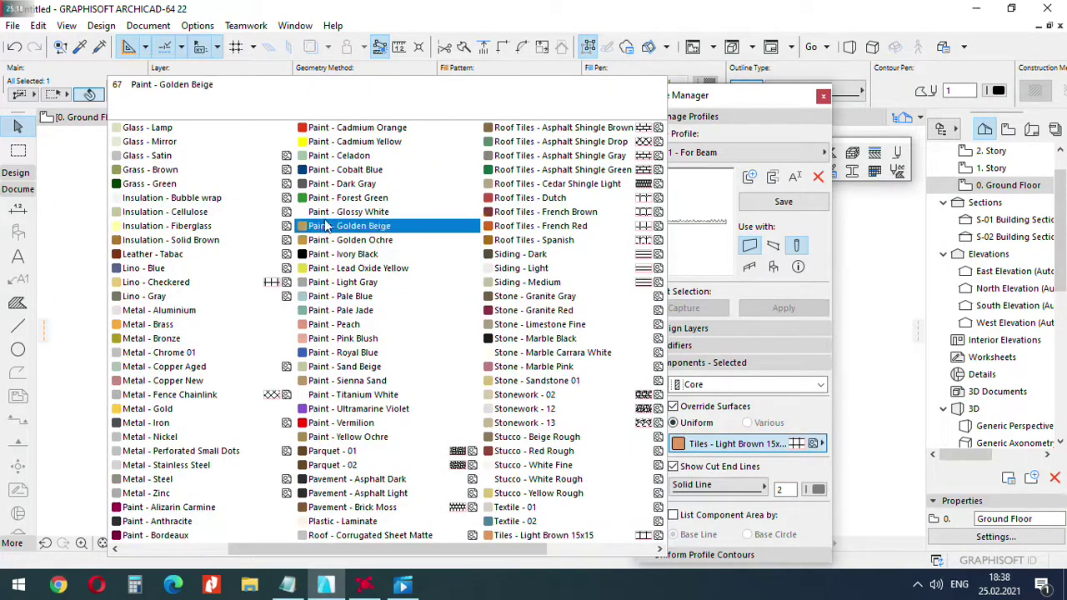
left_click(359, 210)
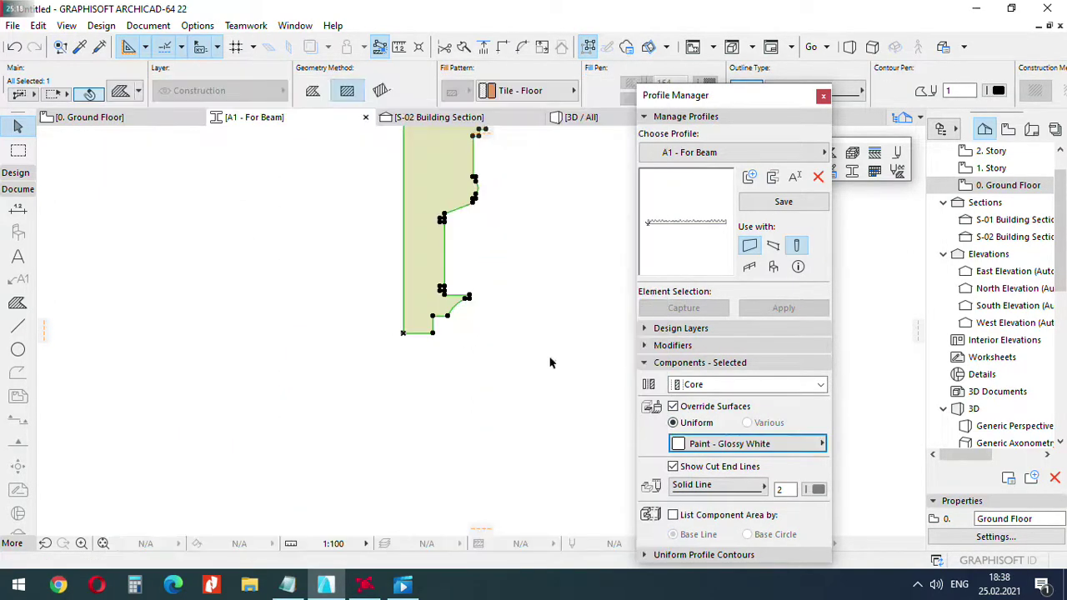
left_click(782, 203)
Reopen the "A1 - For Beam" profile, make it available for beams as well, save it and close the Profile Manager.
left_click(145, 123)
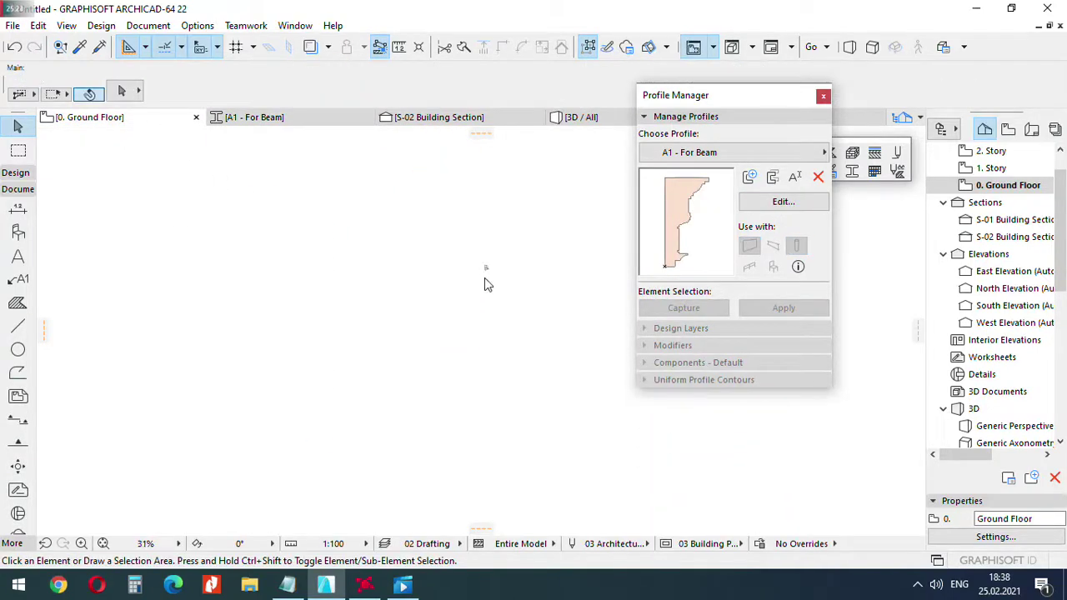
scroll(486, 284, "up", 5)
left_click(776, 204)
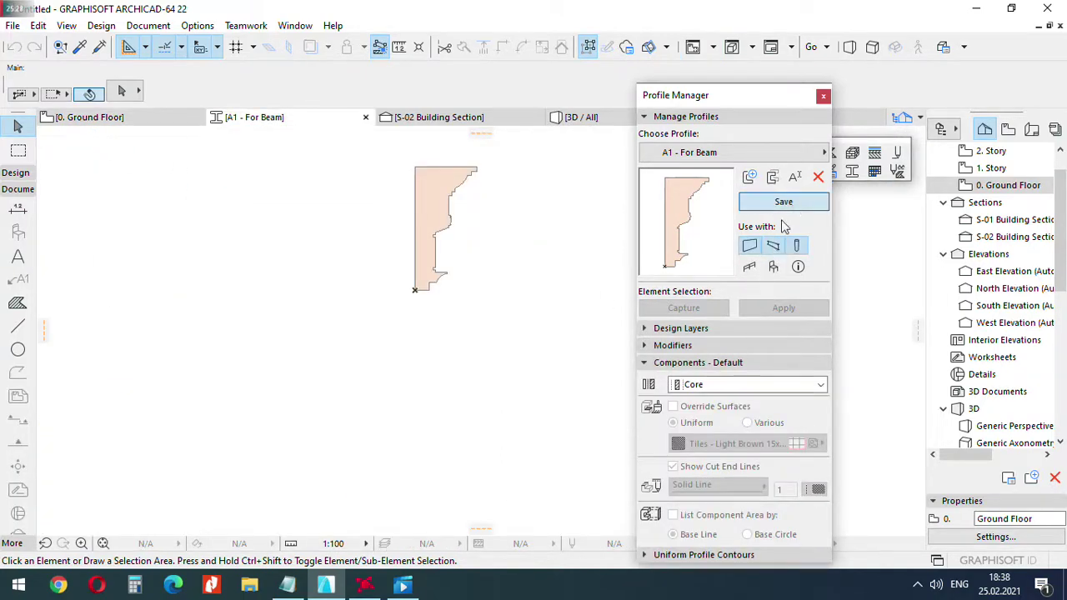
scroll(529, 250, "down", 3)
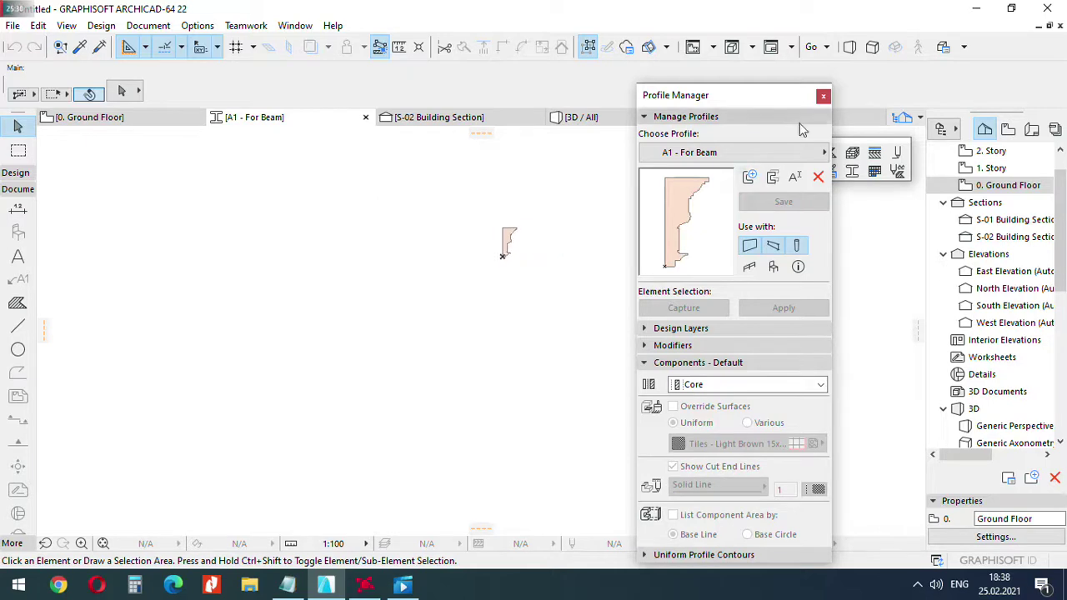
scroll(517, 249, "up", 1)
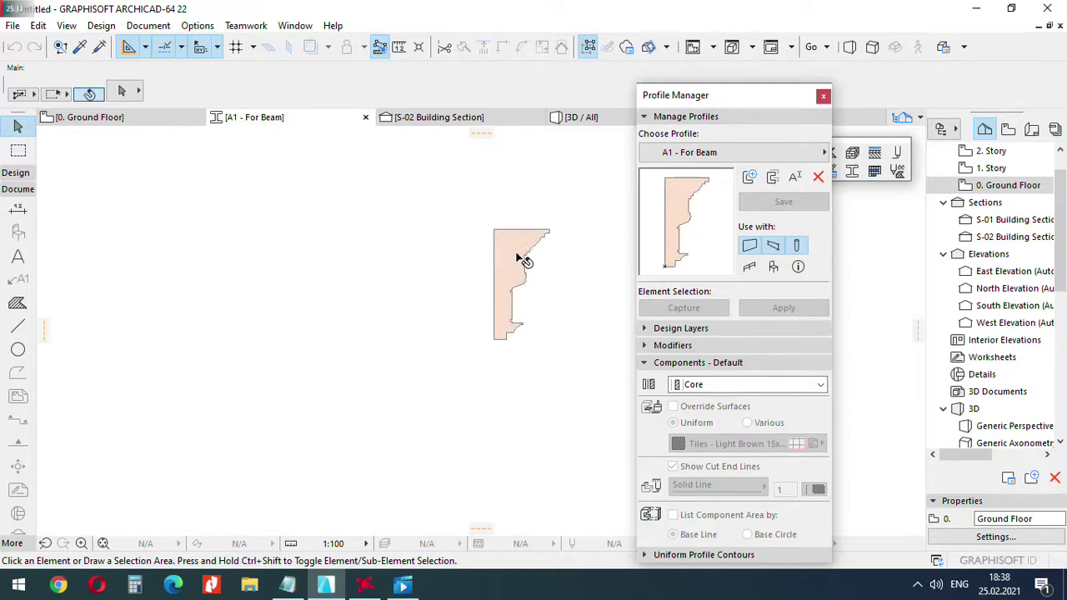
left_click(823, 96)
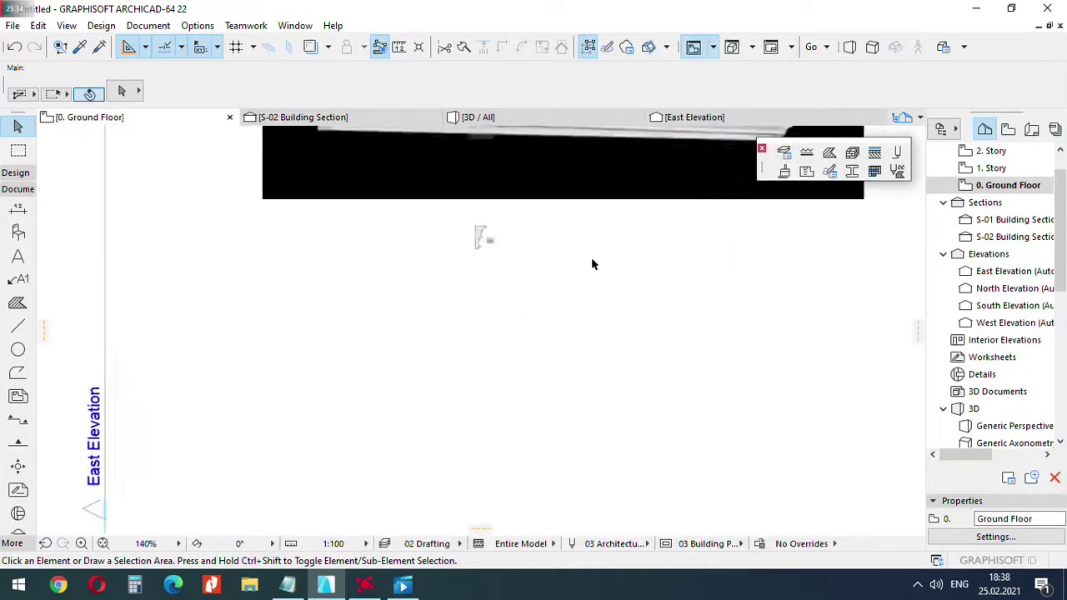
Set up the Beam tool on the ground floor plan with the PolyBeam geometry method and the "A1 - For Beam" profile.
scroll(538, 270, "up", 1)
scroll(537, 267, "down", 1)
middle_click_drag(274, 390, 477, 316)
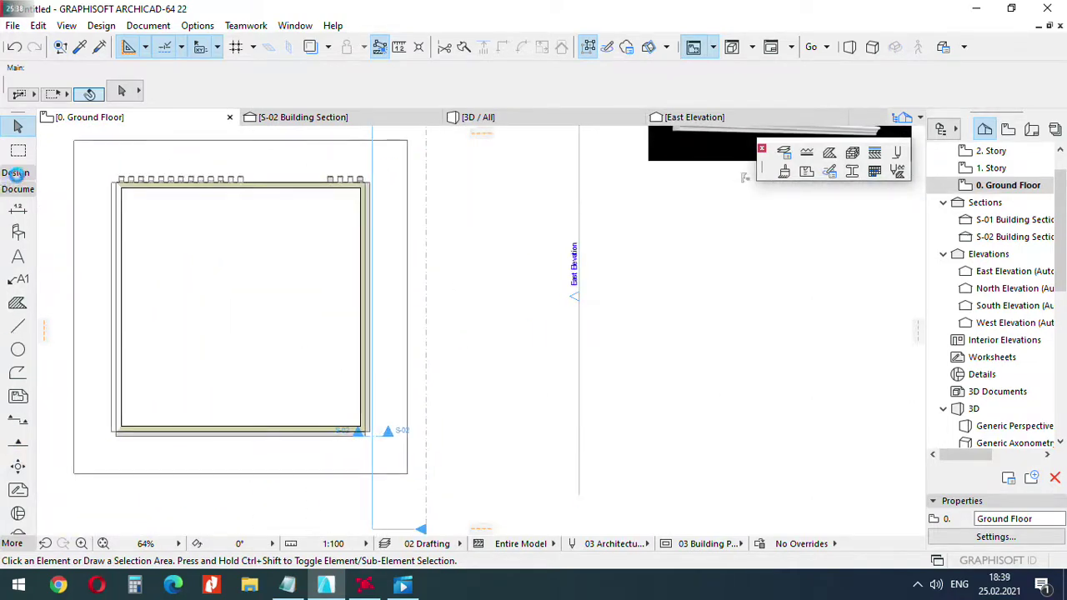
left_click(15, 173)
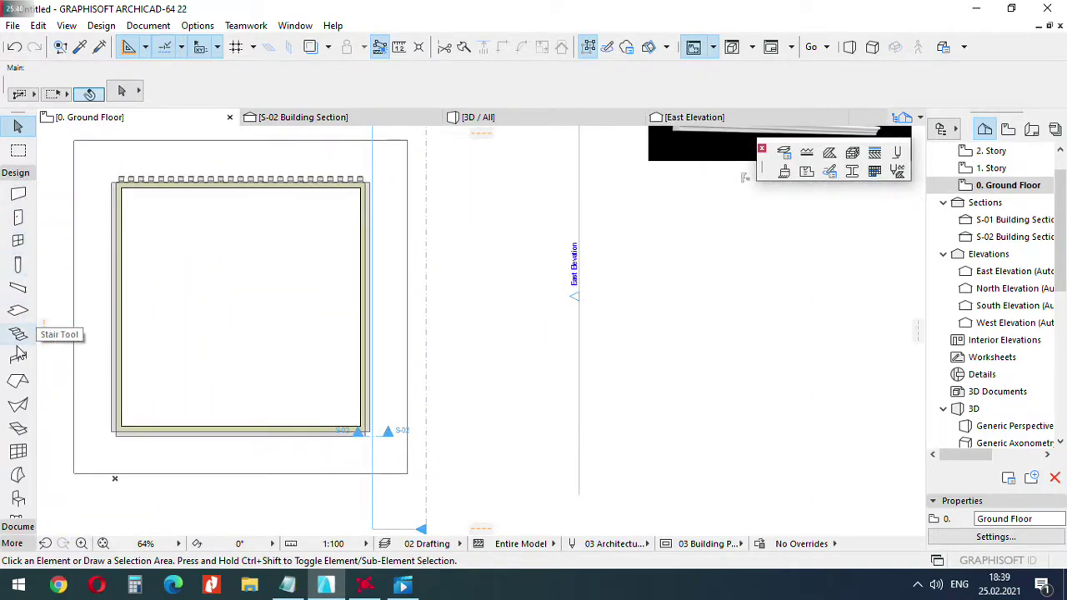
left_click(18, 286)
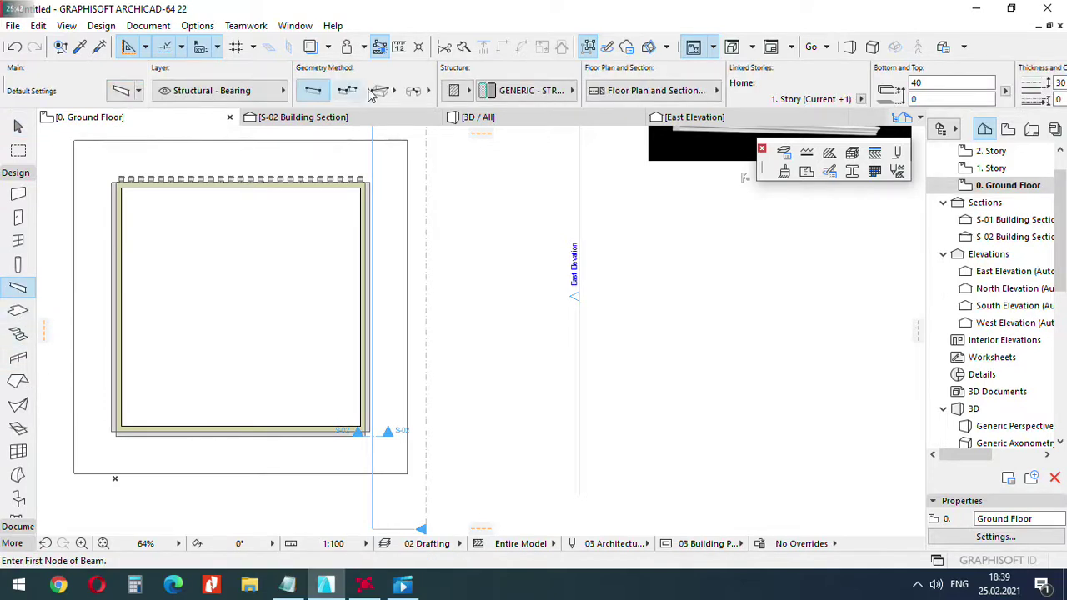
left_click(350, 99)
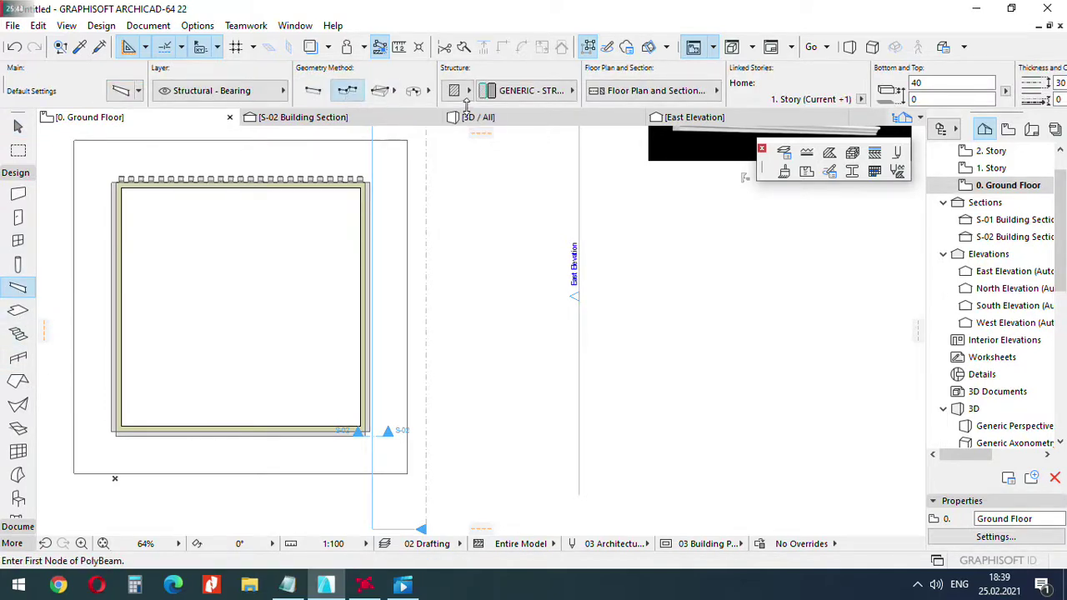
left_click(508, 88)
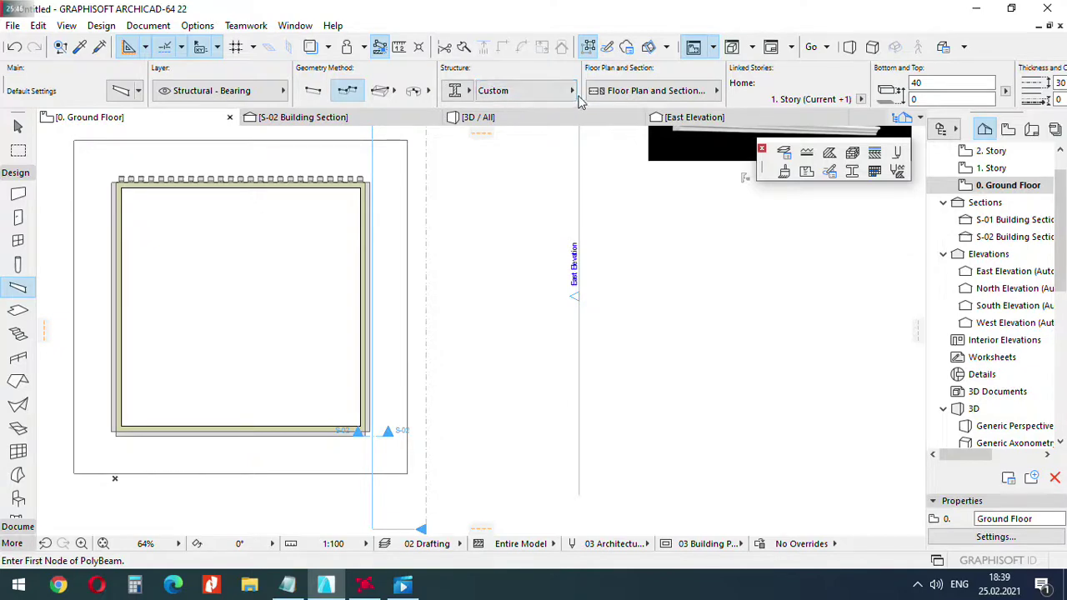
left_click(524, 90)
left_click(707, 197)
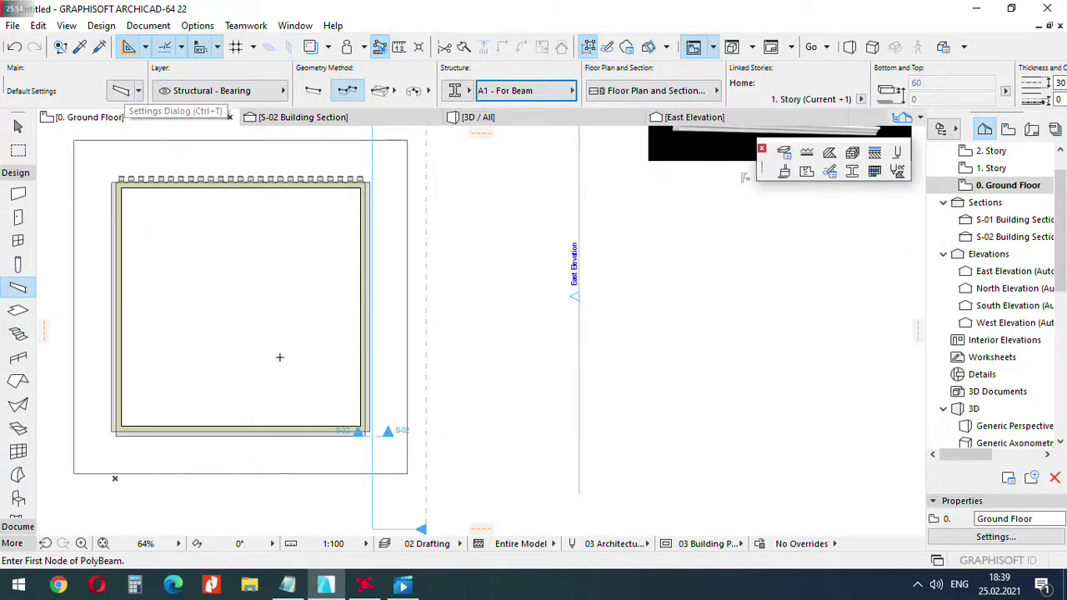
scroll(359, 427, "up", 8)
left_click(412, 337)
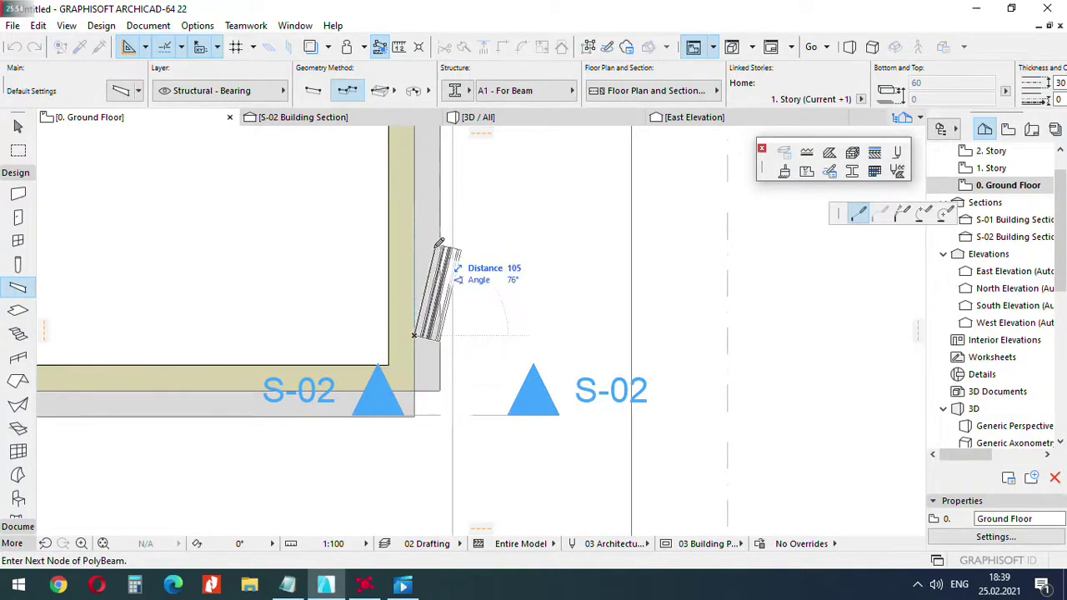
scroll(435, 396, "up", 3)
key("Escape")
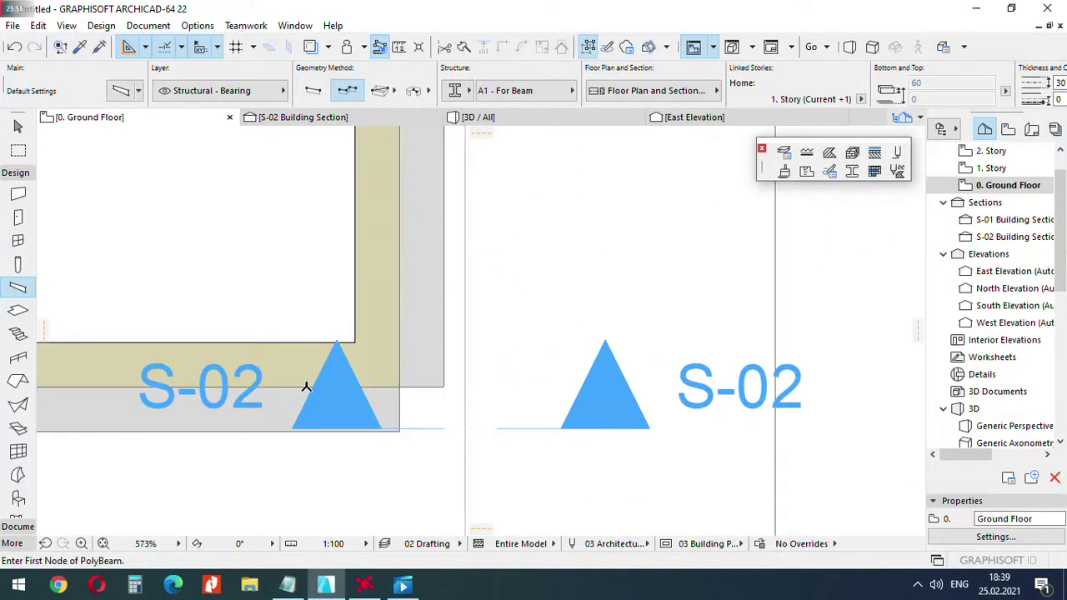
Draw a short L-shaped polybeam along the outer wall faces around the building corner by the S-02 marker, its second leg about 43 long.
left_click(307, 389)
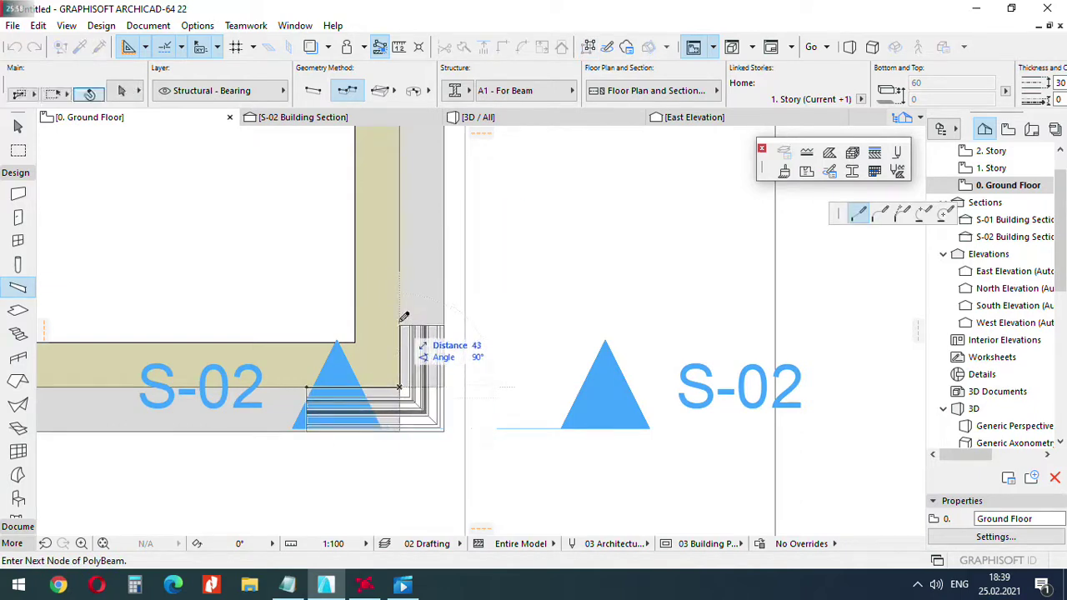
key("Escape")
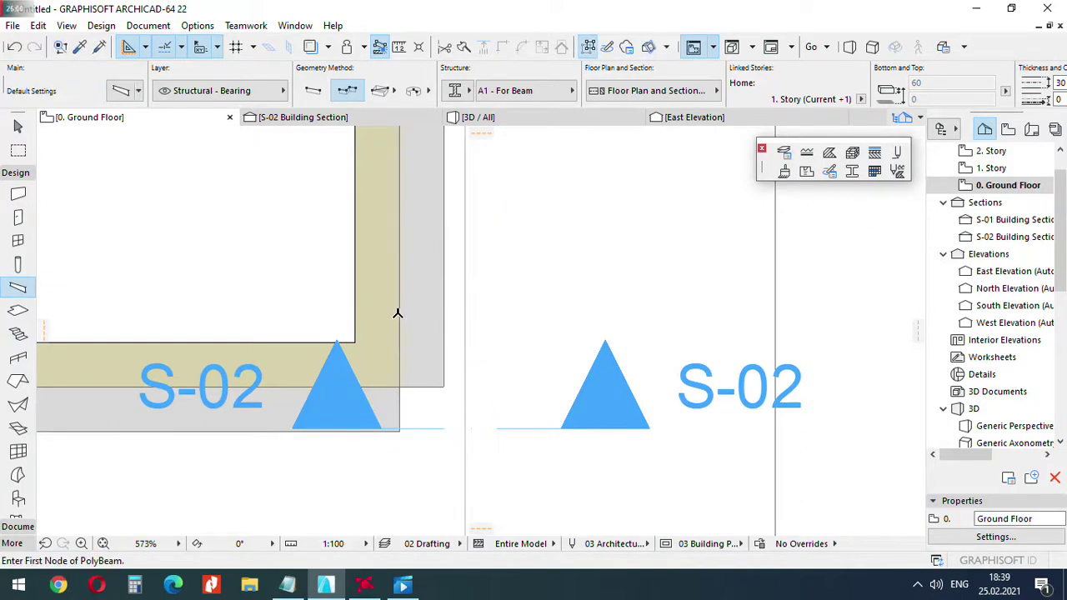
key("Escape")
left_click(401, 318)
key("Escape")
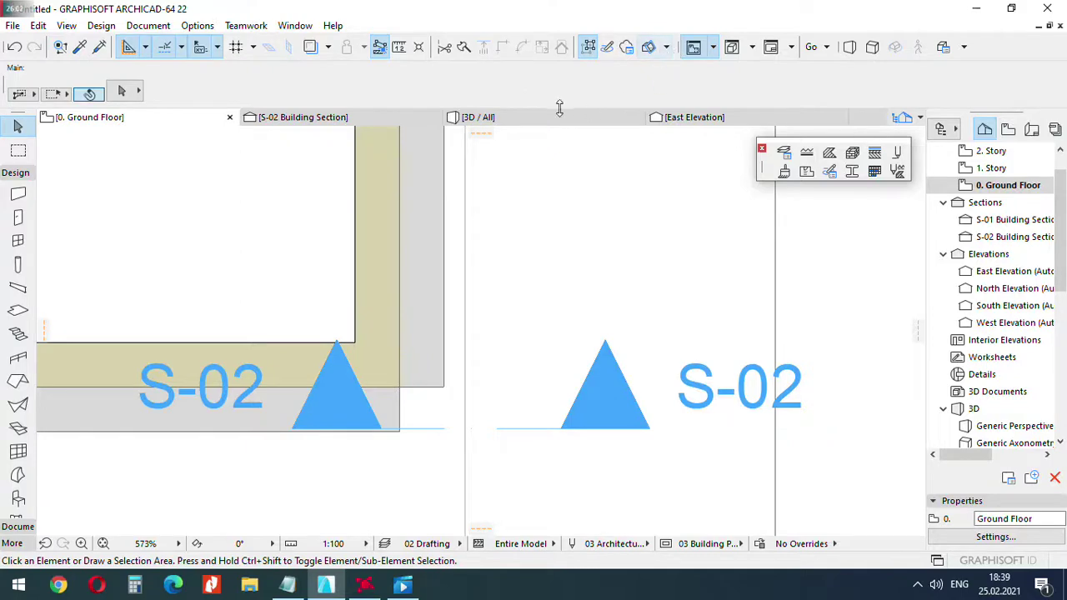
In the 3D view, select both corner beam segments and move them vertically down until their top lines up with the roof edge.
left_click(498, 121)
scroll(435, 285, "down", 3)
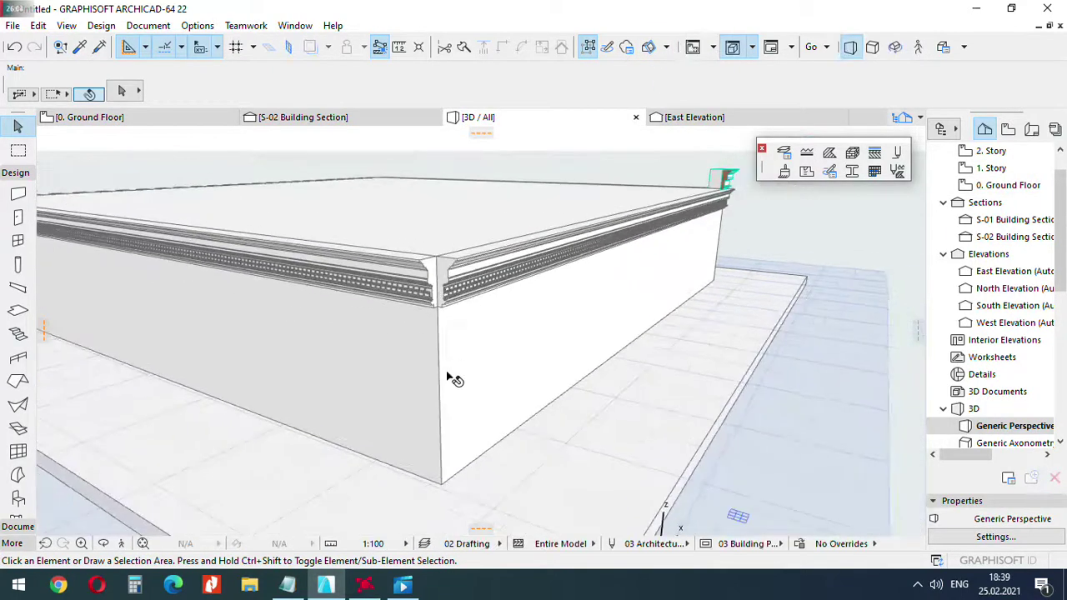
middle_click_drag(450, 380, 436, 354, "shift")
middle_click_drag(652, 246, 300, 295)
scroll(404, 247, "up", 5)
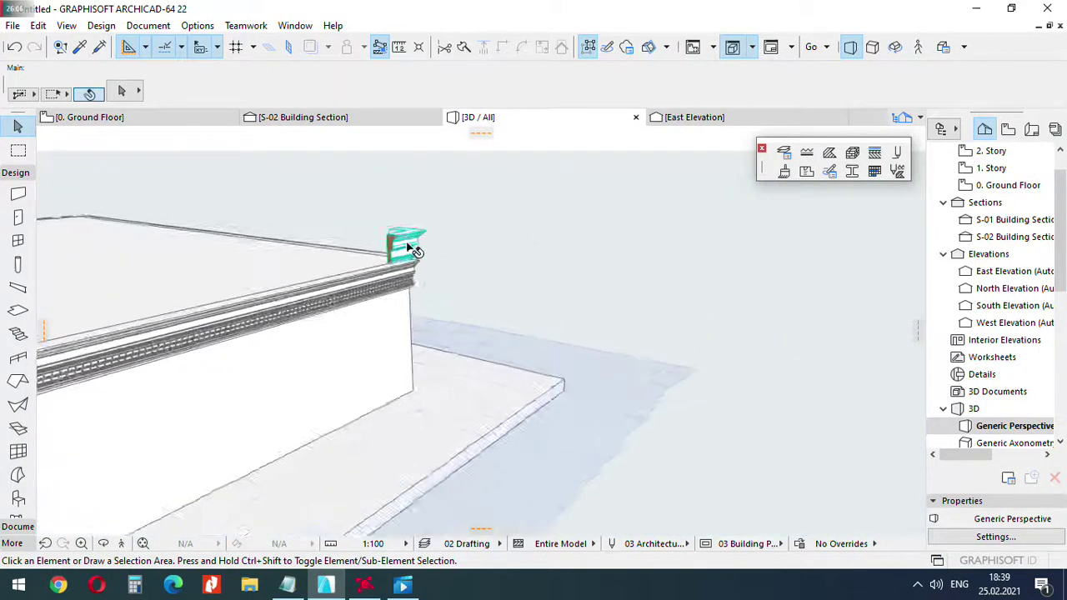
left_click(384, 243)
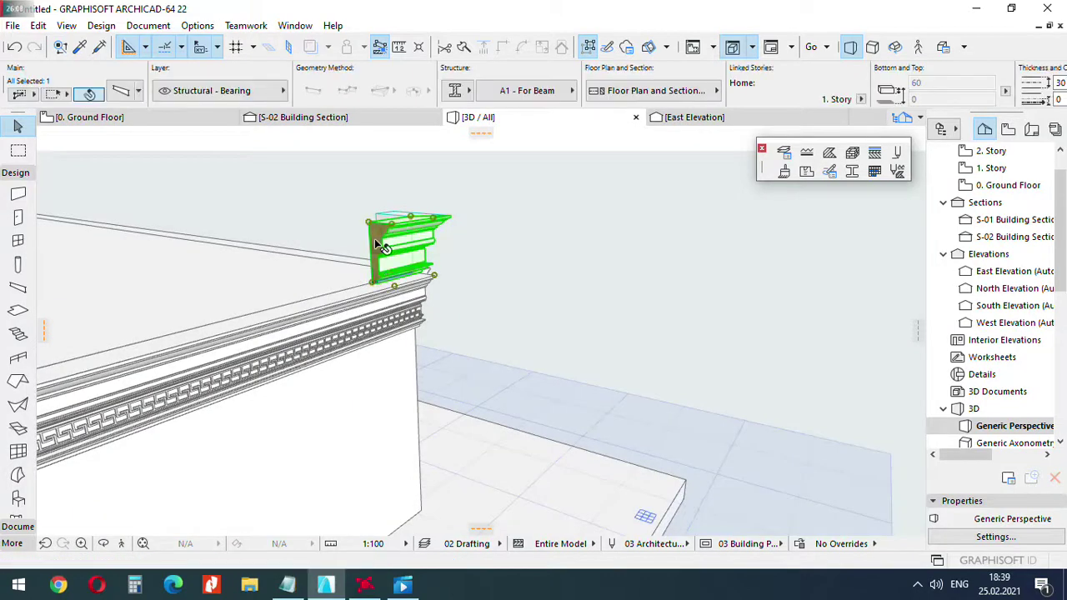
scroll(391, 234, "up", 2)
left_click(385, 223, "shift")
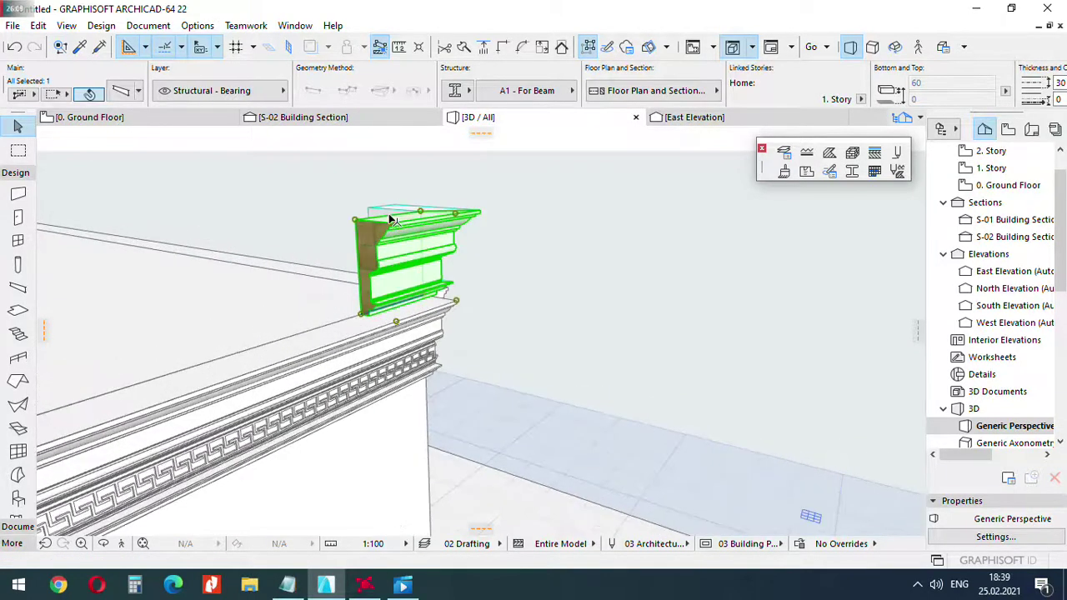
left_click(354, 240)
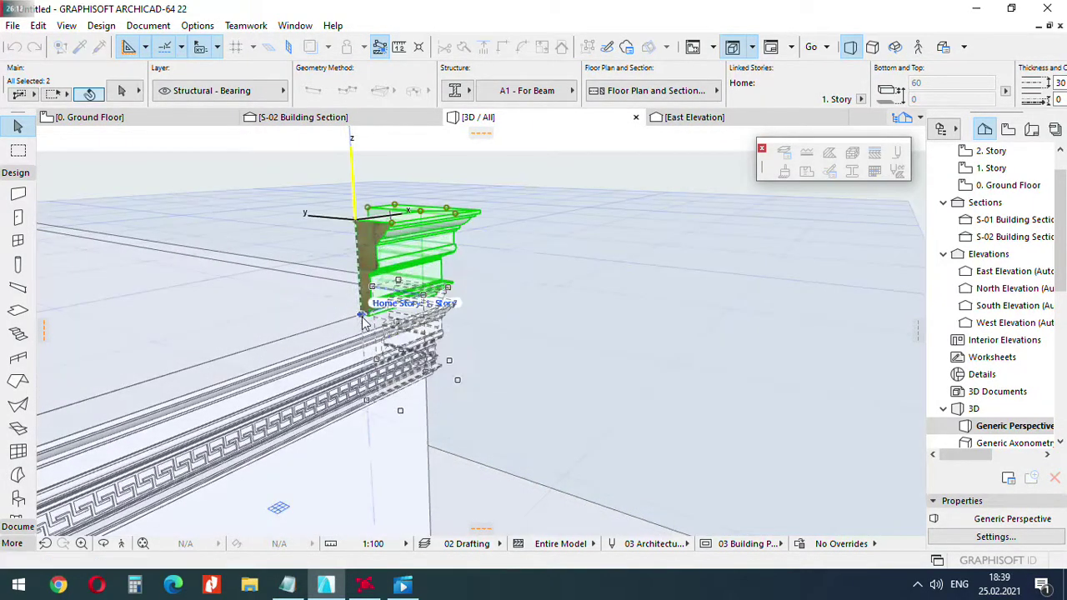
left_click(362, 316)
key("Escape")
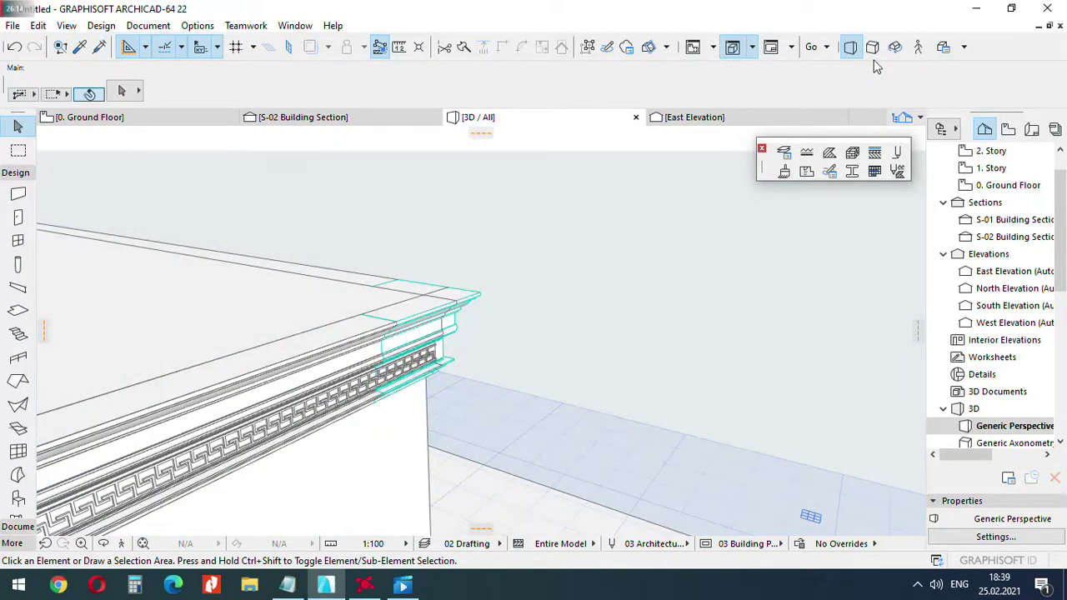
Select both corner beam segments in 3D and assign pen 161 (0.10 mm) to their overhead lines.
left_click(895, 46)
left_click_drag(722, 276, 359, 322)
key("Escape")
scroll(241, 245, "up", 3)
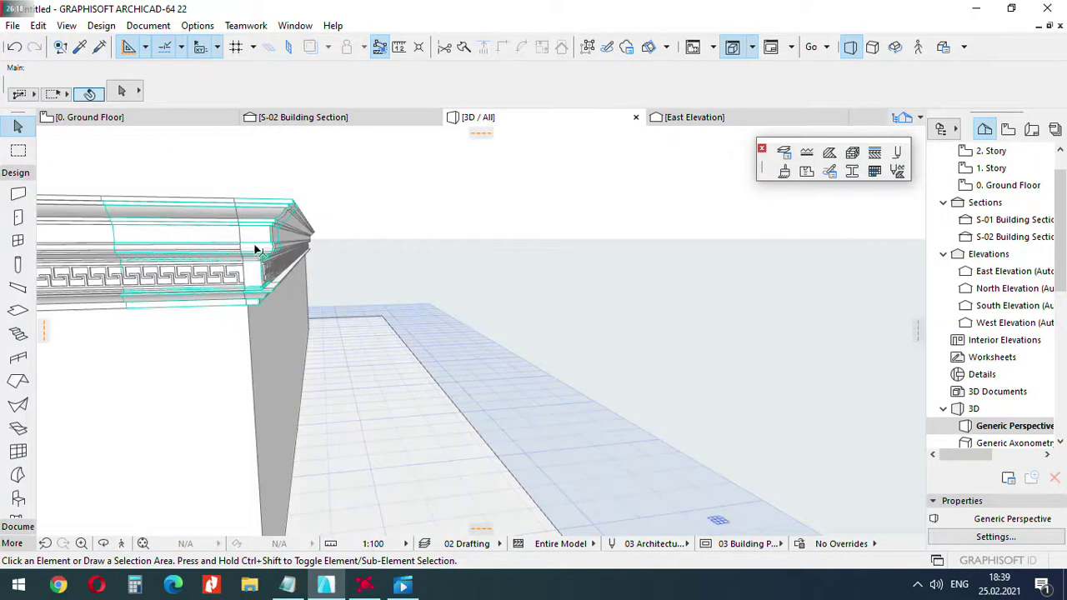
left_click(256, 250)
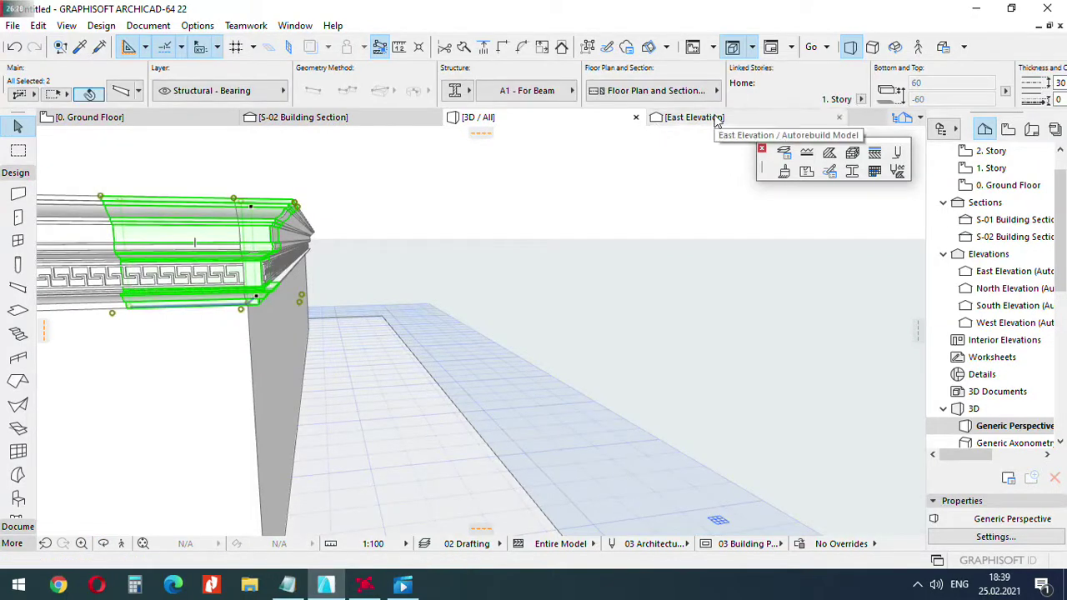
left_click(613, 92)
left_click(546, 246)
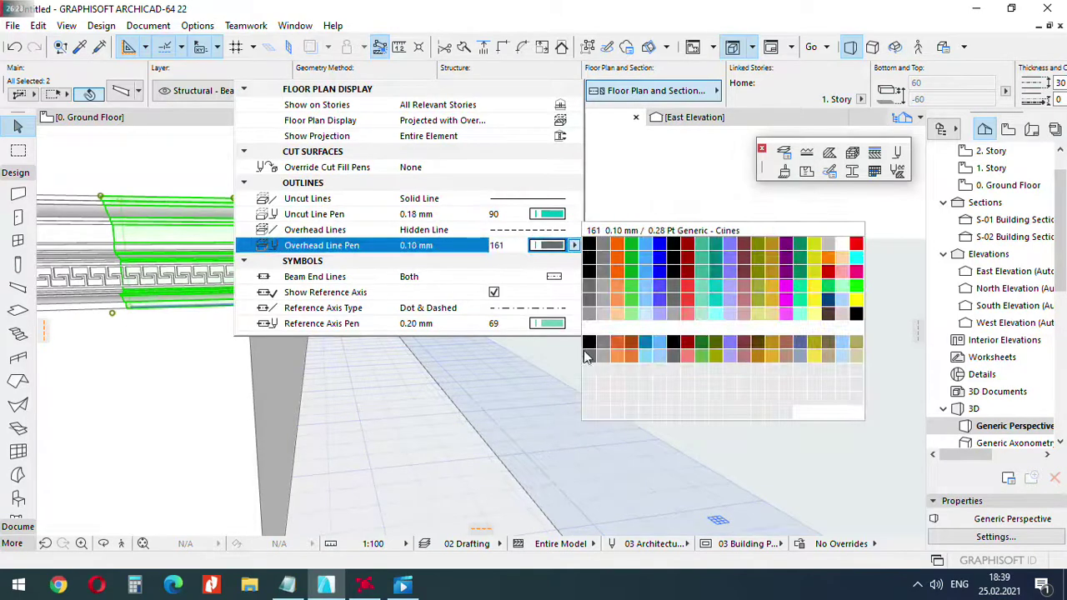
left_click(585, 351)
left_click(322, 256)
left_click(255, 206)
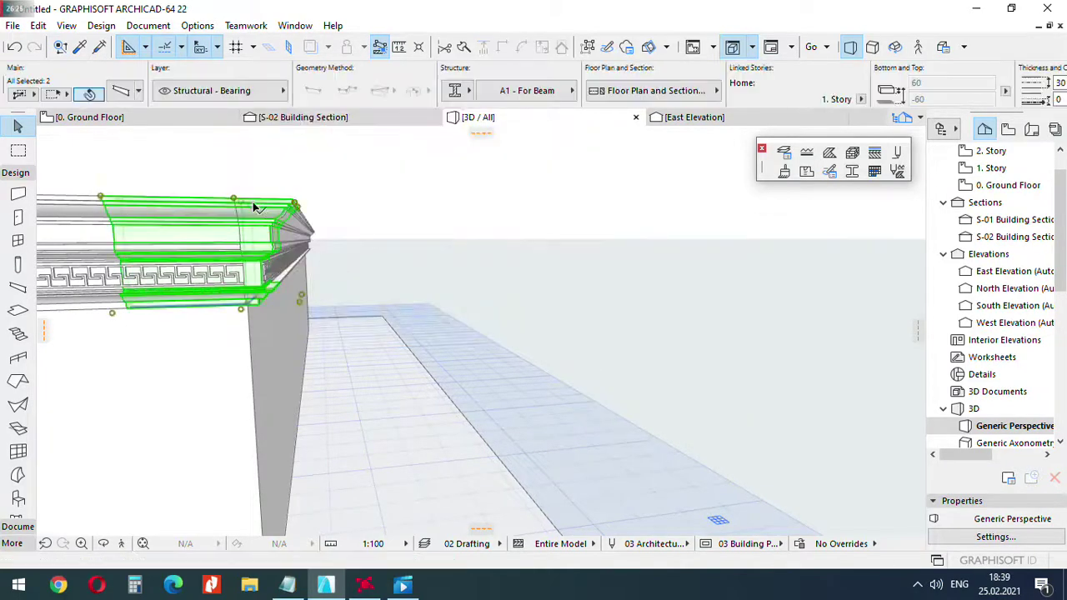
Assign pen 161 (0.10 mm) to the uncut lines and reference axis of both corner beam segments.
left_click(646, 91)
left_click(547, 214)
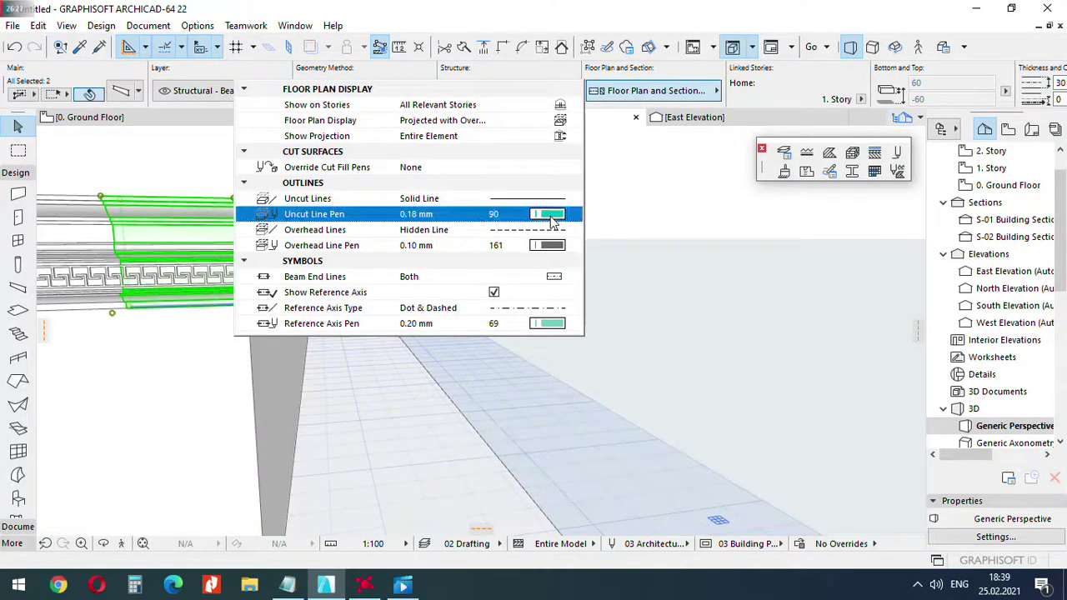
left_click(548, 323)
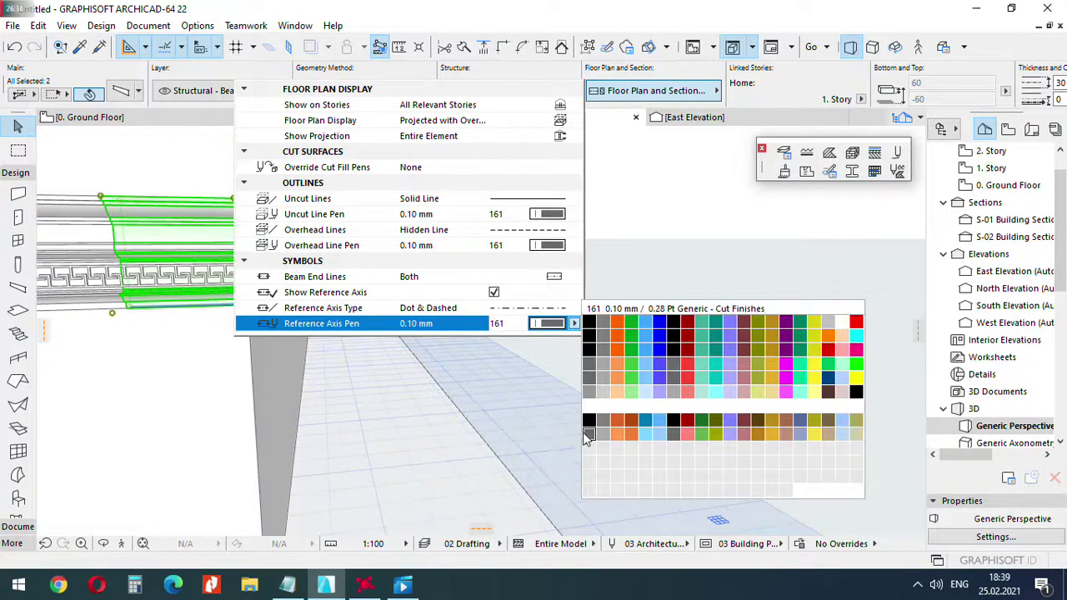
left_click(587, 436)
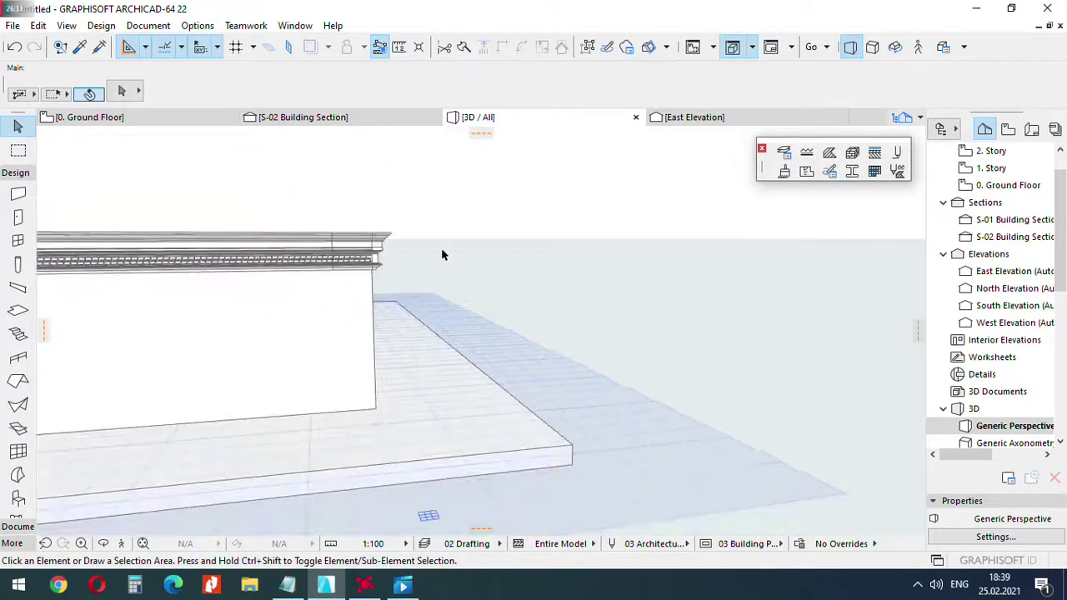
On the ground floor plan, shorten the vertical corner beam by the S-02 marker by stretching its free end almost to the wall corner.
left_click(895, 47)
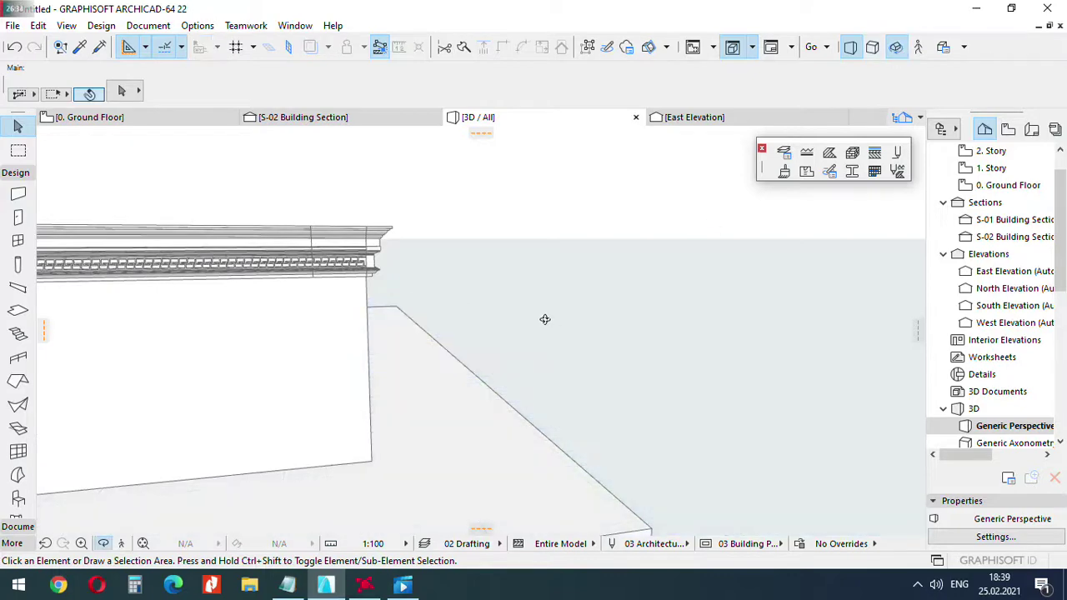
left_click_drag(545, 319, 421, 285)
scroll(442, 225, "down", 1)
middle_click_drag(414, 262, 442, 268)
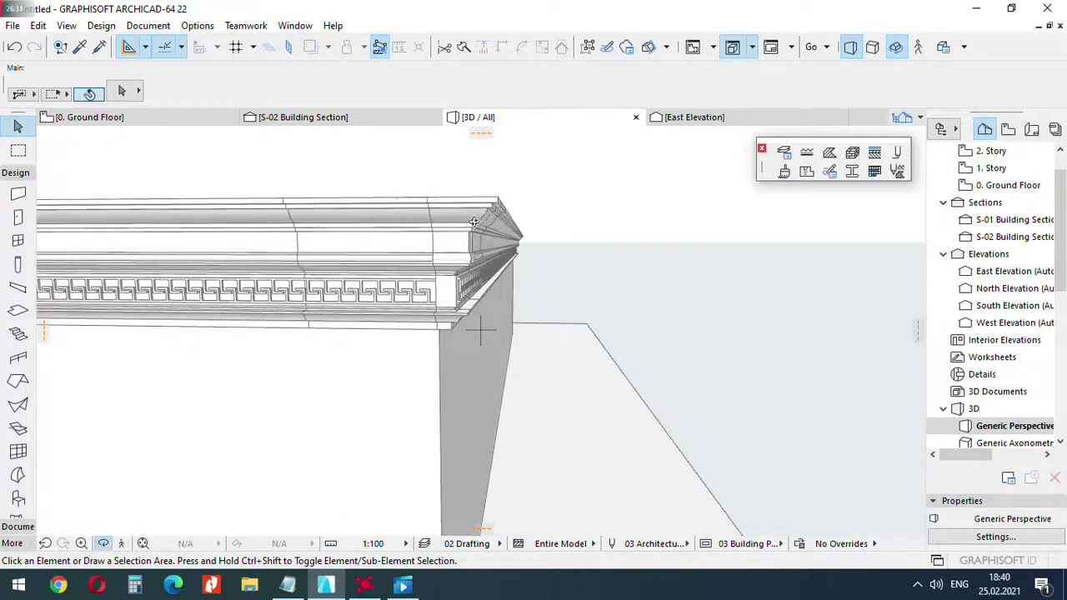
key("Escape")
key("F2")
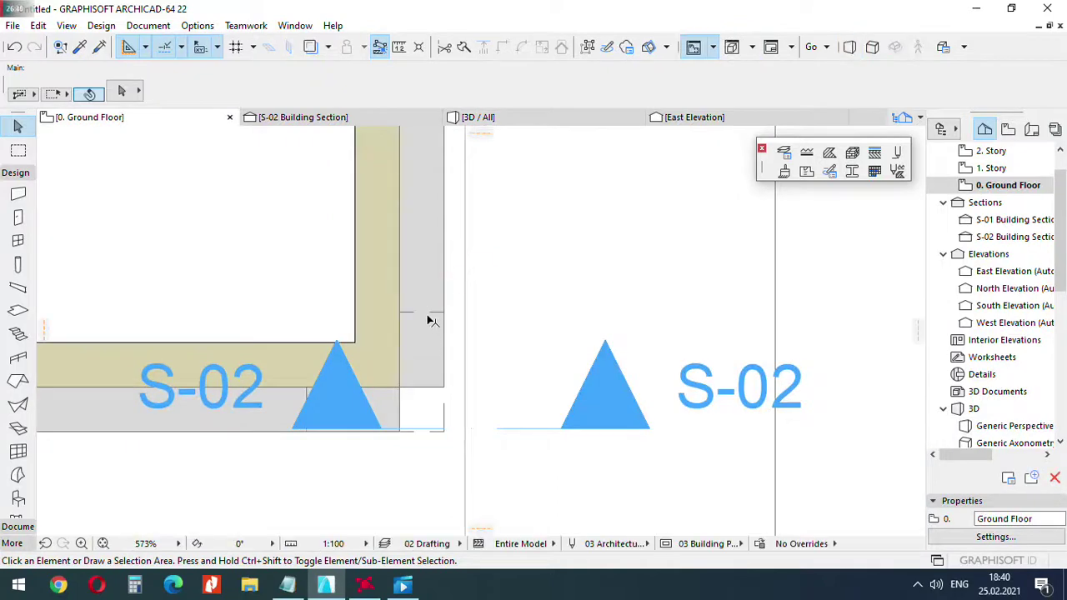
left_click(403, 317)
key("Escape")
left_click(400, 313)
left_click(399, 386)
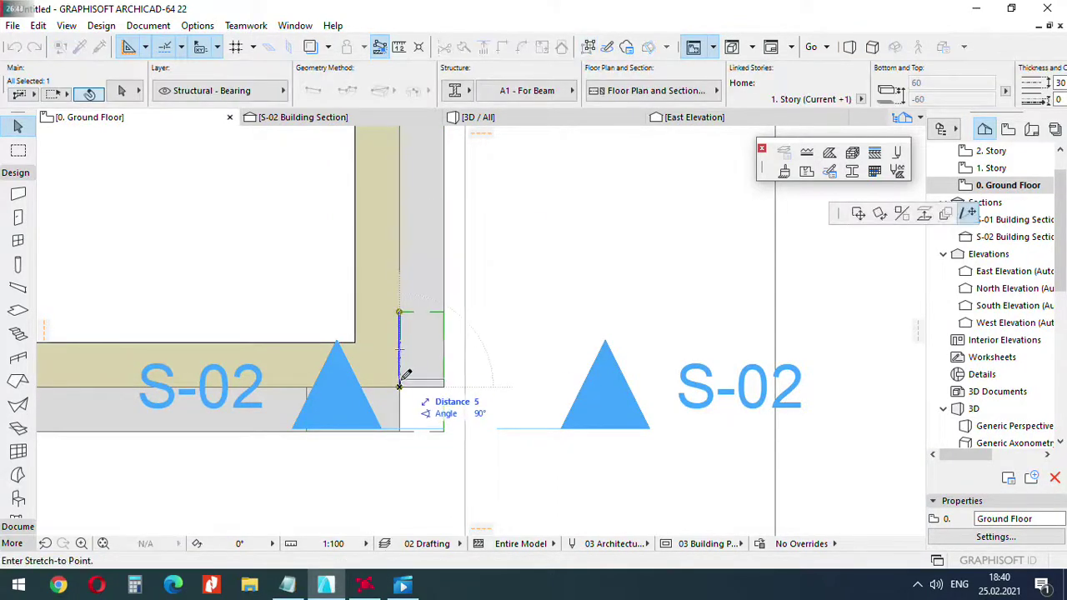
left_click(401, 383)
Shorten the horizontal corner beam the same way, stretching its free end almost to the wall corner.
scroll(346, 408, "up", 4)
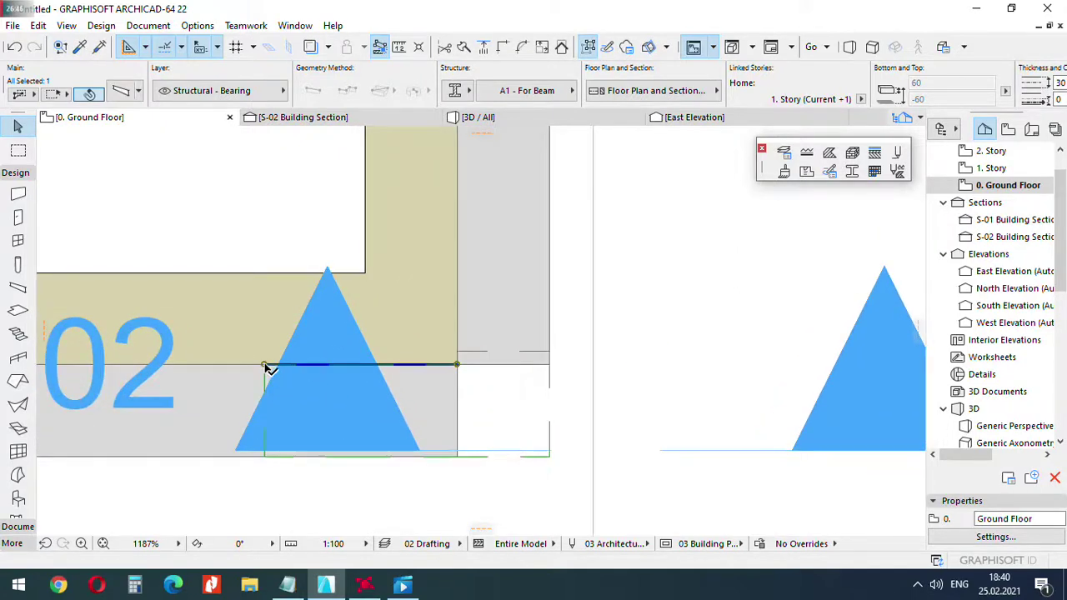
left_click(264, 364)
left_click(454, 362)
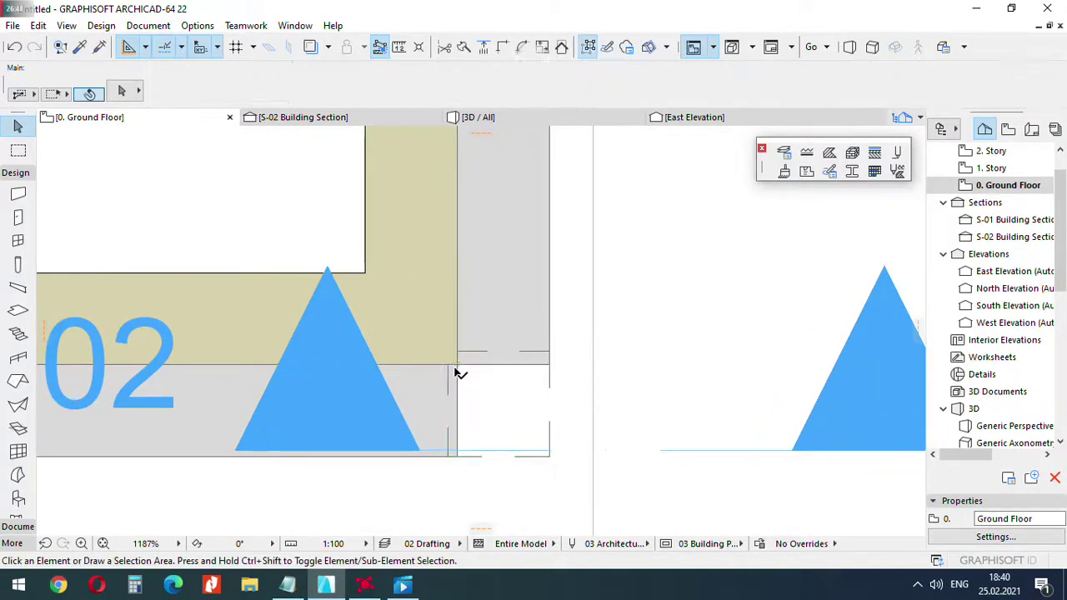
Select both corner beams and drag a copy from the wall corner by S-02 to the building's lower-left wall corner.
left_click(471, 356)
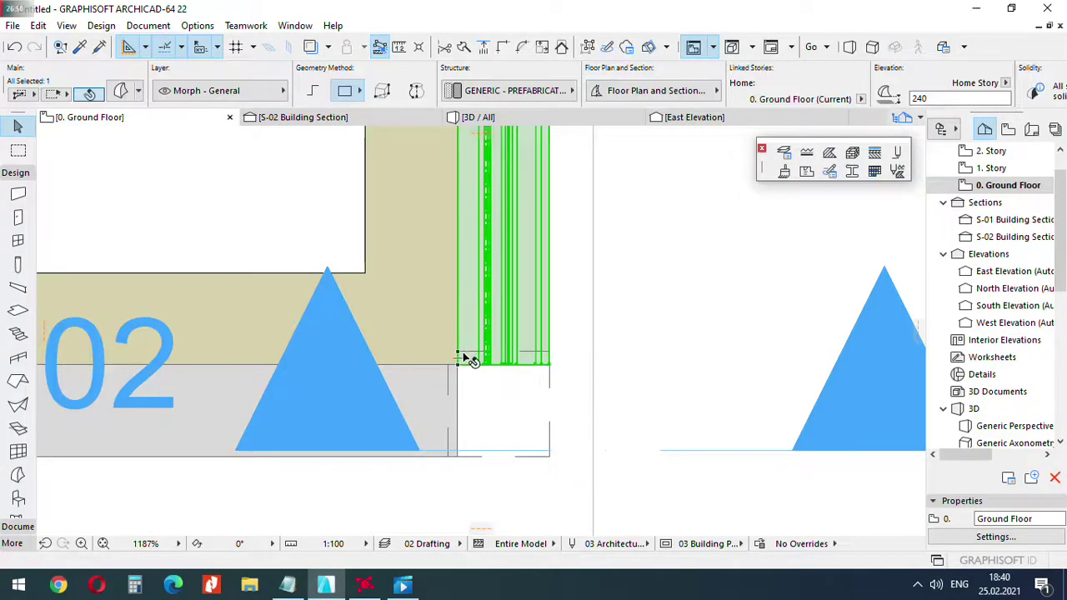
key("Escape")
left_click(494, 373)
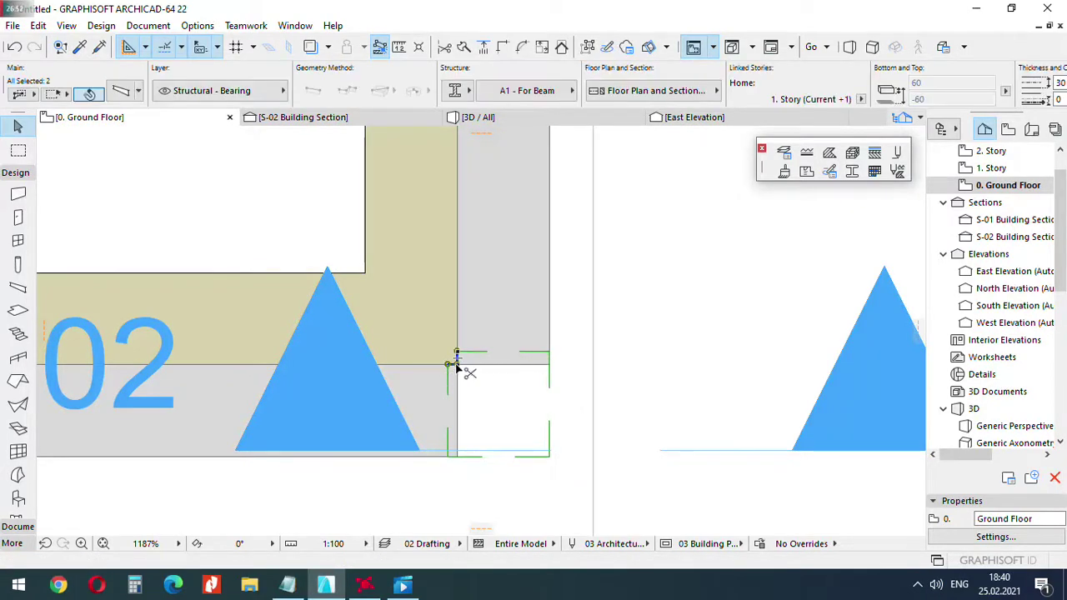
key("ctrl+shift+d")
left_click(456, 365)
scroll(610, 335, "down", 8)
middle_click_drag(278, 329, 311, 326)
scroll(389, 342, "up", 2)
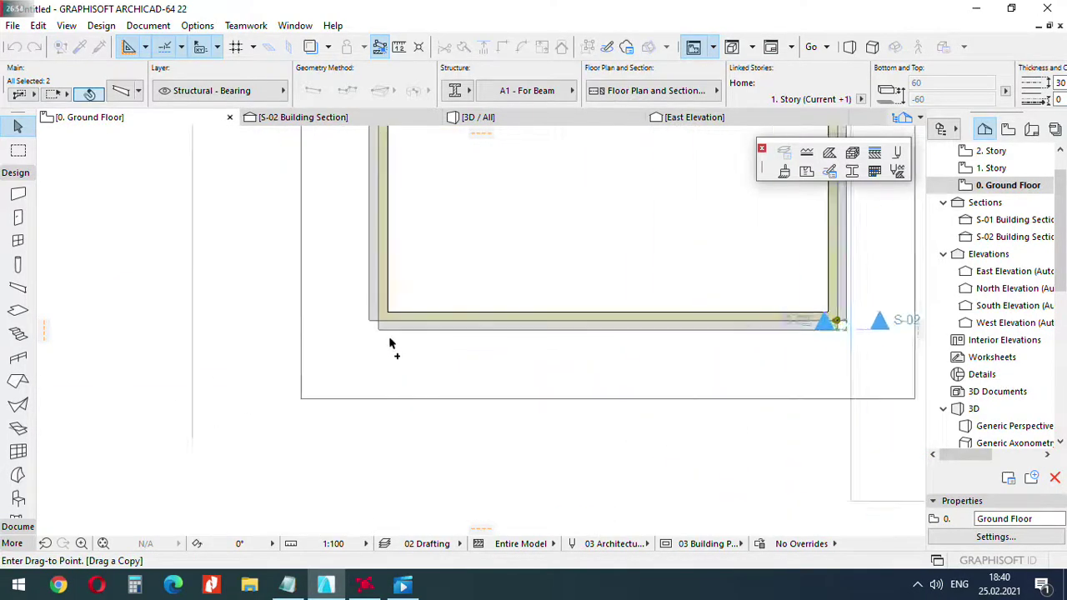
scroll(380, 325, "up", 6)
Rotate the copied beam pair about the lower-left wall corner so its legs run up and to the right along the outer wall faces.
key("ctrl+e")
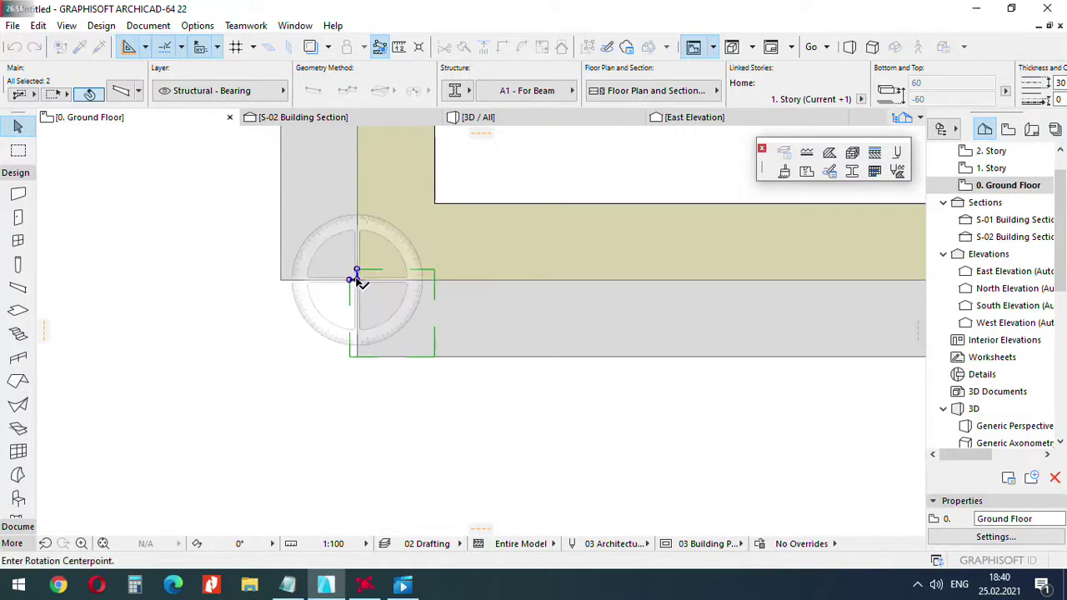
left_click(357, 279)
left_click(325, 288)
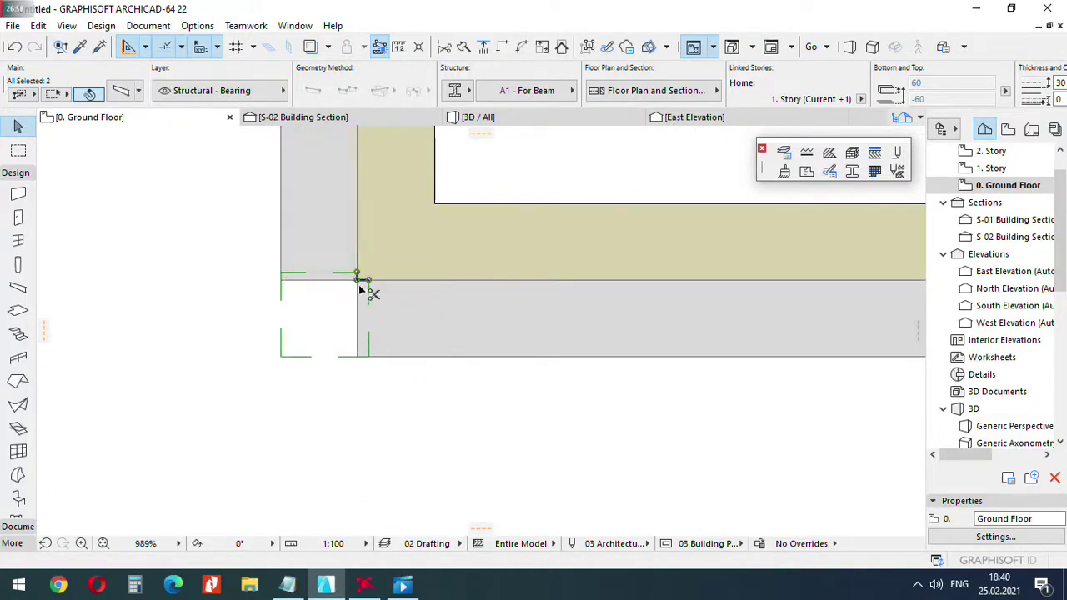
key("ctrl+shift+d")
left_click(357, 279)
scroll(367, 334, "down", 8)
middle_click_drag(379, 210, 383, 234)
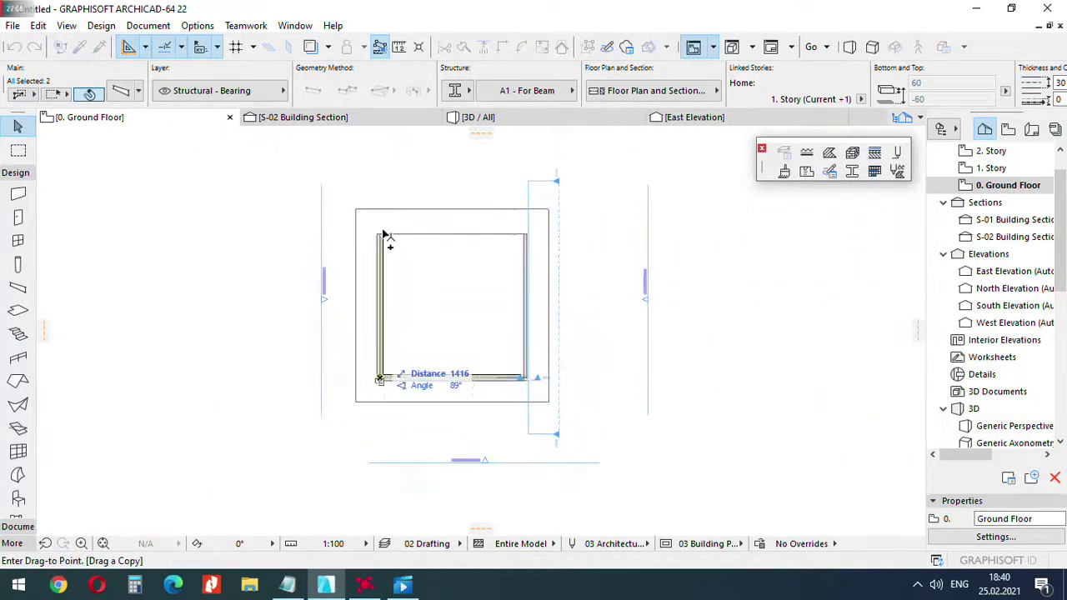
scroll(383, 235, "up", 5)
scroll(386, 234, "down", 5)
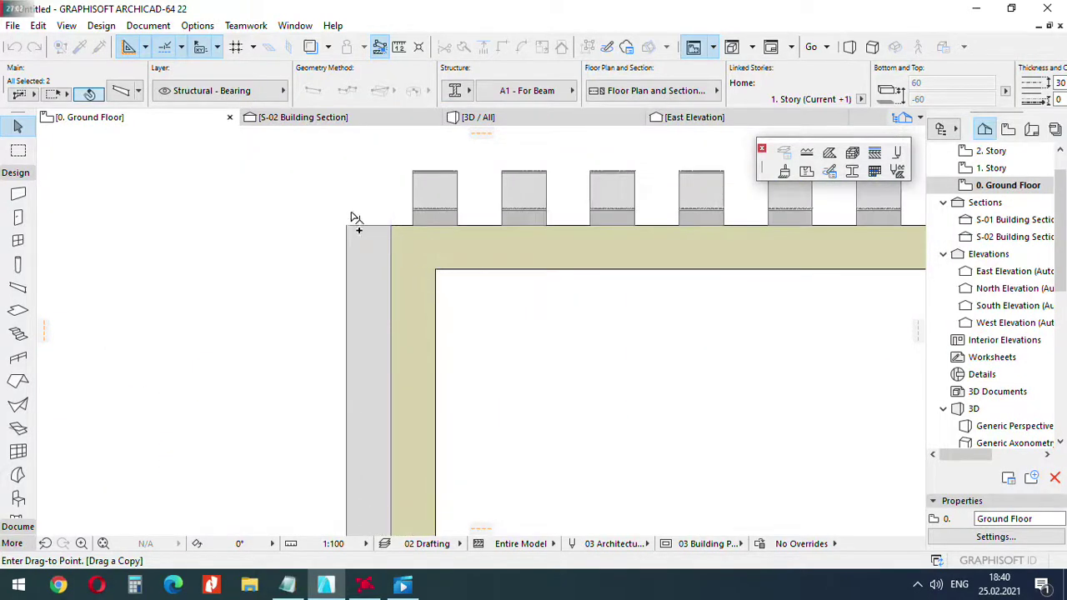
scroll(399, 286, "up", 3)
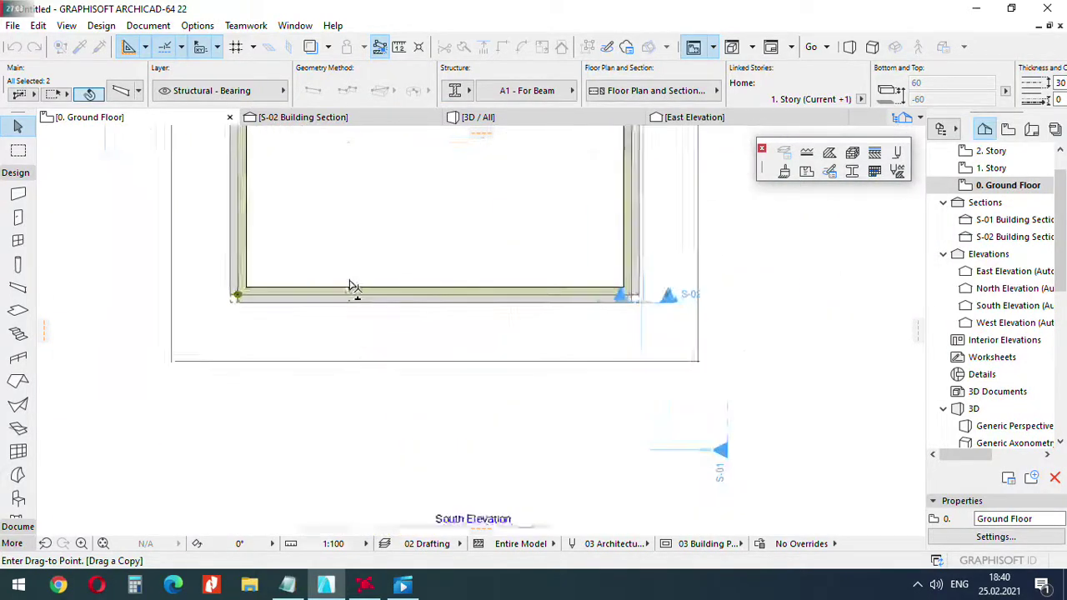
left_click(369, 312)
scroll(372, 319, "down", 2)
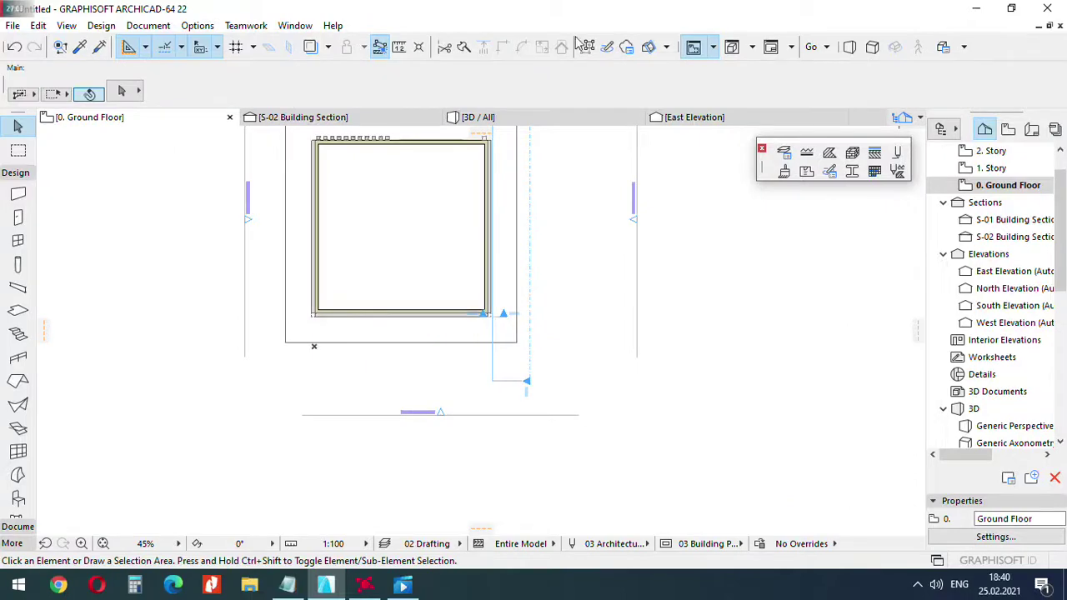
Examine the cornice around the building in the 3D view, closing in on how the beams close the corner.
left_click(502, 121)
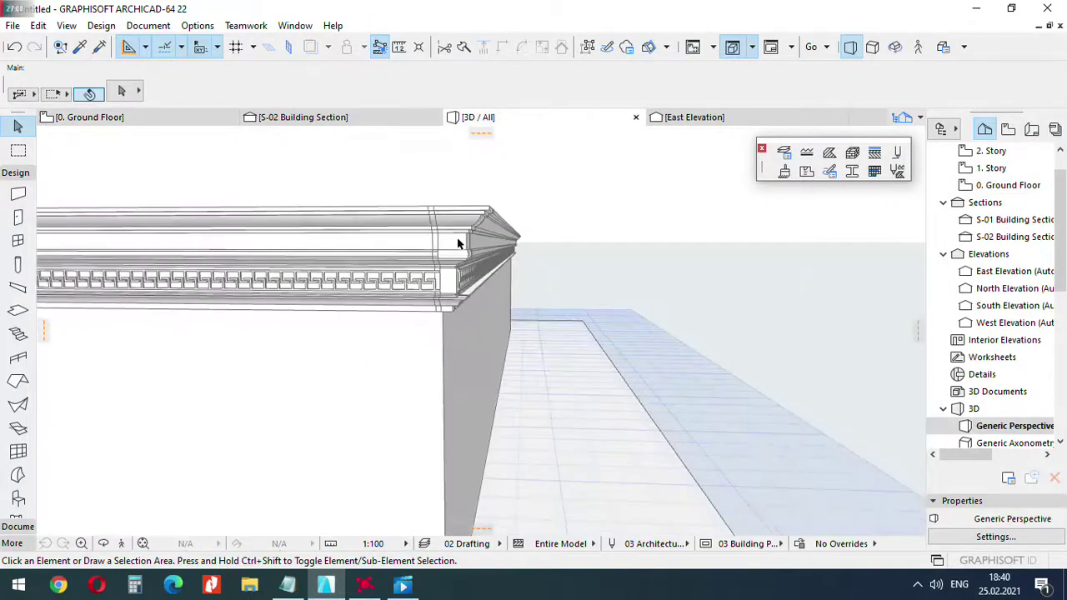
scroll(458, 243, "down", 5)
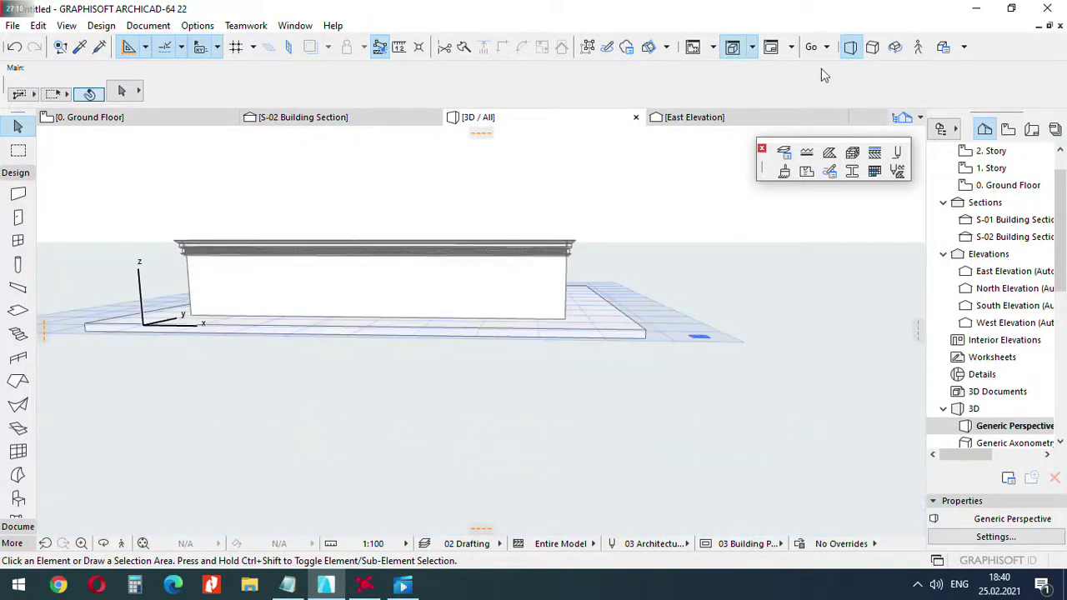
left_click(895, 49)
left_click_drag(583, 279, 469, 309)
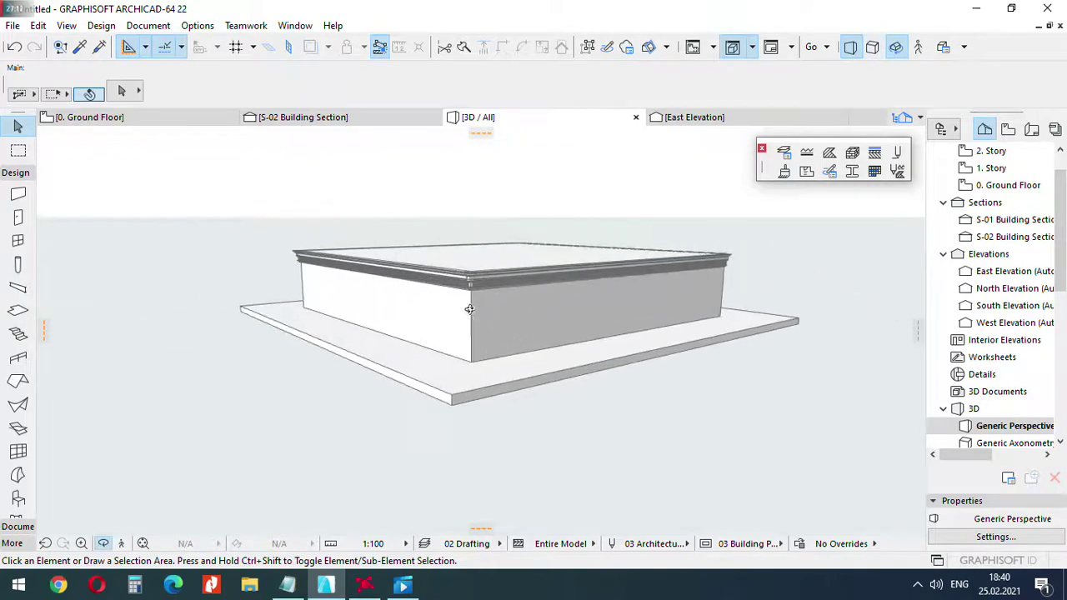
scroll(455, 299, "up", 3)
scroll(502, 295, "up", 4)
middle_click_drag(498, 295, 533, 346)
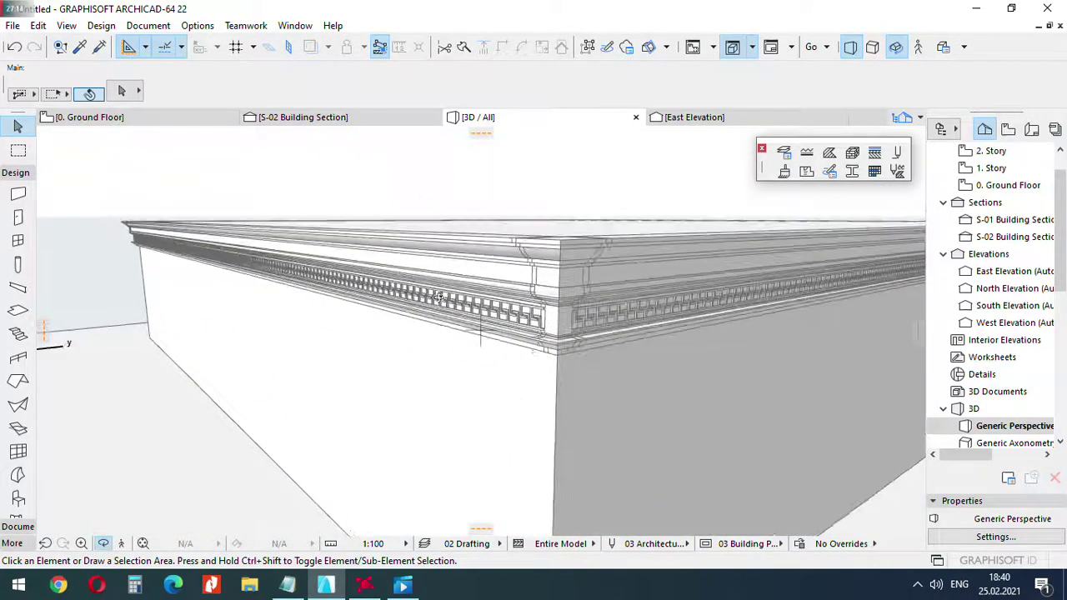
middle_click_drag(587, 310, 469, 319)
left_click_drag(469, 321, 544, 297)
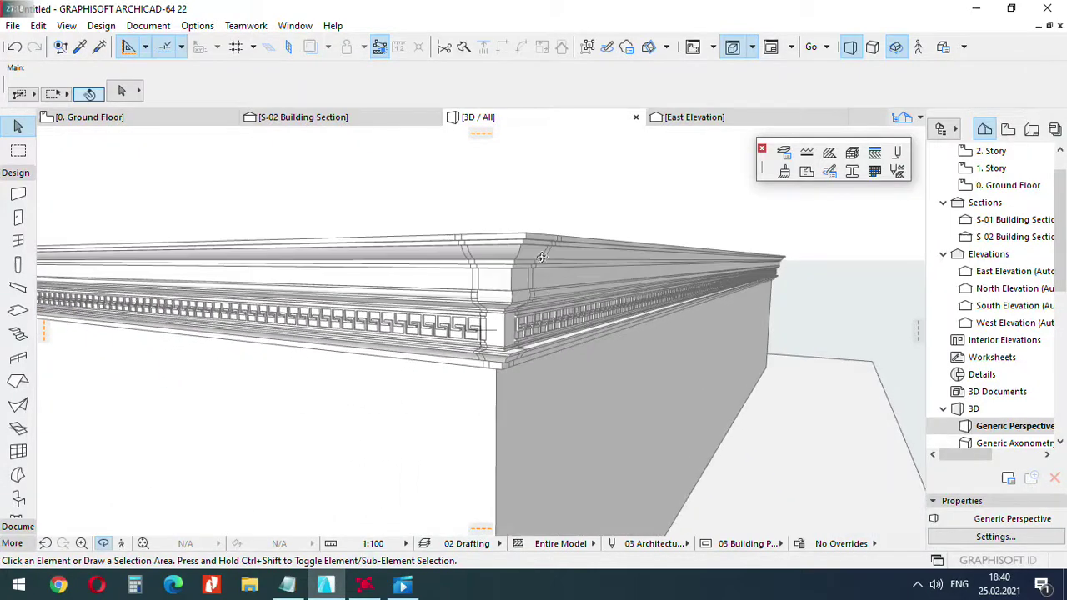
Set the PhotoRendering quality and shadow quality to Low, keeping the CineRender by MAXON engine and the 800 x 600 pixel size.
left_click(142, 25)
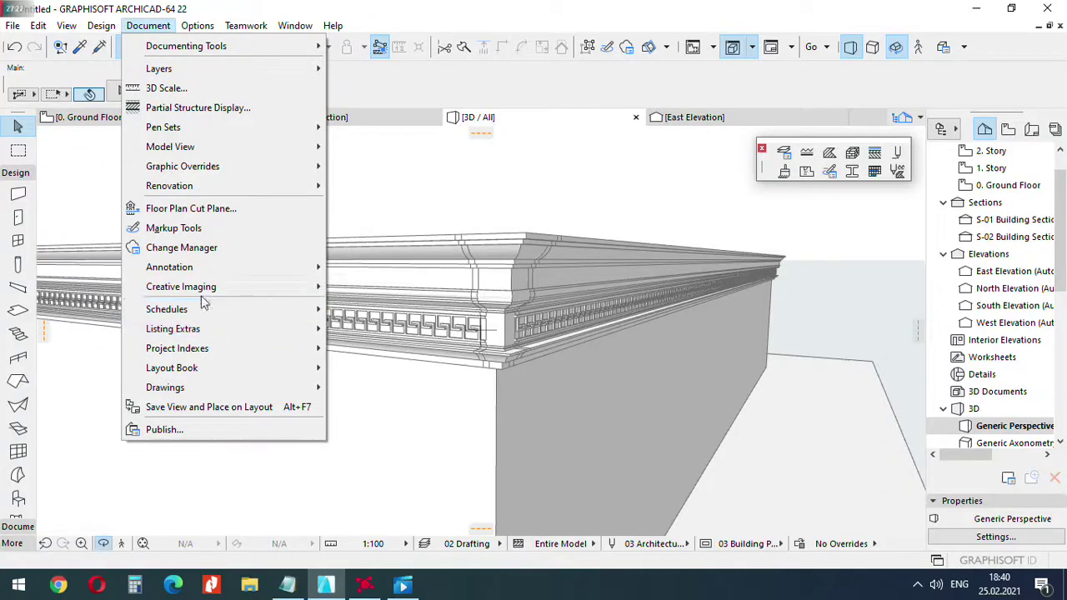
mouse_move(203, 286)
left_click(375, 348)
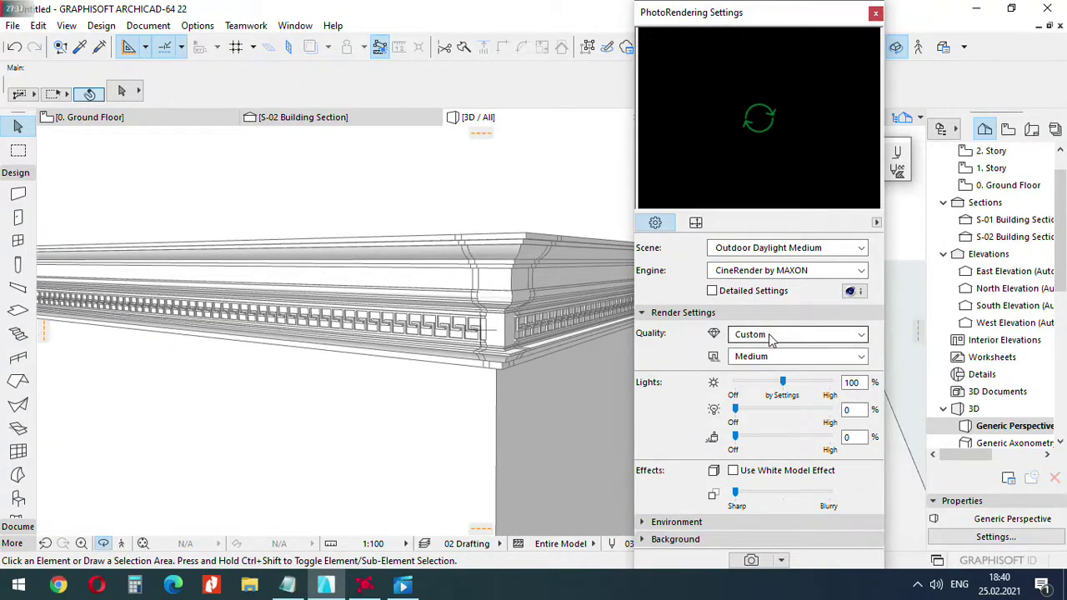
left_click(754, 357)
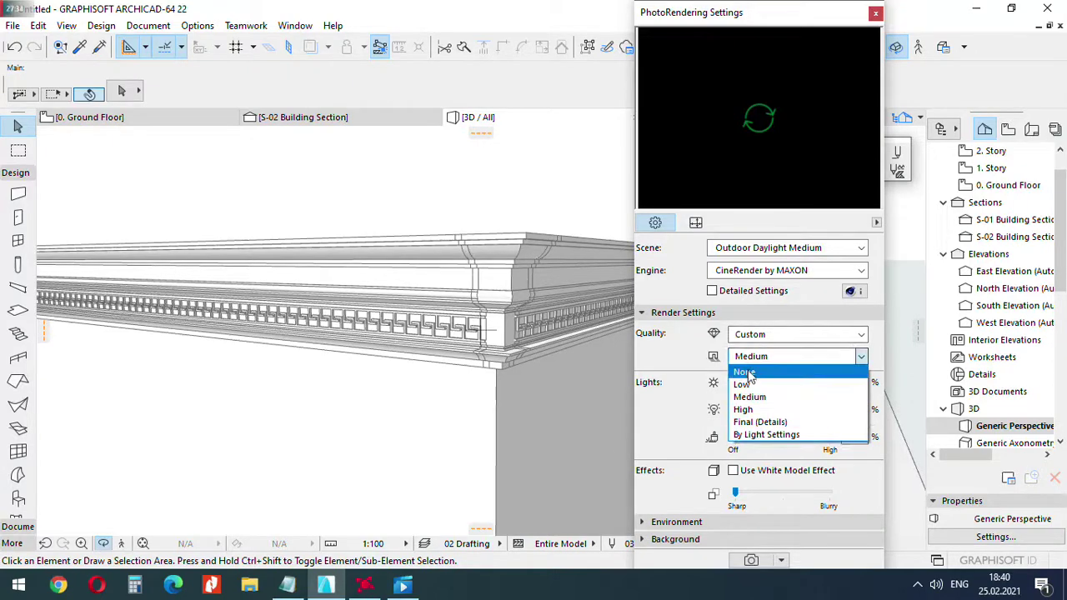
left_click(753, 379)
left_click(760, 336)
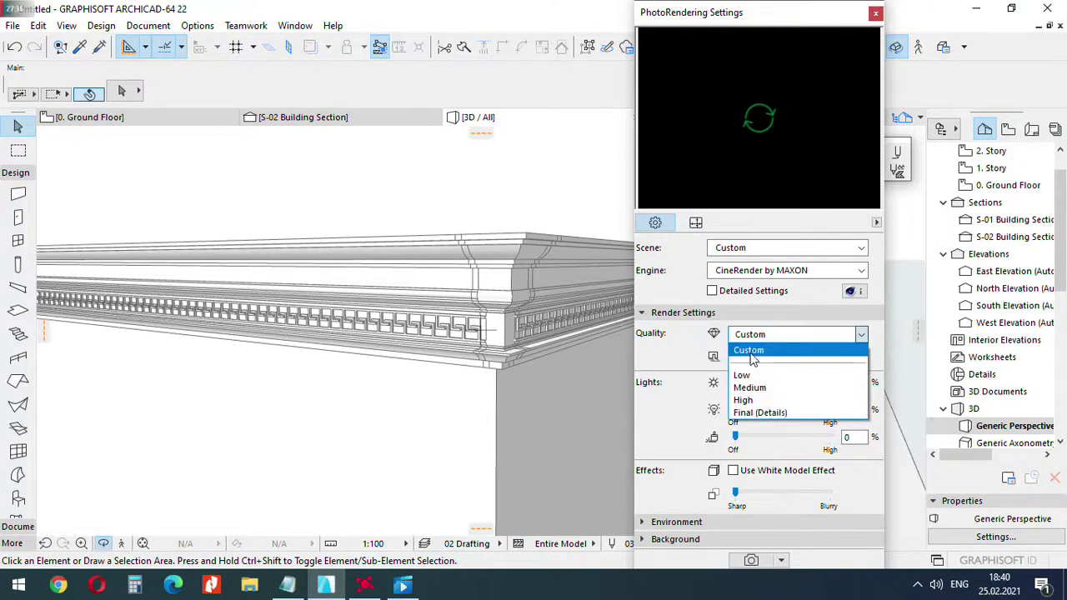
left_click(751, 373)
left_click(696, 225)
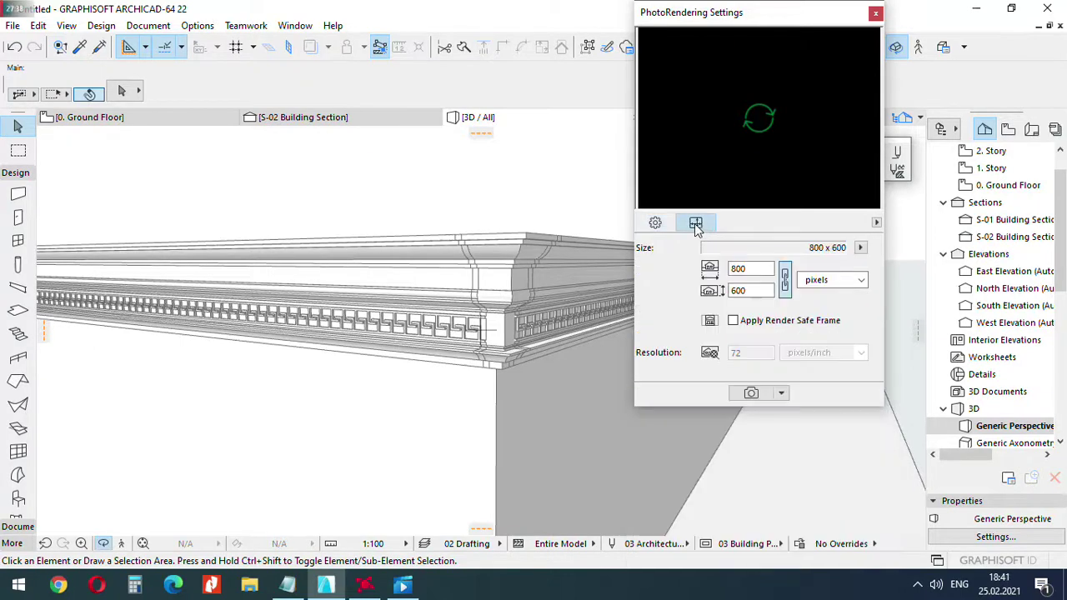
left_click(655, 223)
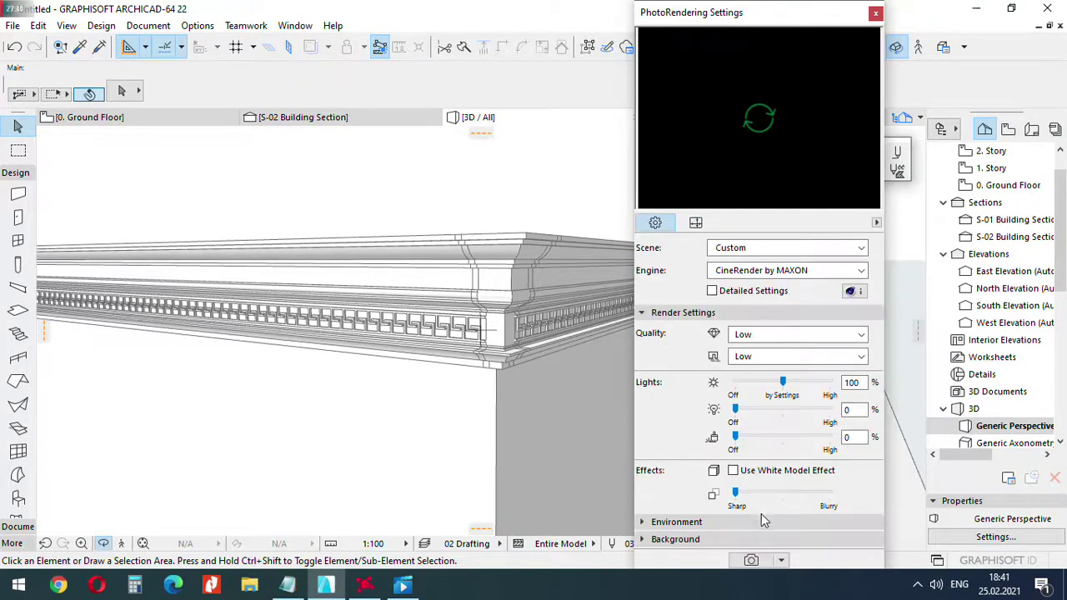
Render the cornice corner view, examine the Greek key detail up close in the picture, and close it.
left_click(752, 561)
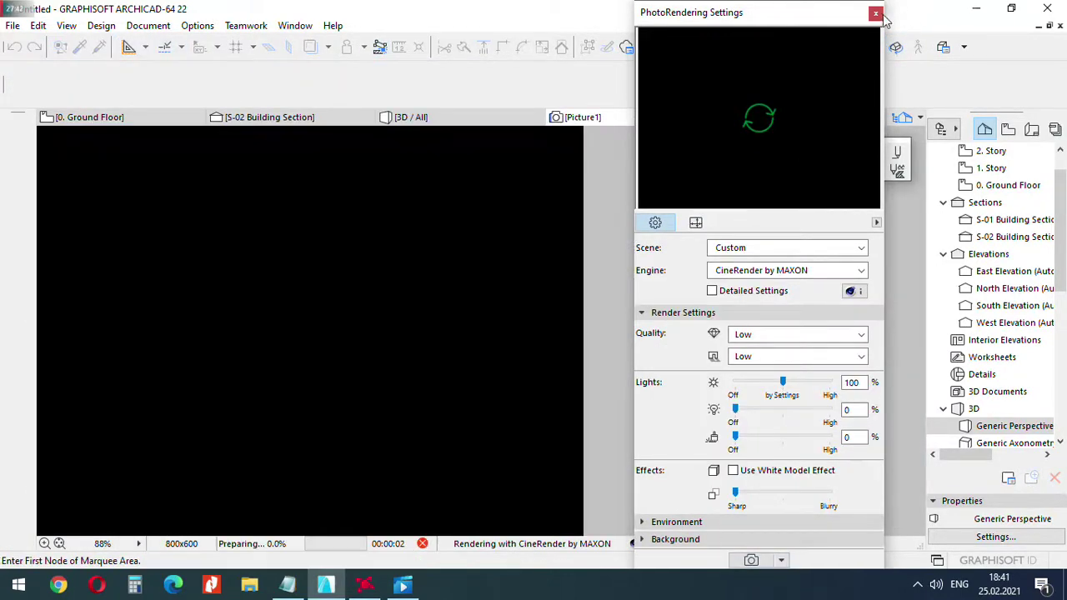
left_click(875, 13)
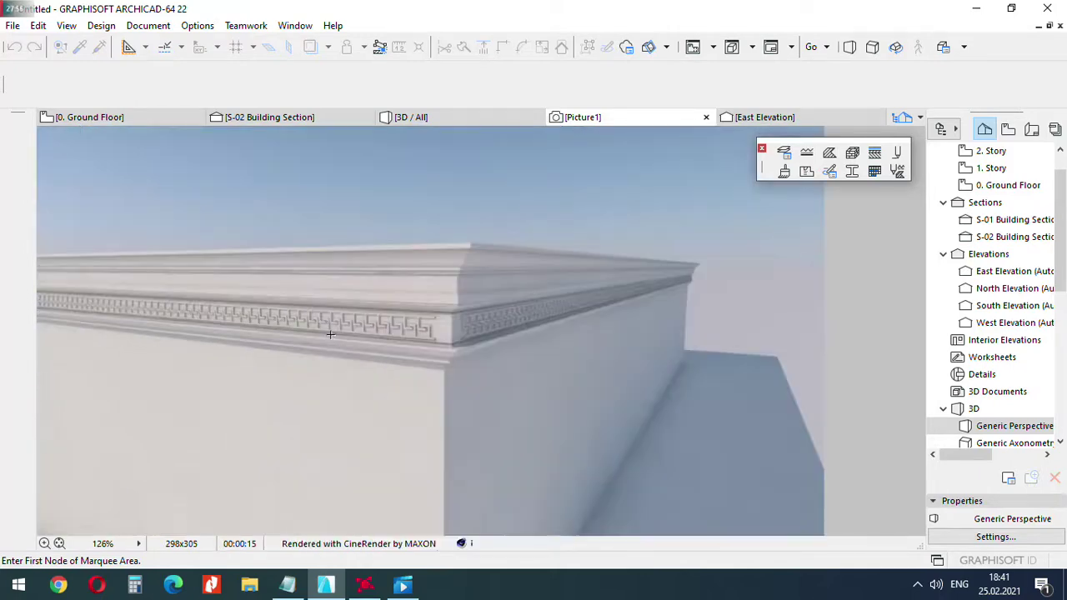
scroll(331, 333, "down", 3)
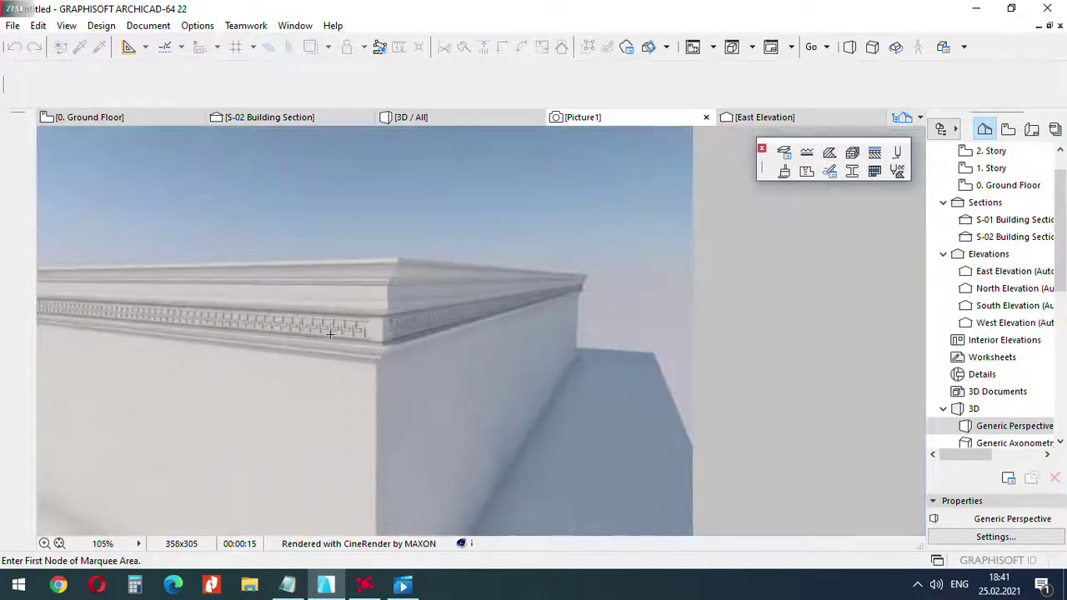
scroll(442, 328, "up", 3)
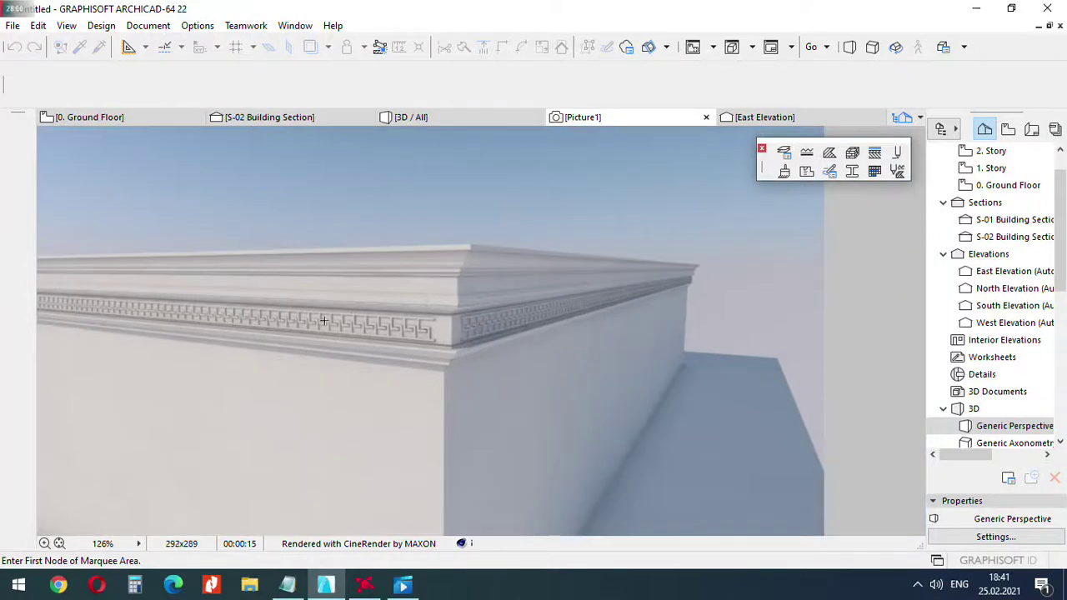
scroll(248, 307, "down", 3)
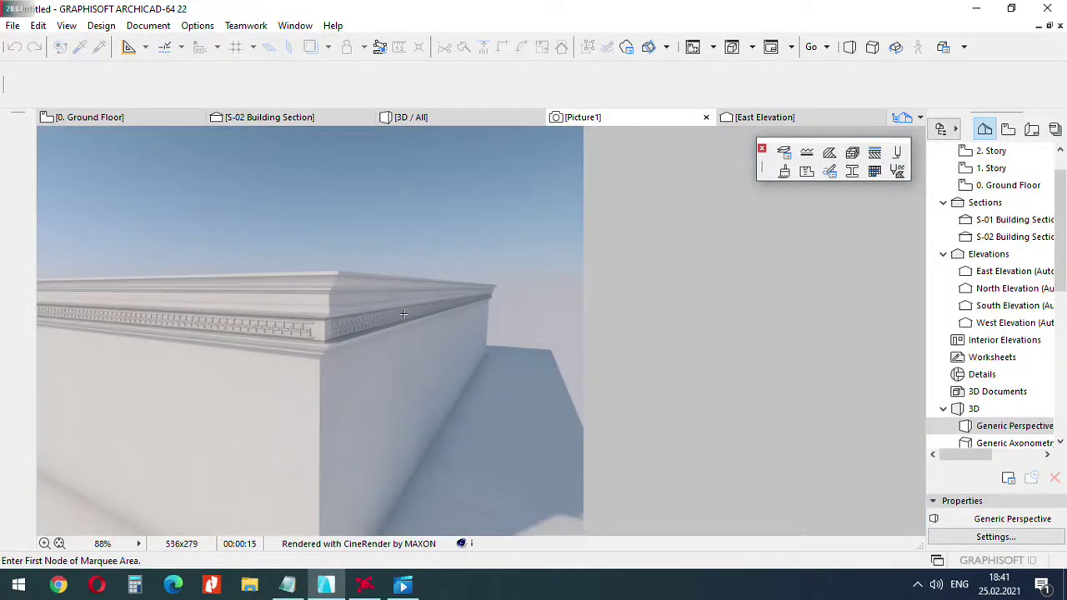
left_click(706, 118)
left_click(499, 237)
Render a close 3D view of the row of scroll brackets, with the open end of the Greek key cornice beside it.
scroll(362, 280, "down", 5)
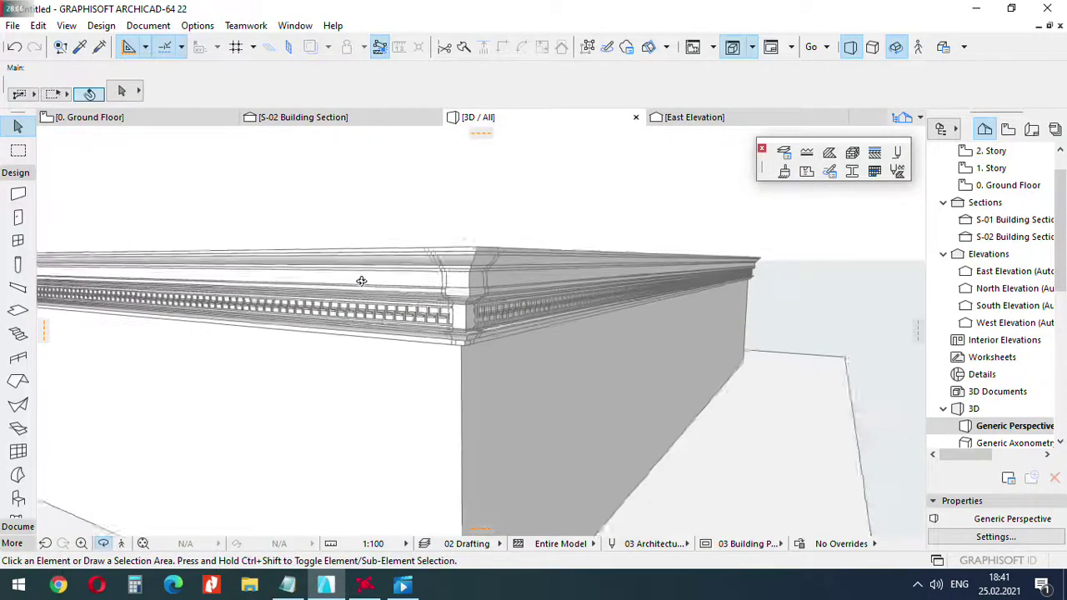
middle_click_drag(719, 254, 375, 334)
scroll(406, 341, "up", 10)
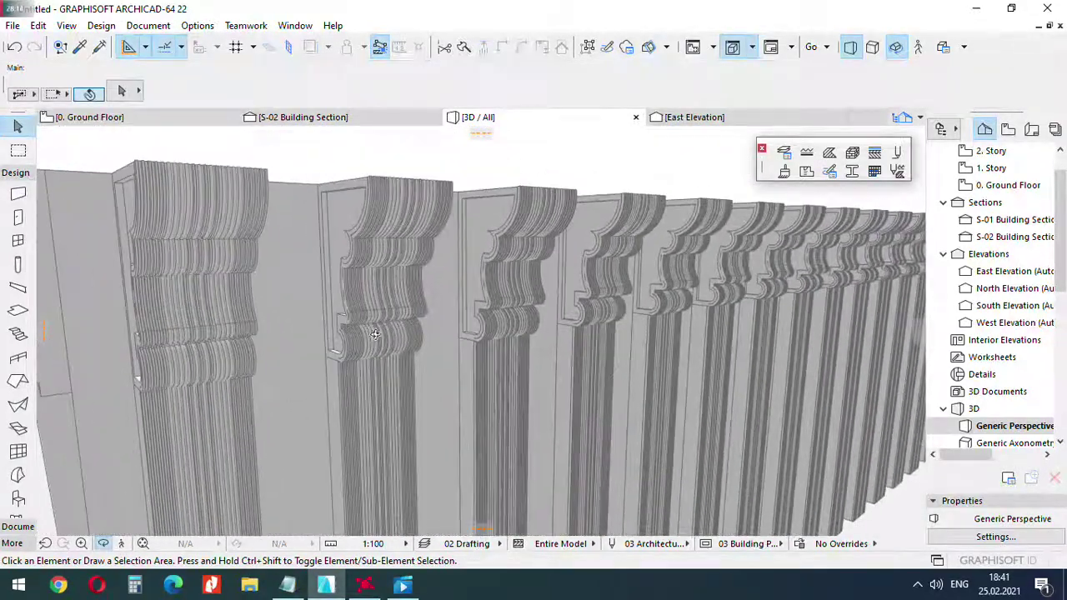
middle_click_drag(257, 258, 417, 273, "shift")
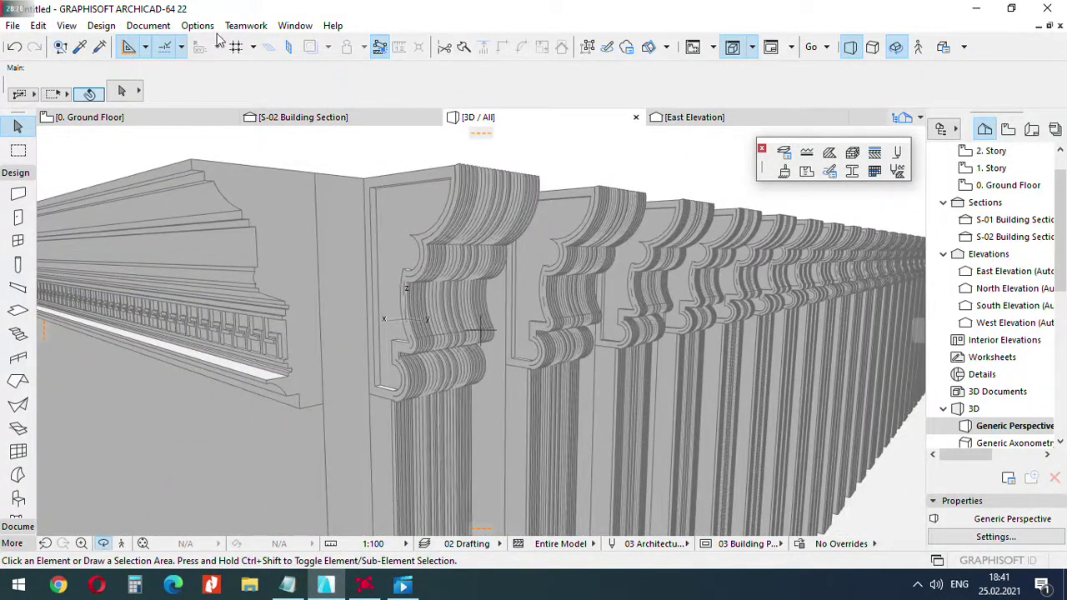
left_click(148, 25)
mouse_move(305, 286)
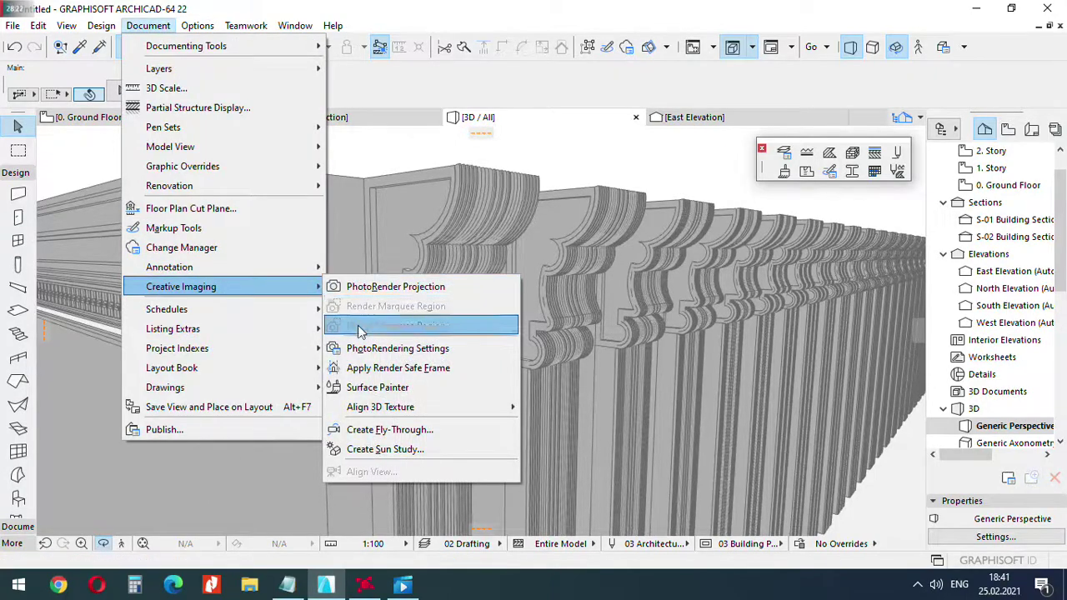
left_click(365, 288)
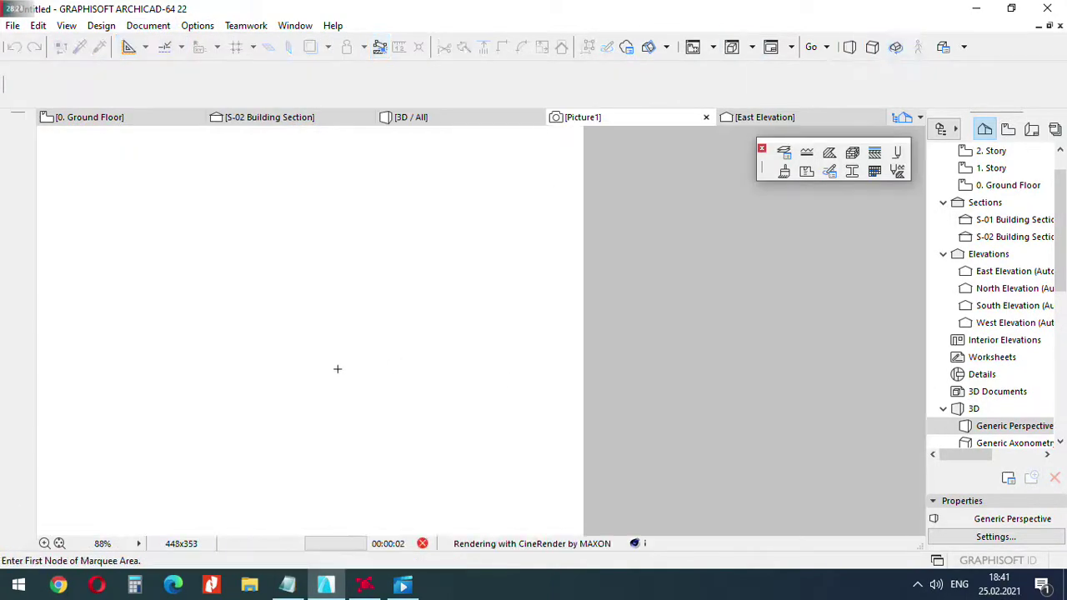